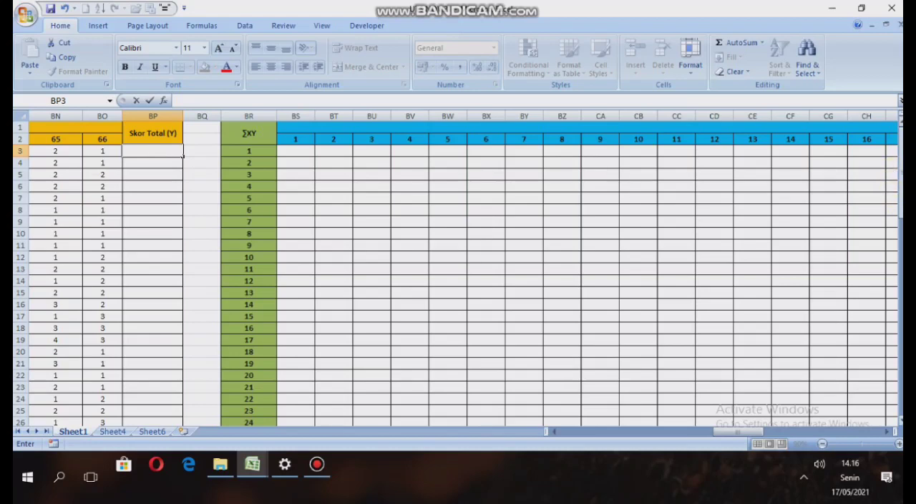
Look over the ∑XY and X^ tables, the summary rows below the data, and the item scores of respondents 1 to 30.
{"action": "left_click_drag", "start_coordinate": [898, 179], "coordinate": [899, 186]}
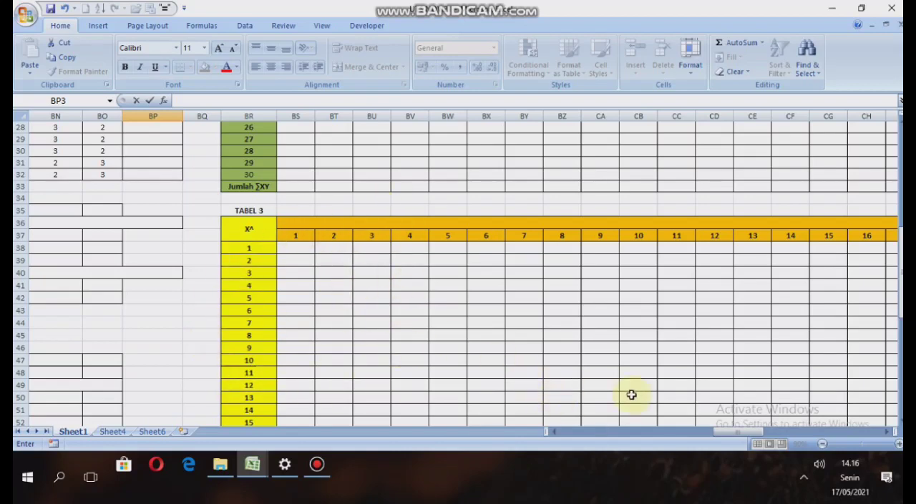
{"action": "left_click_drag", "start_coordinate": [757, 431], "coordinate": [583, 451]}
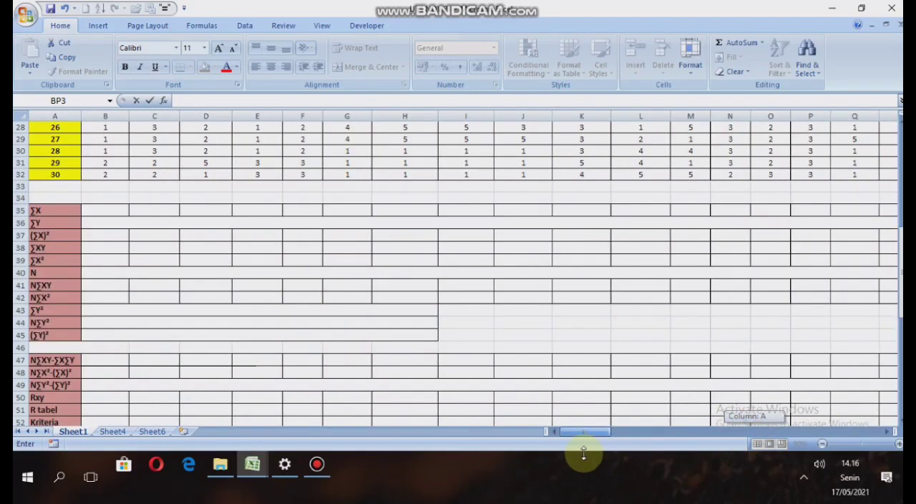
{"action": "scroll", "coordinate": [177, 320], "scroll_direction": "up", "scroll_amount": 9}
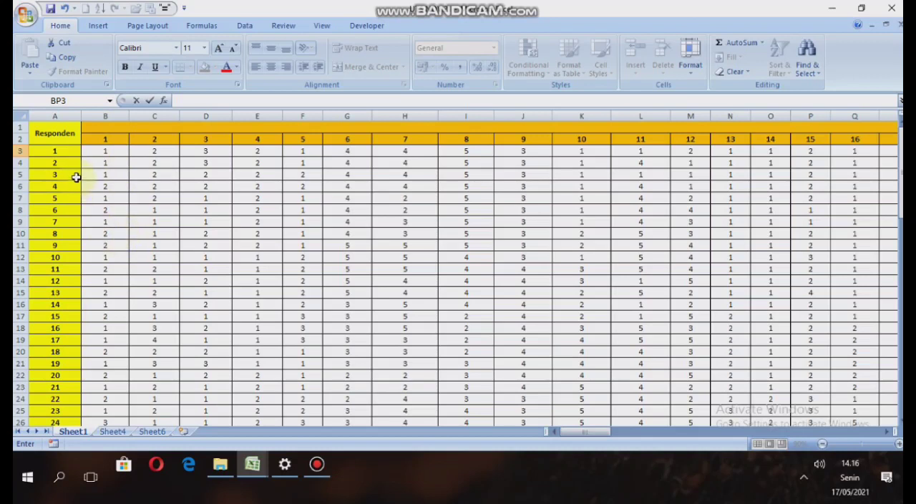
{"action": "scroll", "coordinate": [42, 300], "scroll_direction": "down", "scroll_amount": 3}
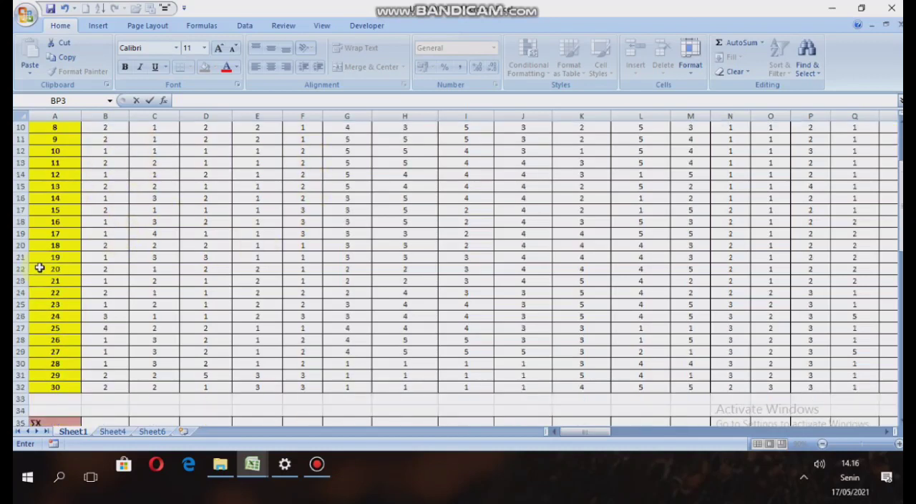
{"action": "scroll", "coordinate": [36, 264], "scroll_direction": "up", "scroll_amount": 3}
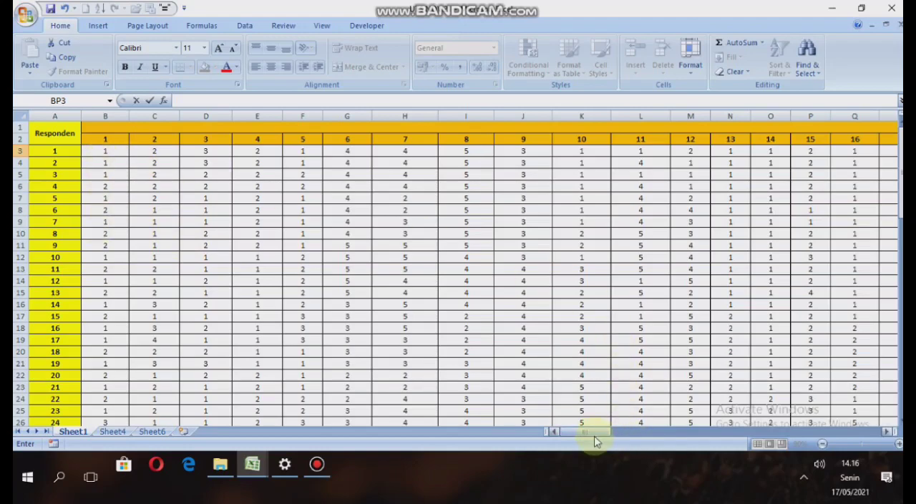
Enter =SUM(B3:BO3) in BP3 to compute respondent 1's Skor Total (Y) across all 66 items.
{"action": "left_click_drag", "start_coordinate": [595, 434], "coordinate": [725, 432]}
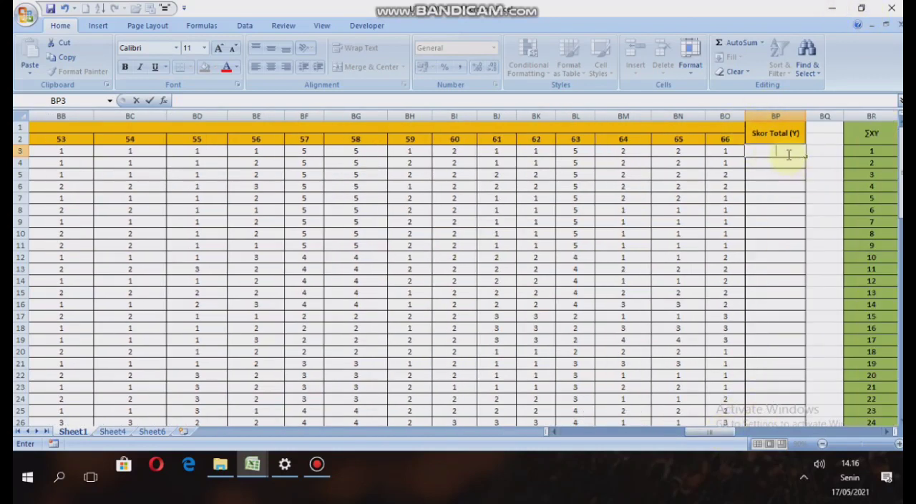
{"action": "type", "text": "=sum"}
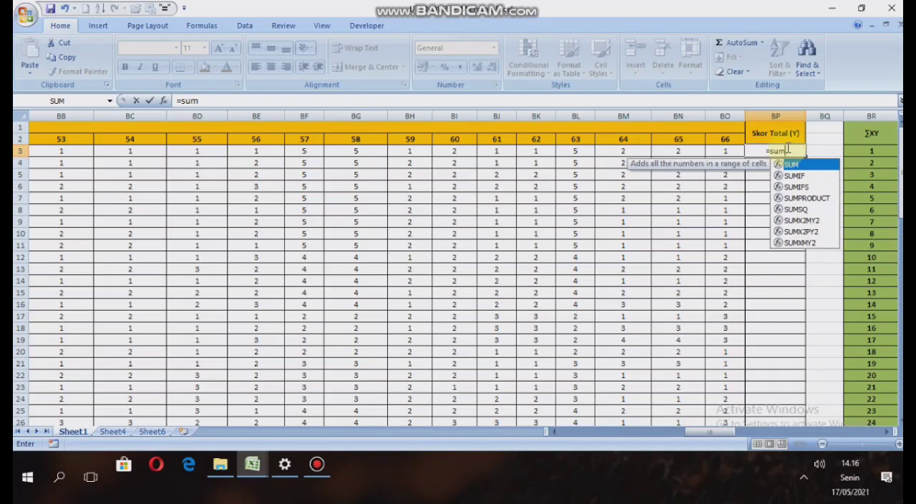
{"action": "type", "text": "("}
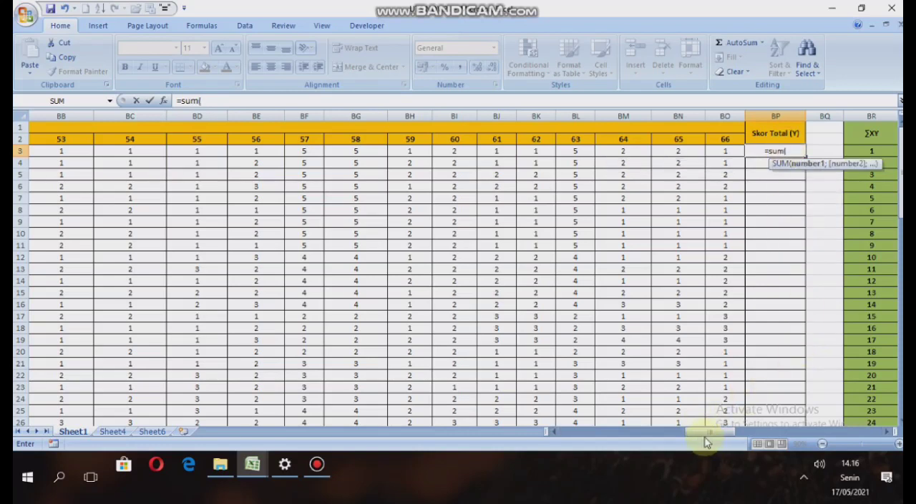
{"action": "left_click_drag", "start_coordinate": [705, 434], "coordinate": [580, 435]}
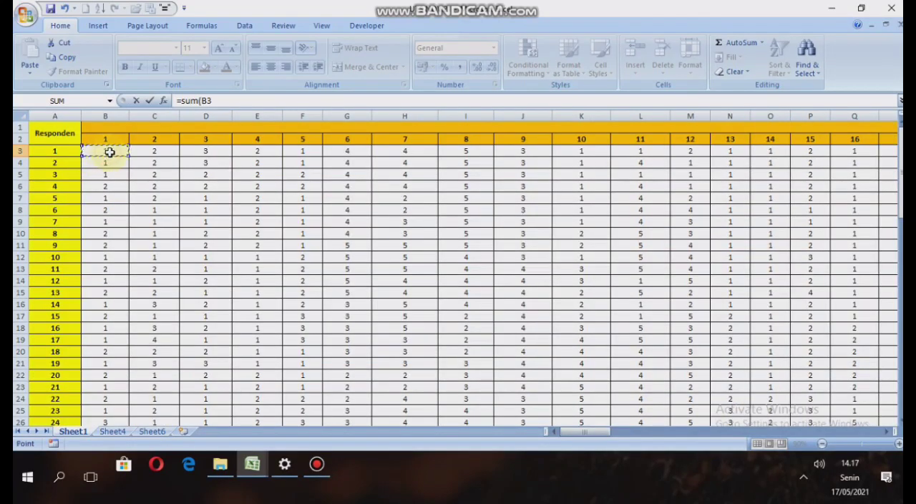
{"action": "left_click_drag", "start_coordinate": [110, 152], "coordinate": [766, 151]}
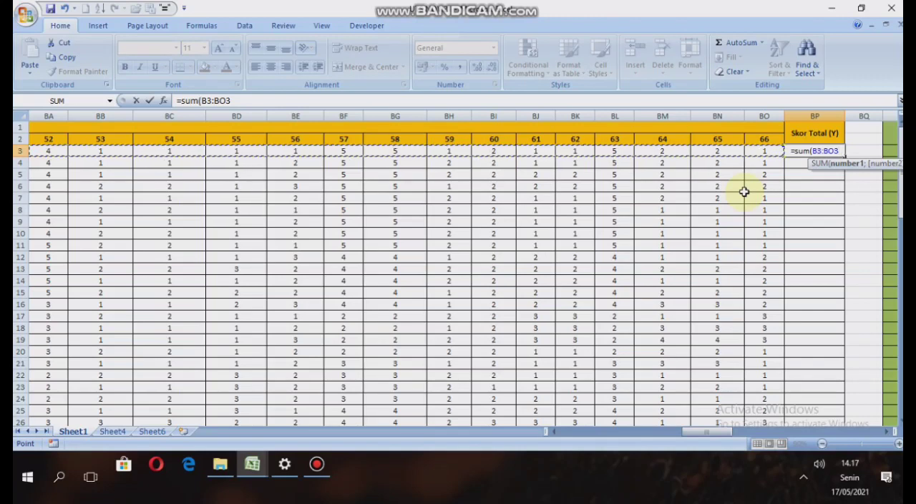
{"action": "type", "text": ")"}
{"action": "key", "text": "Return"}
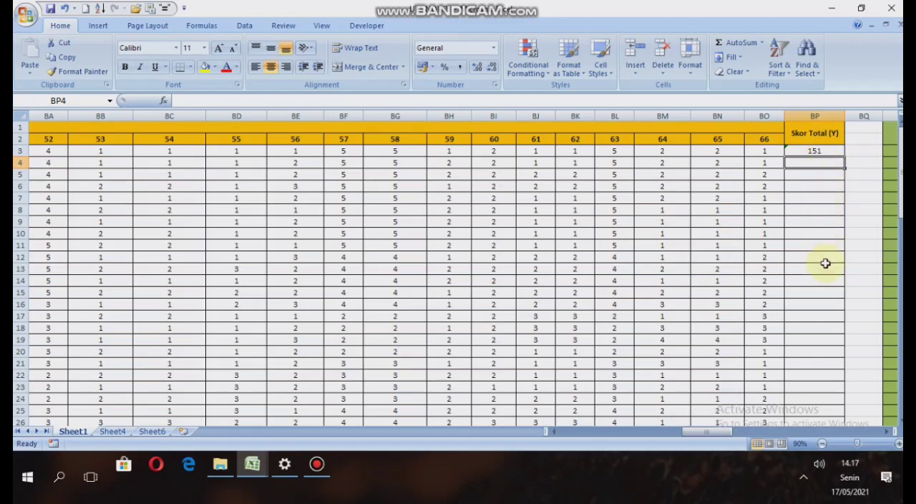
Fill the Skor Total (Y) formula from BP3 down to BP32 for all 30 respondents.
{"action": "left_click", "coordinate": [827, 153]}
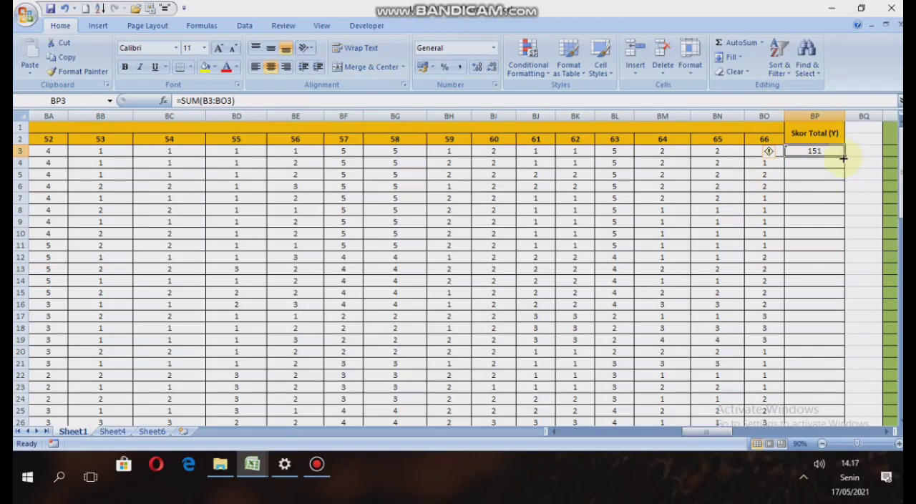
{"action": "left_click_drag", "start_coordinate": [843, 157], "coordinate": [831, 405]}
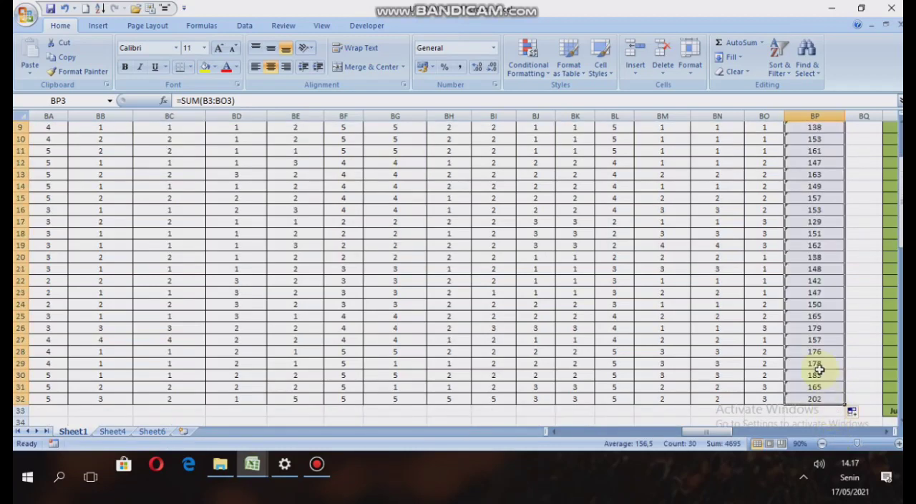
{"action": "scroll", "coordinate": [816, 286], "scroll_direction": "up", "scroll_amount": 3}
{"action": "left_click", "coordinate": [818, 185]}
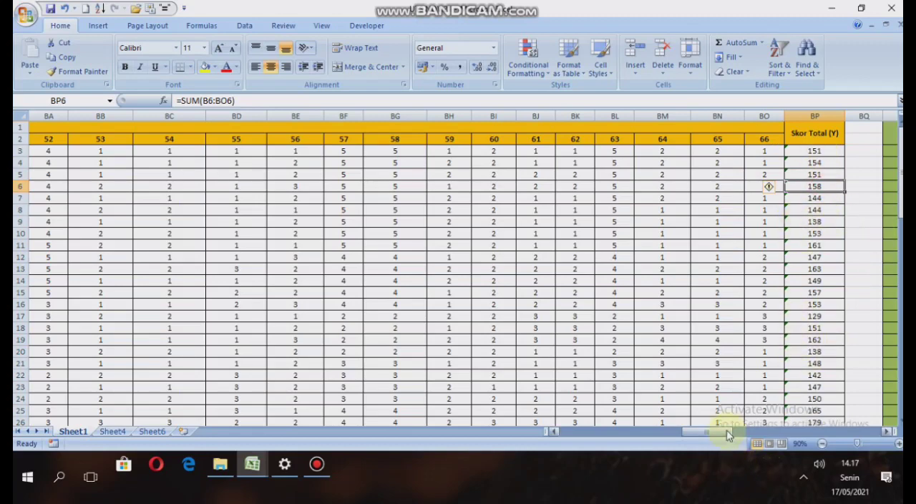
Enter =B3*BP3 in BS3 of the ∑XY table, multiplying respondent 1's item 1 score by the total score.
{"action": "left_click_drag", "start_coordinate": [725, 431], "coordinate": [750, 432]}
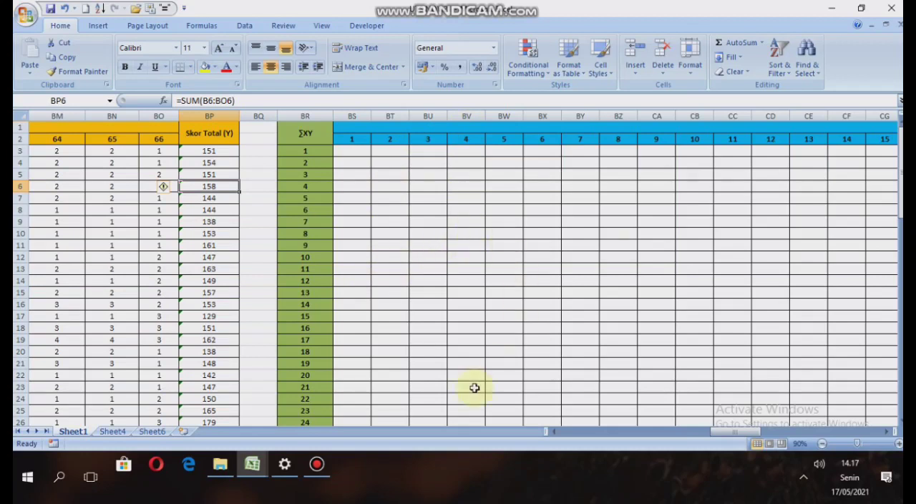
{"action": "left_click", "coordinate": [357, 151]}
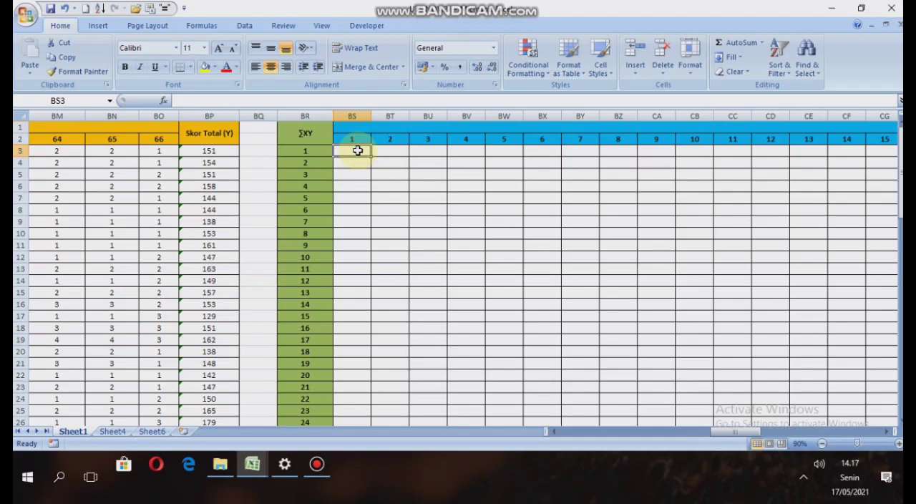
{"action": "type", "text": "="}
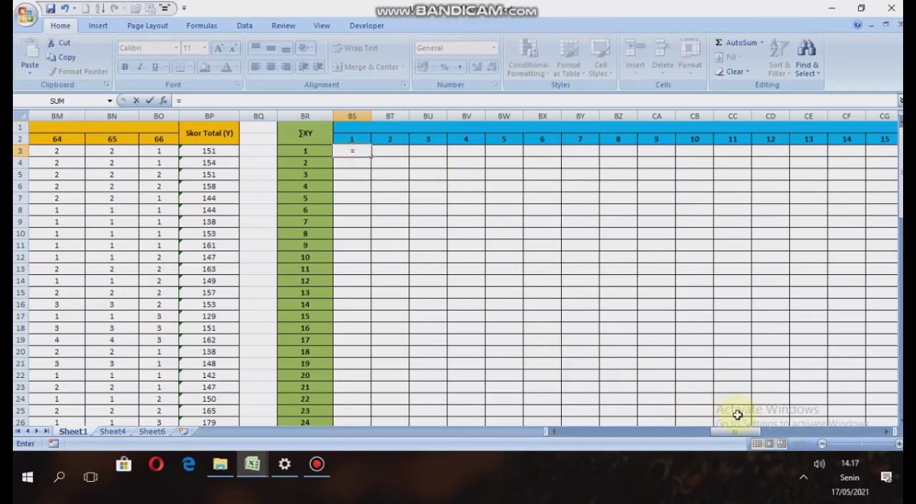
{"action": "left_click_drag", "start_coordinate": [741, 433], "coordinate": [583, 453]}
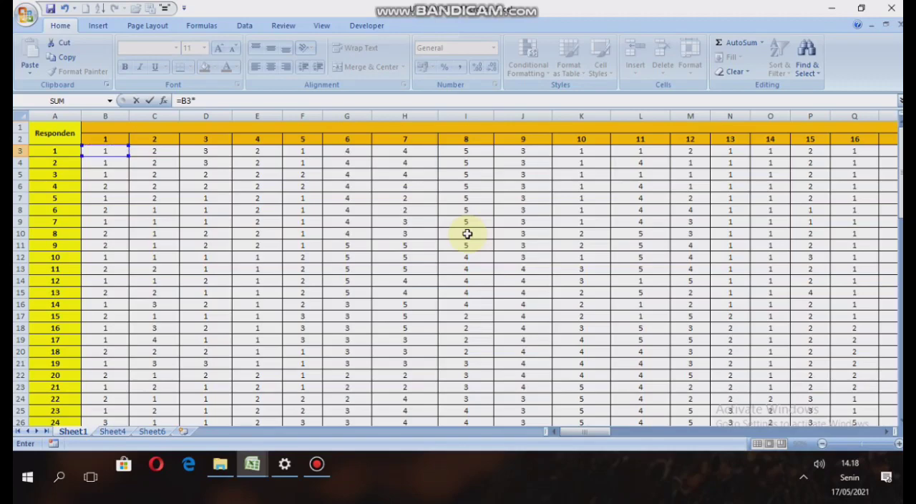
{"action": "left_click_drag", "start_coordinate": [588, 432], "coordinate": [726, 436]}
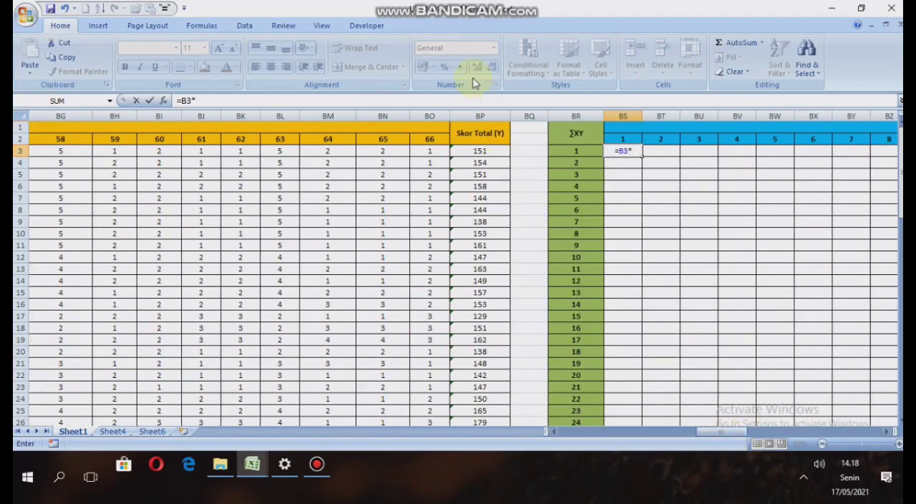
{"action": "left_click", "coordinate": [480, 152]}
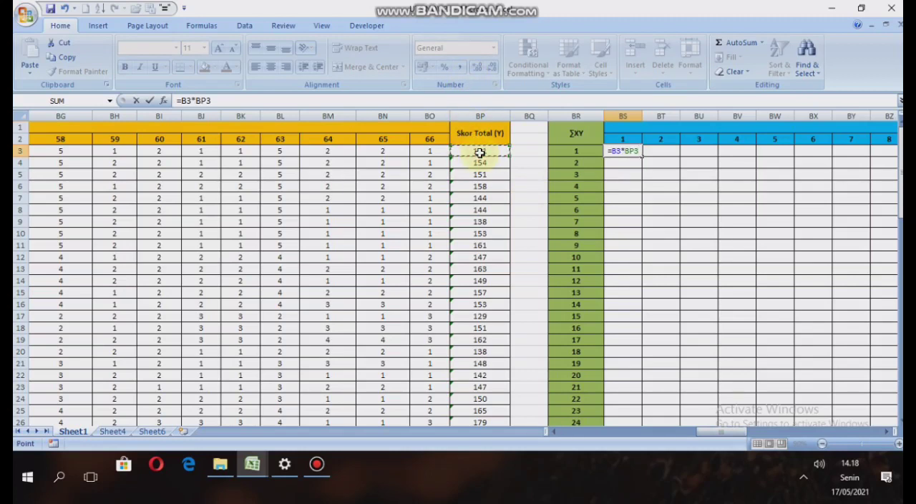
{"action": "key", "text": "Return"}
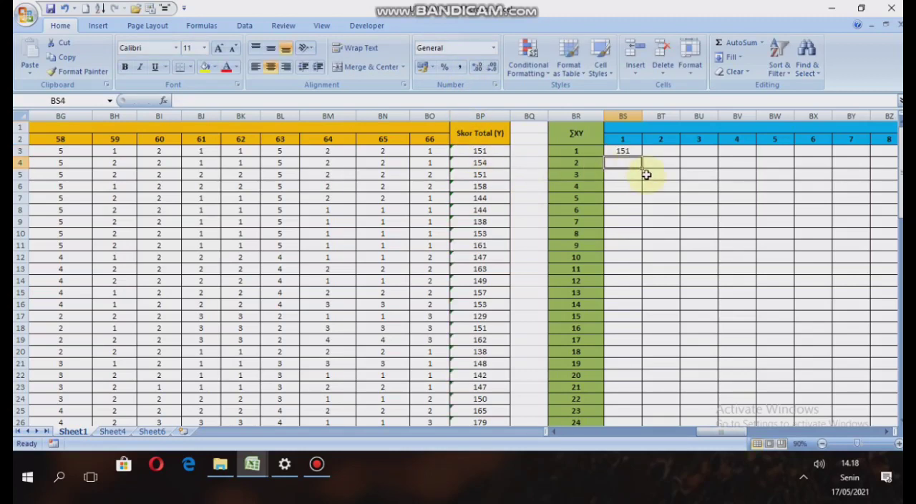
Enter =C3*BP3 in BT3 of the ∑XY table as respondent 1's product for item 2.
{"action": "left_click", "coordinate": [659, 150]}
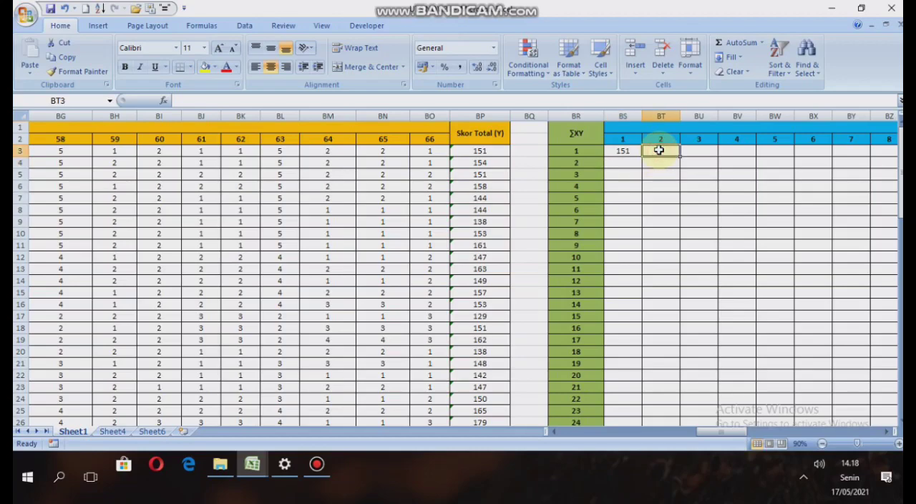
{"action": "type", "text": "="}
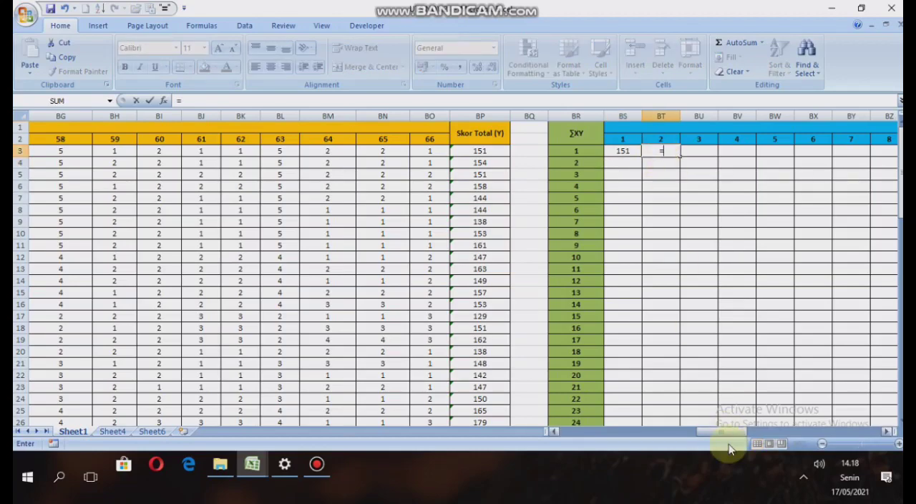
{"action": "left_click_drag", "start_coordinate": [726, 432], "coordinate": [578, 440]}
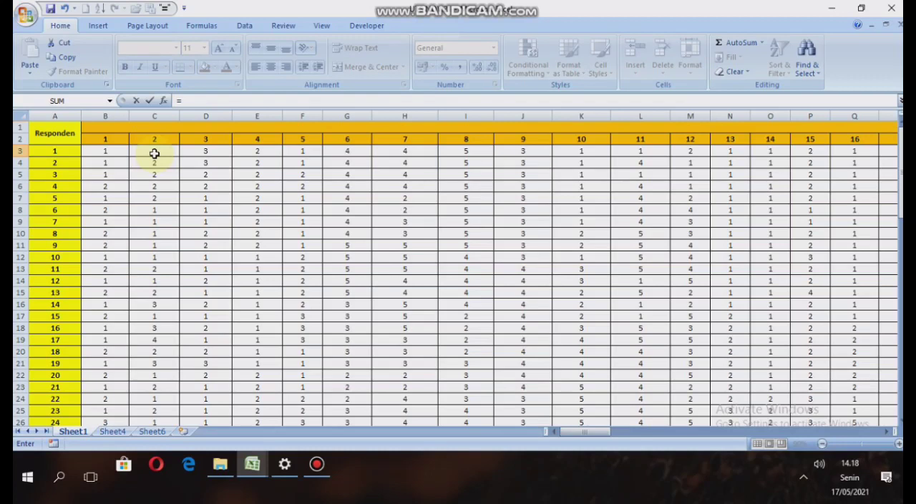
{"action": "left_click", "coordinate": [154, 153]}
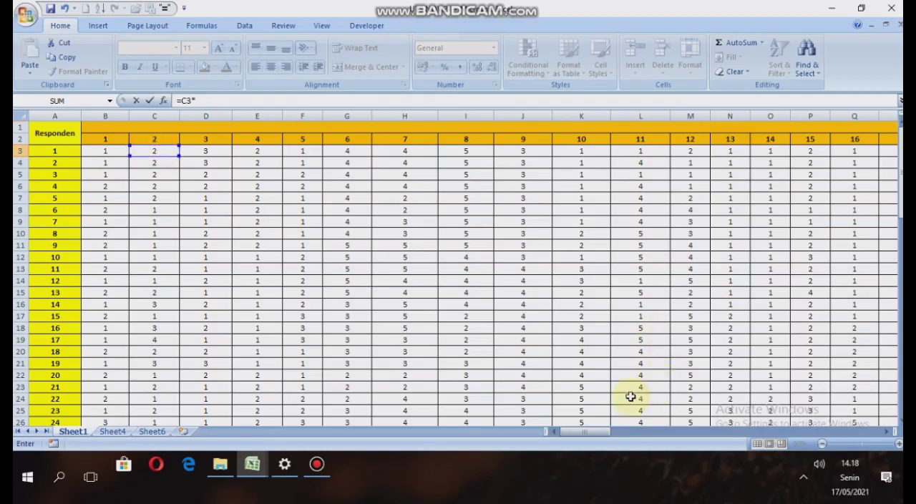
{"action": "left_click_drag", "start_coordinate": [583, 433], "coordinate": [708, 434]}
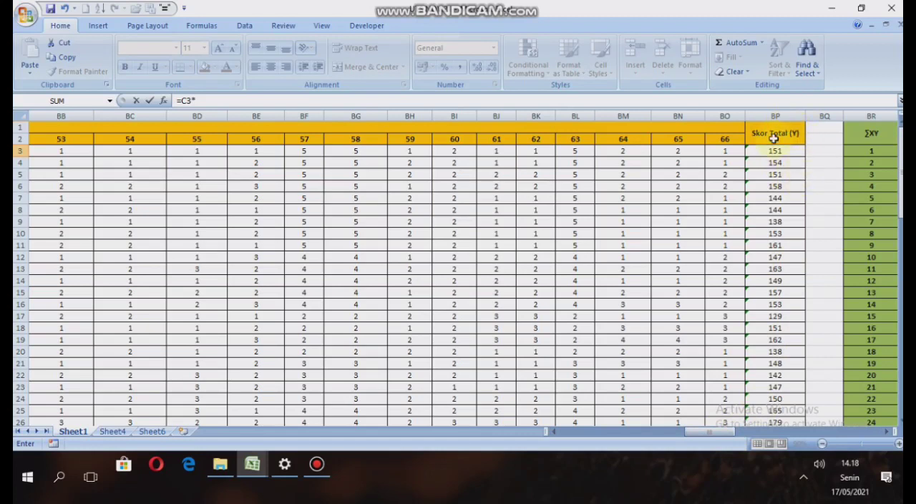
{"action": "left_click", "coordinate": [782, 151]}
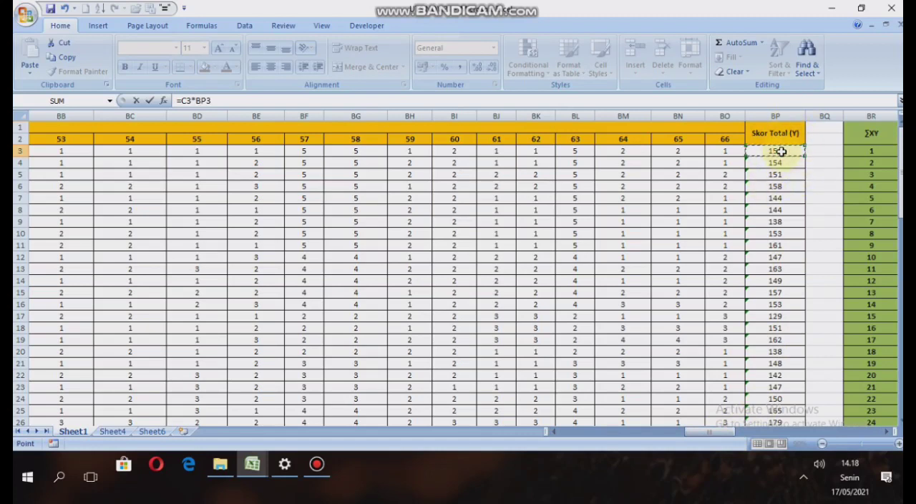
{"action": "key", "text": "Return"}
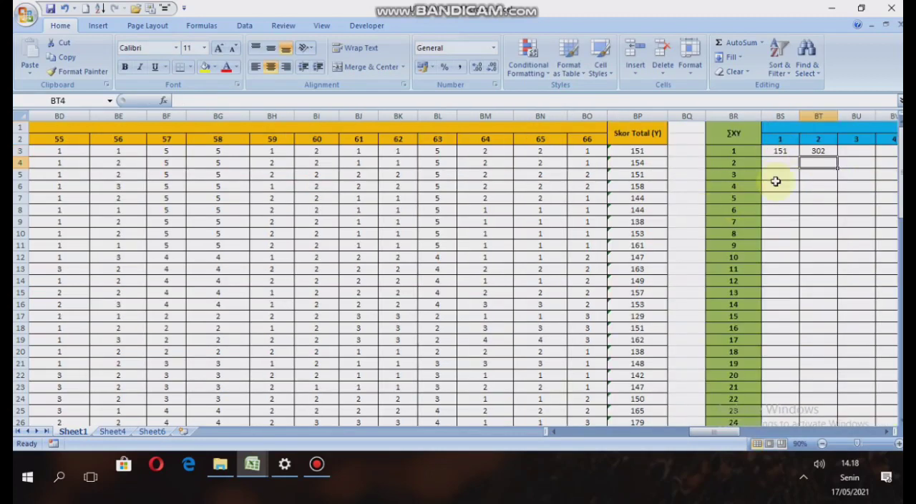
{"action": "left_click_drag", "start_coordinate": [736, 434], "coordinate": [752, 431]}
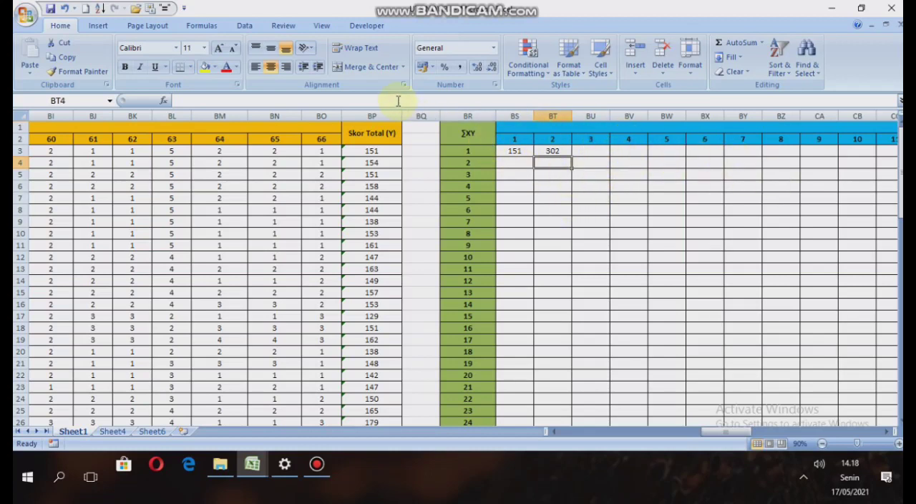
{"action": "left_click", "coordinate": [598, 152]}
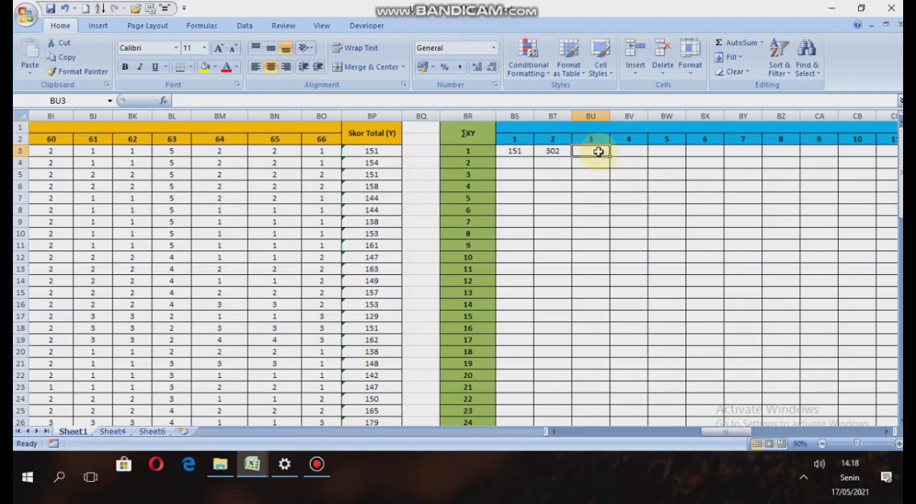
{"action": "left_click", "coordinate": [621, 151]}
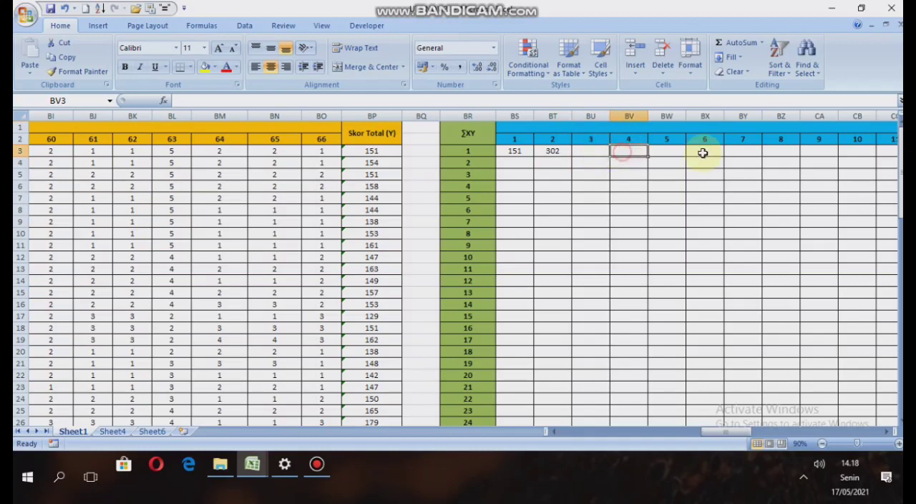
{"action": "left_click", "coordinate": [675, 151]}
{"action": "left_click", "coordinate": [722, 155]}
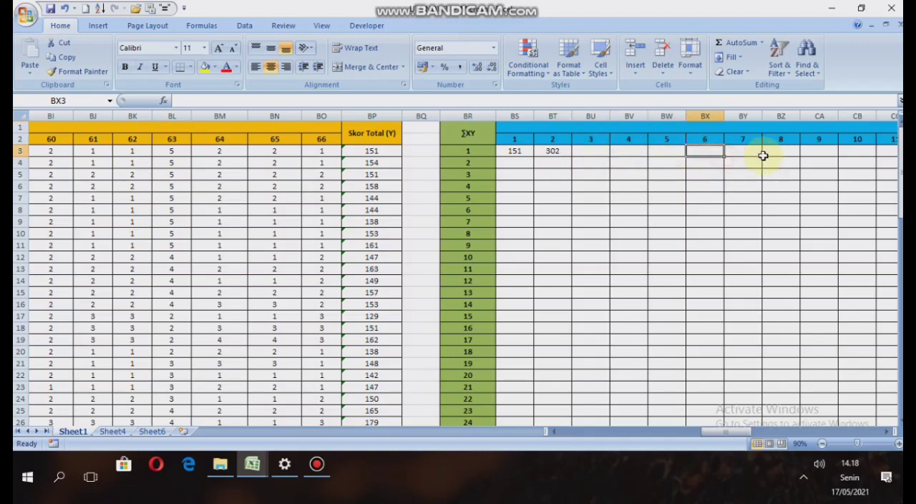
{"action": "left_click", "coordinate": [766, 155]}
{"action": "left_click", "coordinate": [749, 151]}
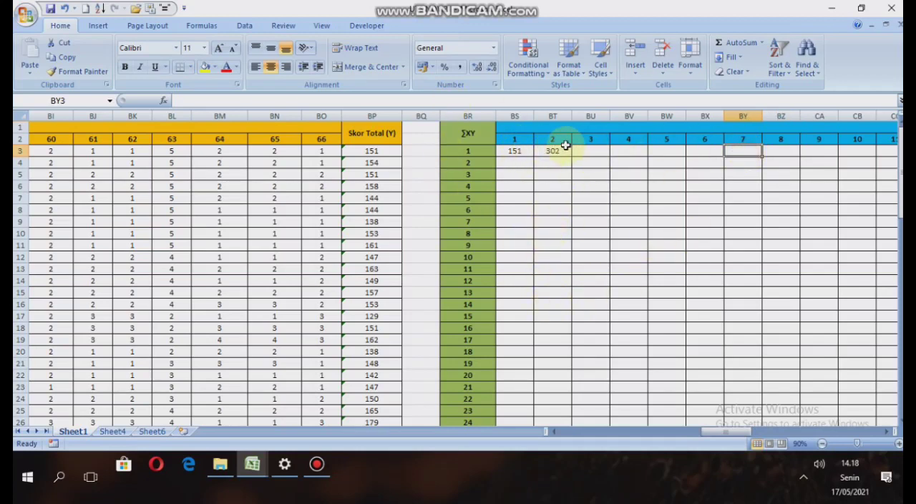
Enter =D3*BP3 in BU3 of the ∑XY table as respondent 1's product for item 3.
{"action": "left_click", "coordinate": [591, 152]}
{"action": "type", "text": "="}
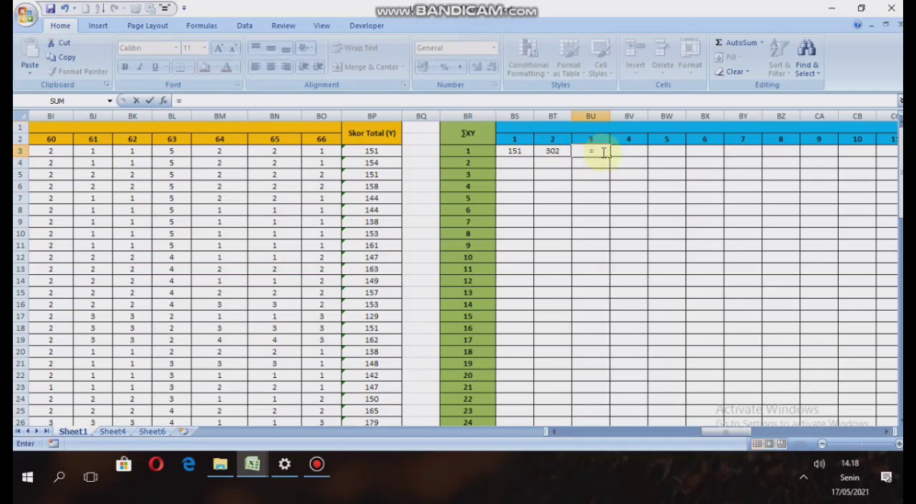
{"action": "mouse_move", "coordinate": [727, 431]}
{"action": "left_mouse_down"}
{"action": "mouse_move", "coordinate": [606, 459]}
{"action": "mouse_move", "coordinate": [583, 432]}
{"action": "mouse_move", "coordinate": [756, 433]}
{"action": "mouse_move", "coordinate": [726, 441]}
{"action": "left_mouse_up"}
{"action": "left_click", "coordinate": [206, 151]}
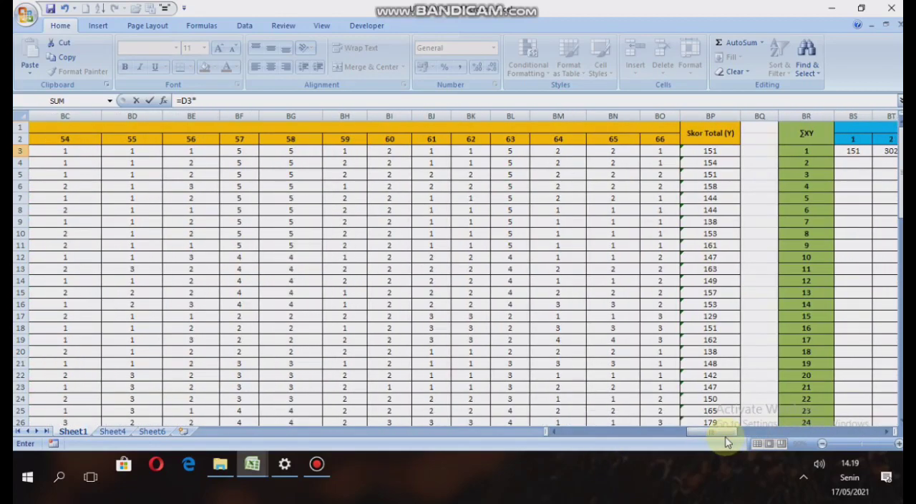
{"action": "type", "text": "*"}
{"action": "left_click", "coordinate": [696, 151]}
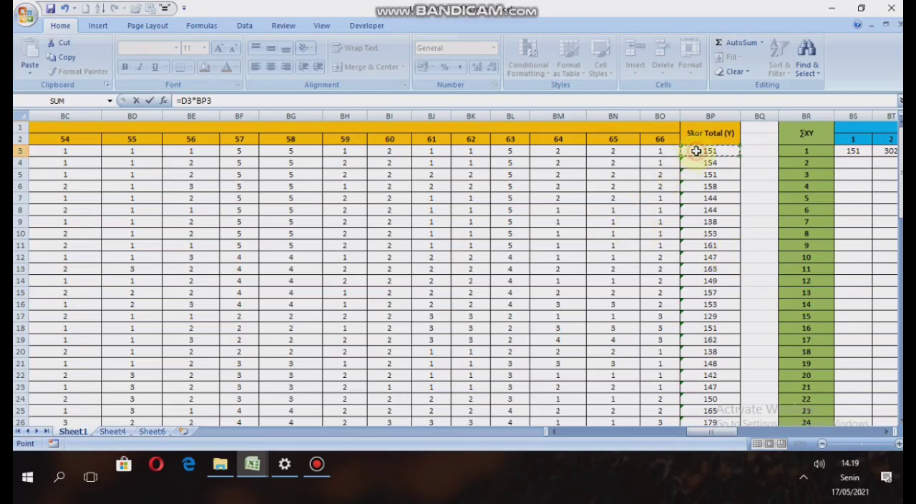
{"action": "key", "text": "Return"}
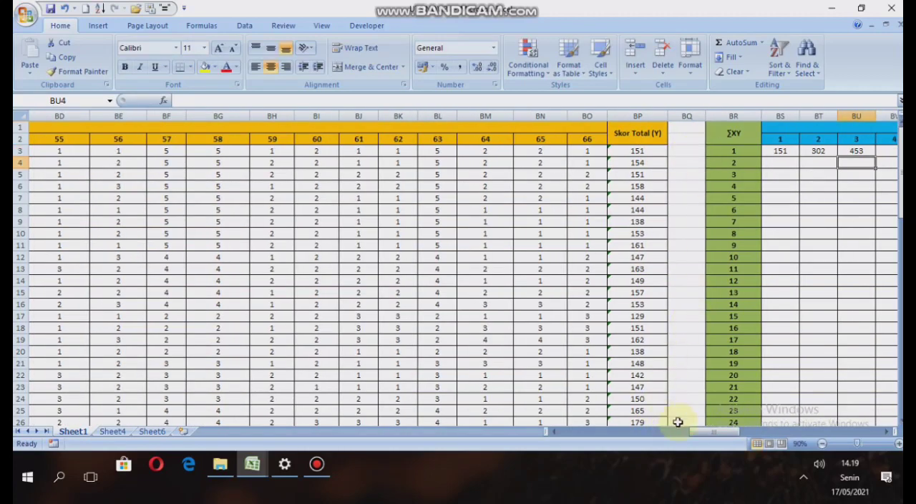
Enter =E3*BP3 in BV3 of the ∑XY table, multiplying respondent 1's item 4 score by the total score.
{"action": "left_click_drag", "start_coordinate": [725, 434], "coordinate": [747, 421]}
{"action": "left_click", "coordinate": [550, 150]}
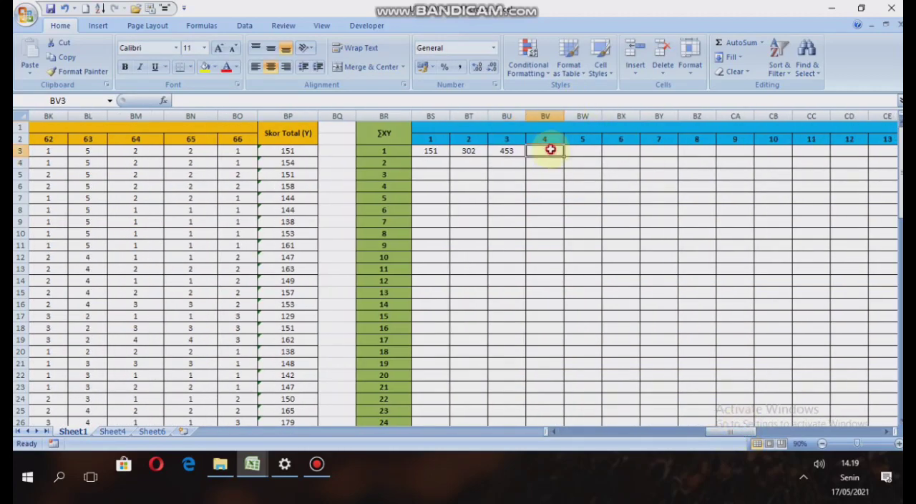
{"action": "type", "text": "="}
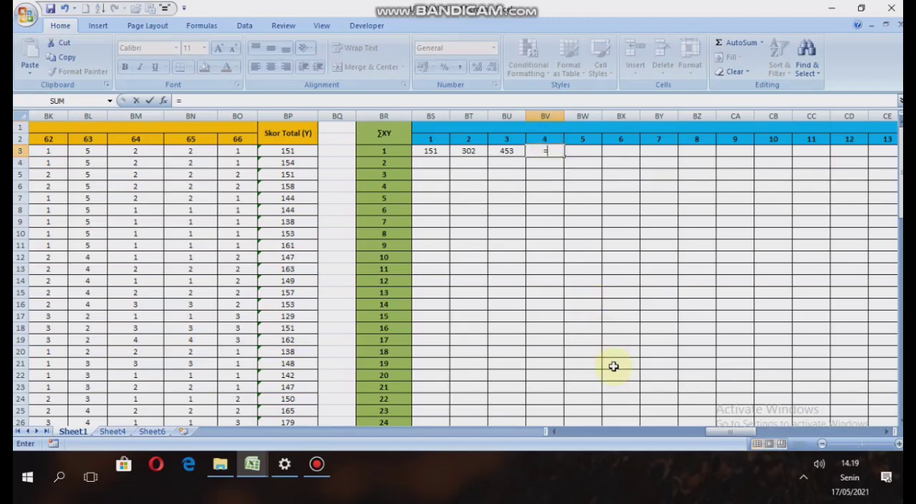
{"action": "left_click_drag", "start_coordinate": [737, 432], "coordinate": [579, 453]}
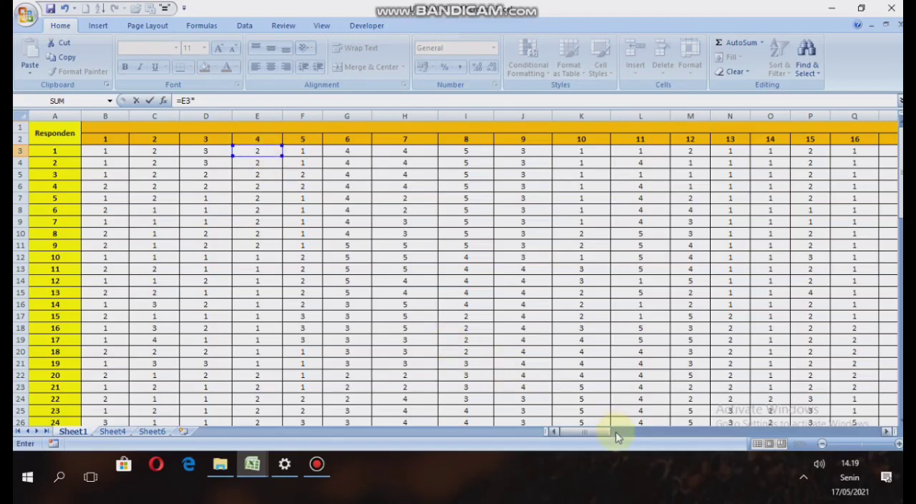
{"action": "left_click_drag", "start_coordinate": [589, 431], "coordinate": [716, 418]}
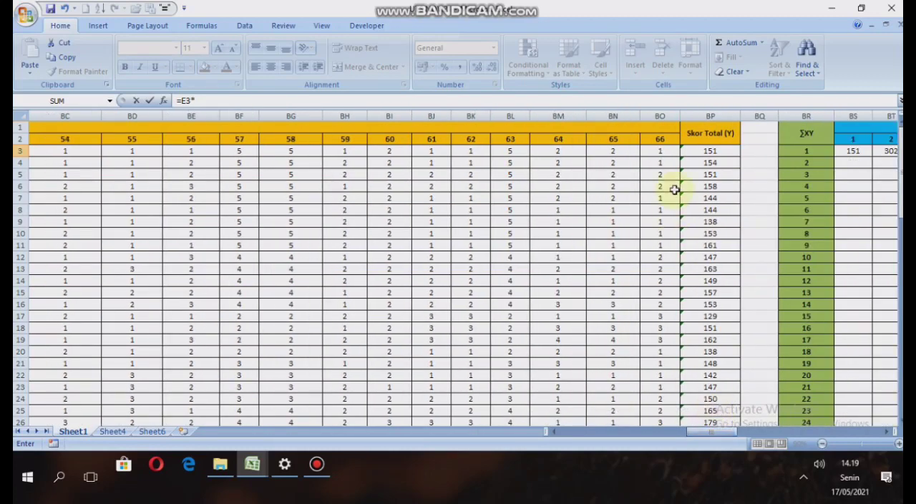
{"action": "left_click", "coordinate": [723, 152]}
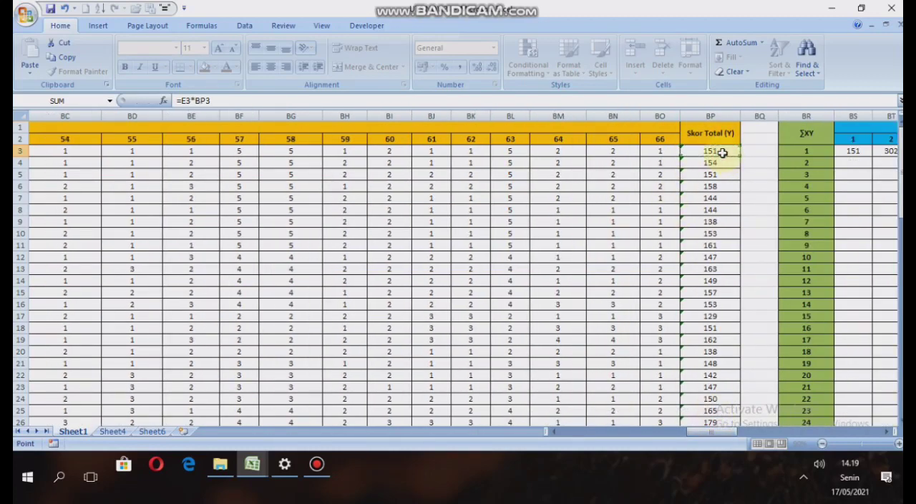
{"action": "key", "text": "Return"}
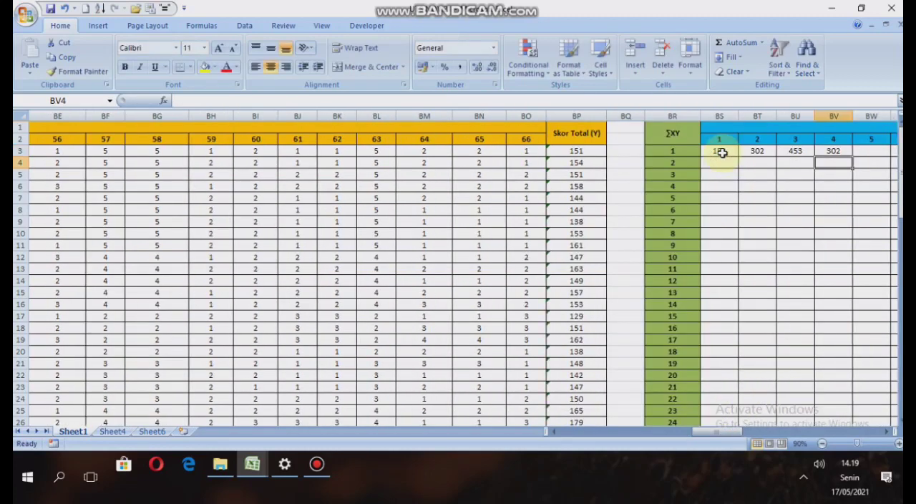
Enter =F3*BP3 in BW3 of the ∑XY table as respondent 1's product for item 5.
{"action": "left_click", "coordinate": [876, 151]}
{"action": "type", "text": "="}
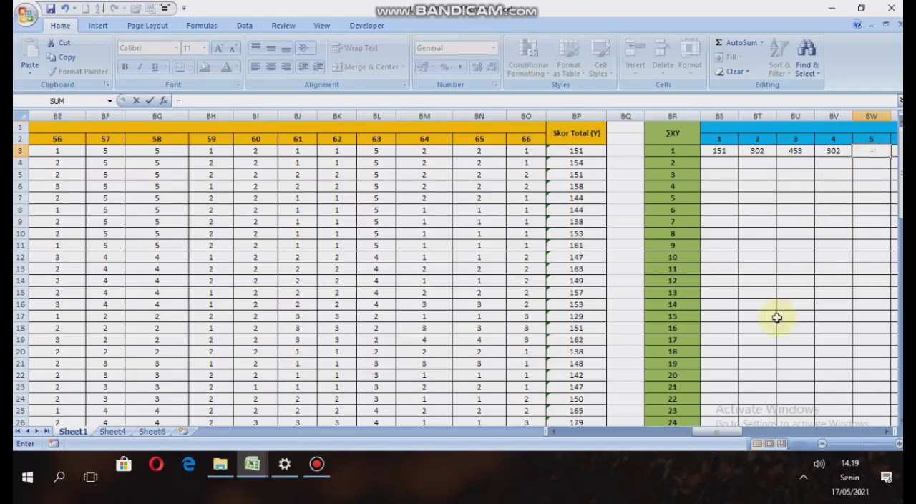
{"action": "left_click_drag", "start_coordinate": [734, 438], "coordinate": [593, 455]}
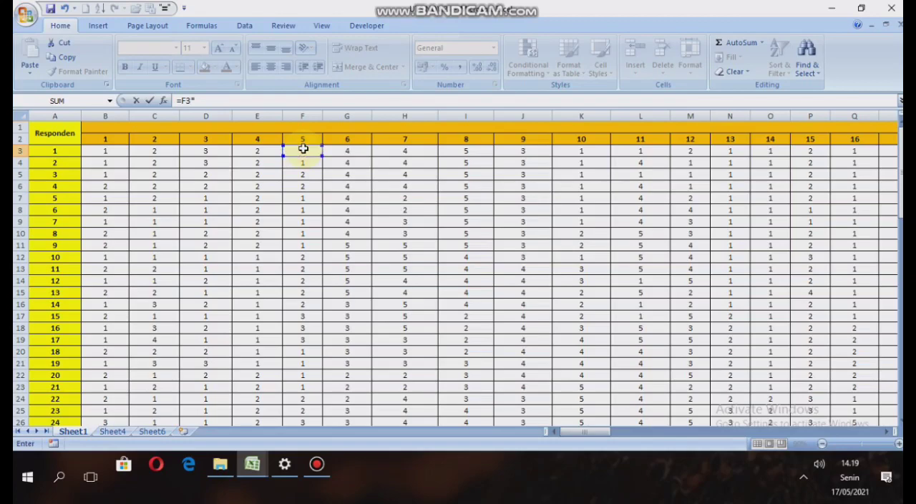
{"action": "left_click_drag", "start_coordinate": [578, 436], "coordinate": [715, 433]}
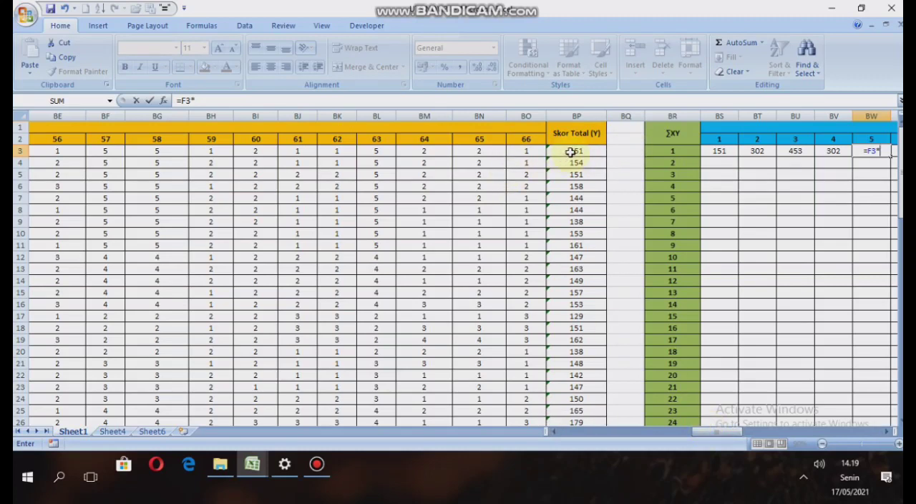
{"action": "left_click", "coordinate": [570, 152]}
{"action": "key", "text": "Return"}
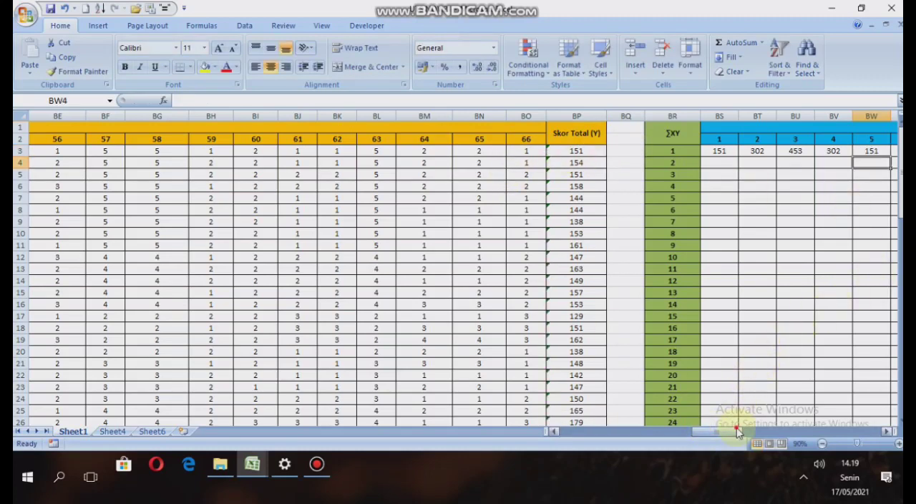
Enter =G3*BP3 in BX3 of the ∑XY table as respondent 1's product for item 6.
{"action": "left_click_drag", "start_coordinate": [738, 431], "coordinate": [759, 430]}
{"action": "left_click", "coordinate": [442, 152]}
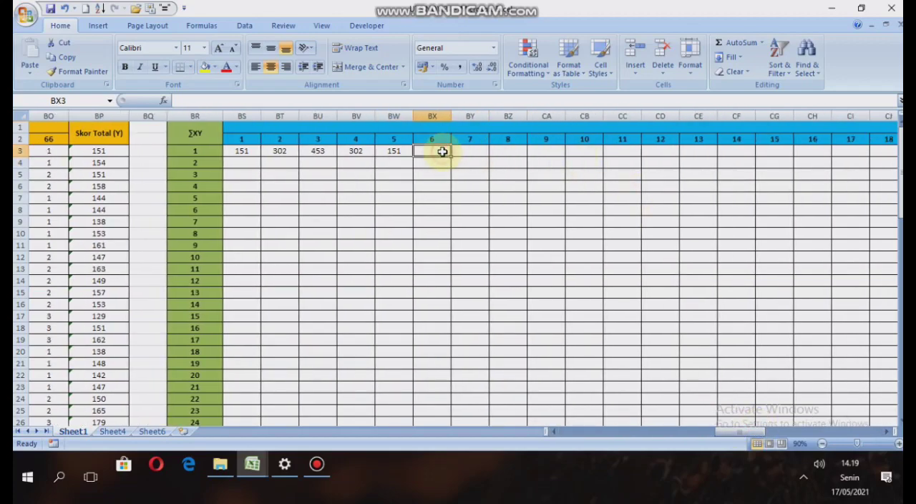
{"action": "type", "text": "="}
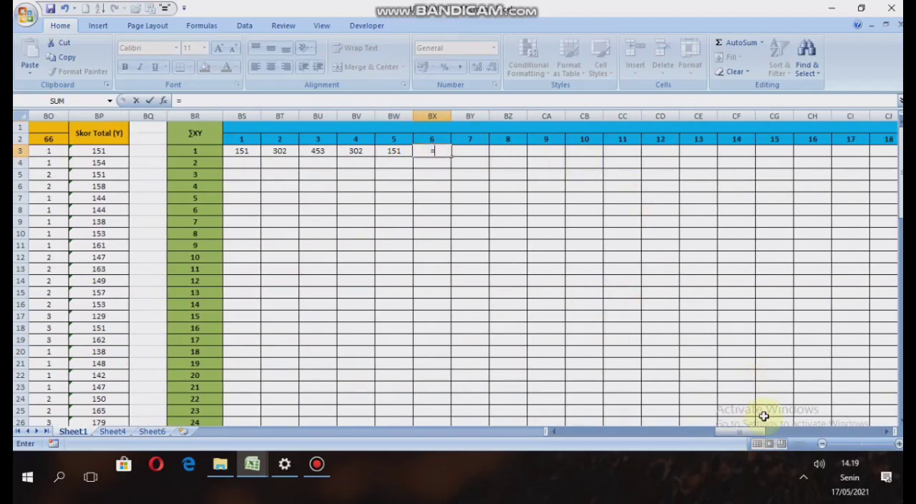
{"action": "left_click_drag", "start_coordinate": [755, 433], "coordinate": [595, 446]}
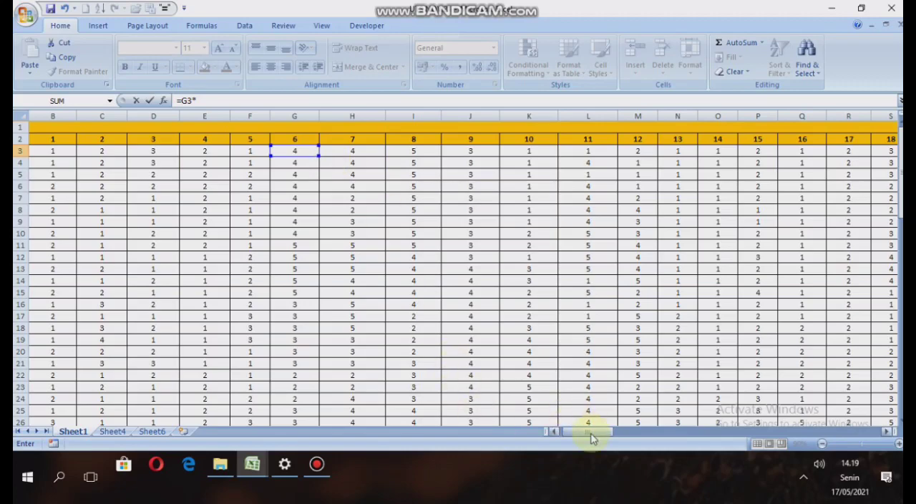
{"action": "left_click_drag", "start_coordinate": [591, 434], "coordinate": [720, 428]}
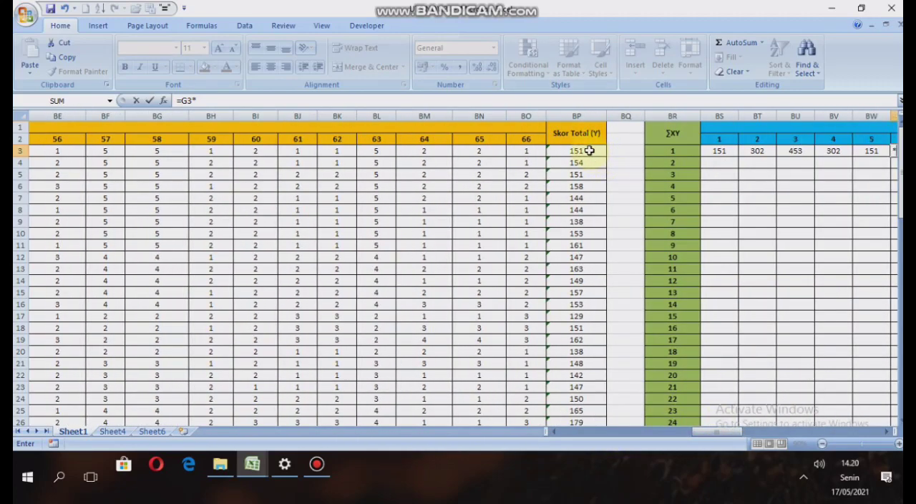
{"action": "left_click", "coordinate": [587, 152]}
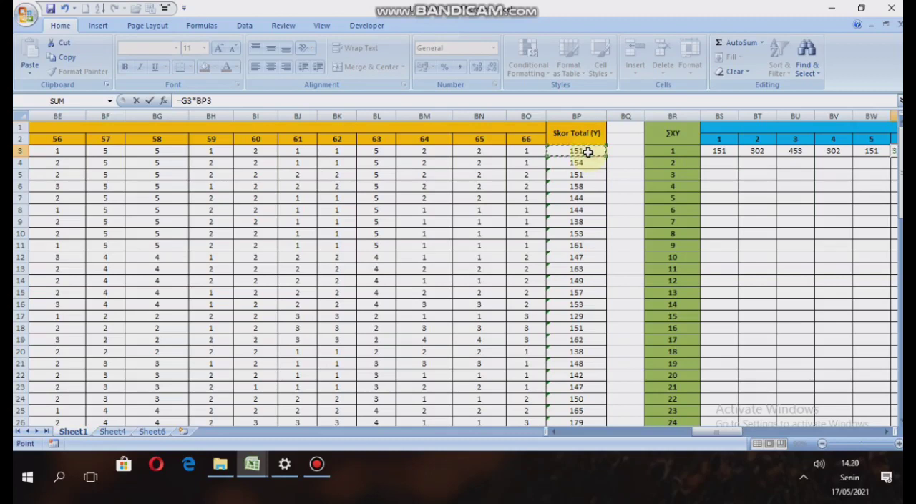
{"action": "key", "text": "Return"}
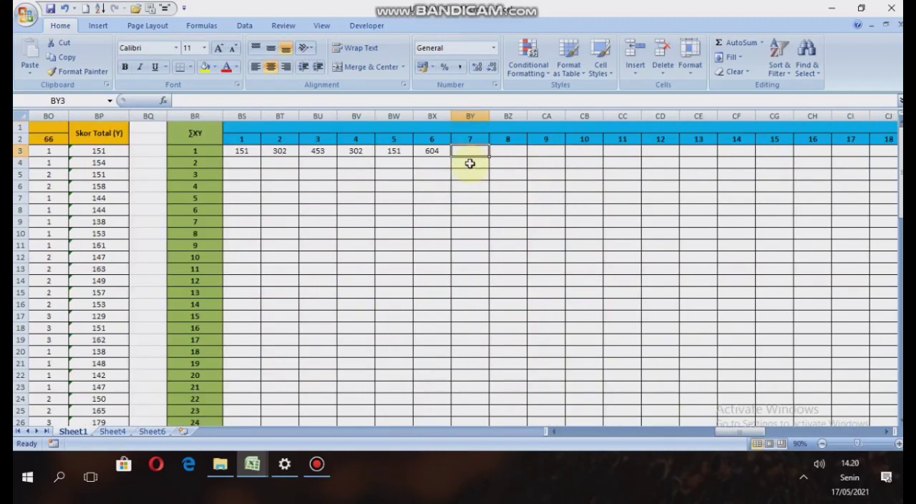
Enter =H3*BP3 in BY3 of the ∑XY table as respondent 1's product for item 7.
{"action": "type", "text": "="}
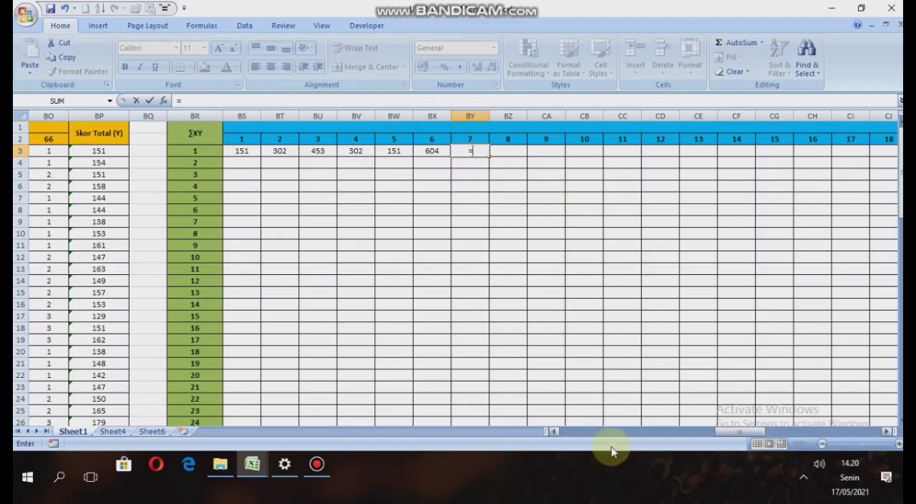
{"action": "left_click_drag", "start_coordinate": [749, 436], "coordinate": [594, 438]}
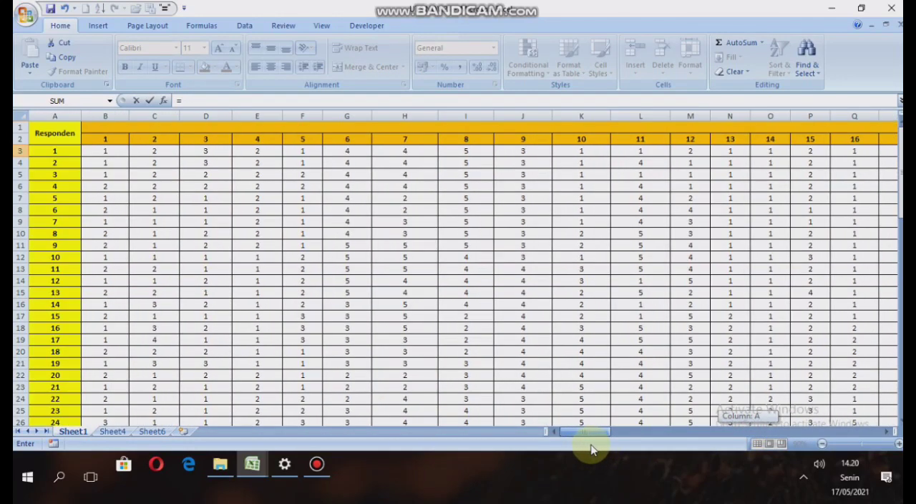
{"action": "left_click", "coordinate": [422, 151]}
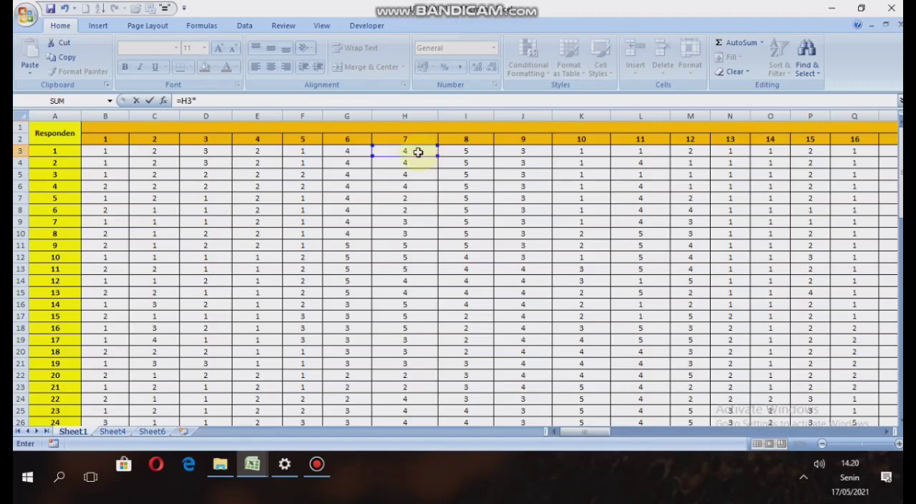
{"action": "left_click_drag", "start_coordinate": [599, 435], "coordinate": [727, 418]}
{"action": "left_click", "coordinate": [629, 151]}
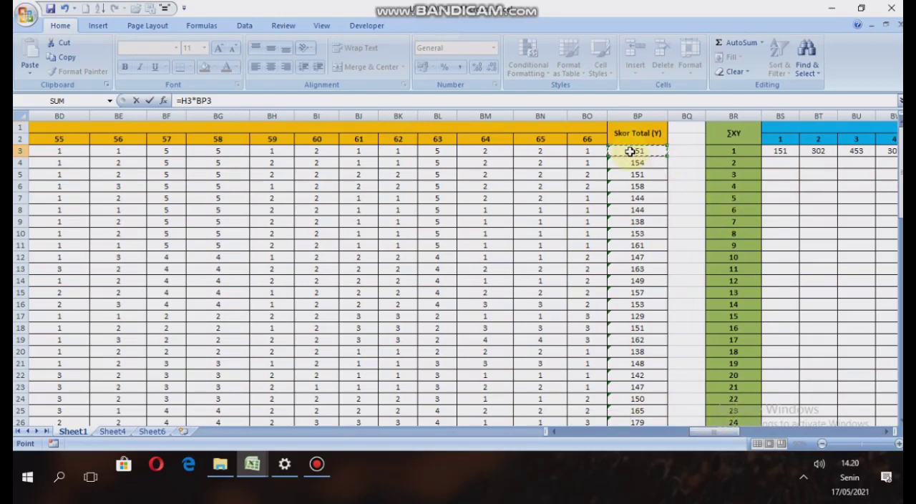
{"action": "key", "text": "Return"}
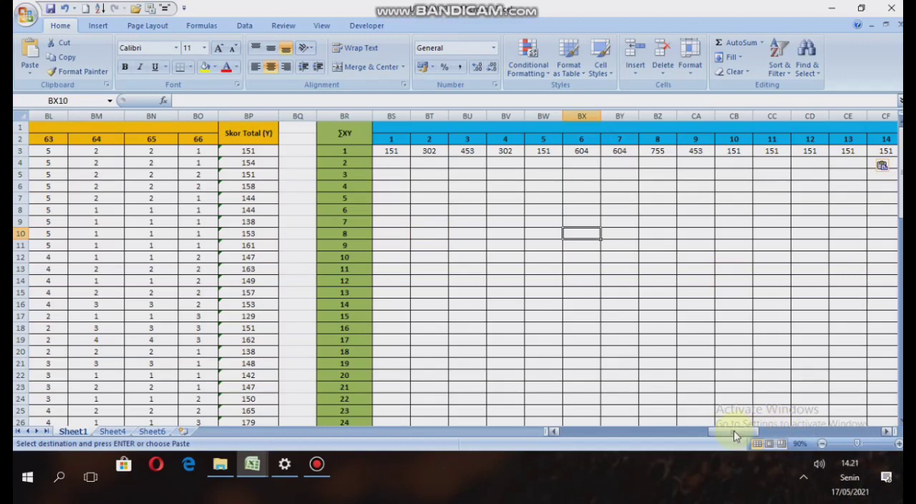
Fill the item 1 product formula in the ∑XY table from BS3 down to BS32 for all 30 respondents.
{"action": "left_click_drag", "start_coordinate": [734, 430], "coordinate": [751, 430]}
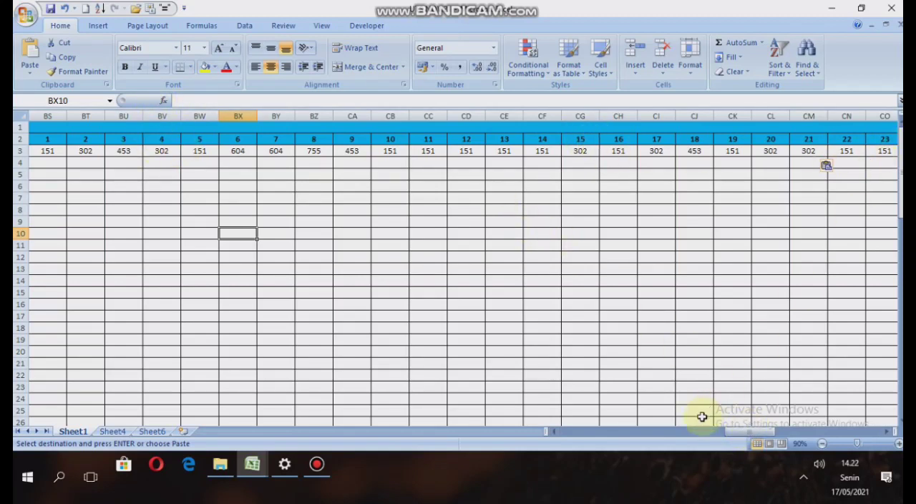
{"action": "left_click_drag", "start_coordinate": [757, 425], "coordinate": [730, 434]}
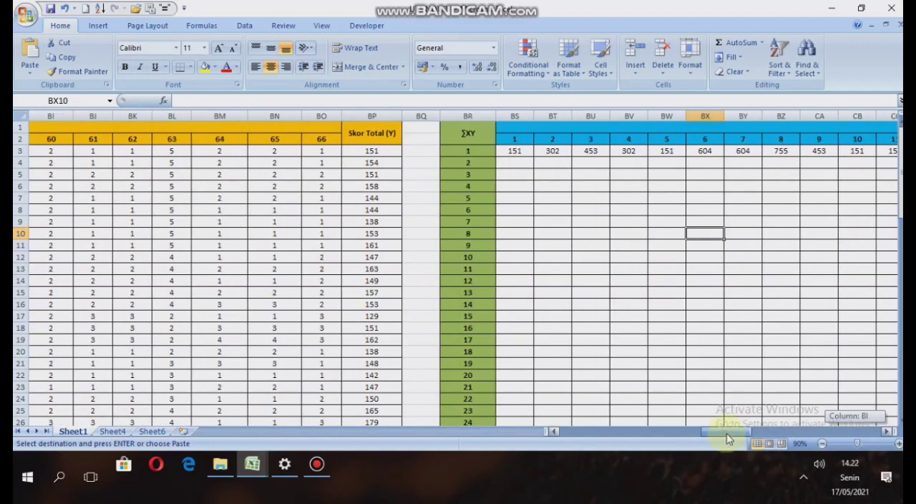
{"action": "left_click", "coordinate": [478, 151]}
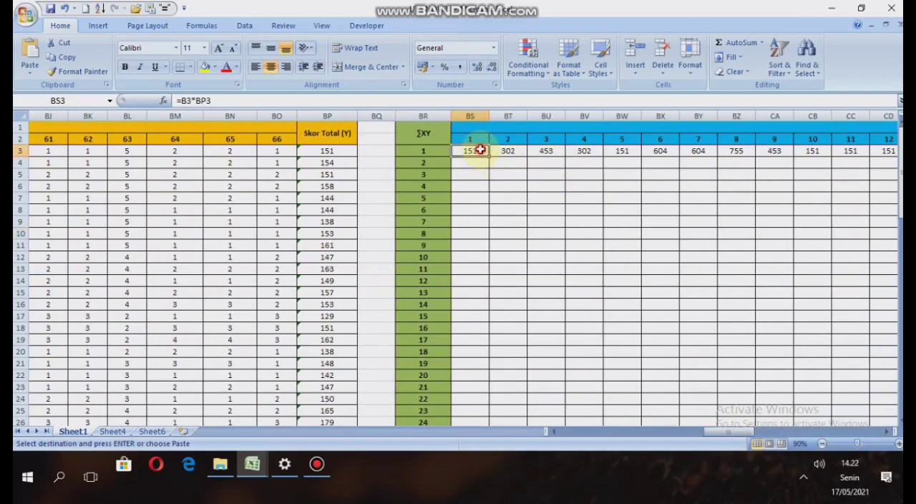
{"action": "left_click_drag", "start_coordinate": [488, 156], "coordinate": [481, 394]}
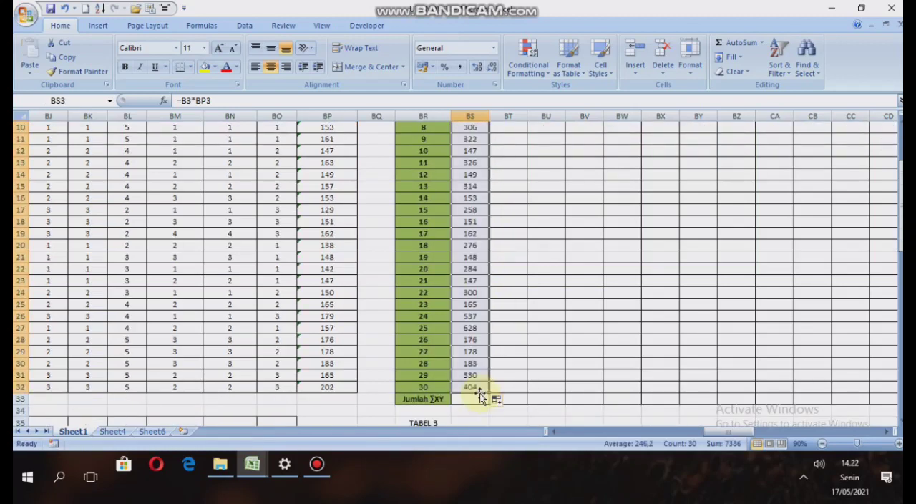
Fill the item 2 product formula in the ∑XY table from BT3 down to BT32.
{"action": "scroll", "coordinate": [496, 300], "scroll_direction": "up", "scroll_amount": 3}
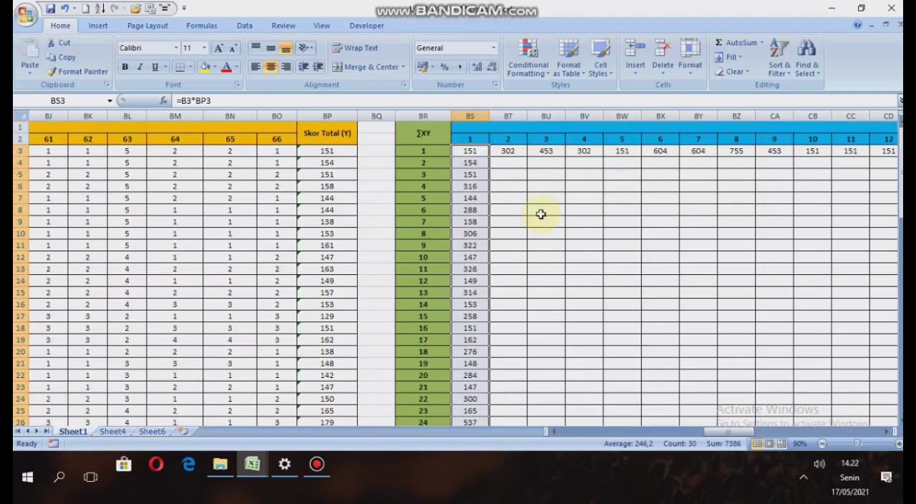
{"action": "left_click", "coordinate": [507, 151]}
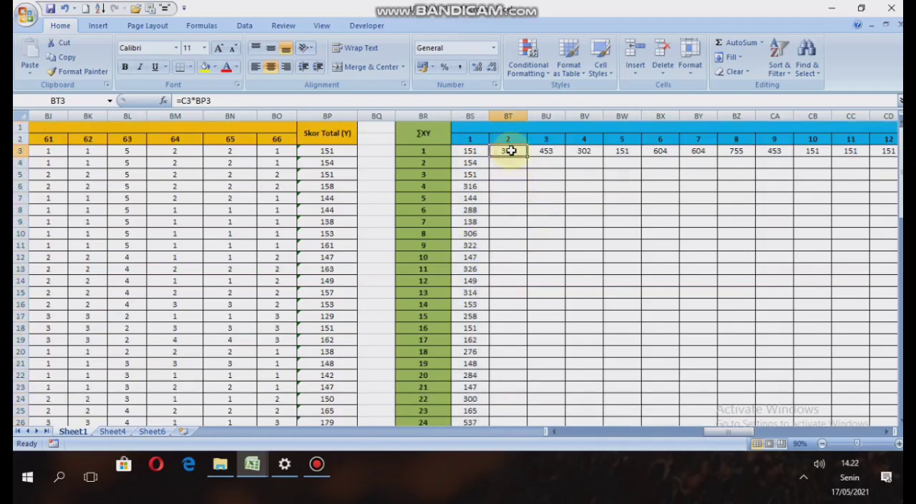
{"action": "key", "text": "ctrl+r"}
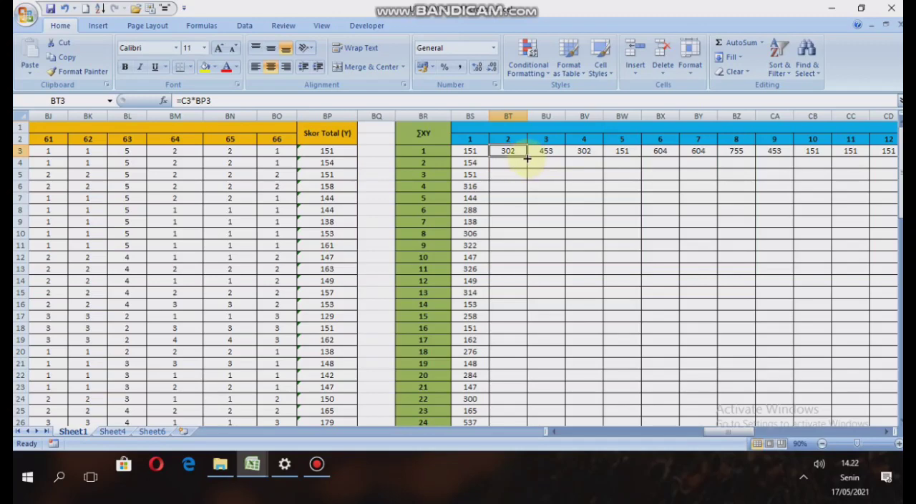
{"action": "left_click_drag", "start_coordinate": [527, 157], "coordinate": [527, 386]}
Fill the item 3 product formula in the ∑XY table from BU3 down through respondent 30.
{"action": "scroll", "coordinate": [558, 278], "scroll_direction": "up", "scroll_amount": 3}
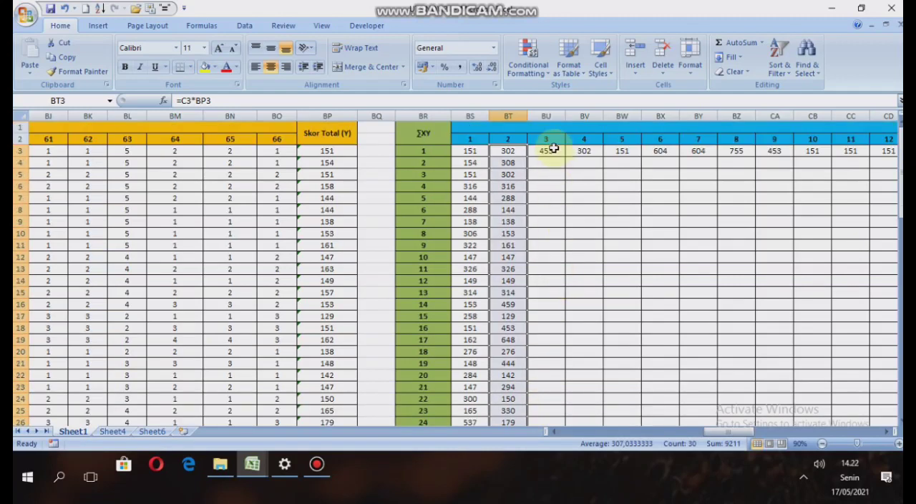
{"action": "left_click", "coordinate": [554, 148]}
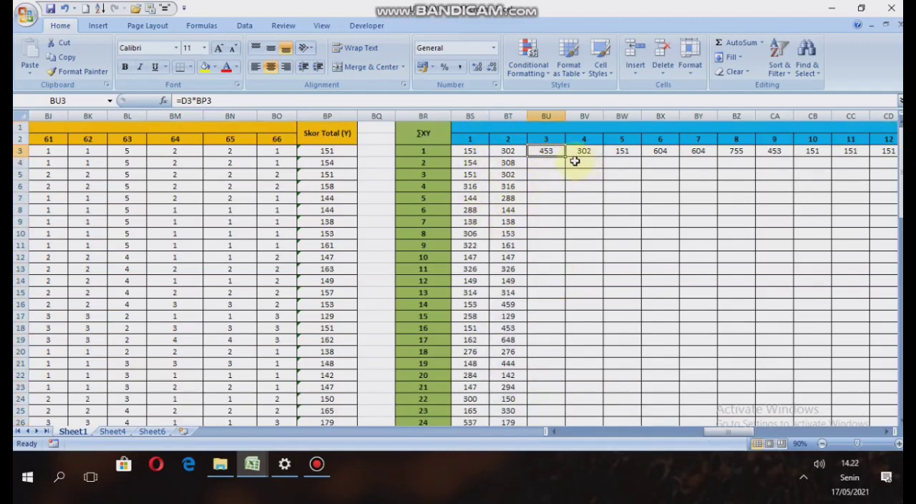
{"action": "left_click_drag", "start_coordinate": [565, 158], "coordinate": [553, 395]}
Fill the item 4 and item 5 product formulas in the ∑XY table from BV3 and BW3 down to row 32.
{"action": "scroll", "coordinate": [572, 245], "scroll_direction": "up", "scroll_amount": 3}
{"action": "left_click", "coordinate": [583, 149]}
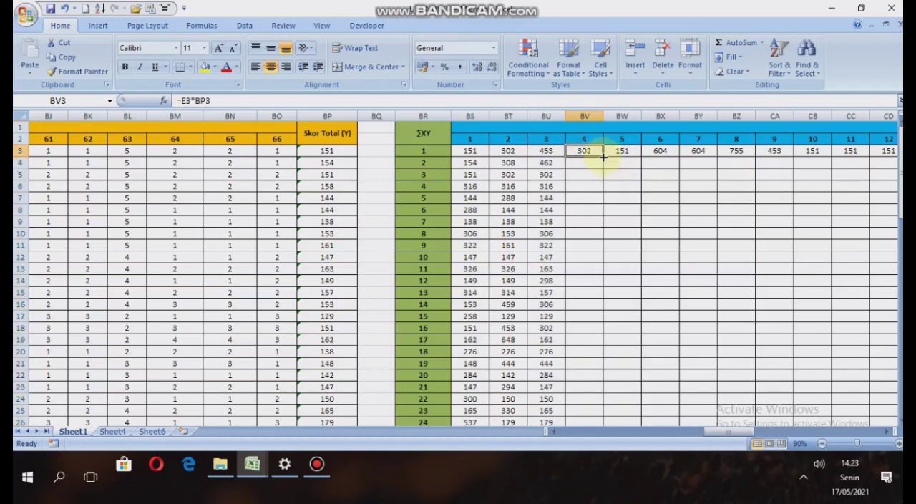
{"action": "left_click_drag", "start_coordinate": [603, 157], "coordinate": [603, 391]}
{"action": "scroll", "coordinate": [616, 215], "scroll_direction": "up", "scroll_amount": 3}
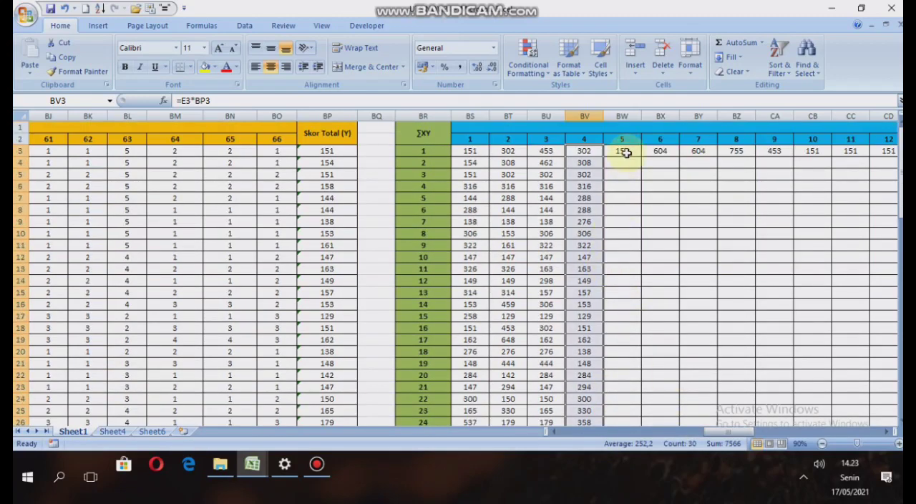
{"action": "left_click", "coordinate": [625, 151]}
{"action": "left_click_drag", "start_coordinate": [640, 159], "coordinate": [640, 388]}
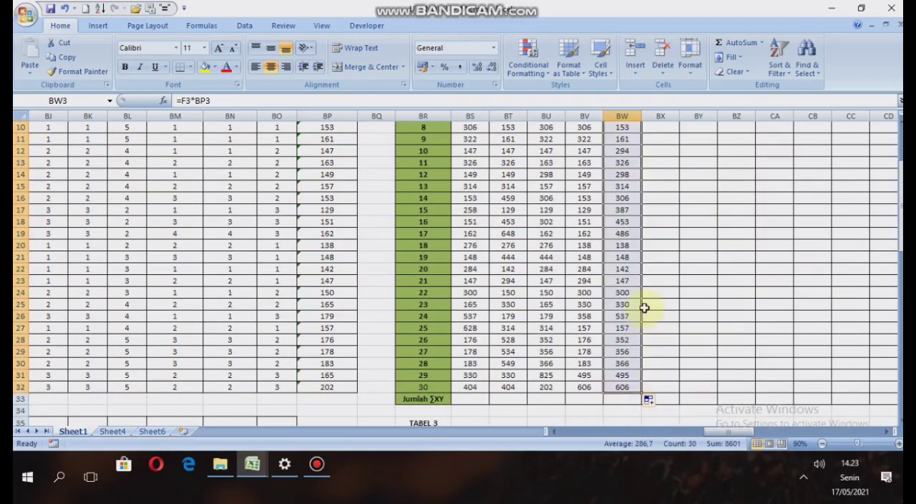
Fill the item 6 and item 7 product formulas from BX3 and BY3 down through respondent 30.
{"action": "scroll", "coordinate": [655, 229], "scroll_direction": "up", "scroll_amount": 3}
{"action": "left_click", "coordinate": [659, 150]}
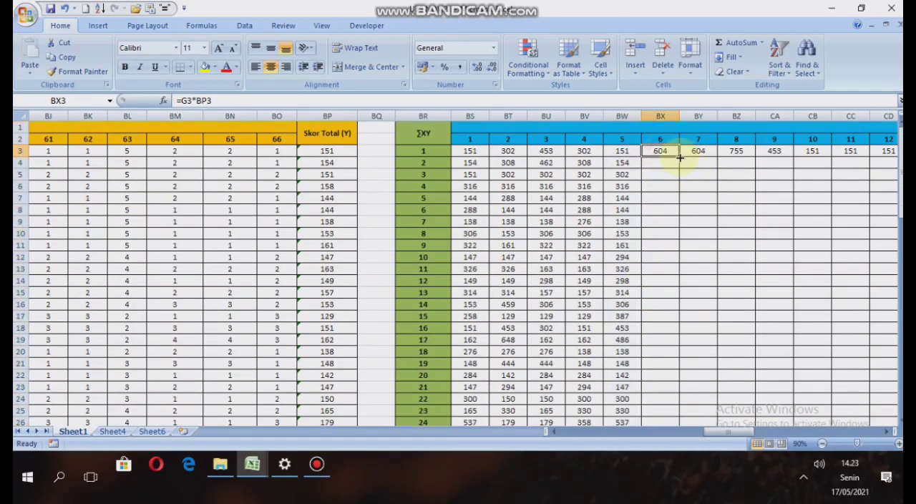
{"action": "left_click_drag", "start_coordinate": [680, 156], "coordinate": [676, 393]}
{"action": "scroll", "coordinate": [692, 317], "scroll_direction": "up", "scroll_amount": 3}
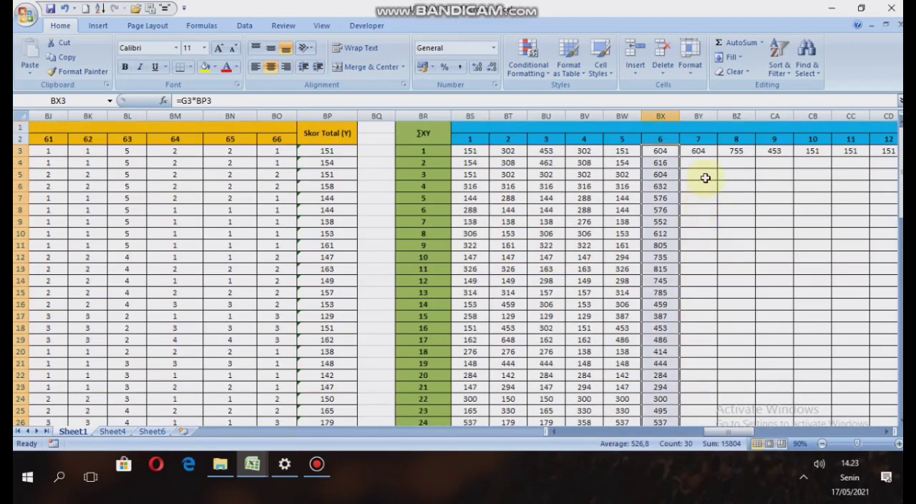
{"action": "left_click", "coordinate": [696, 153]}
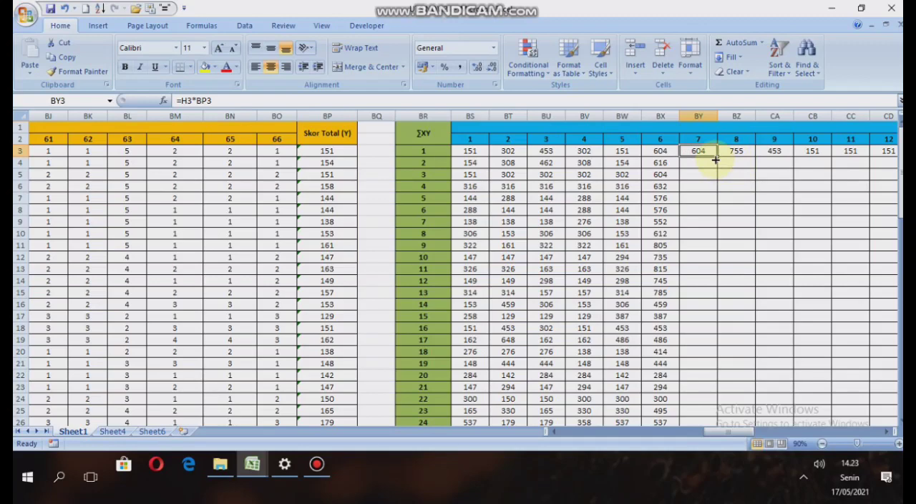
{"action": "left_click_drag", "start_coordinate": [715, 157], "coordinate": [709, 403]}
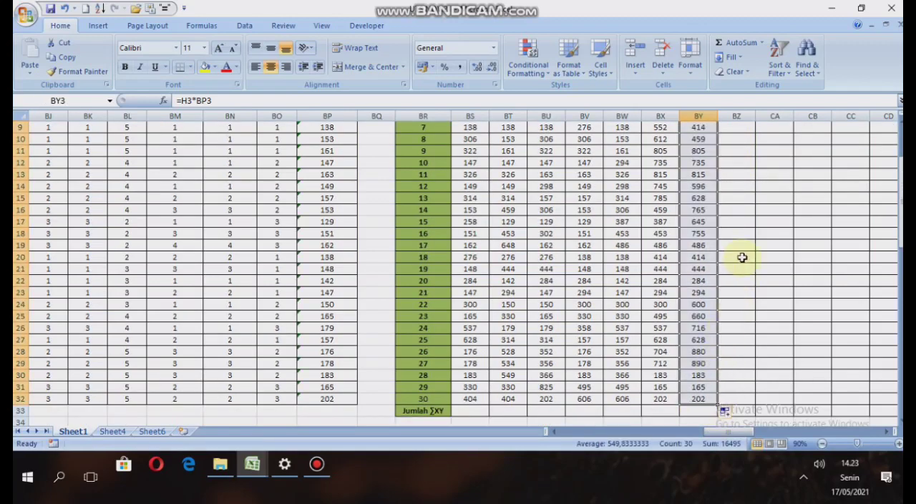
Fill the item 8 and item 9 product formulas from BZ3 and CA3 down to row 32 of the ∑XY table.
{"action": "scroll", "coordinate": [740, 255], "scroll_direction": "up", "scroll_amount": 3}
{"action": "left_click", "coordinate": [747, 150]}
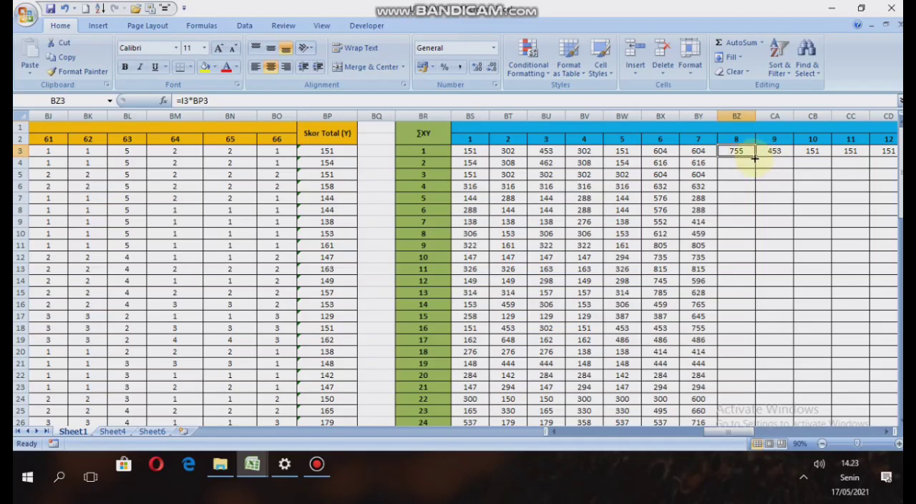
{"action": "left_click_drag", "start_coordinate": [755, 158], "coordinate": [741, 402]}
{"action": "scroll", "coordinate": [818, 205], "scroll_direction": "up", "scroll_amount": 3}
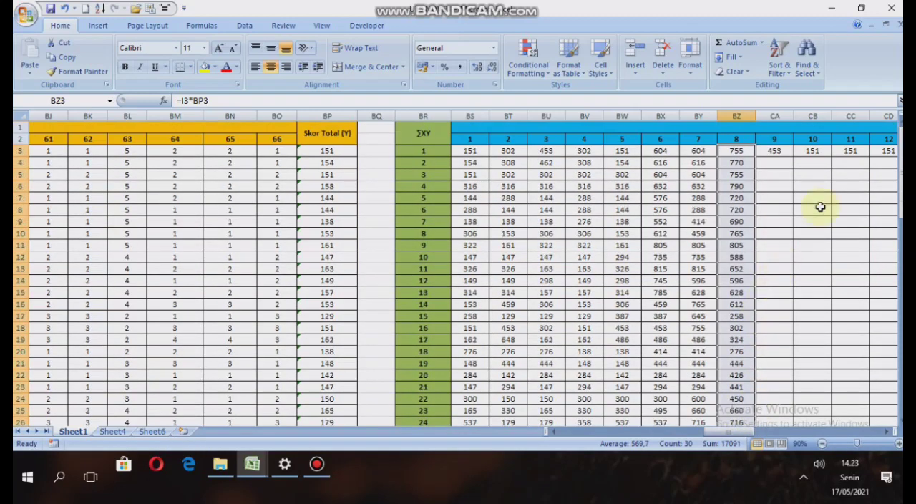
{"action": "left_click", "coordinate": [776, 150]}
{"action": "left_click_drag", "start_coordinate": [792, 158], "coordinate": [780, 393]}
Fill the item 10 and item 11 product formulas from CB3 and CC3 down for all 30 respondents.
{"action": "scroll", "coordinate": [832, 195], "scroll_direction": "up", "scroll_amount": 3}
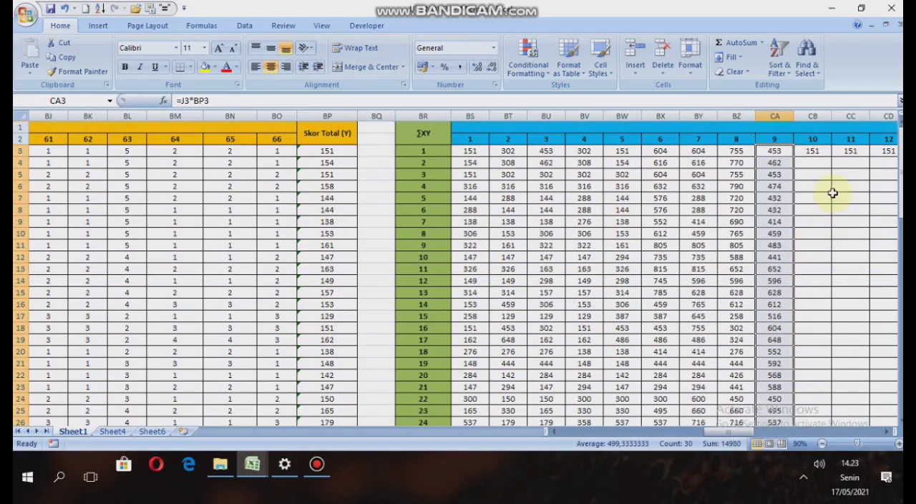
{"action": "left_click", "coordinate": [813, 151]}
{"action": "left_click_drag", "start_coordinate": [833, 159], "coordinate": [826, 385]}
{"action": "scroll", "coordinate": [830, 322], "scroll_direction": "up", "scroll_amount": 3}
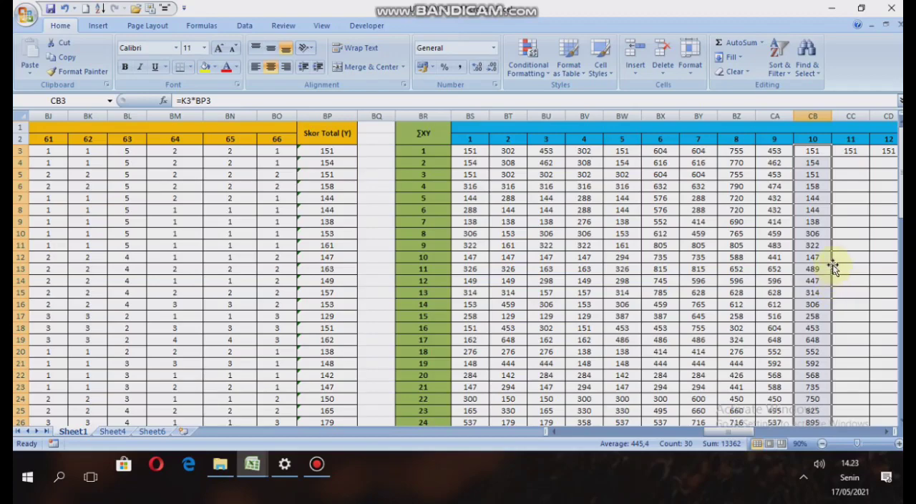
{"action": "left_click", "coordinate": [860, 151]}
{"action": "left_click_drag", "start_coordinate": [870, 158], "coordinate": [848, 383]}
{"action": "scroll", "coordinate": [849, 335], "scroll_direction": "up", "scroll_amount": 3}
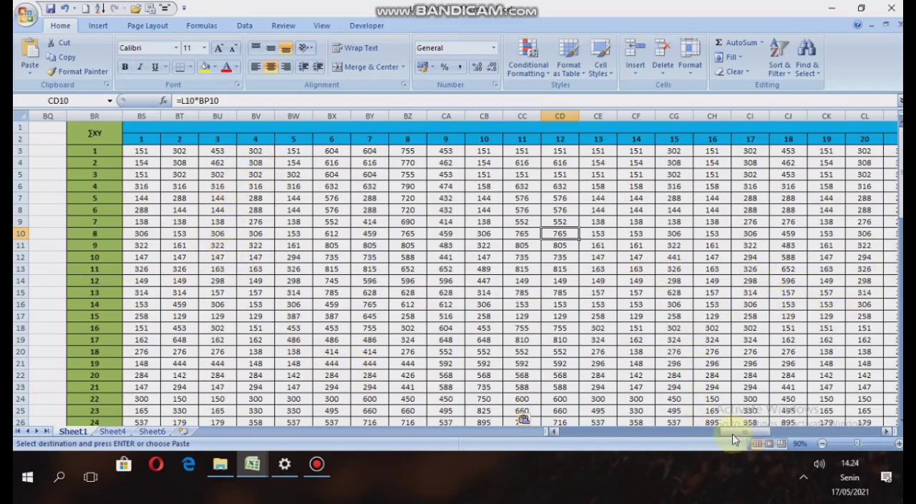
Enter =SUM(BS3:BS32) in BS33 as the Jumlah ∑XY total for item 1.
{"action": "scroll", "coordinate": [734, 440], "scroll_direction": "right", "scroll_amount": 3}
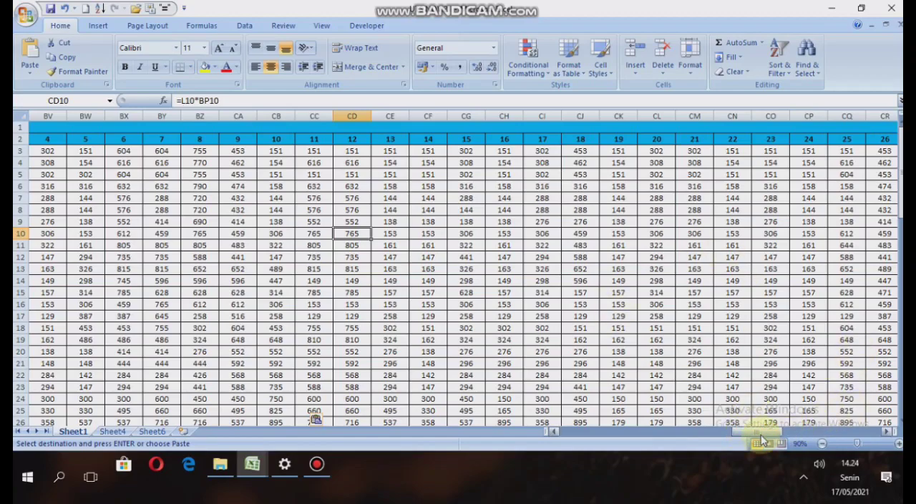
{"action": "left_click_drag", "start_coordinate": [759, 433], "coordinate": [853, 433]}
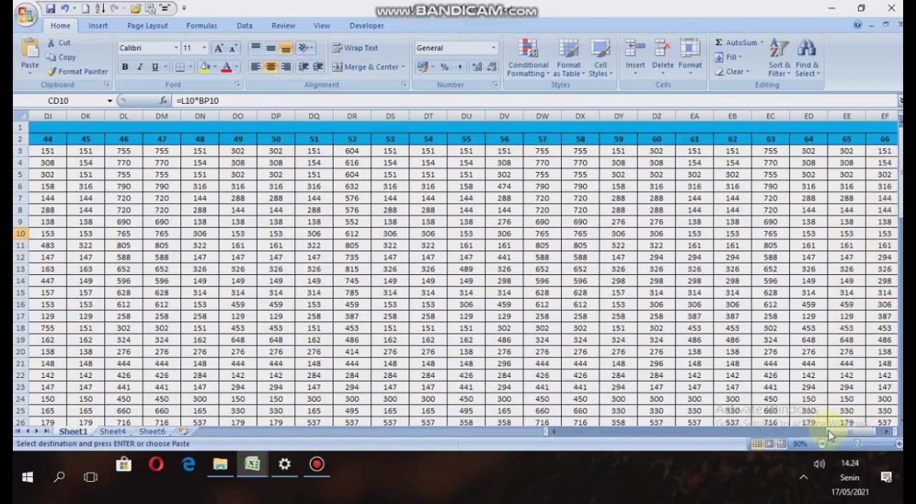
{"action": "left_click_drag", "start_coordinate": [851, 429], "coordinate": [744, 433]}
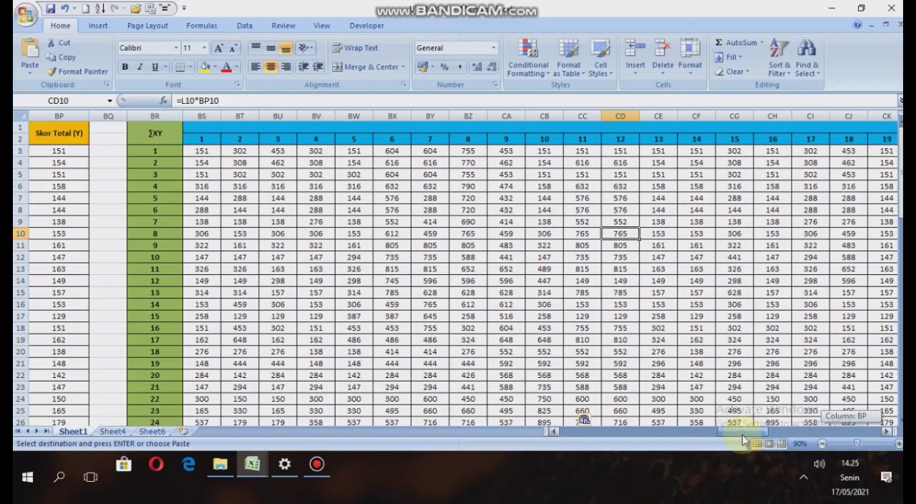
{"action": "scroll", "coordinate": [240, 304], "scroll_direction": "down", "scroll_amount": 3}
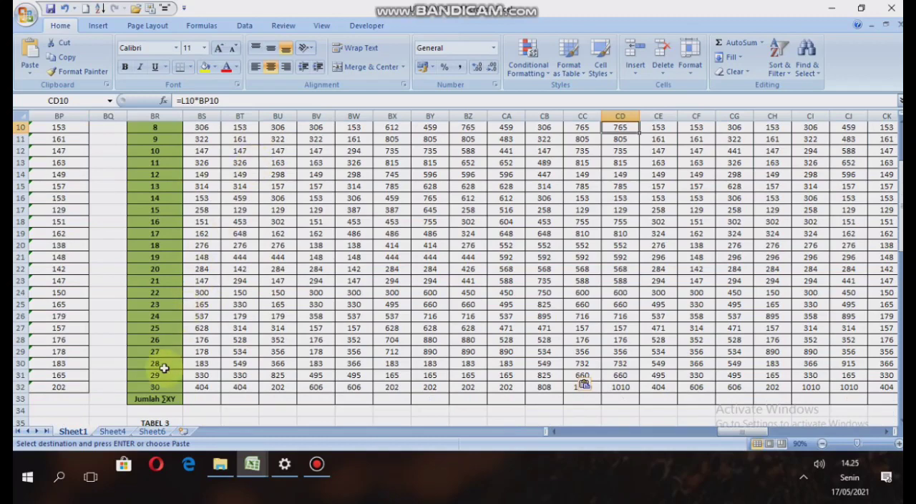
{"action": "scroll", "coordinate": [200, 254], "scroll_direction": "up", "scroll_amount": 3}
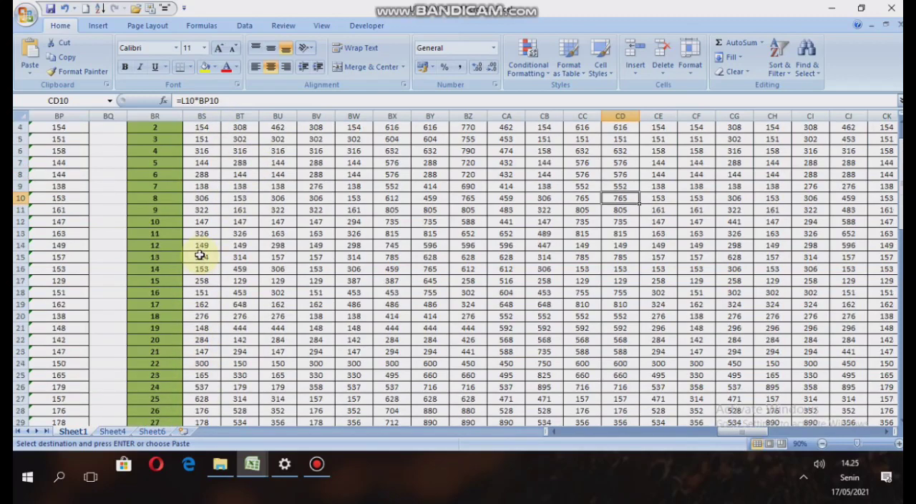
{"action": "scroll", "coordinate": [189, 331], "scroll_direction": "down", "scroll_amount": 3}
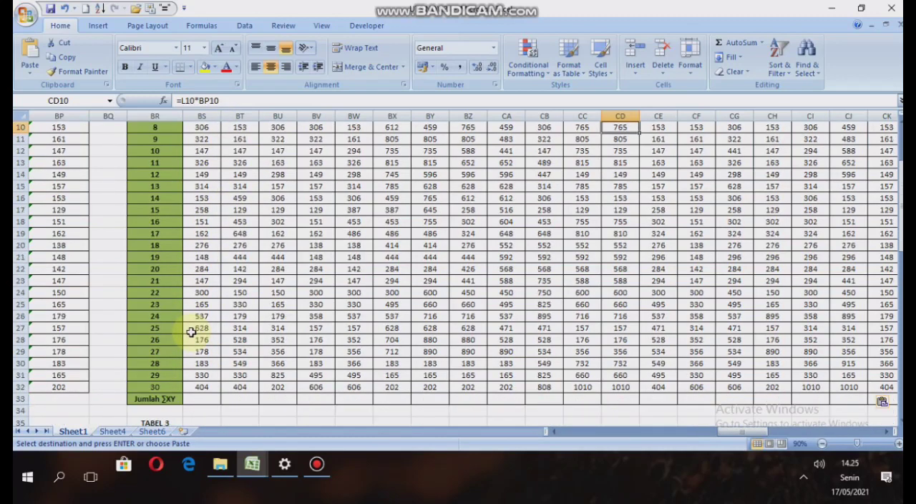
{"action": "left_click", "coordinate": [207, 397]}
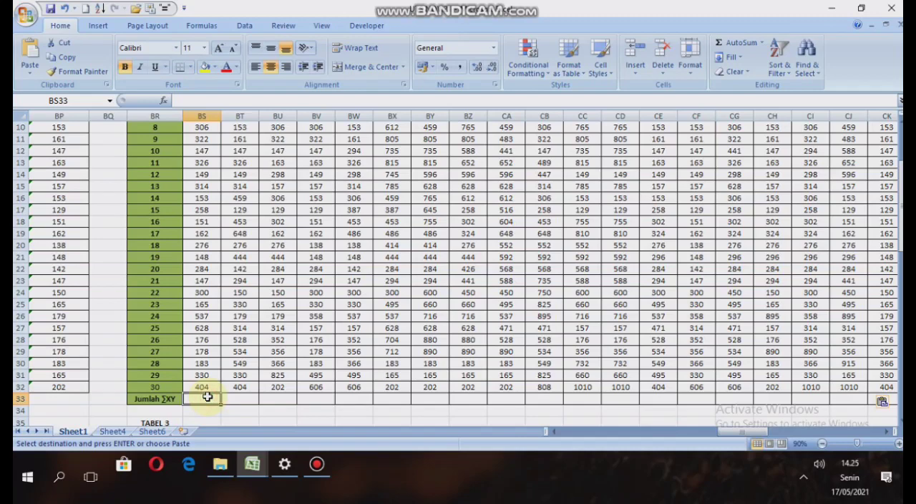
{"action": "type", "text": "=su"}
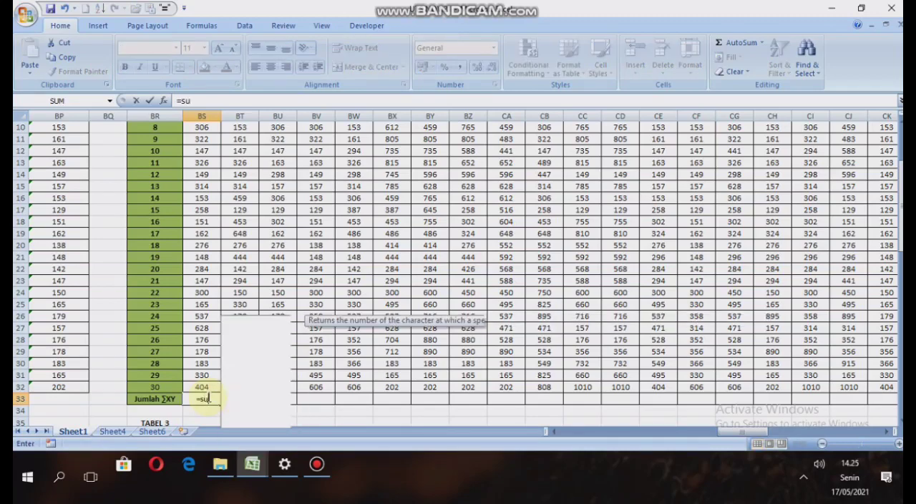
{"action": "type", "text": "m("}
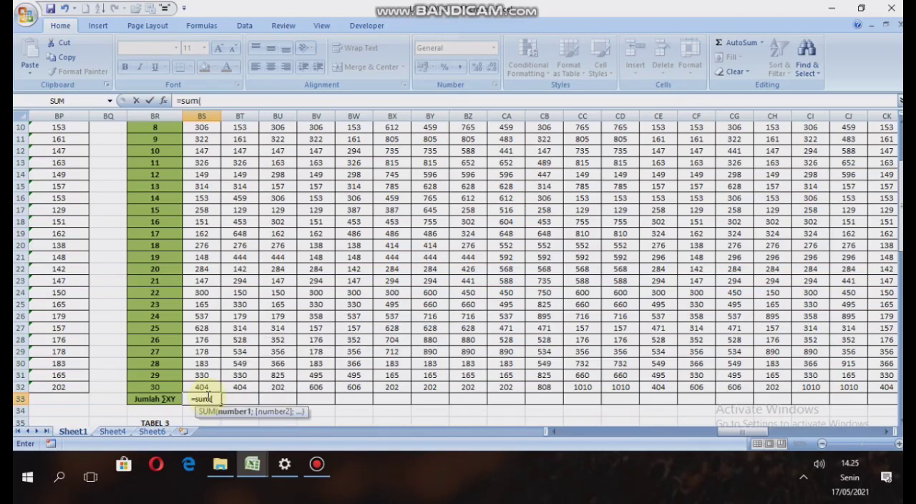
{"action": "scroll", "coordinate": [240, 163], "scroll_direction": "up", "scroll_amount": 3}
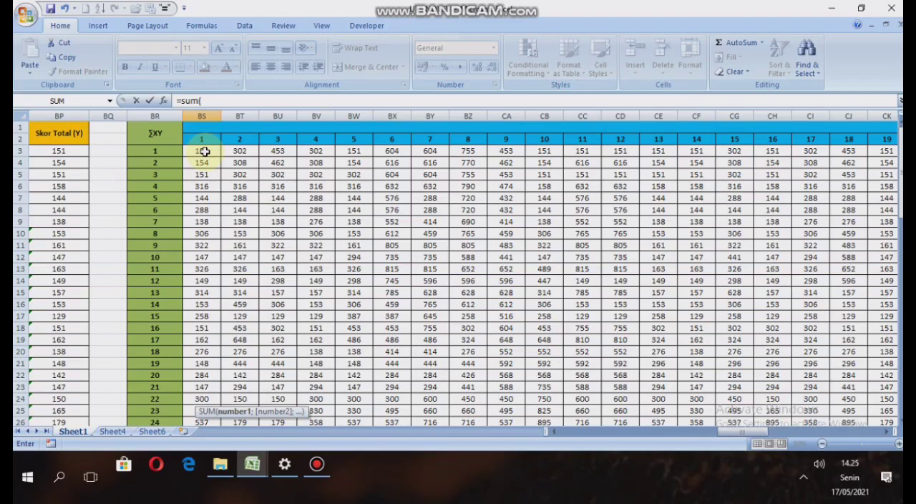
{"action": "left_click_drag", "start_coordinate": [204, 151], "coordinate": [200, 384]}
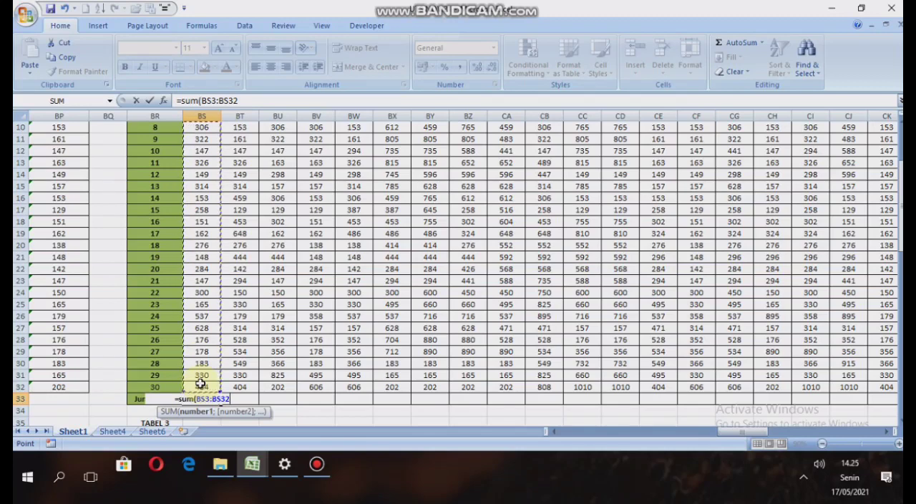
{"action": "type", "text": ")"}
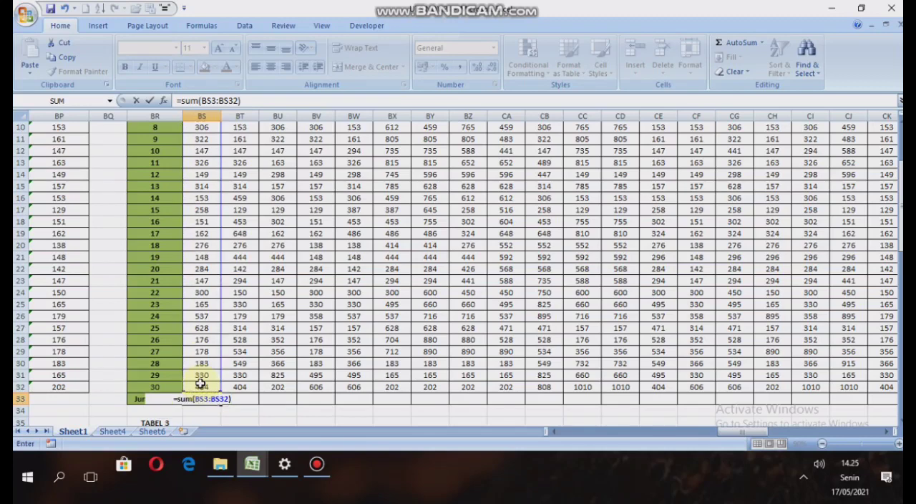
{"action": "key", "text": "Return"}
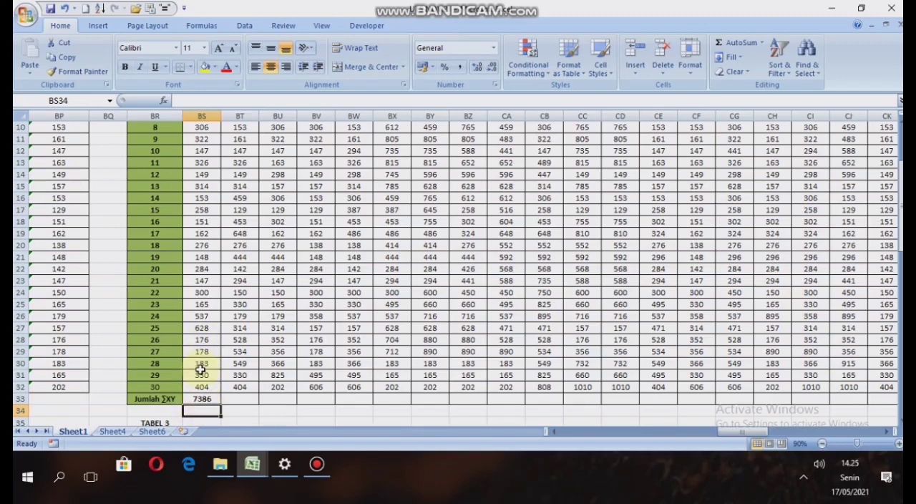
Fill the Jumlah ∑XY sum formula from BS33 across to EF33 for all 66 items.
{"action": "scroll", "coordinate": [197, 372], "scroll_direction": "up", "scroll_amount": 3}
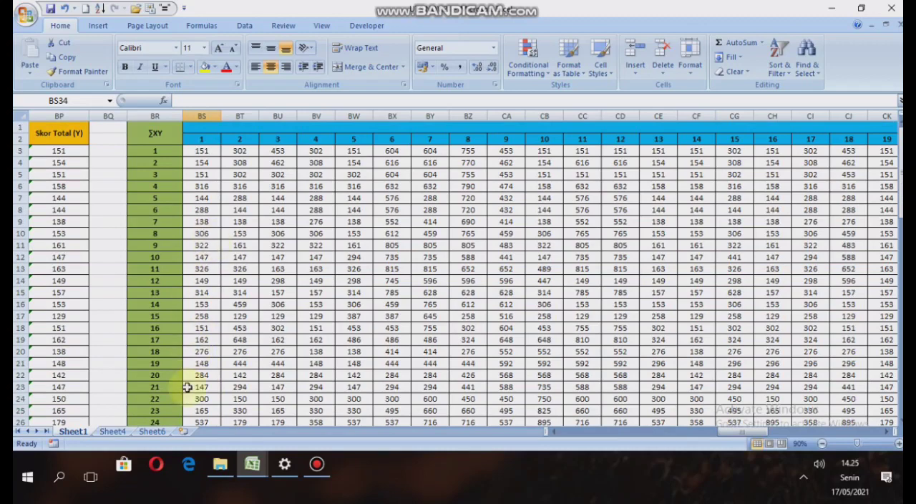
{"action": "scroll", "coordinate": [189, 379], "scroll_direction": "down", "scroll_amount": 3}
{"action": "scroll", "coordinate": [211, 324], "scroll_direction": "down", "scroll_amount": 1}
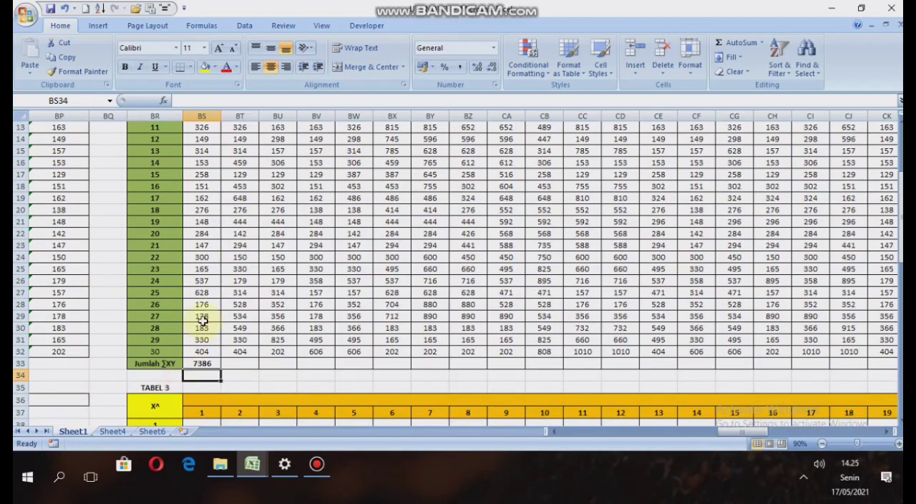
{"action": "left_click", "coordinate": [204, 363]}
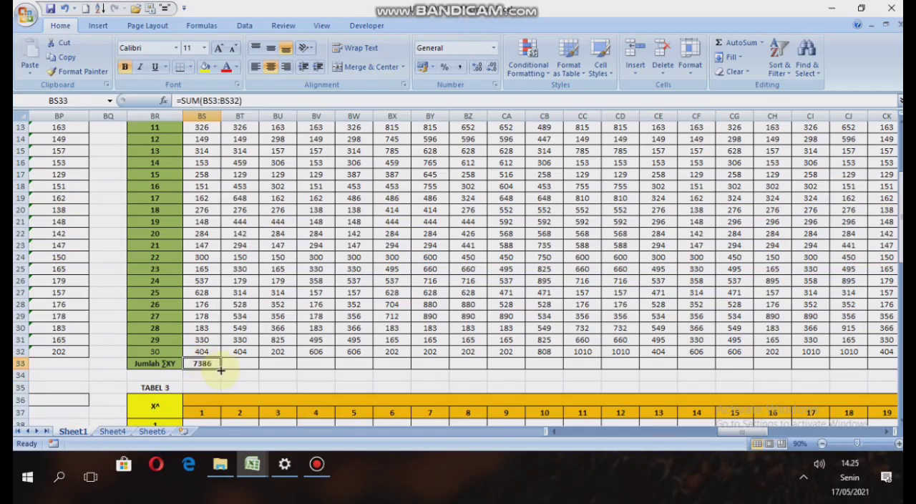
{"action": "left_click_drag", "start_coordinate": [221, 370], "coordinate": [880, 367]}
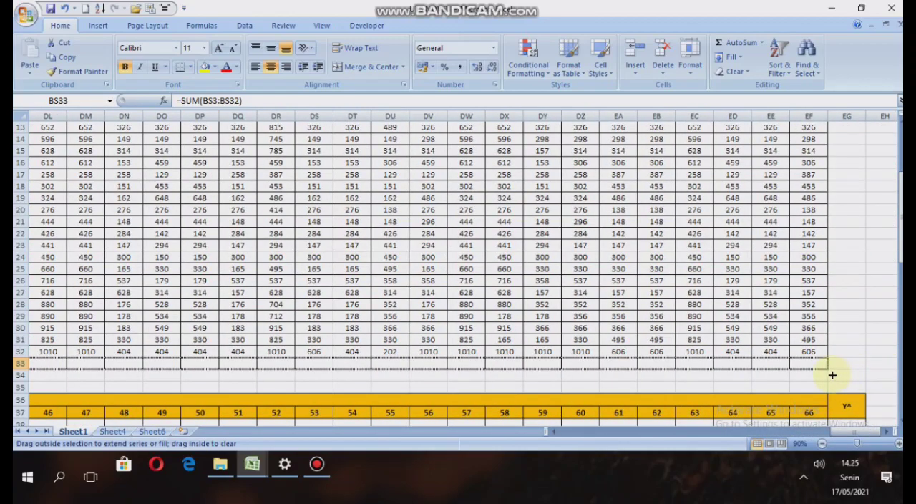
{"action": "left_click_drag", "start_coordinate": [823, 372], "coordinate": [824, 372]}
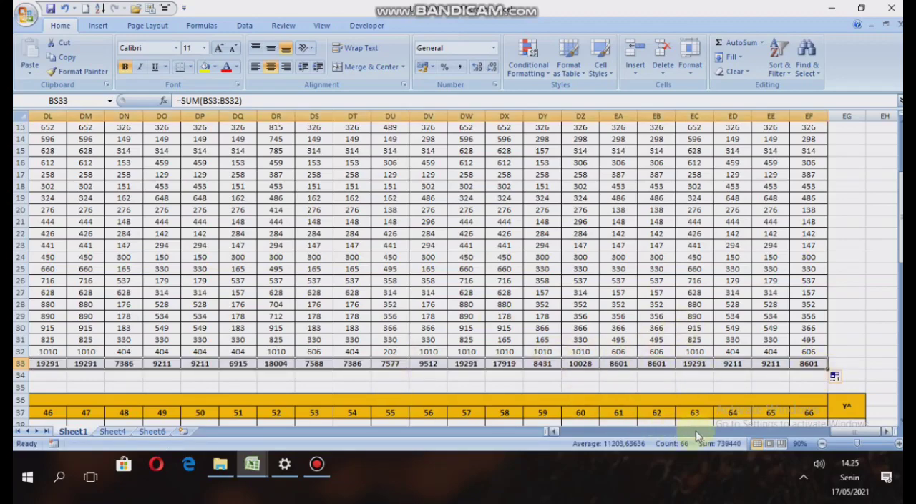
Review the Jumlah ∑XY row and the X^ grid of TABEL 3 below it.
{"action": "left_click_drag", "start_coordinate": [856, 432], "coordinate": [734, 460]}
{"action": "scroll", "coordinate": [381, 329], "scroll_direction": "up", "scroll_amount": 4}
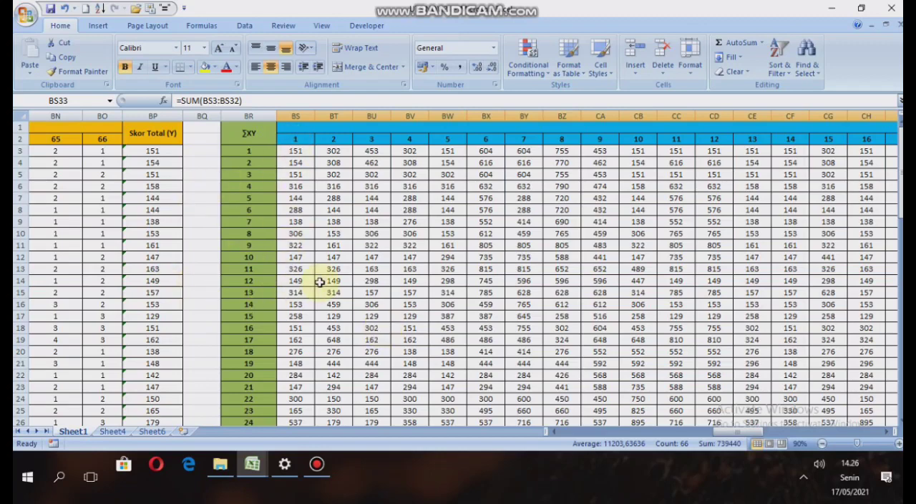
{"action": "scroll", "coordinate": [318, 179], "scroll_direction": "down", "scroll_amount": 3}
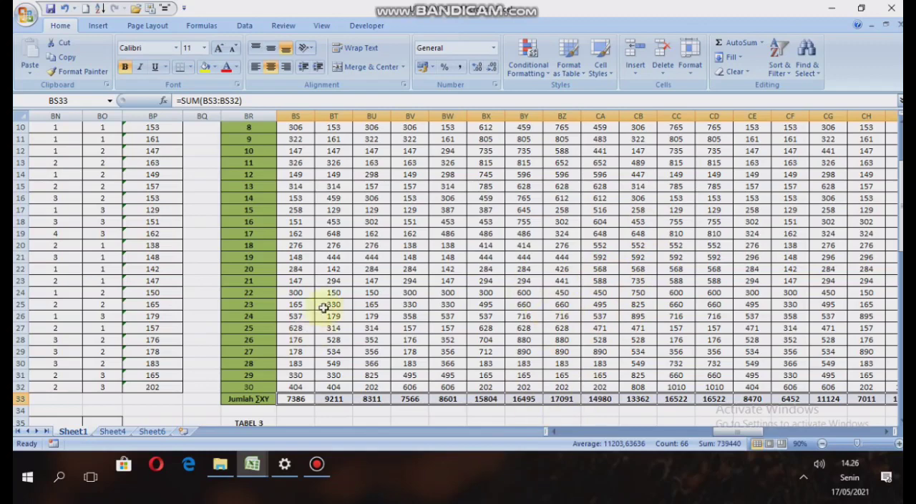
{"action": "scroll", "coordinate": [327, 293], "scroll_direction": "down", "scroll_amount": 5}
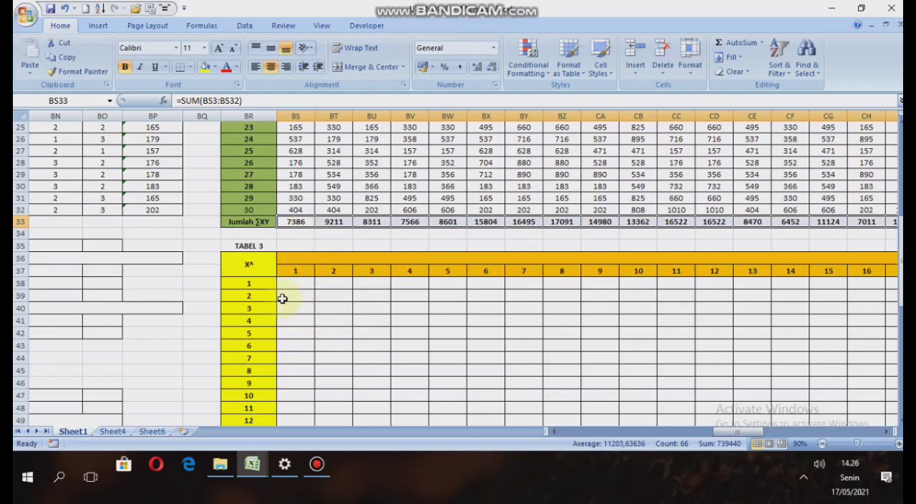
{"action": "scroll", "coordinate": [282, 298], "scroll_direction": "down", "scroll_amount": 5}
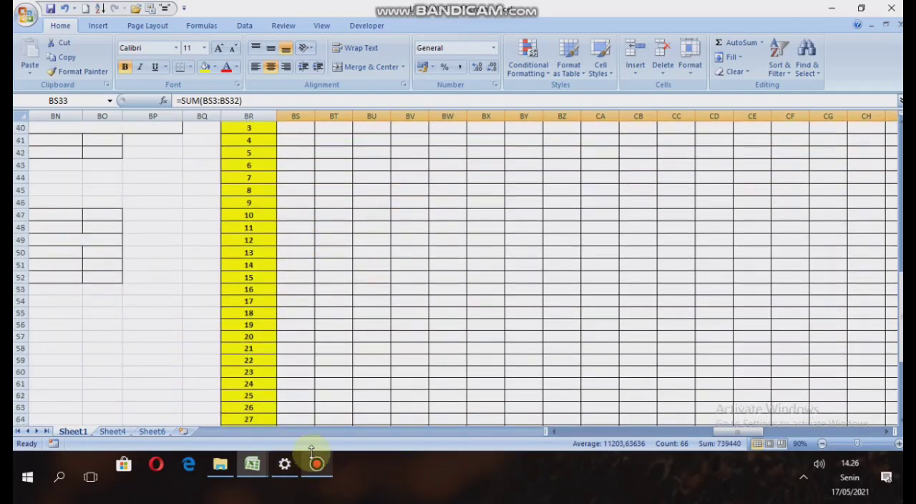
{"action": "scroll", "coordinate": [301, 240], "scroll_direction": "up", "scroll_amount": 1}
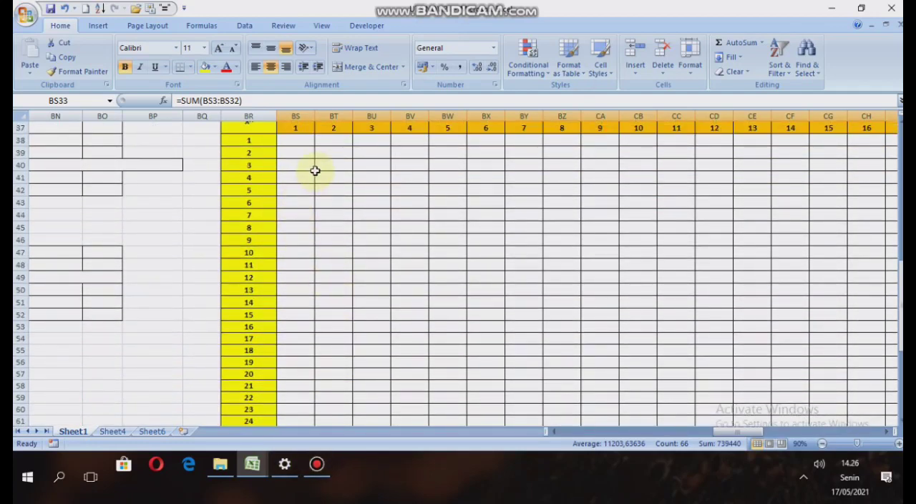
Enter =B3*B3 in BS38 as the X^ value of item 1 for respondent 1 in TABEL 3.
{"action": "scroll", "coordinate": [317, 171], "scroll_direction": "up", "scroll_amount": 1}
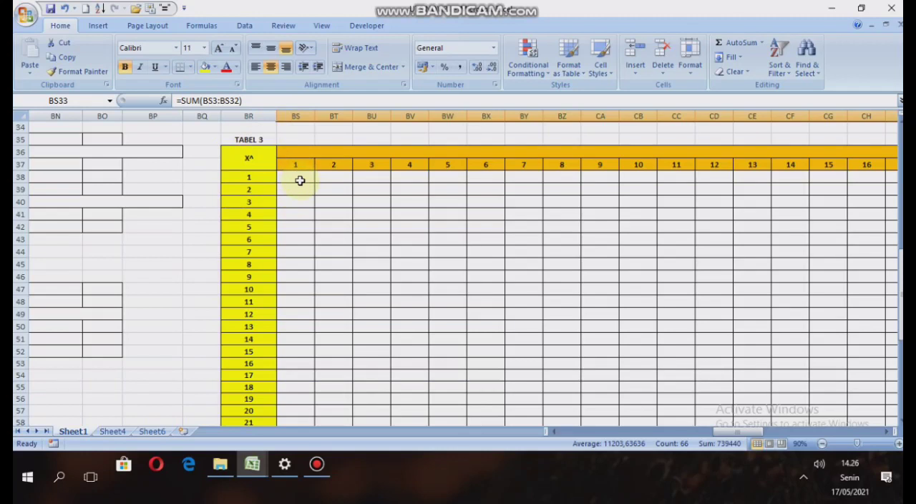
{"action": "left_click", "coordinate": [300, 181]}
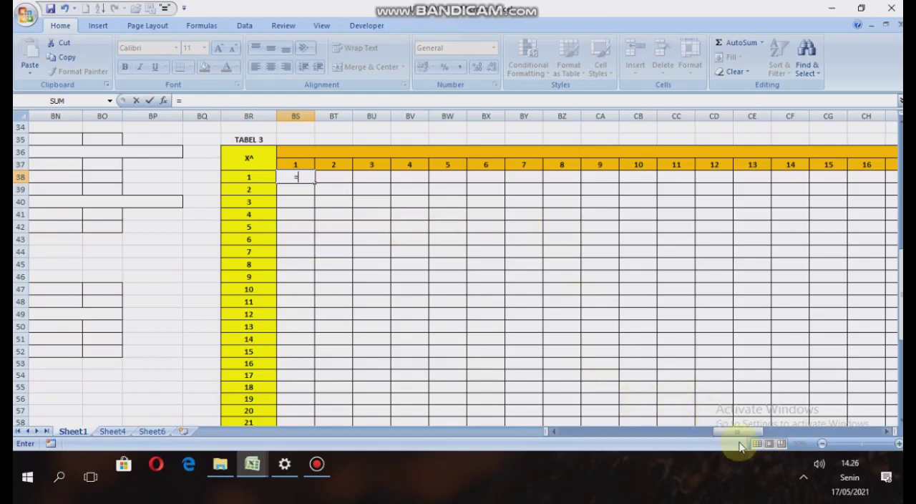
{"action": "left_click_drag", "start_coordinate": [742, 439], "coordinate": [579, 443]}
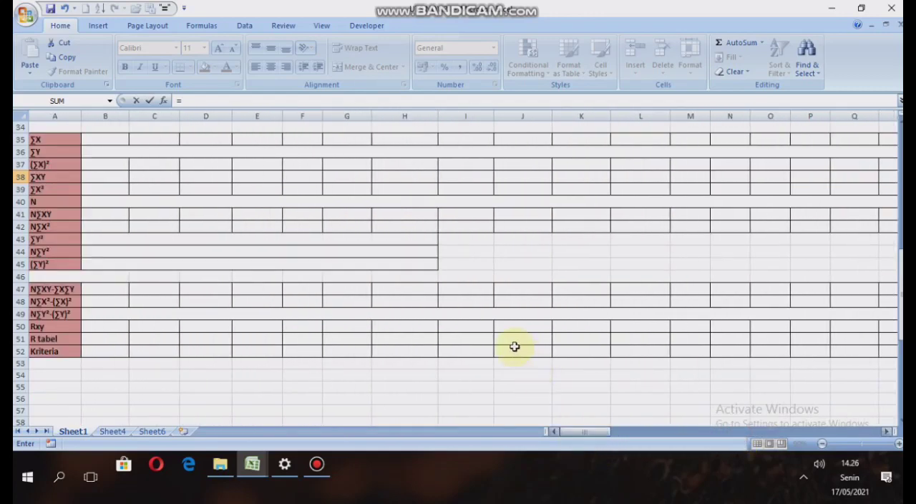
{"action": "scroll", "coordinate": [493, 336], "scroll_direction": "up", "scroll_amount": 1}
{"action": "scroll", "coordinate": [196, 239], "scroll_direction": "up", "scroll_amount": 10}
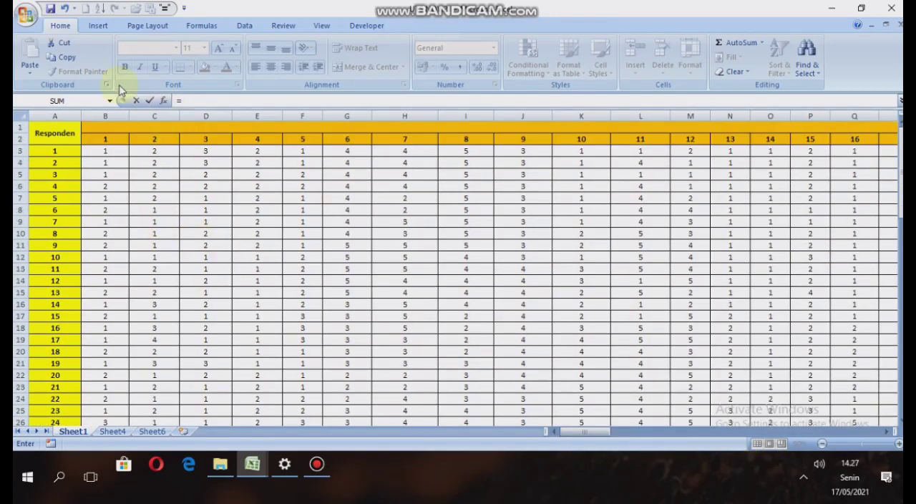
{"action": "left_click", "coordinate": [104, 151]}
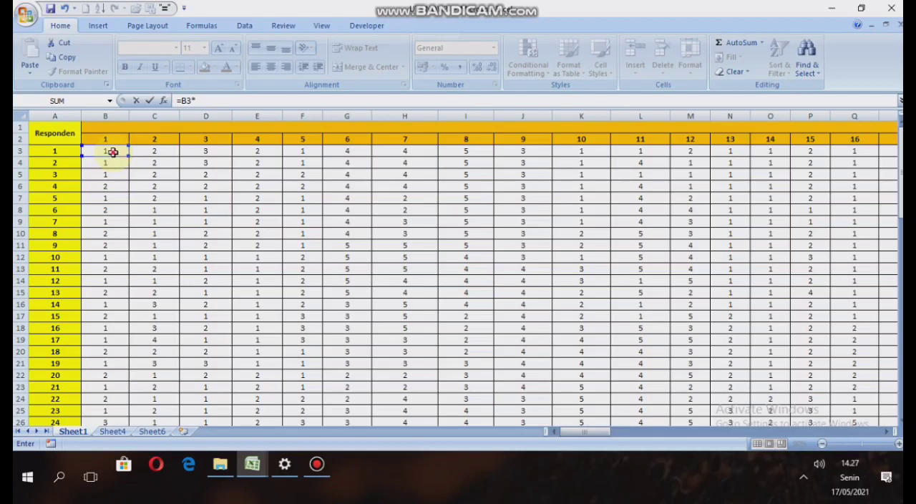
{"action": "type", "text": "*"}
{"action": "left_click", "coordinate": [112, 152]}
{"action": "key", "text": "Return"}
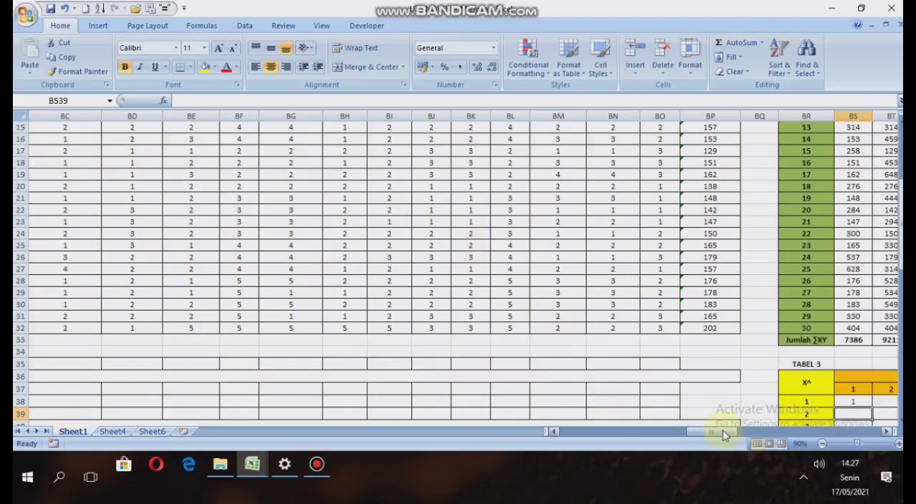
Enter =C3*C3 in BT38 as the X^ value of item 2 for respondent 1 in TABEL 3.
{"action": "left_click_drag", "start_coordinate": [723, 433], "coordinate": [740, 431]}
{"action": "scroll", "coordinate": [496, 306], "scroll_direction": "down", "scroll_amount": 3}
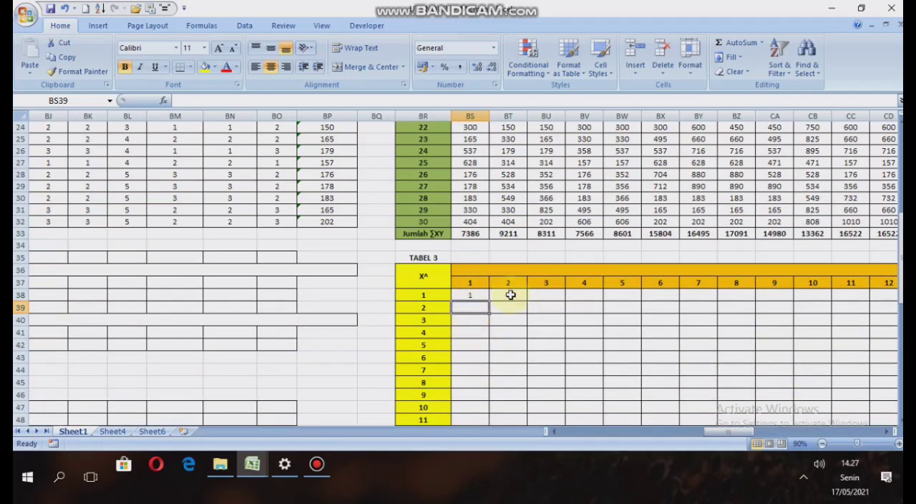
{"action": "left_click", "coordinate": [511, 295]}
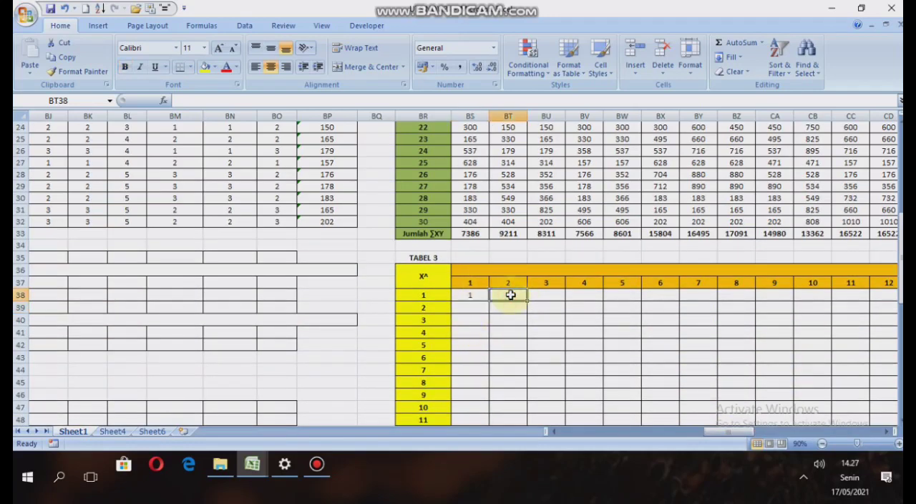
{"action": "type", "text": "="}
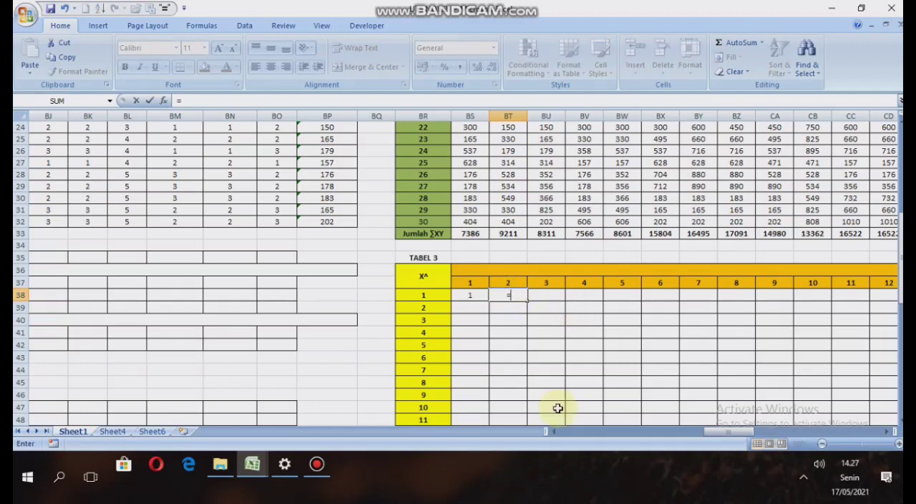
{"action": "left_click_drag", "start_coordinate": [710, 434], "coordinate": [569, 437]}
{"action": "scroll", "coordinate": [382, 343], "scroll_direction": "up", "scroll_amount": 8}
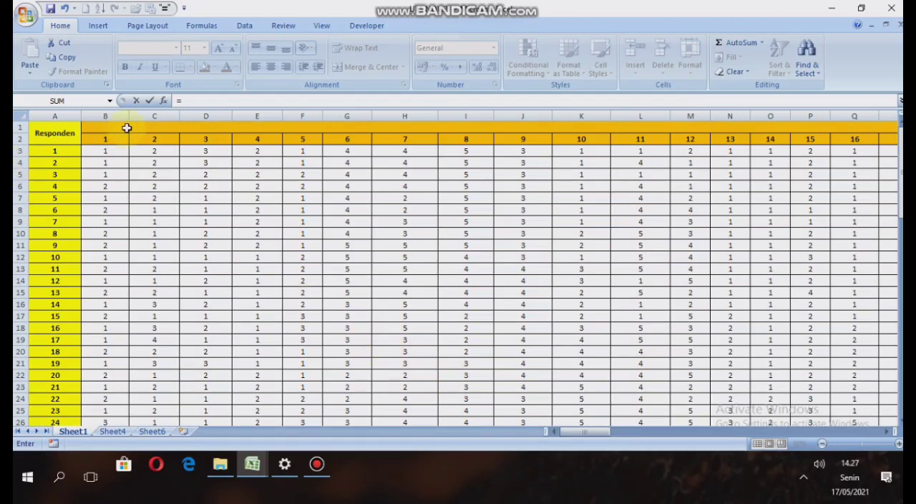
{"action": "left_click", "coordinate": [165, 152]}
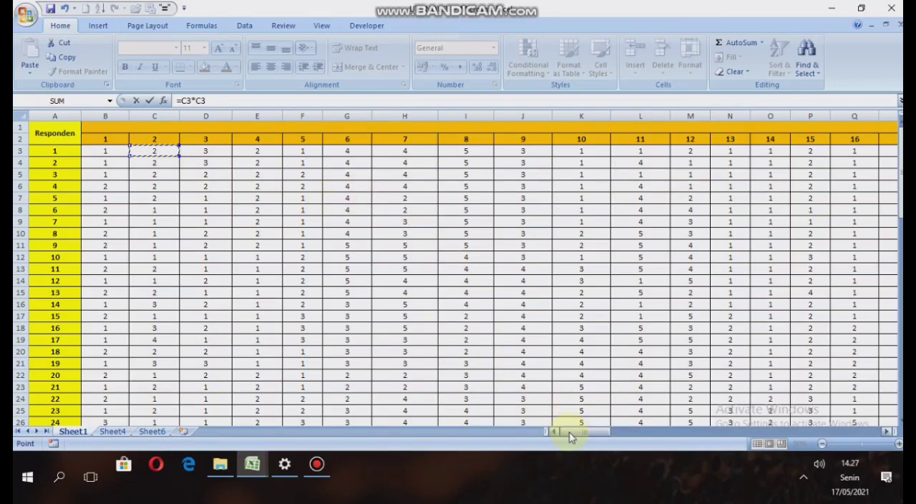
{"action": "left_click_drag", "start_coordinate": [569, 432], "coordinate": [699, 438]}
{"action": "key", "text": "Return"}
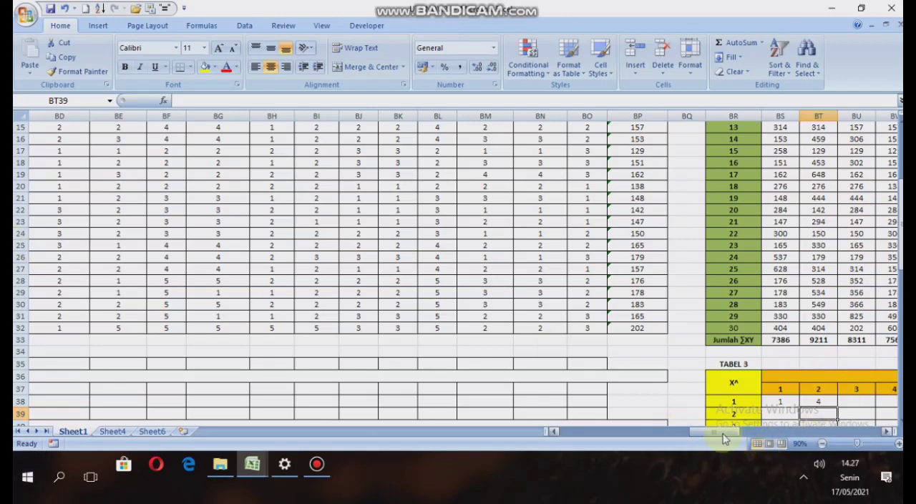
{"action": "left_click_drag", "start_coordinate": [725, 435], "coordinate": [738, 437]}
{"action": "scroll", "coordinate": [708, 367], "scroll_direction": "down", "scroll_amount": 2}
{"action": "scroll", "coordinate": [708, 367], "scroll_direction": "down", "scroll_amount": 3}
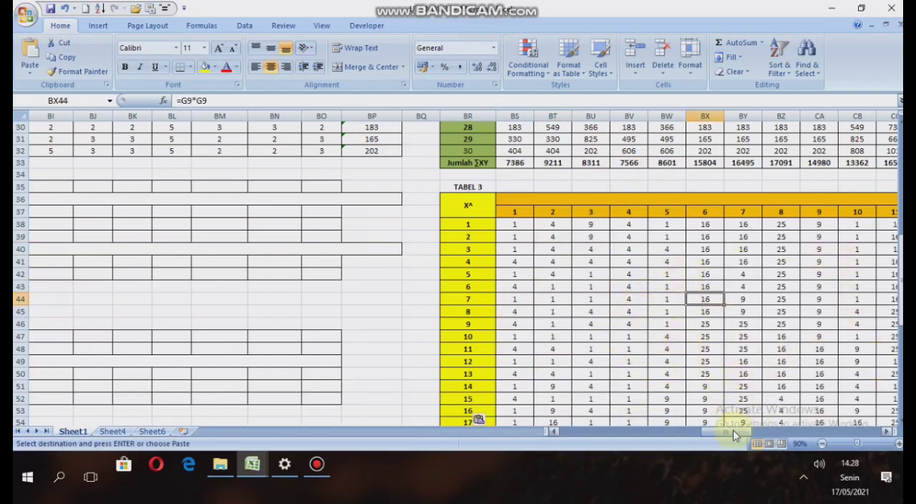
Enter =BP3*BP3 in EG38 to square respondent 1's Skor Total (Y) in the Y^ column.
{"action": "left_click_drag", "start_coordinate": [733, 429], "coordinate": [743, 428]}
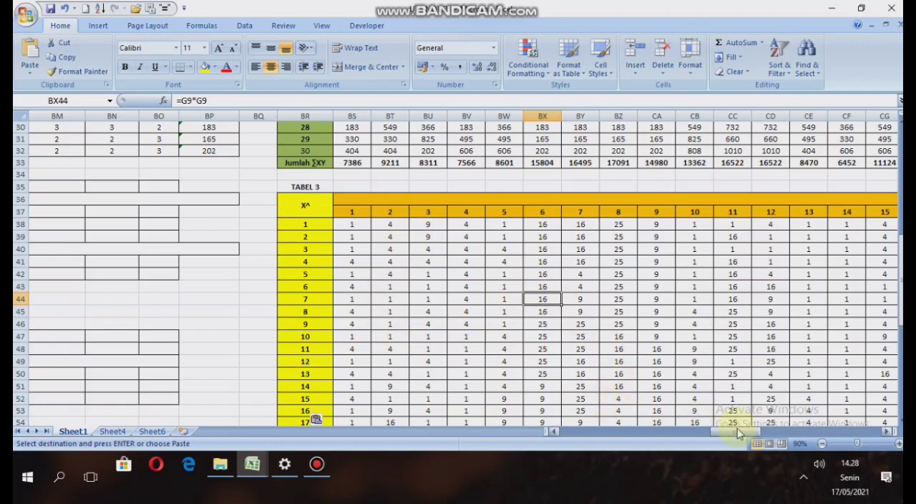
{"action": "left_click_drag", "start_coordinate": [738, 435], "coordinate": [761, 433]}
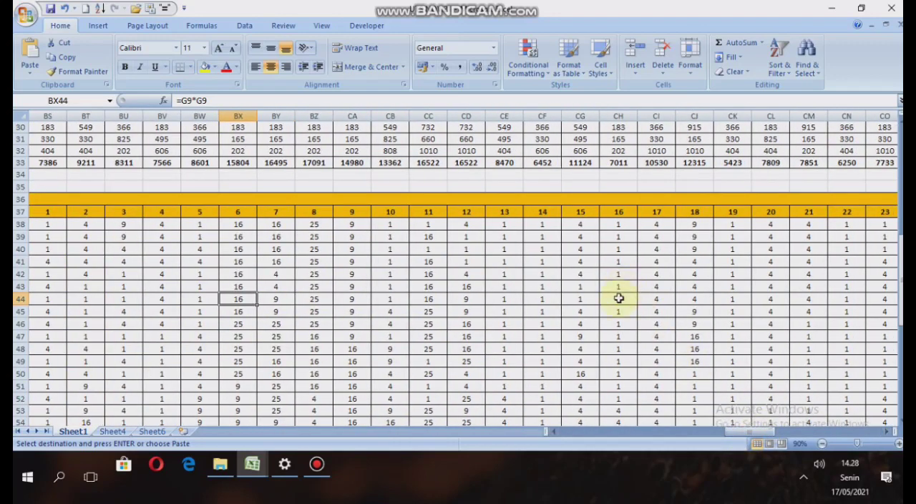
{"action": "scroll", "coordinate": [614, 302], "scroll_direction": "down", "scroll_amount": 2}
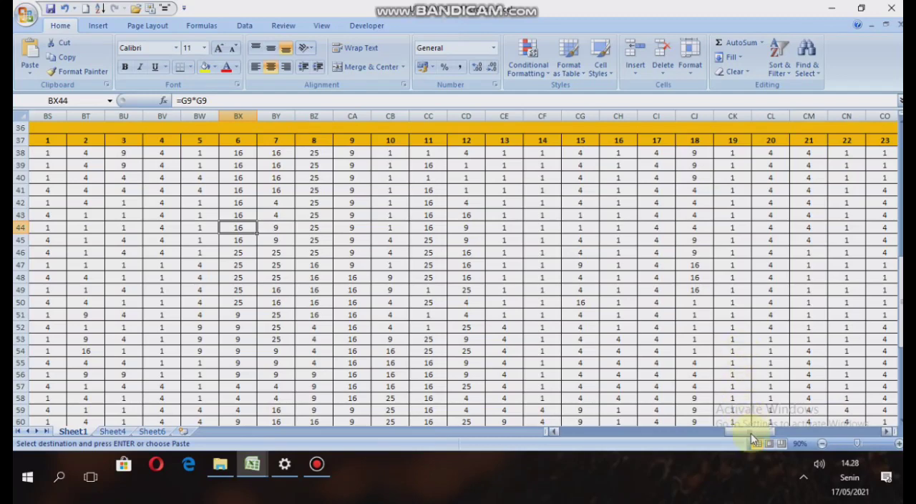
{"action": "left_click_drag", "start_coordinate": [757, 433], "coordinate": [858, 419]}
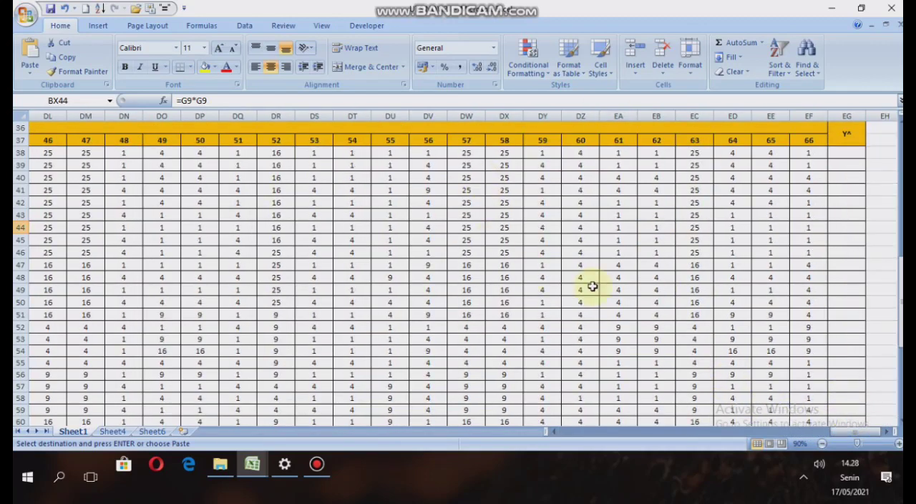
{"action": "double_click", "coordinate": [846, 152]}
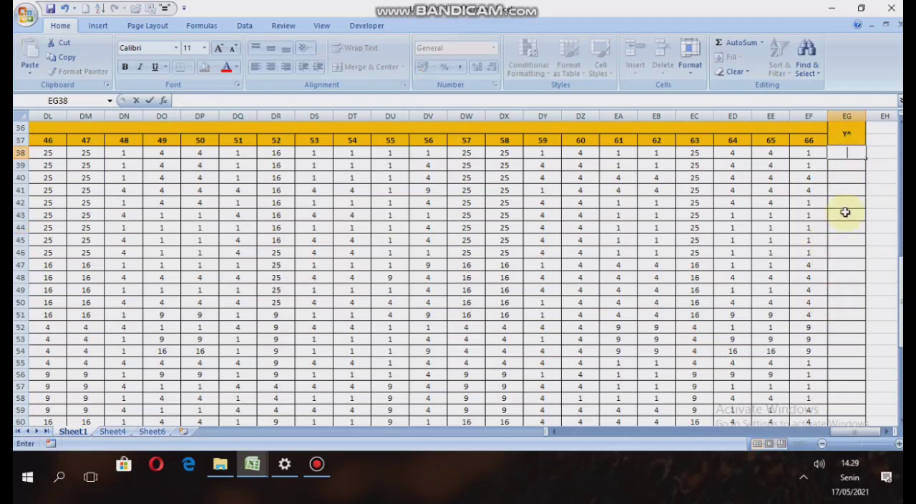
{"action": "type", "text": "="}
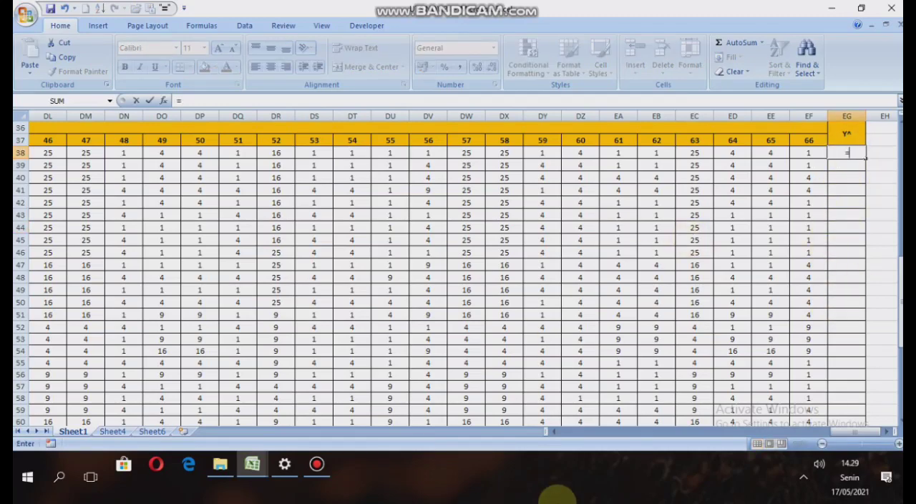
{"action": "left_click_drag", "start_coordinate": [852, 430], "coordinate": [724, 405]}
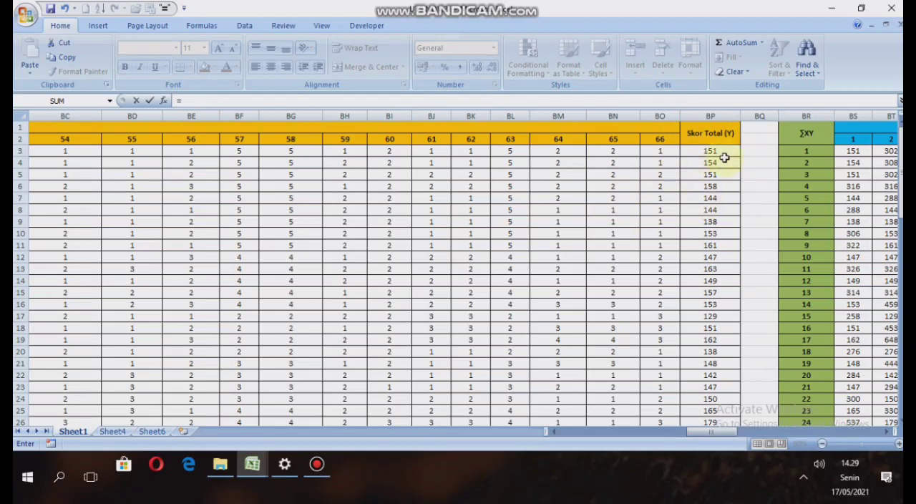
{"action": "left_click", "coordinate": [720, 151]}
{"action": "left_click", "coordinate": [720, 151]}
{"action": "key", "text": "Return"}
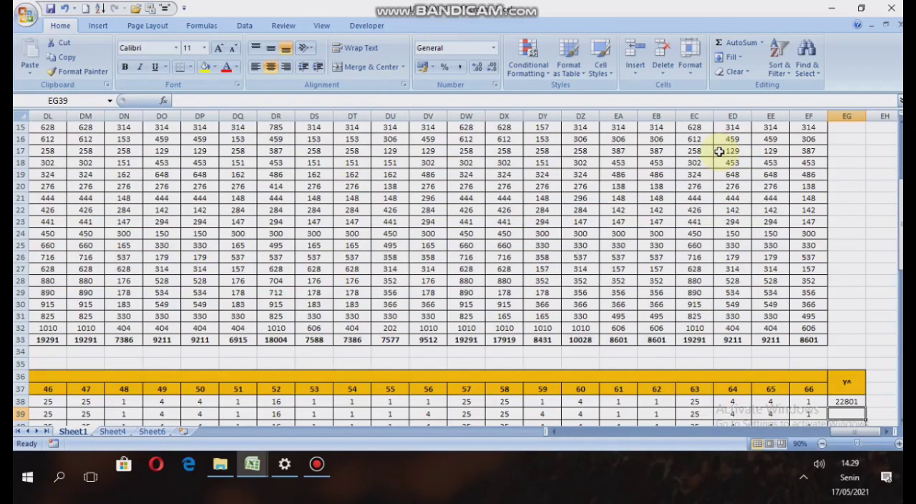
Fill the Y^ formula from EG38 down to EG67 for all 30 respondents and check the filled column.
{"action": "scroll", "coordinate": [858, 381], "scroll_direction": "down", "scroll_amount": 3}
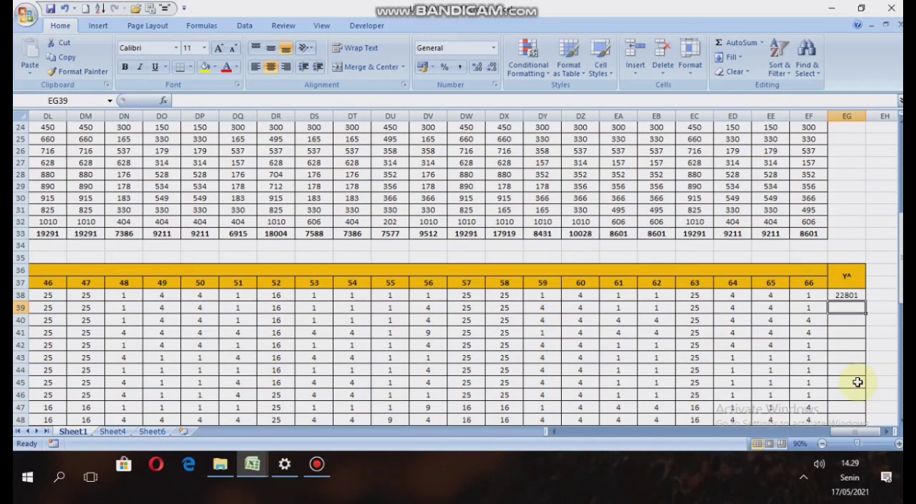
{"action": "left_click", "coordinate": [857, 296]}
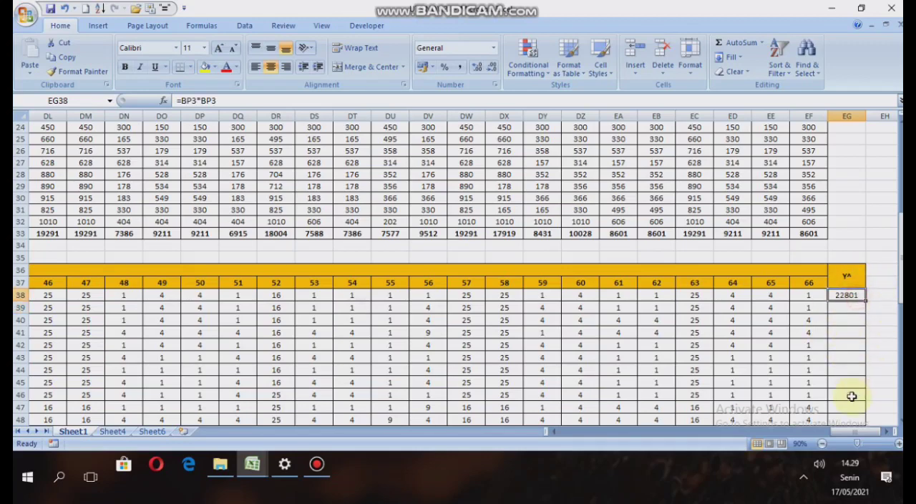
{"action": "scroll", "coordinate": [838, 379], "scroll_direction": "down", "scroll_amount": 4}
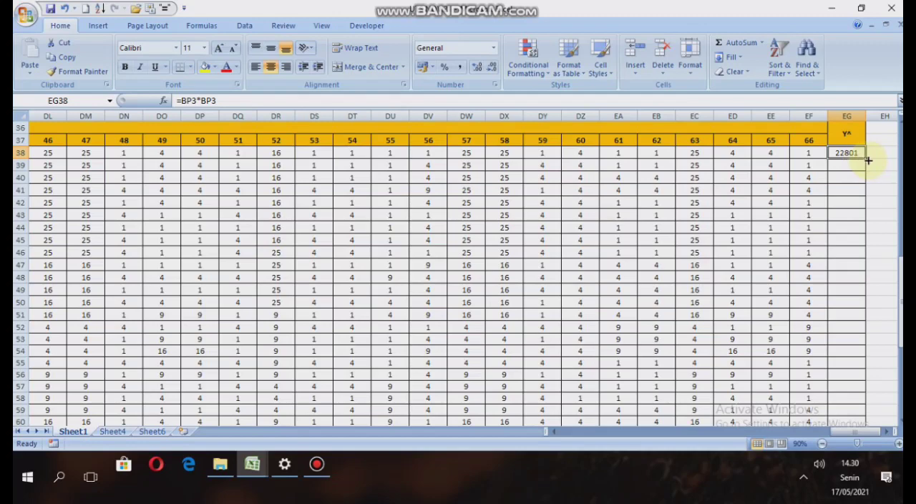
{"action": "left_click_drag", "start_coordinate": [866, 159], "coordinate": [868, 394]}
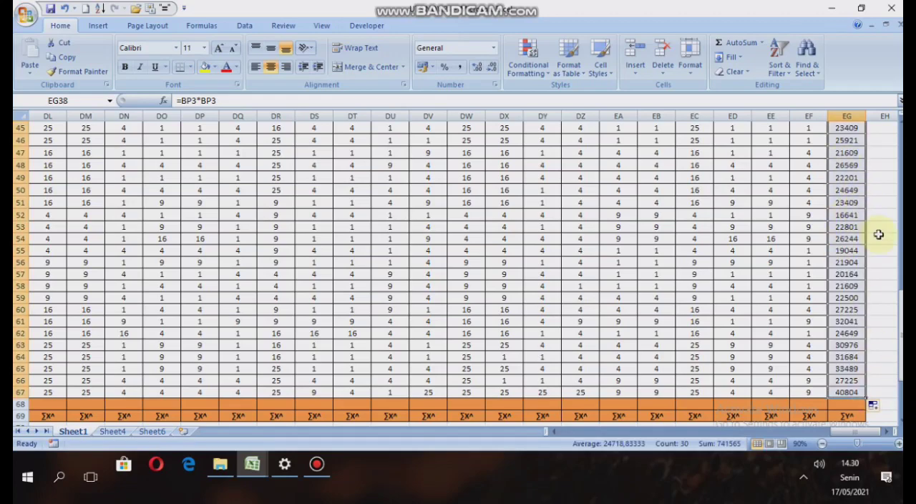
{"action": "scroll", "coordinate": [879, 234], "scroll_direction": "up", "scroll_amount": 4}
{"action": "scroll", "coordinate": [878, 234], "scroll_direction": "down", "scroll_amount": 3}
{"action": "scroll", "coordinate": [876, 234], "scroll_direction": "up", "scroll_amount": 4}
{"action": "scroll", "coordinate": [875, 233], "scroll_direction": "down", "scroll_amount": 3}
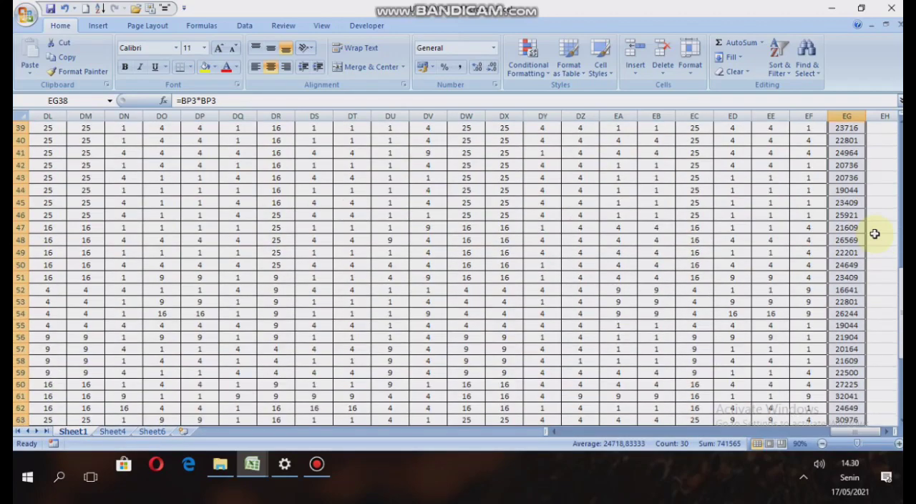
{"action": "scroll", "coordinate": [874, 233], "scroll_direction": "down", "scroll_amount": 3}
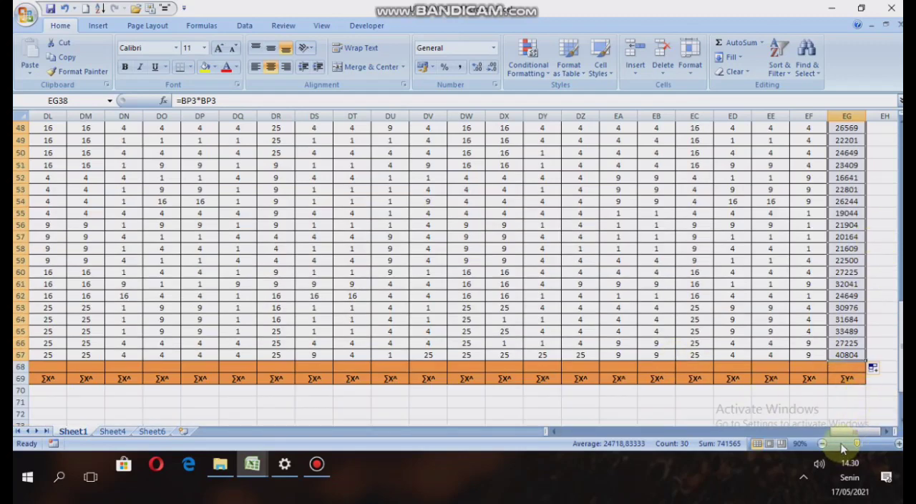
Enter =SUM(BS38:BS67) in BS68 as the ∑X^ total for item 1.
{"action": "left_click_drag", "start_coordinate": [858, 433], "coordinate": [730, 438]}
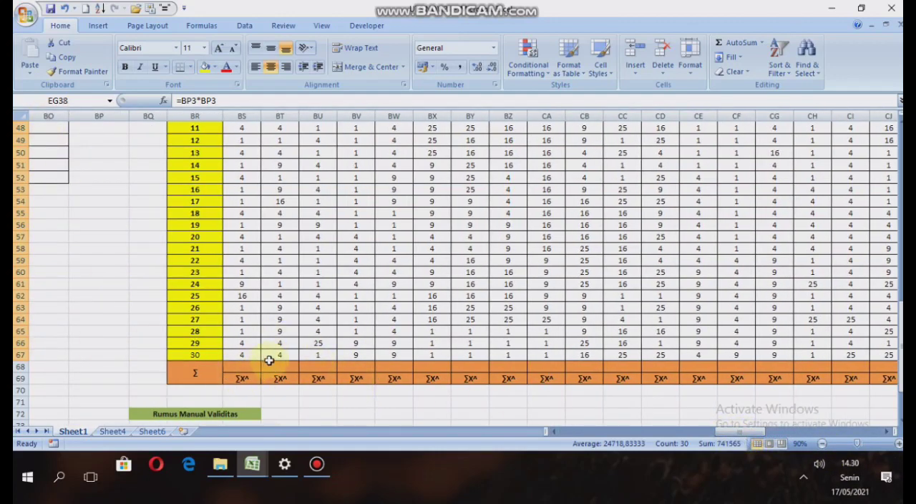
{"action": "left_click", "coordinate": [239, 367]}
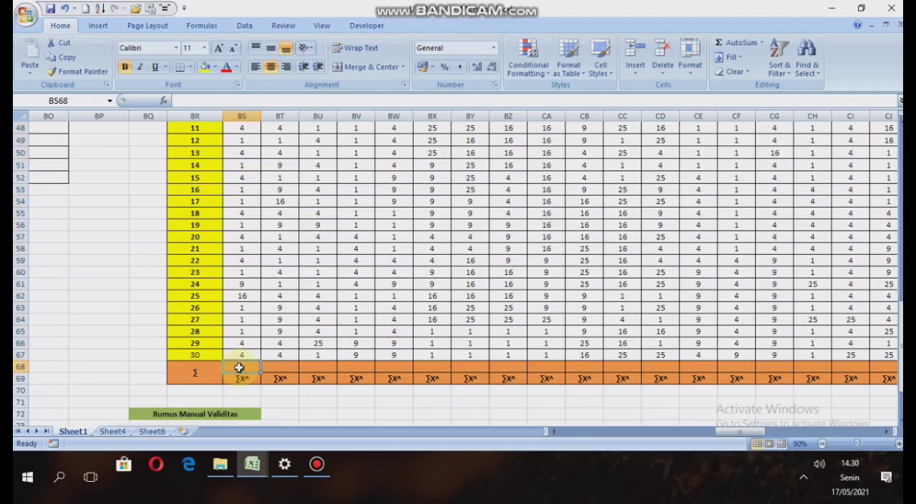
{"action": "type", "text": "="}
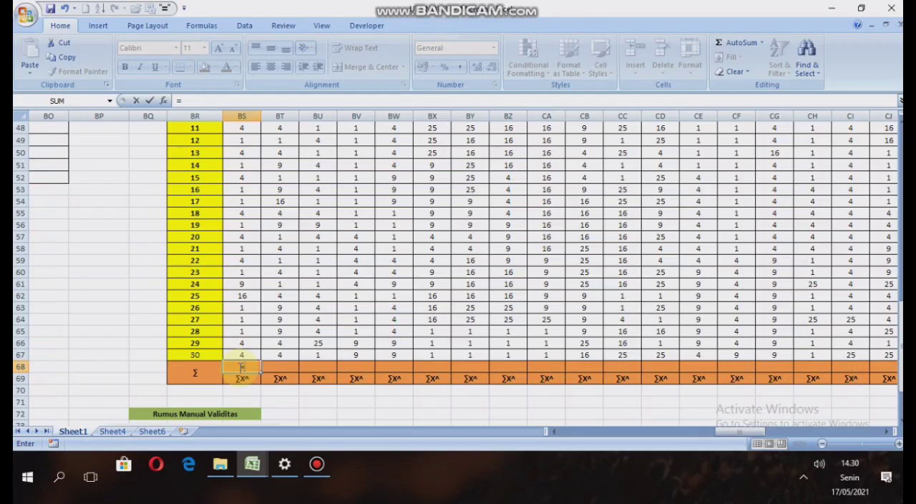
{"action": "type", "text": "s"}
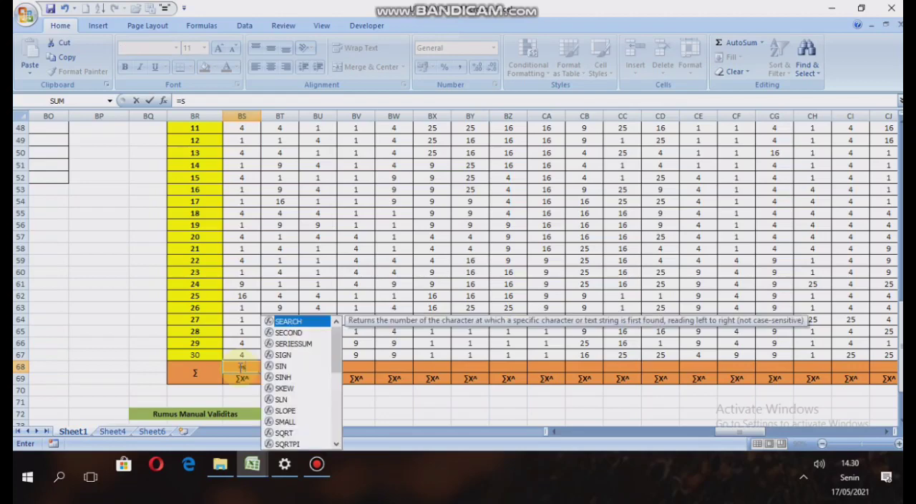
{"action": "type", "text": "um("}
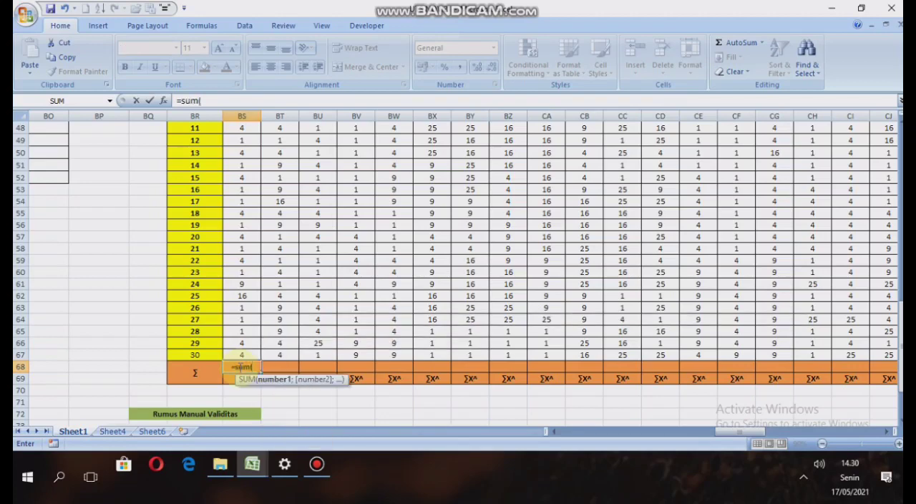
{"action": "scroll", "coordinate": [257, 260], "scroll_direction": "up", "scroll_amount": 5}
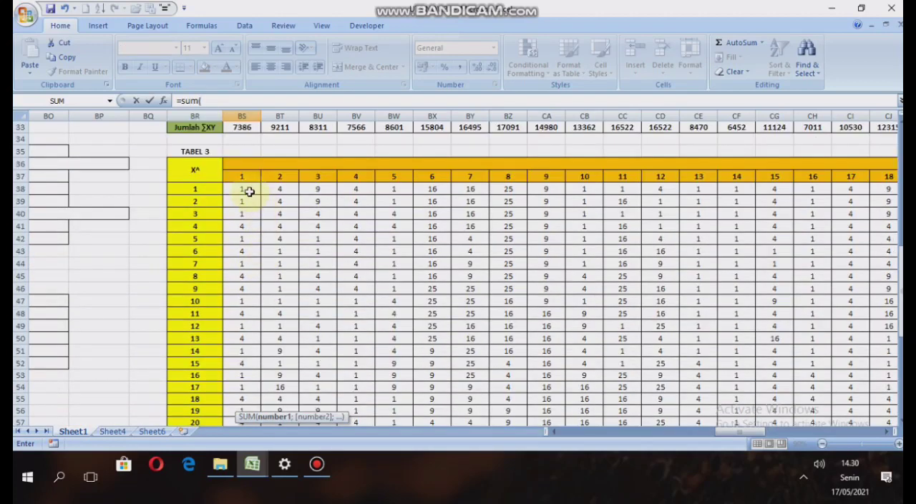
{"action": "left_click", "coordinate": [247, 189]}
{"action": "left_click_drag", "start_coordinate": [247, 190], "coordinate": [253, 401]}
{"action": "type", "text": ")"}
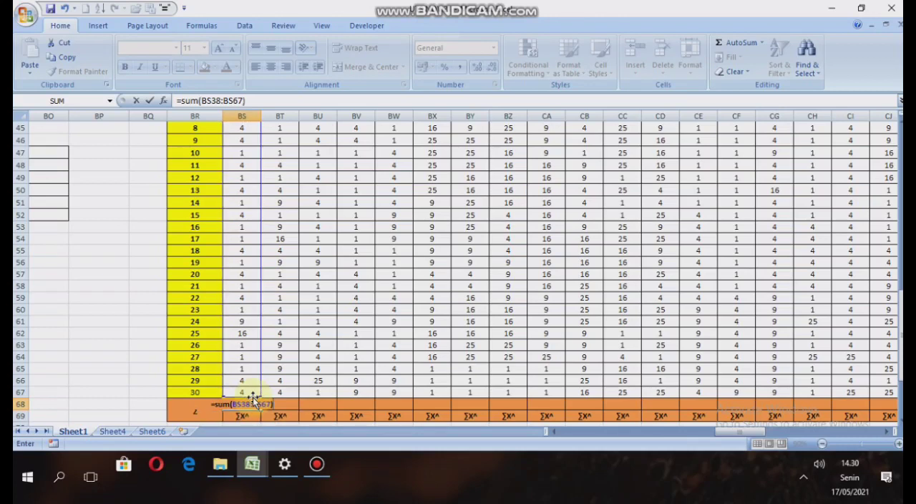
{"action": "key", "text": "Return"}
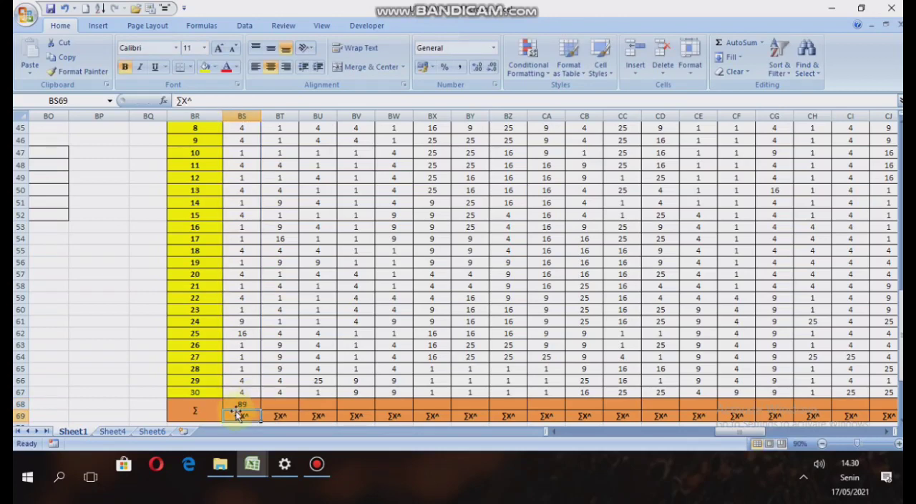
Fill the total formula from BS68 across to EG68 for all items and the Y^ column, and check the filled row.
{"action": "scroll", "coordinate": [504, 350], "scroll_direction": "down", "scroll_amount": 2}
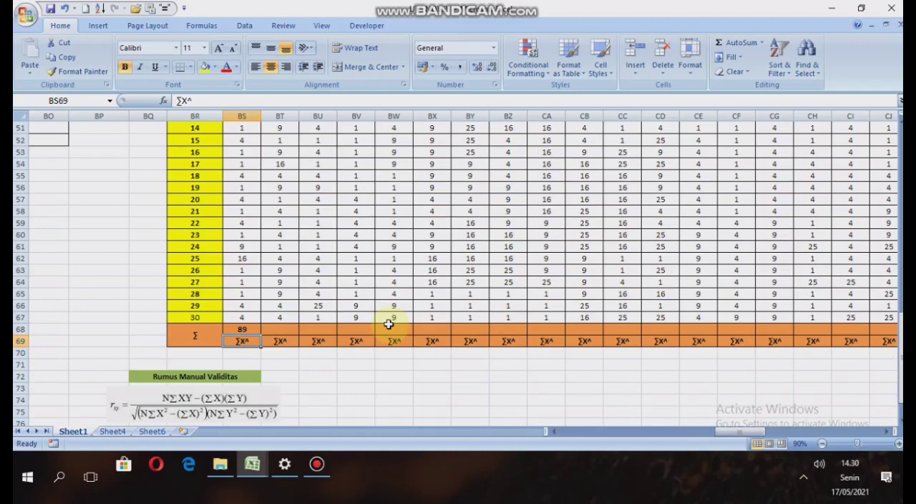
{"action": "left_click", "coordinate": [253, 329]}
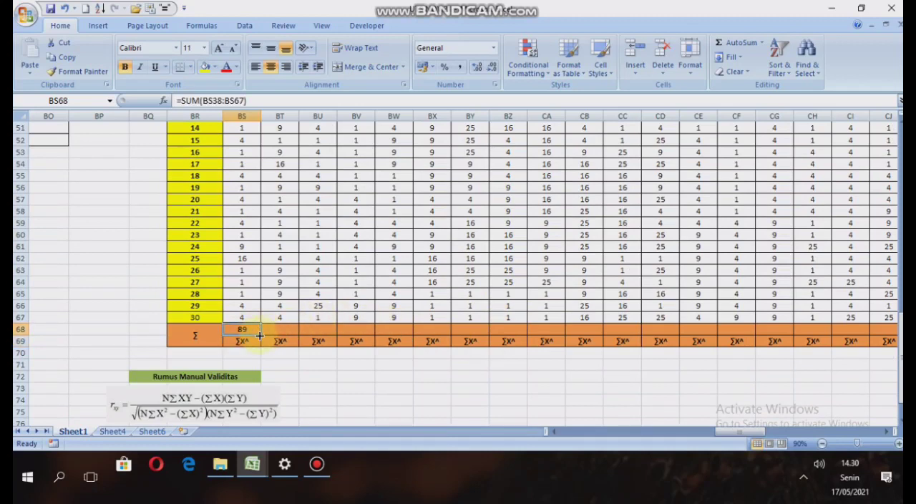
{"action": "left_click_drag", "start_coordinate": [259, 335], "coordinate": [901, 327]}
{"action": "left_click_drag", "start_coordinate": [903, 336], "coordinate": [823, 329]}
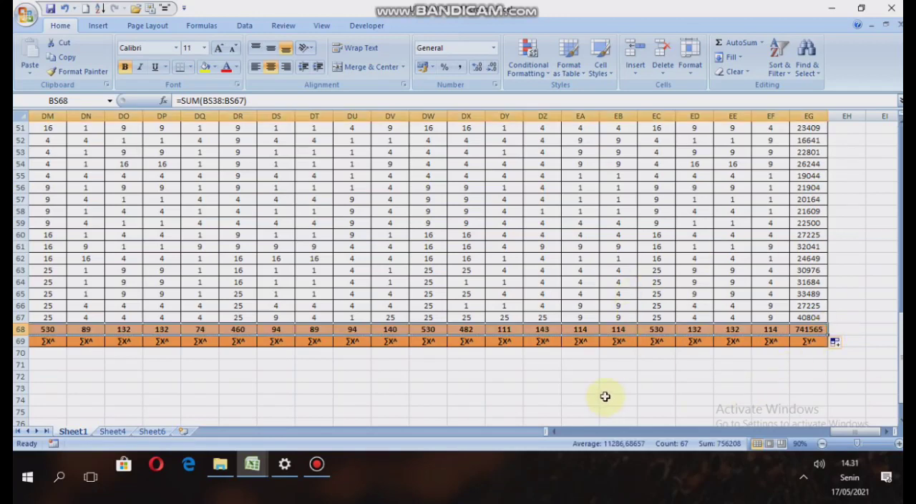
{"action": "left_click", "coordinate": [573, 366]}
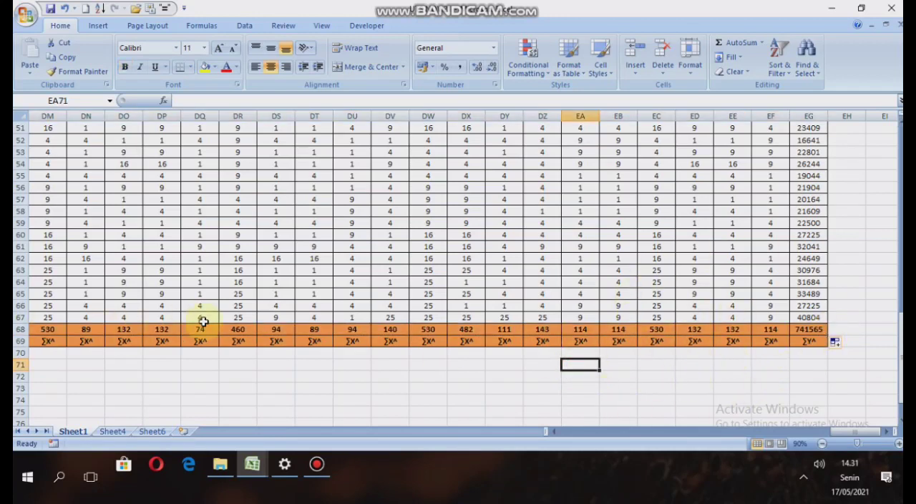
{"action": "left_click_drag", "start_coordinate": [843, 432], "coordinate": [744, 435]}
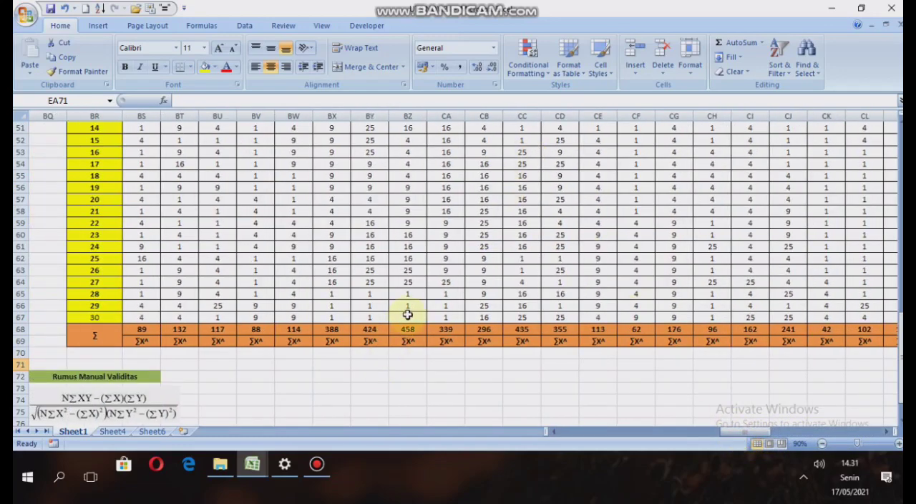
{"action": "scroll", "coordinate": [297, 301], "scroll_direction": "up", "scroll_amount": 5}
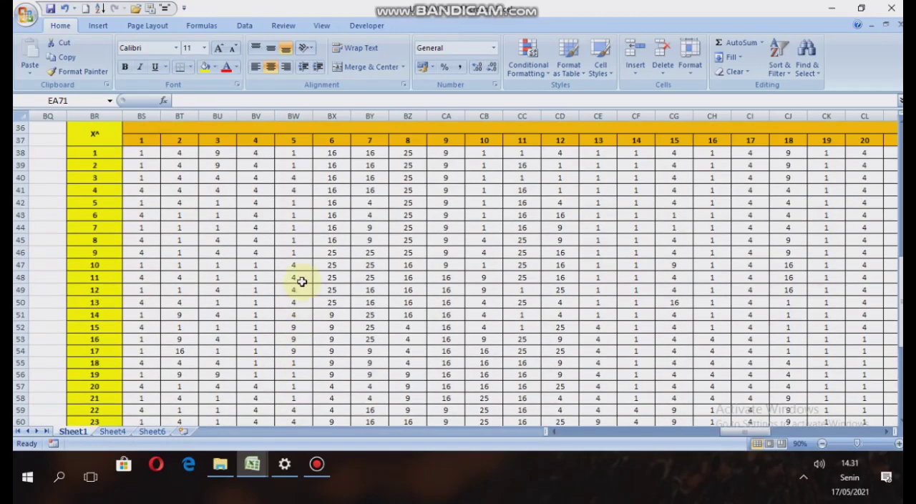
{"action": "scroll", "coordinate": [302, 282], "scroll_direction": "down", "scroll_amount": 6}
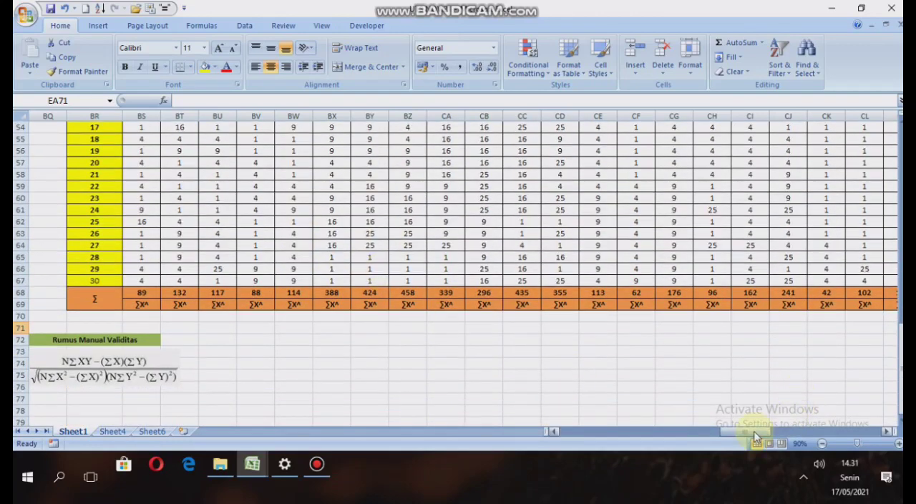
Enter =SUM(B3:B32) in B35 as the ∑X value of item 1 in the summary table below the respondent data.
{"action": "left_click_drag", "start_coordinate": [755, 436], "coordinate": [569, 451]}
{"action": "scroll", "coordinate": [358, 262], "scroll_direction": "up", "scroll_amount": 12}
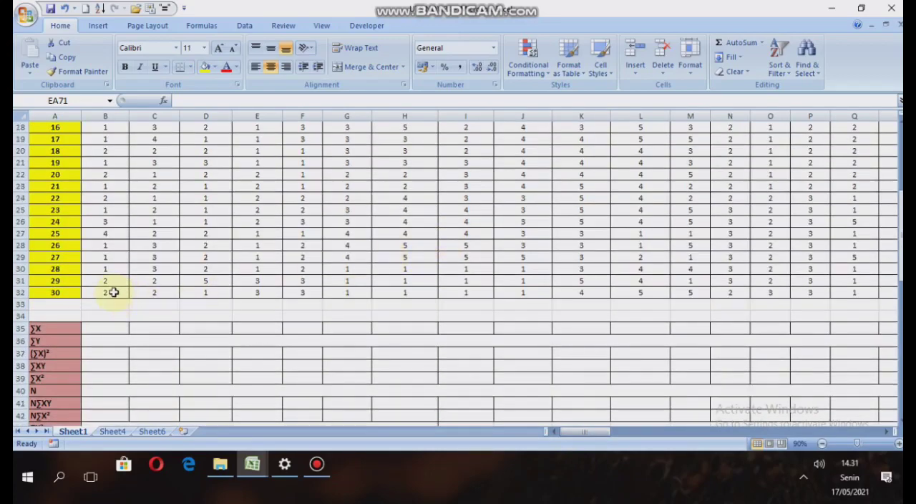
{"action": "scroll", "coordinate": [548, 358], "scroll_direction": "down", "scroll_amount": 2}
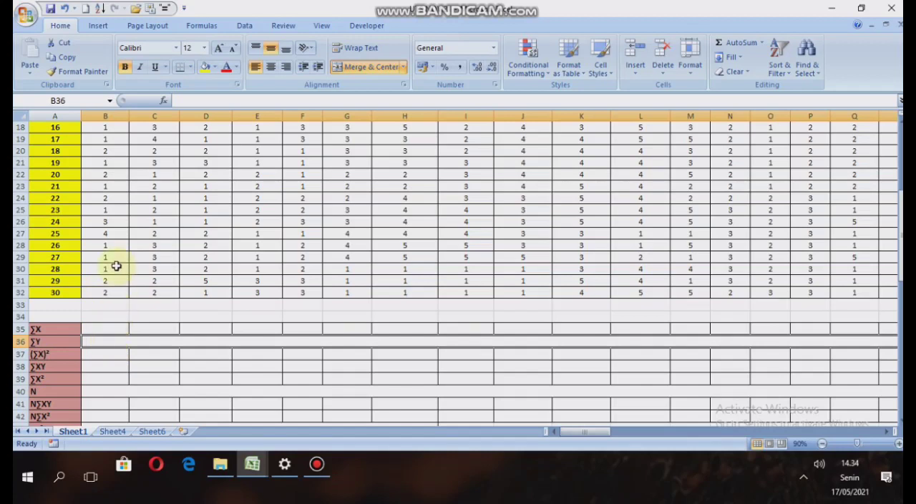
{"action": "left_click", "coordinate": [96, 329]}
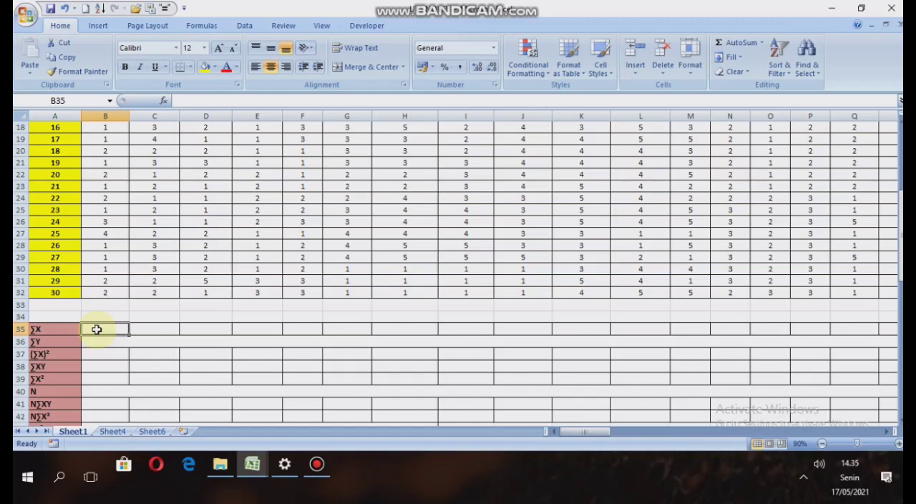
{"action": "type", "text": "="}
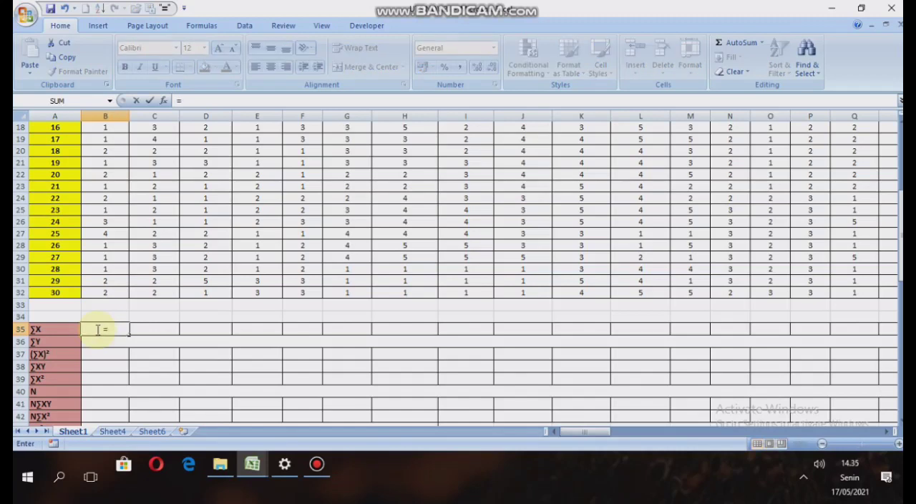
{"action": "type", "text": "sum"}
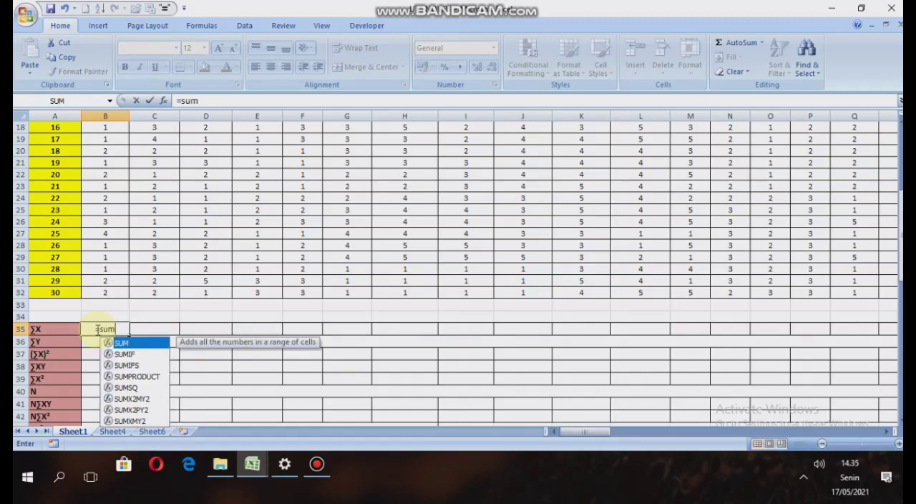
{"action": "type", "text": "("}
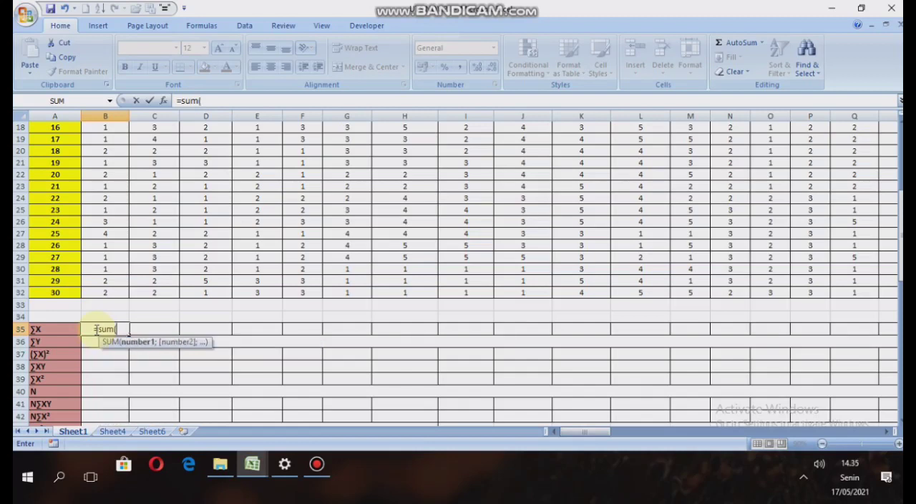
{"action": "scroll", "coordinate": [126, 221], "scroll_direction": "up", "scroll_amount": 6}
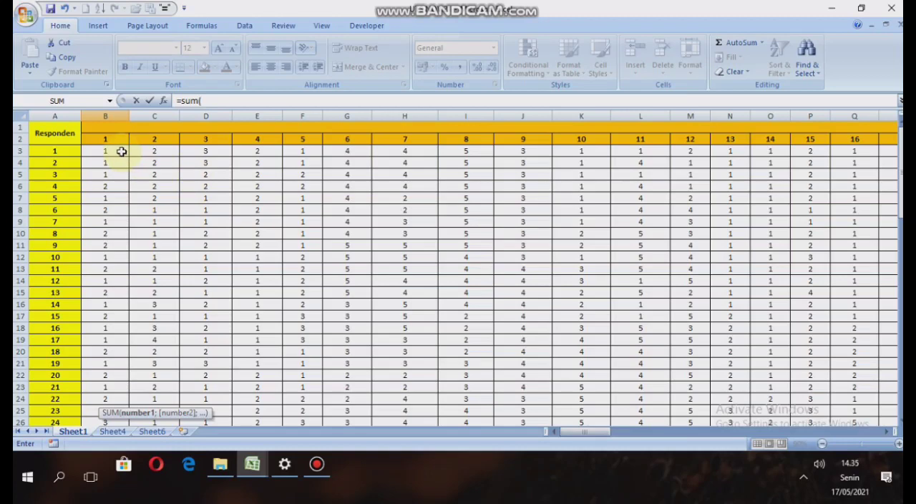
{"action": "left_click_drag", "start_coordinate": [121, 151], "coordinate": [111, 399]}
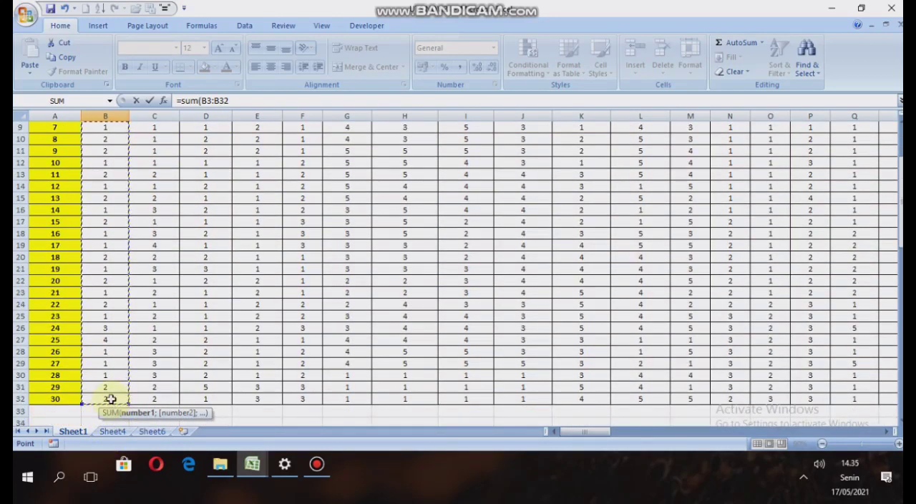
{"action": "type", "text": ")"}
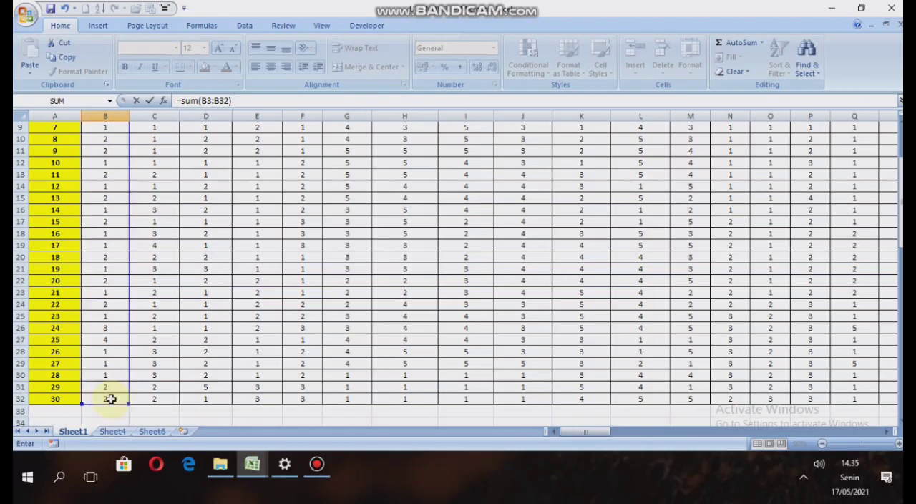
{"action": "key", "text": "Return"}
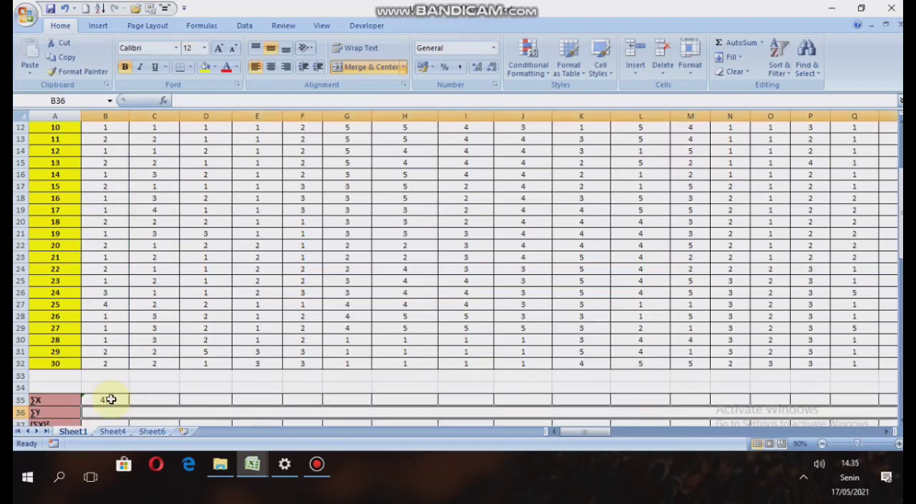
Fill the ∑X formula from B35 across to BO35 for all 66 items.
{"action": "scroll", "coordinate": [170, 358], "scroll_direction": "down", "scroll_amount": 2}
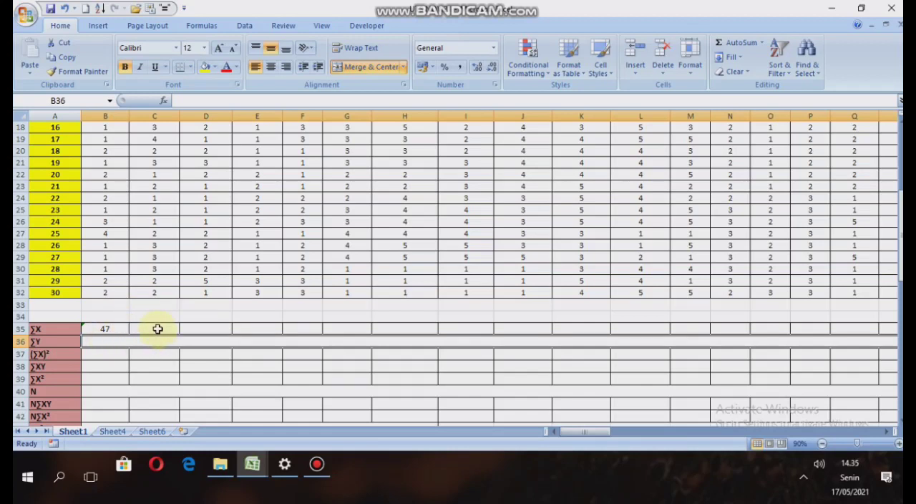
{"action": "left_click", "coordinate": [158, 328]}
{"action": "left_click", "coordinate": [93, 327]}
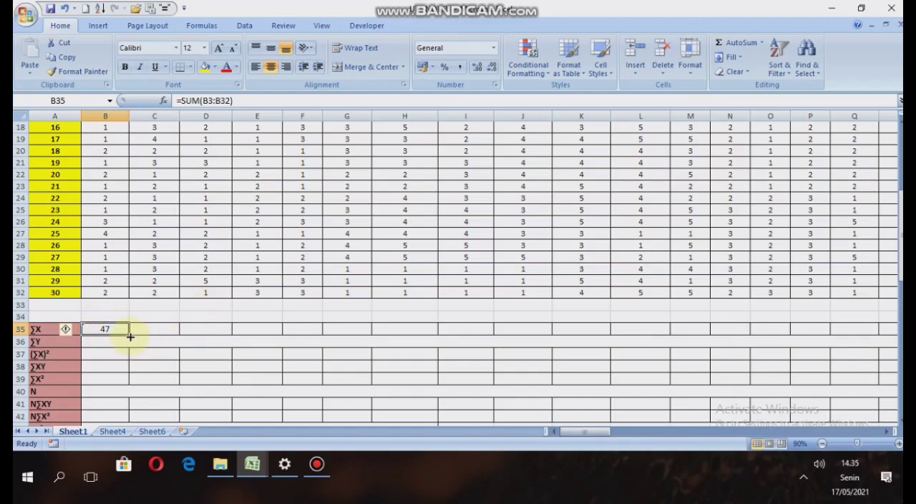
{"action": "left_click_drag", "start_coordinate": [128, 335], "coordinate": [158, 325]}
{"action": "left_click_drag", "start_coordinate": [215, 323], "coordinate": [337, 317]}
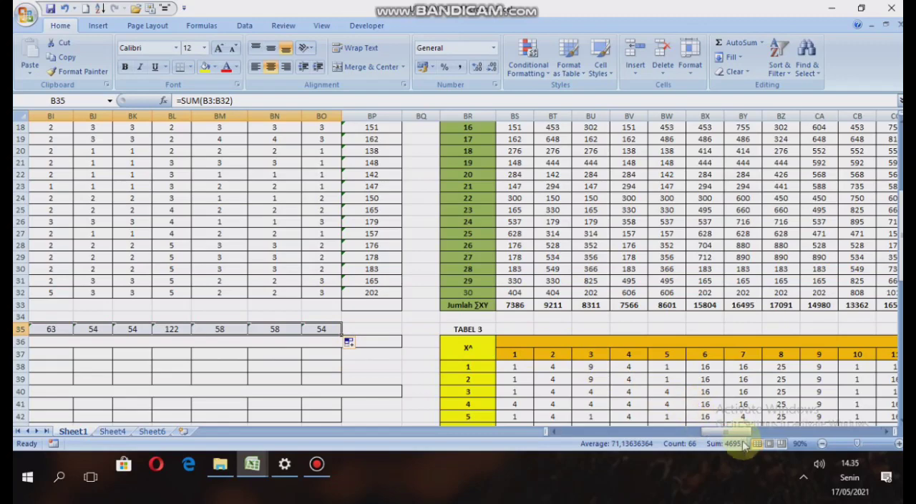
{"action": "left_click_drag", "start_coordinate": [741, 432], "coordinate": [589, 438]}
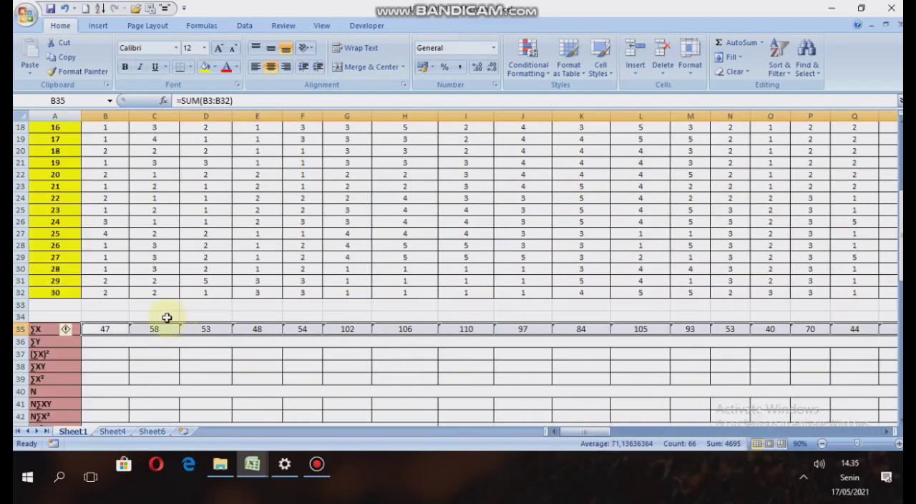
Enter =SUM(BP3:BP32) in the merged ∑Y cell B36 to total the Skor Total (Y) column.
{"action": "left_click", "coordinate": [104, 343]}
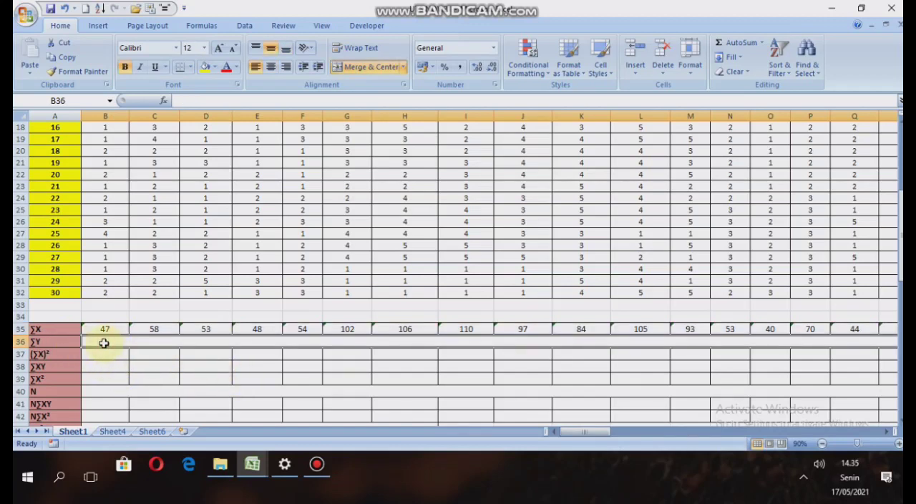
{"action": "type", "text": "="}
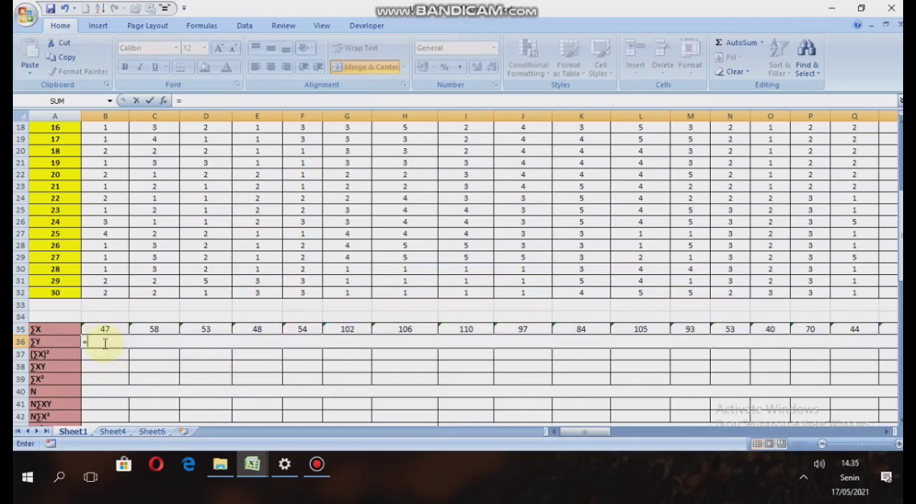
{"action": "type", "text": "sum"}
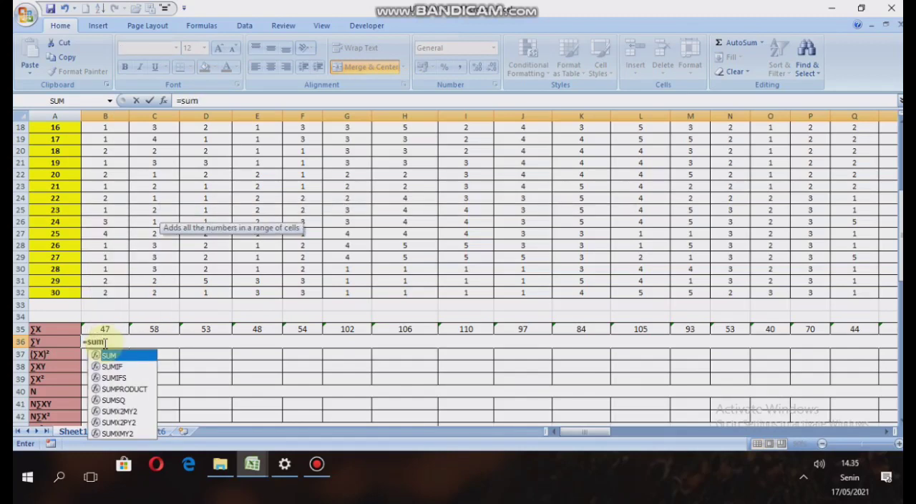
{"action": "type", "text": "("}
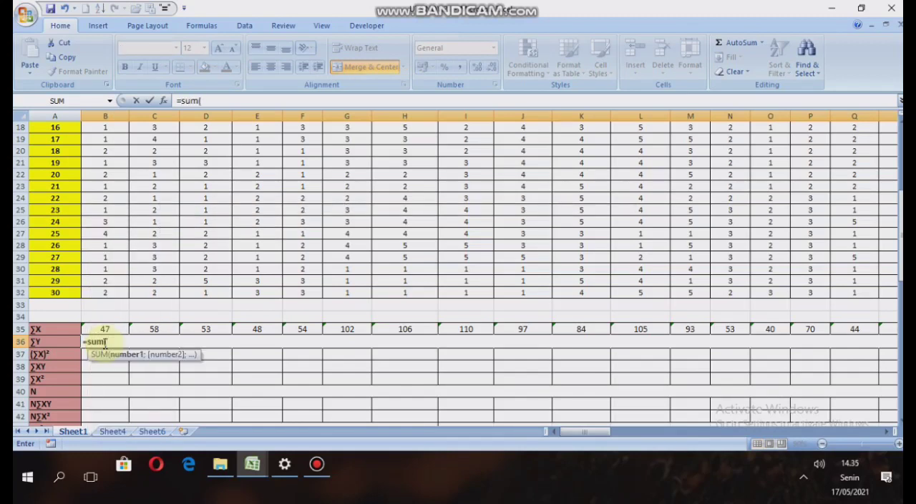
{"action": "left_click_drag", "start_coordinate": [589, 430], "coordinate": [718, 405]}
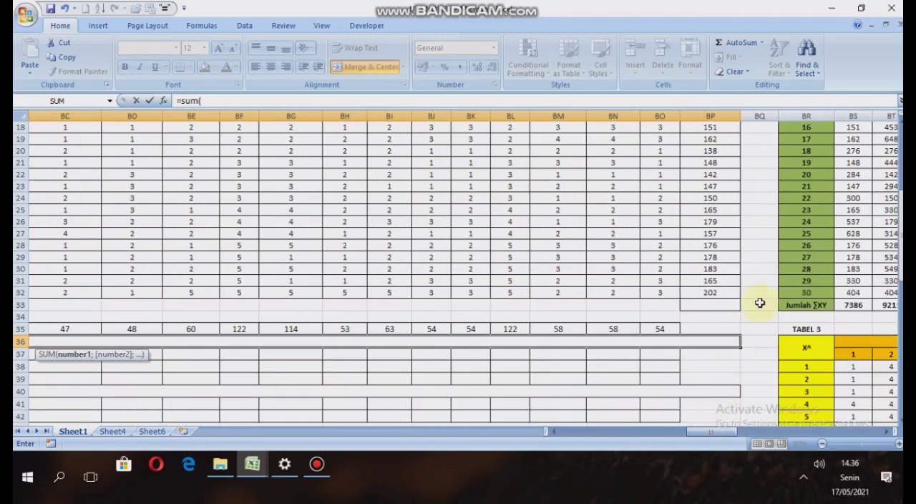
{"action": "scroll", "coordinate": [713, 265], "scroll_direction": "up", "scroll_amount": 6}
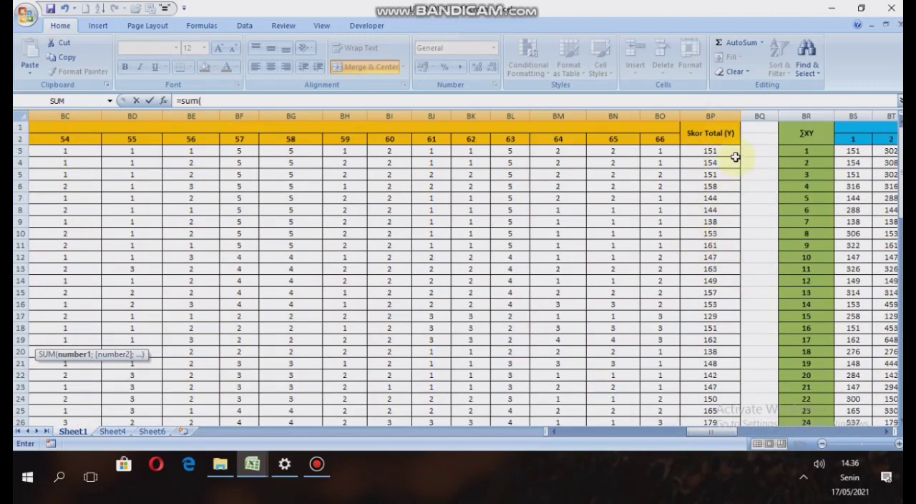
{"action": "left_click_drag", "start_coordinate": [724, 151], "coordinate": [727, 399]}
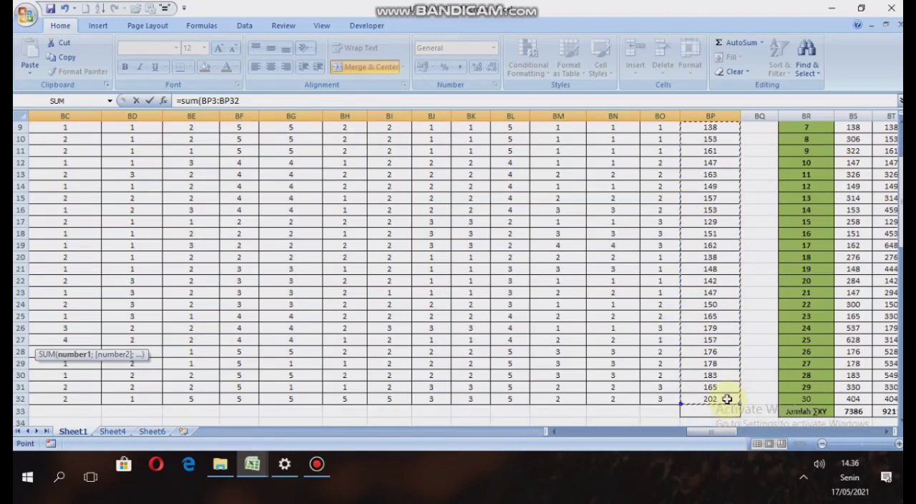
{"action": "type", "text": ")"}
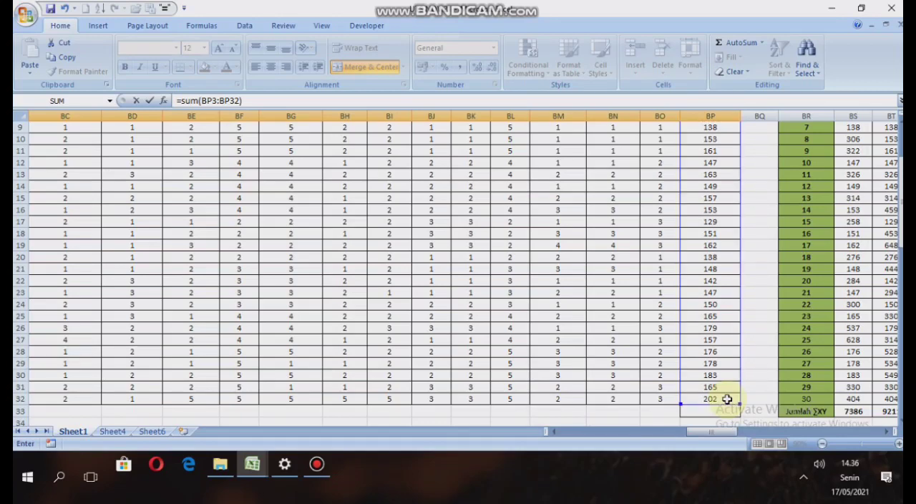
{"action": "key", "text": "Return"}
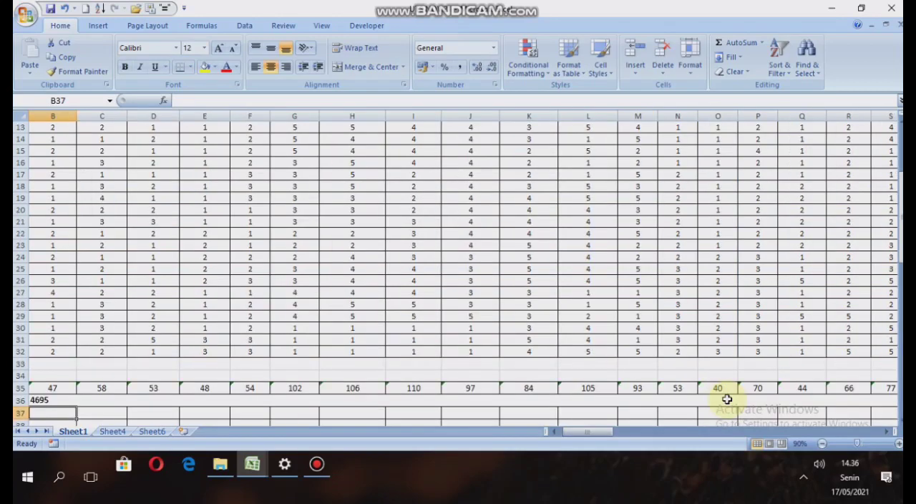
Enter =B35*B35 in B37 as the (∑X)² value of item 1.
{"action": "left_click_drag", "start_coordinate": [586, 435], "coordinate": [561, 434]}
{"action": "scroll", "coordinate": [215, 351], "scroll_direction": "down", "scroll_amount": 1}
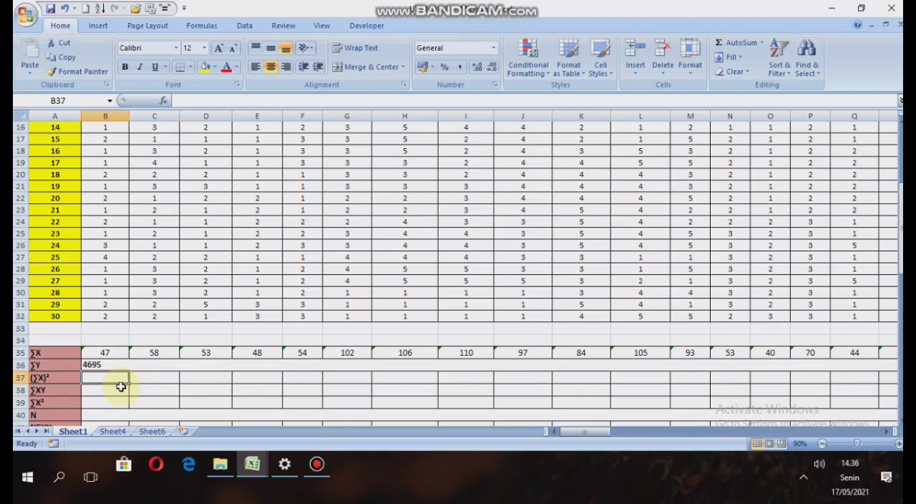
{"action": "type", "text": "="}
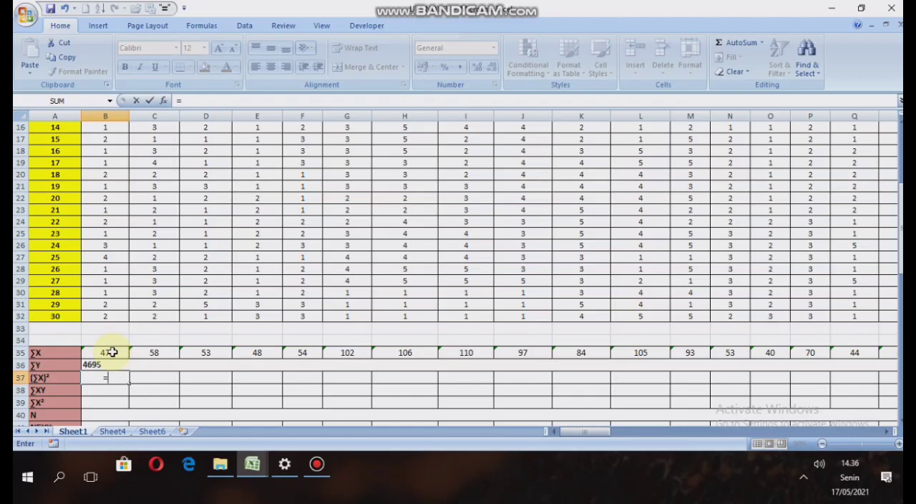
{"action": "left_click", "coordinate": [113, 353]}
{"action": "type", "text": "*"}
{"action": "left_click", "coordinate": [113, 352]}
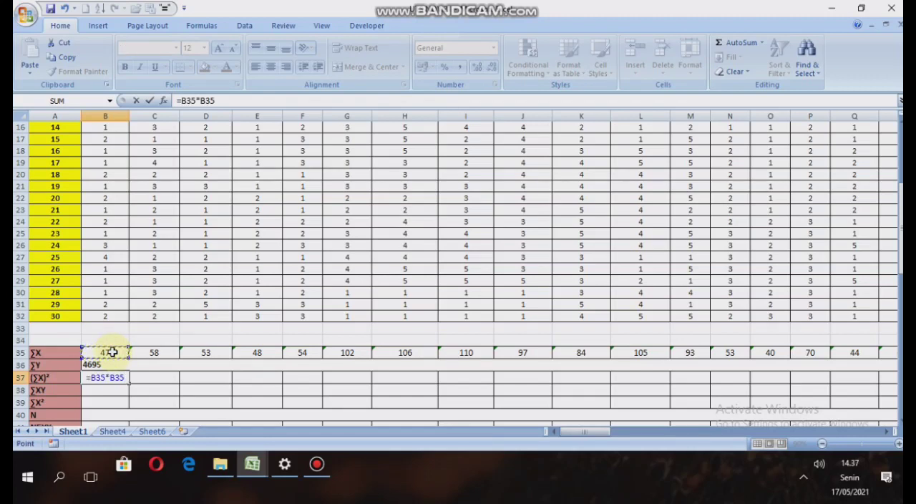
{"action": "key", "text": "Return"}
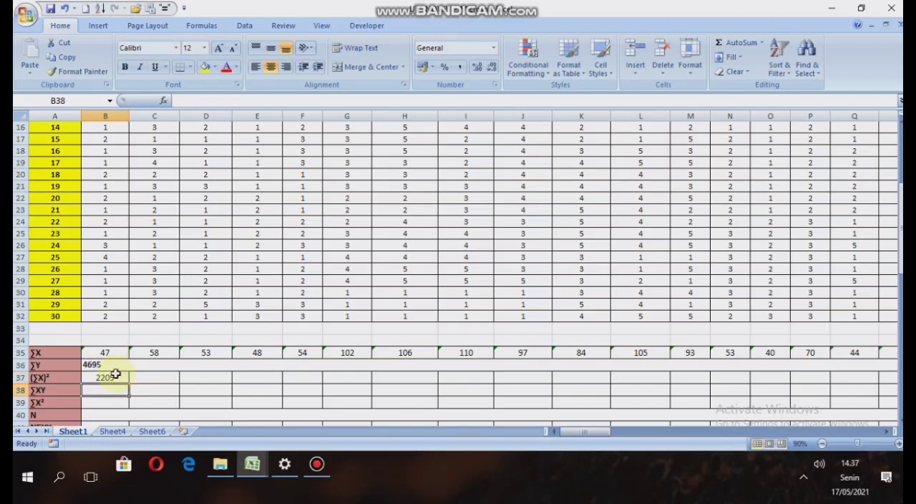
{"action": "scroll", "coordinate": [114, 371], "scroll_direction": "down", "scroll_amount": 1}
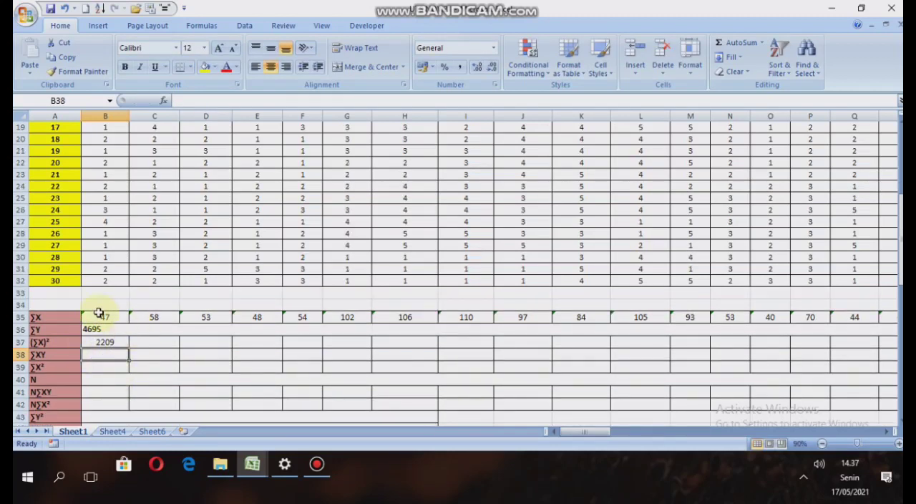
Fill the (∑X)² formula from B37 across to BO37 for all 66 items.
{"action": "left_click", "coordinate": [100, 340]}
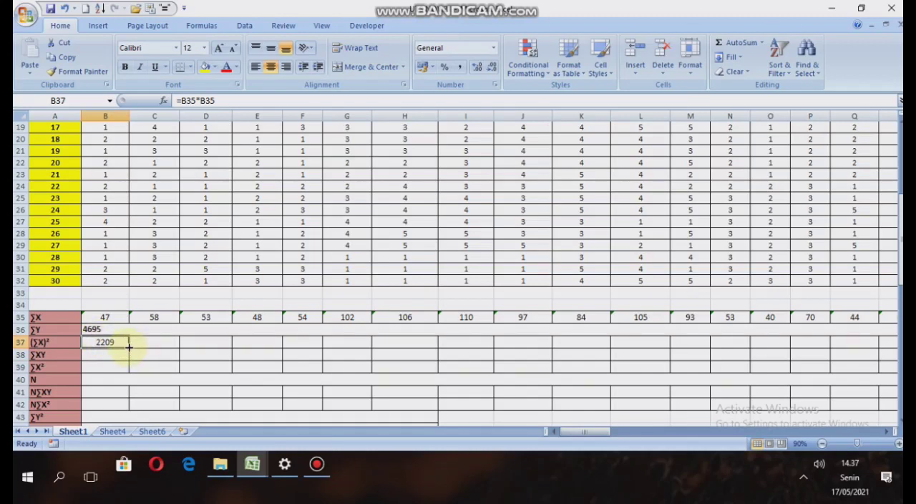
{"action": "left_click_drag", "start_coordinate": [129, 347], "coordinate": [781, 328]}
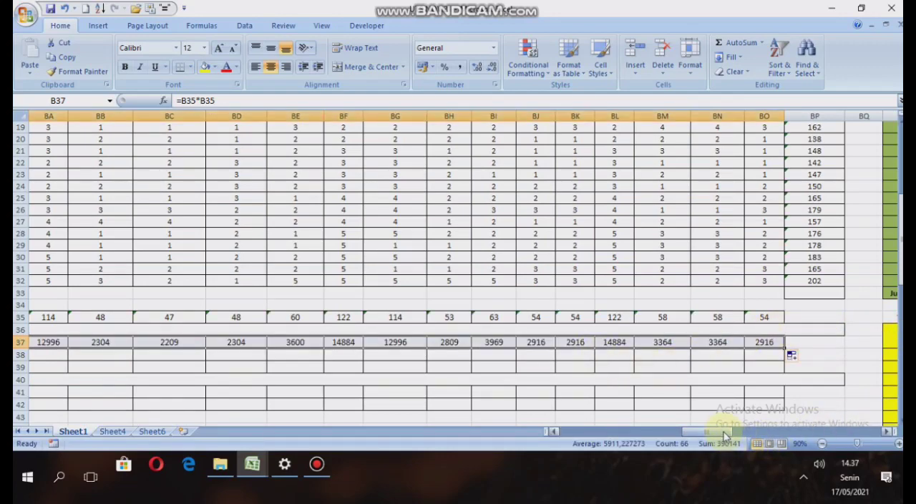
{"action": "left_click_drag", "start_coordinate": [725, 435], "coordinate": [581, 458]}
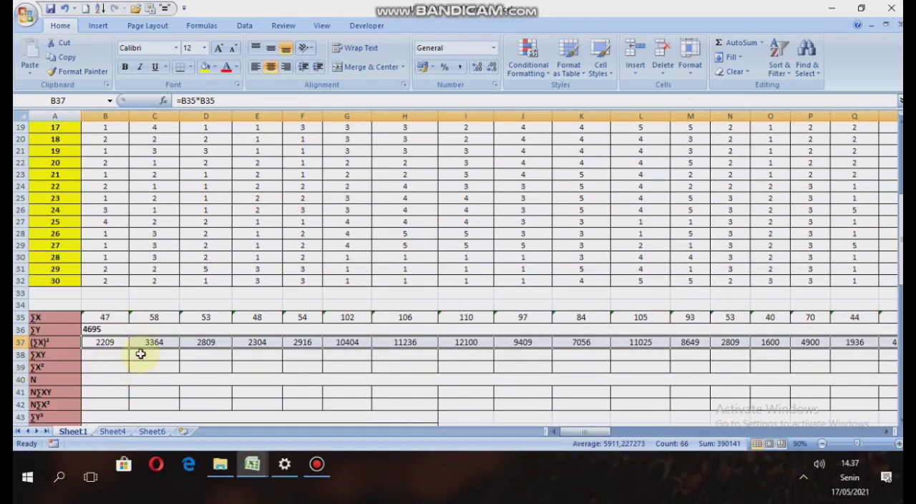
Enter =BS33 in B38 to bring item 1's Jumlah ∑XY total into the ∑XY row of the summary table.
{"action": "left_click", "coordinate": [75, 354]}
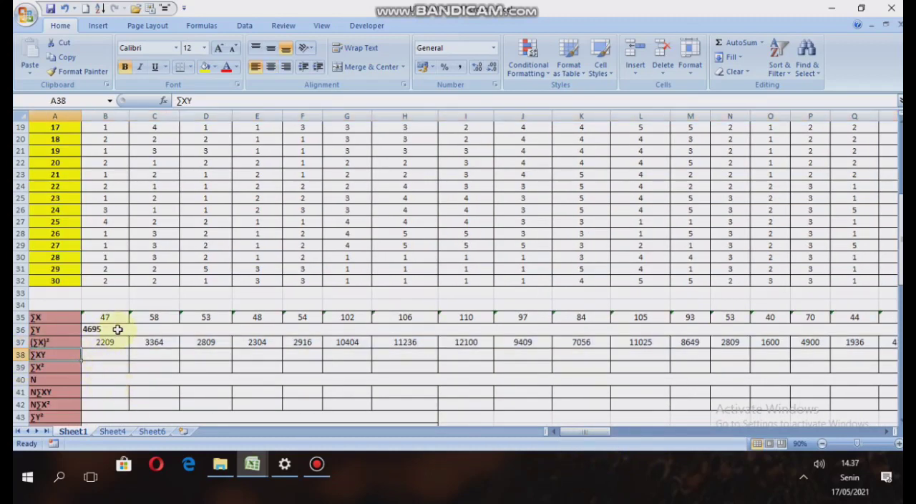
{"action": "left_click", "coordinate": [113, 357]}
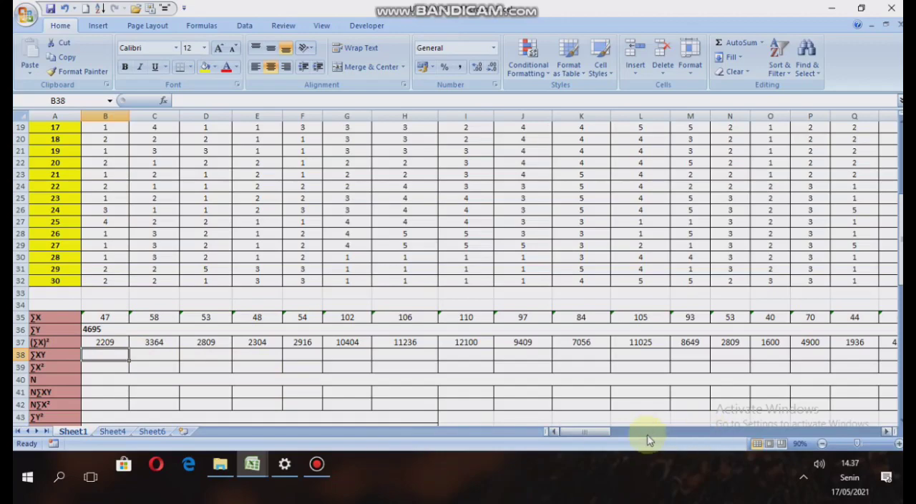
{"action": "left_click_drag", "start_coordinate": [580, 432], "coordinate": [730, 429]}
{"action": "left_click", "coordinate": [730, 405]}
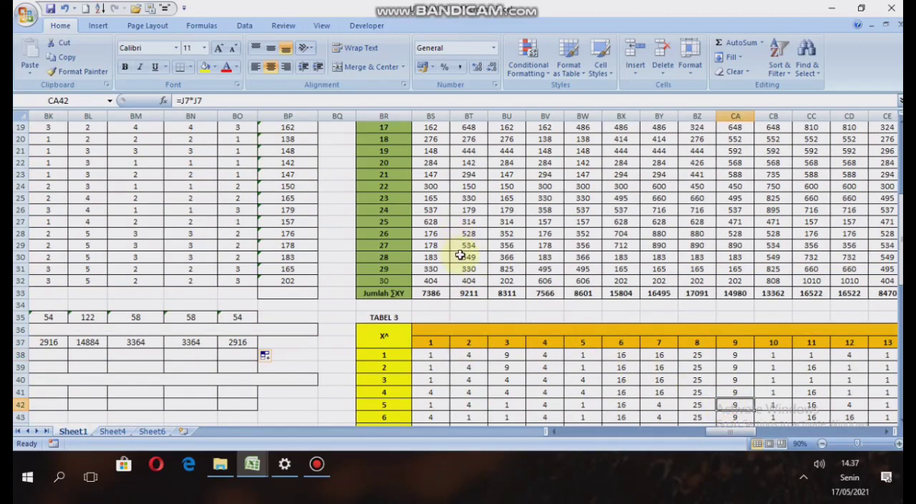
{"action": "scroll", "coordinate": [461, 255], "scroll_direction": "up", "scroll_amount": 4}
{"action": "scroll", "coordinate": [461, 255], "scroll_direction": "down", "scroll_amount": 5}
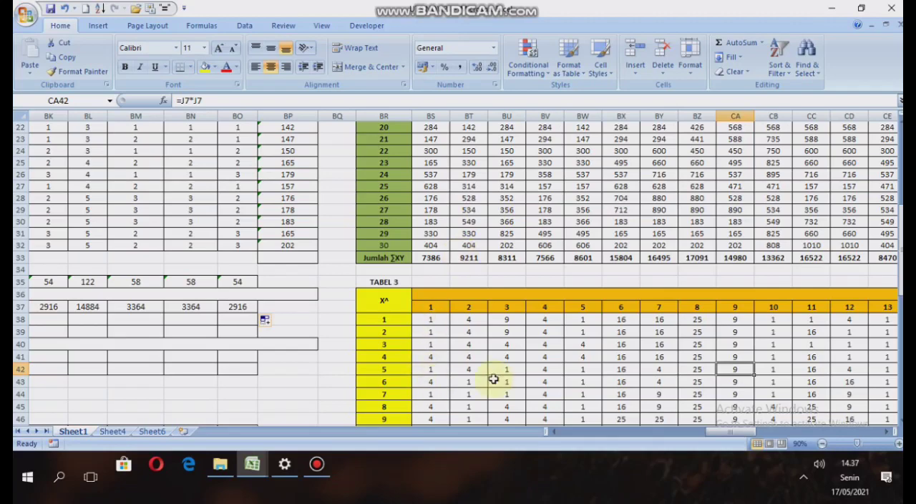
{"action": "left_click_drag", "start_coordinate": [735, 432], "coordinate": [578, 432]}
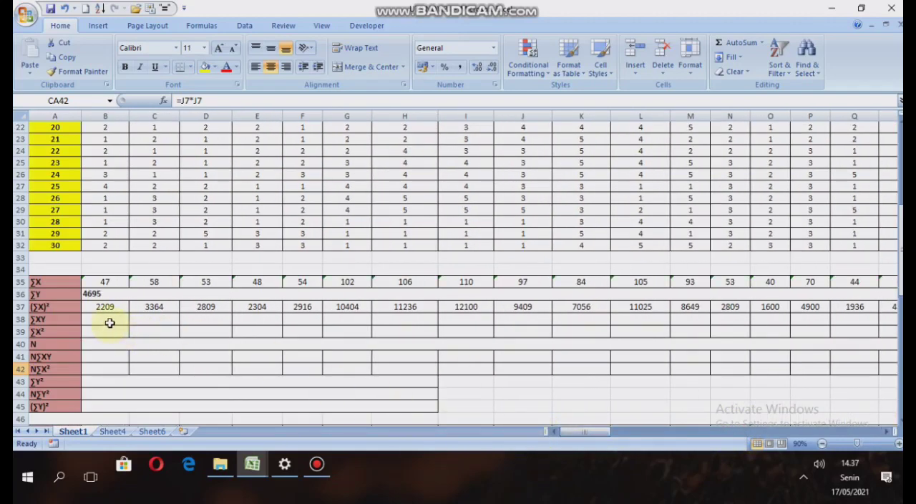
{"action": "left_click", "coordinate": [110, 317]}
{"action": "type", "text": "="}
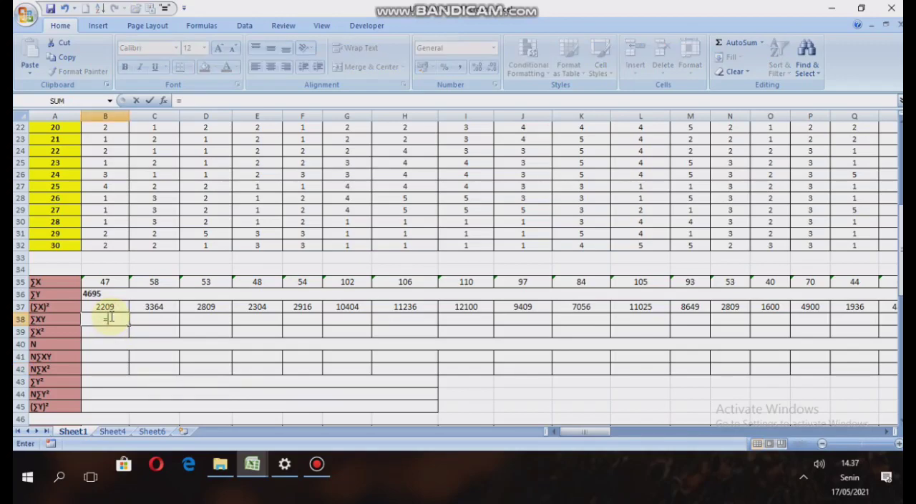
{"action": "left_click_drag", "start_coordinate": [597, 433], "coordinate": [717, 419]}
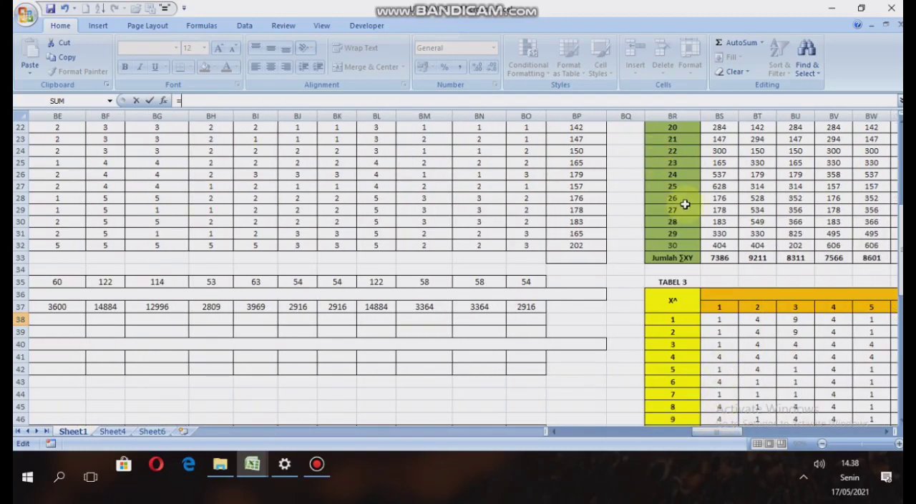
{"action": "scroll", "coordinate": [709, 219], "scroll_direction": "up", "scroll_amount": 4}
{"action": "scroll", "coordinate": [709, 219], "scroll_direction": "down", "scroll_amount": 2}
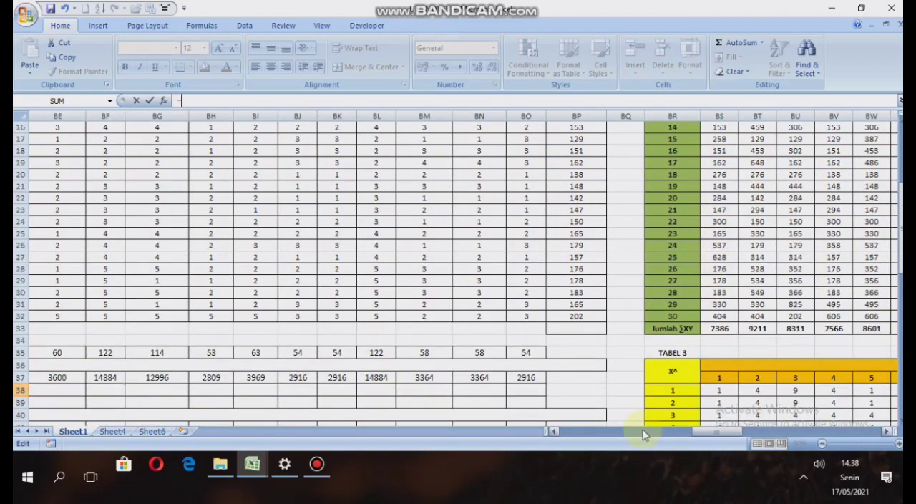
{"action": "left_click", "coordinate": [725, 328]}
{"action": "key", "text": "Return"}
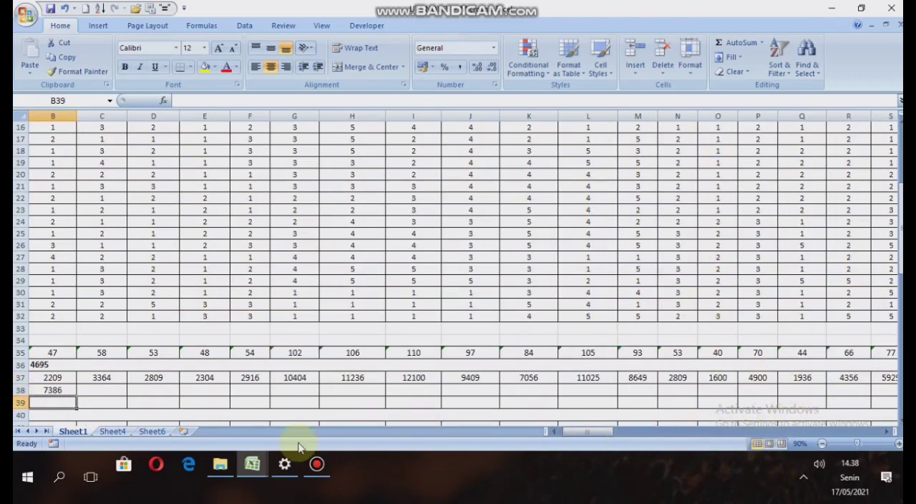
Fill the ∑XY formula from B38 across to BO38 for all 66 items.
{"action": "left_click_drag", "start_coordinate": [576, 431], "coordinate": [566, 431]}
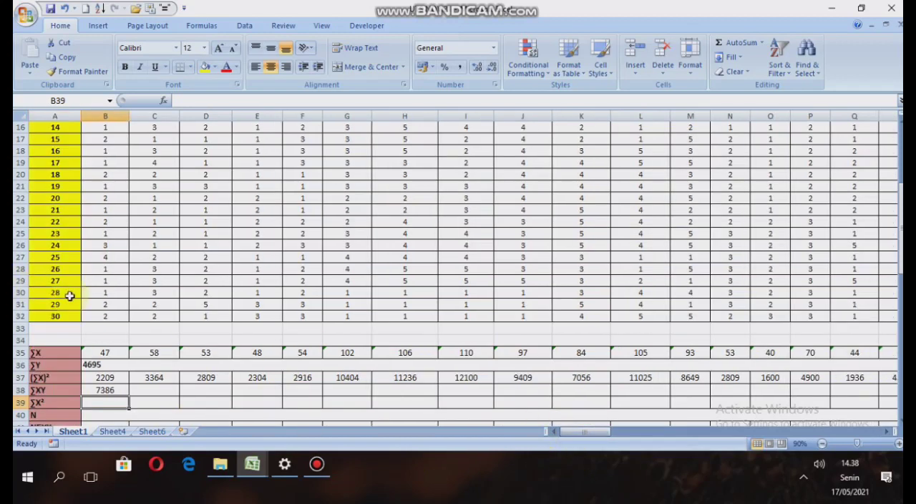
{"action": "scroll", "coordinate": [75, 301], "scroll_direction": "down", "scroll_amount": 2}
{"action": "left_click", "coordinate": [104, 320]}
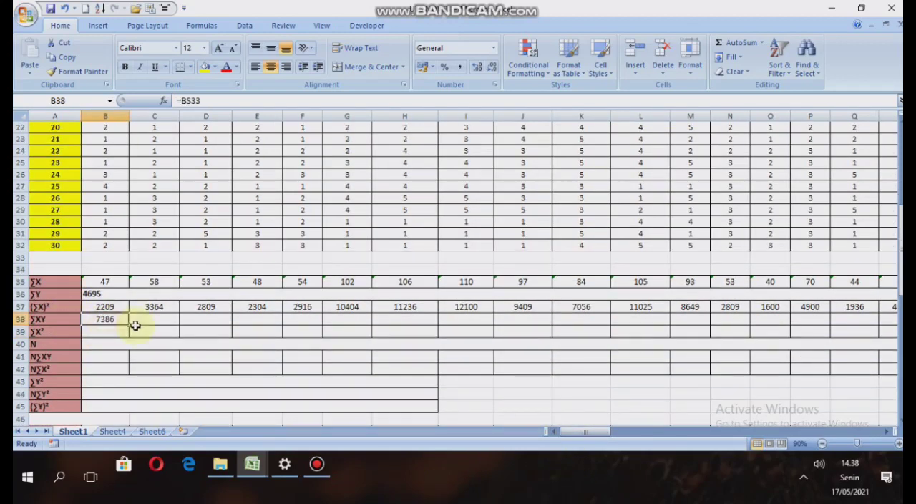
{"action": "left_click_drag", "start_coordinate": [127, 326], "coordinate": [790, 324]}
{"action": "left_click_drag", "start_coordinate": [710, 436], "coordinate": [580, 435]}
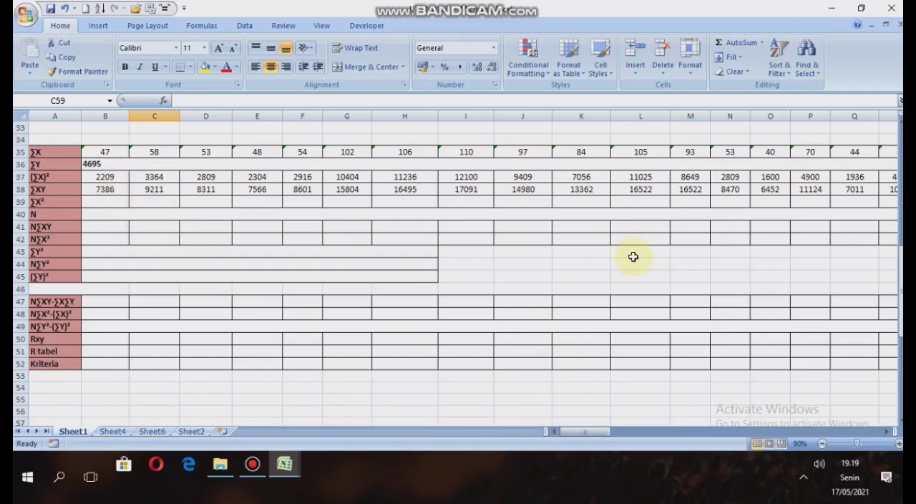
Enter =BS68 in B39 to bring item 1's ∑X^ total from TABEL 3 into the ∑X² row.
{"action": "left_click", "coordinate": [118, 202]}
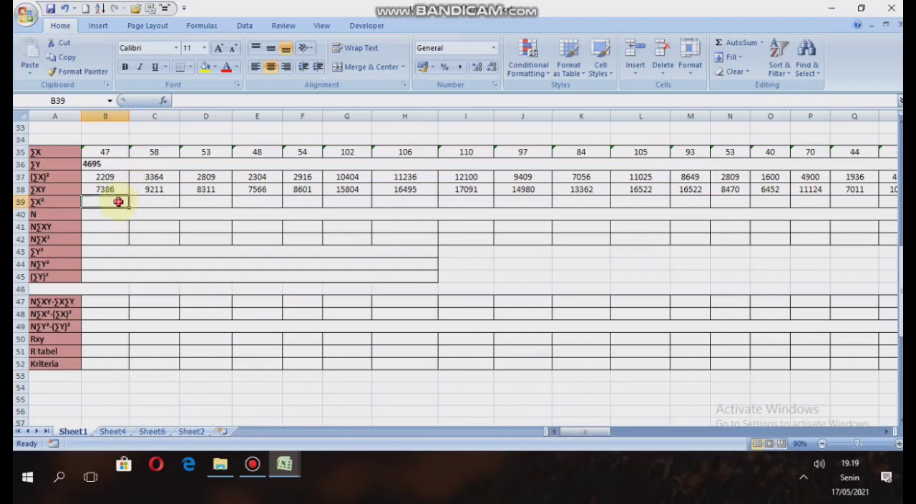
{"action": "type", "text": "="}
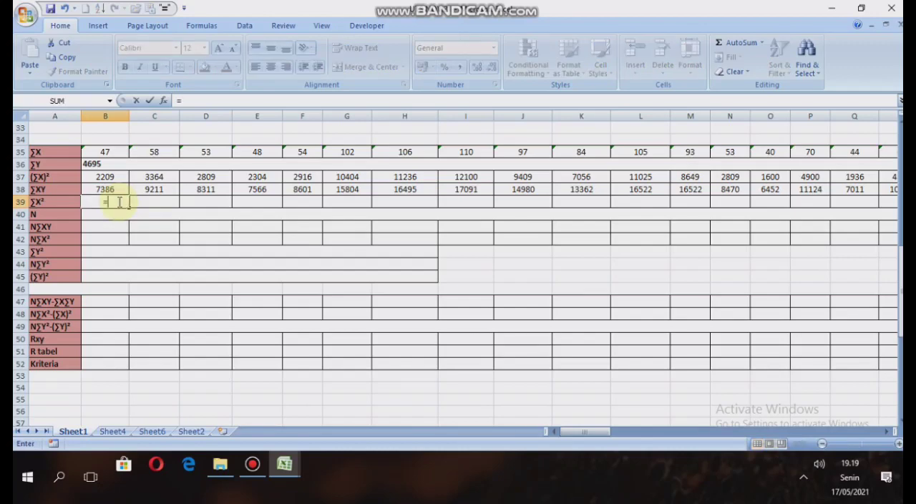
{"action": "left_click_drag", "start_coordinate": [576, 434], "coordinate": [719, 449]}
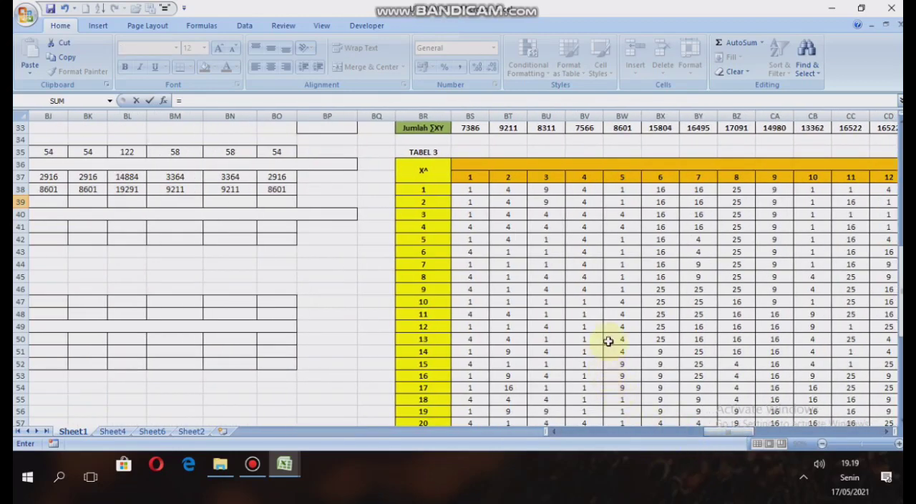
{"action": "scroll", "coordinate": [608, 339], "scroll_direction": "down", "scroll_amount": 2}
{"action": "scroll", "coordinate": [608, 338], "scroll_direction": "down", "scroll_amount": 2}
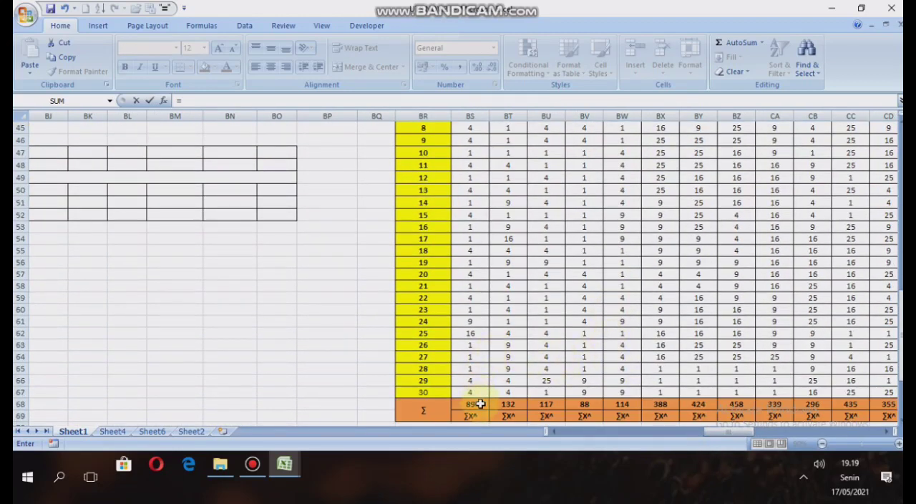
{"action": "scroll", "coordinate": [562, 404], "scroll_direction": "down", "scroll_amount": 1}
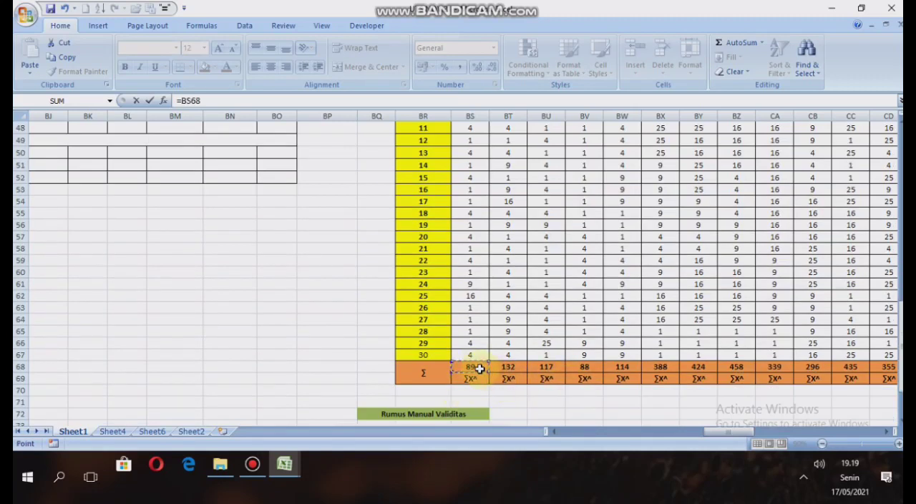
{"action": "key", "text": "Escape"}
Fill the ∑X² formula from B39 across to BO39 for all 66 items.
{"action": "left_click_drag", "start_coordinate": [579, 431], "coordinate": [490, 396]}
{"action": "scroll", "coordinate": [67, 239], "scroll_direction": "up", "scroll_amount": 3}
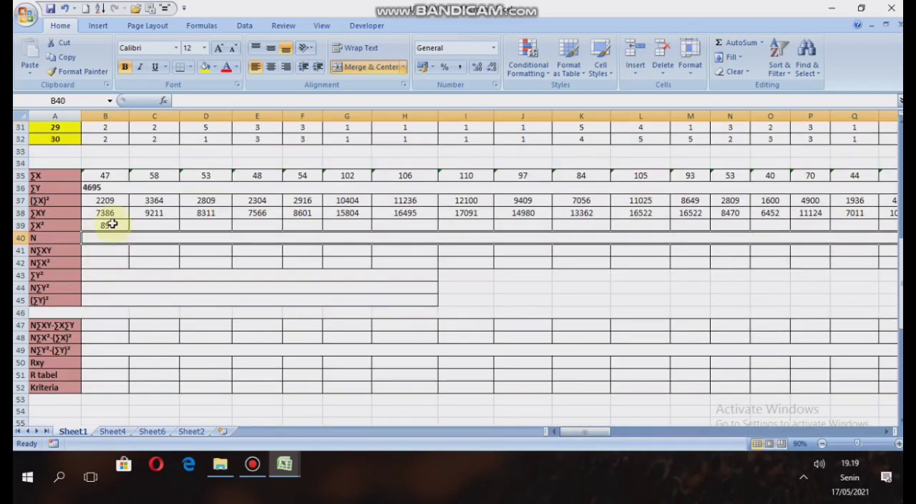
{"action": "left_click", "coordinate": [109, 226]}
{"action": "left_click_drag", "start_coordinate": [128, 231], "coordinate": [780, 237]}
{"action": "left_click_drag", "start_coordinate": [715, 434], "coordinate": [583, 432]}
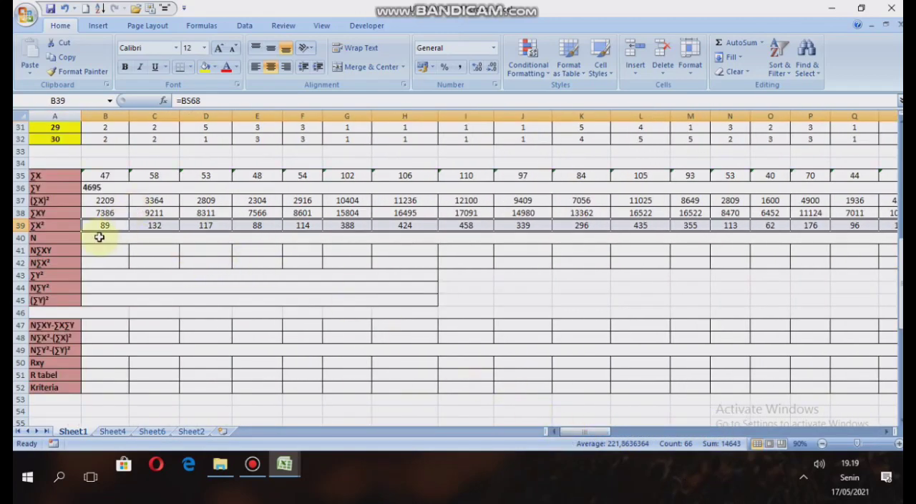
Enter 30, the number of respondents, as N in the merged cell B40.
{"action": "left_click", "coordinate": [56, 237]}
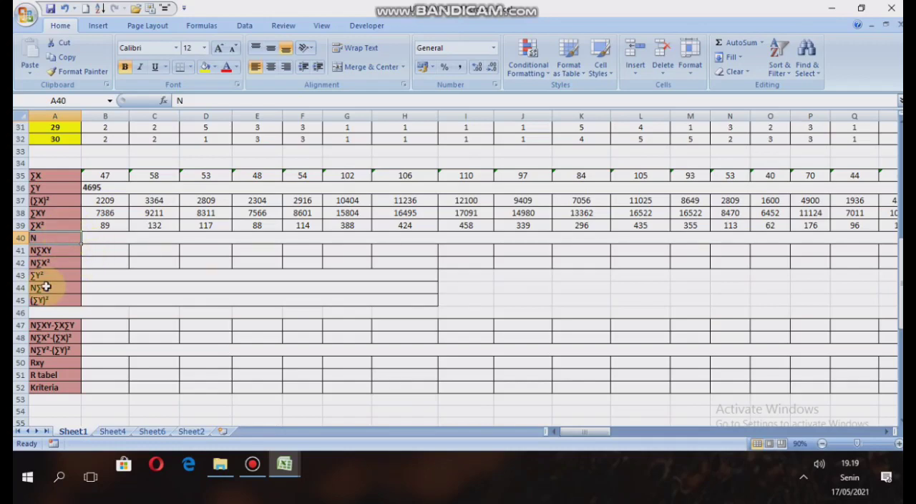
{"action": "scroll", "coordinate": [72, 235], "scroll_direction": "up", "scroll_amount": 1}
{"action": "scroll", "coordinate": [72, 235], "scroll_direction": "up", "scroll_amount": 9}
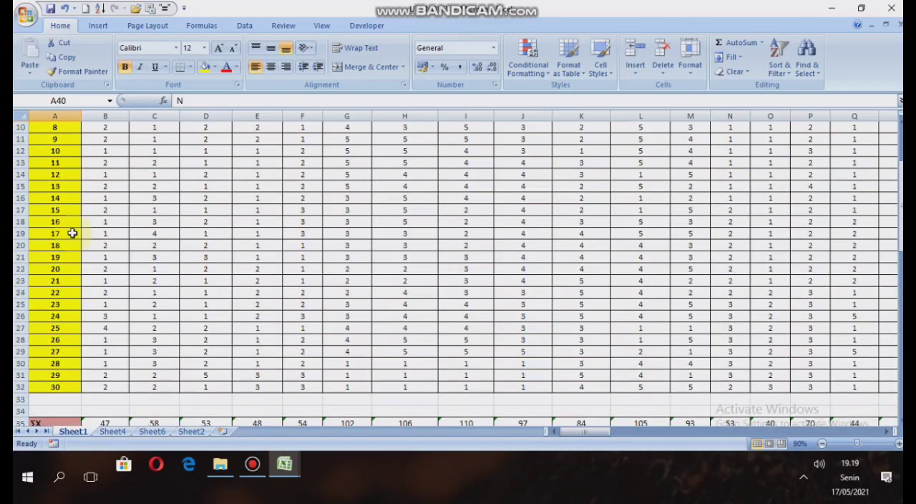
{"action": "scroll", "coordinate": [73, 235], "scroll_direction": "down", "scroll_amount": 9}
{"action": "scroll", "coordinate": [73, 244], "scroll_direction": "down", "scroll_amount": 2}
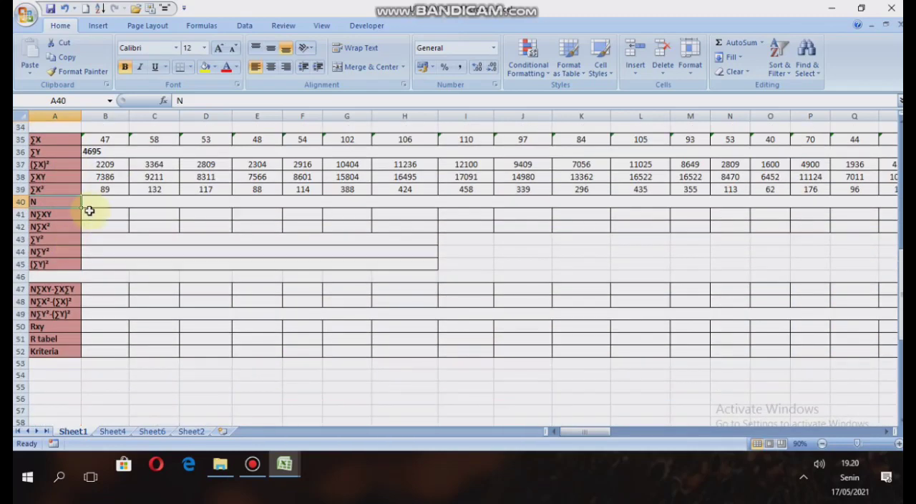
{"action": "left_click", "coordinate": [95, 203]}
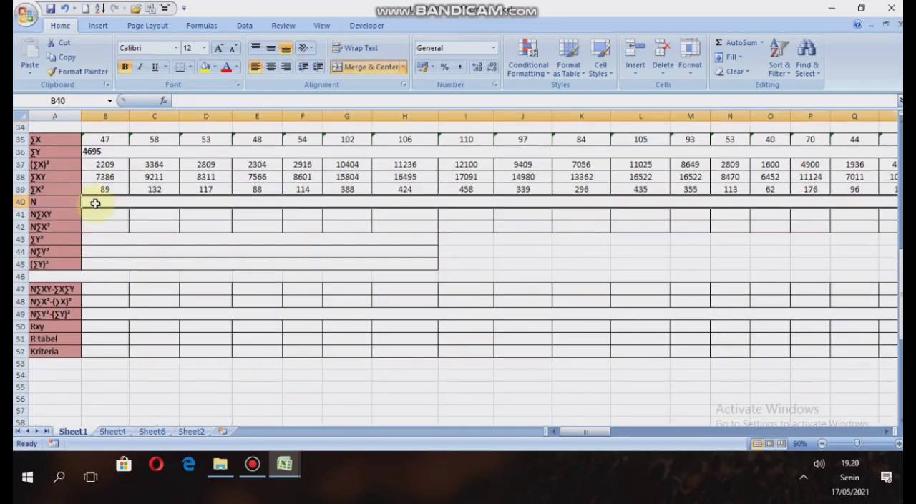
{"action": "type", "text": "30"}
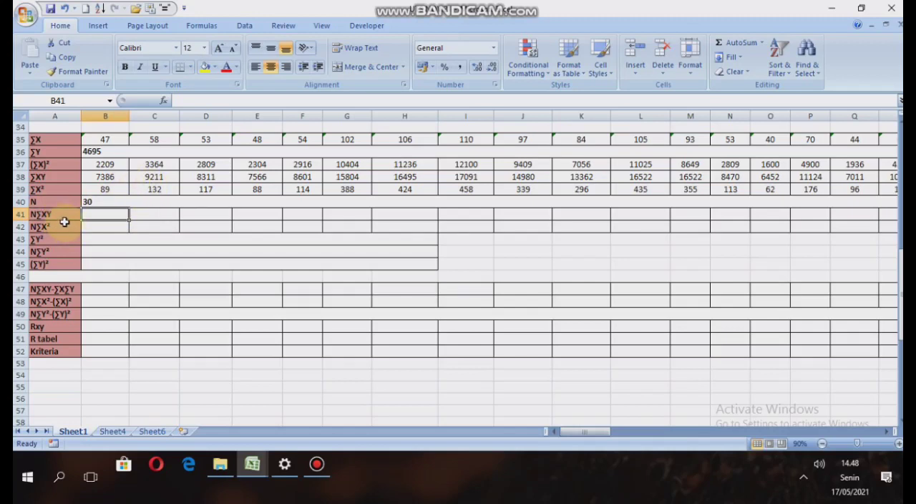
Enter =B40*B38 in B41 as the N∑XY value of item 1.
{"action": "type", "text": "="}
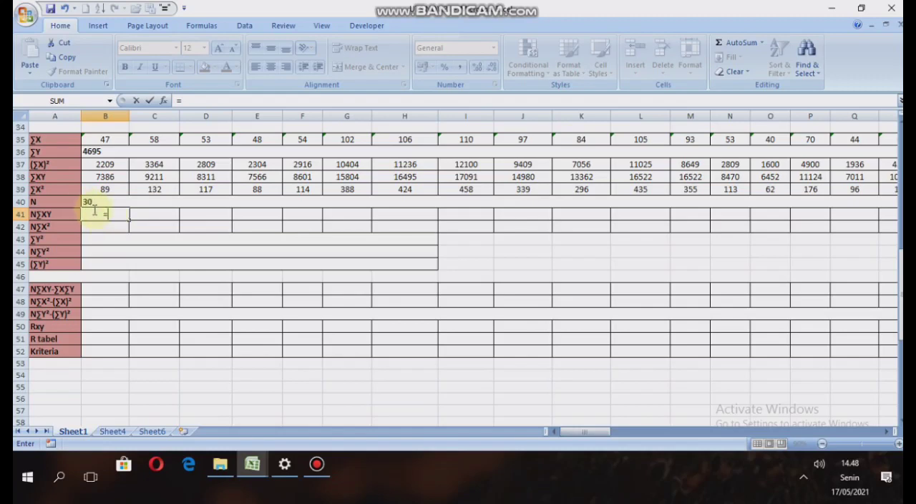
{"action": "left_click", "coordinate": [93, 200]}
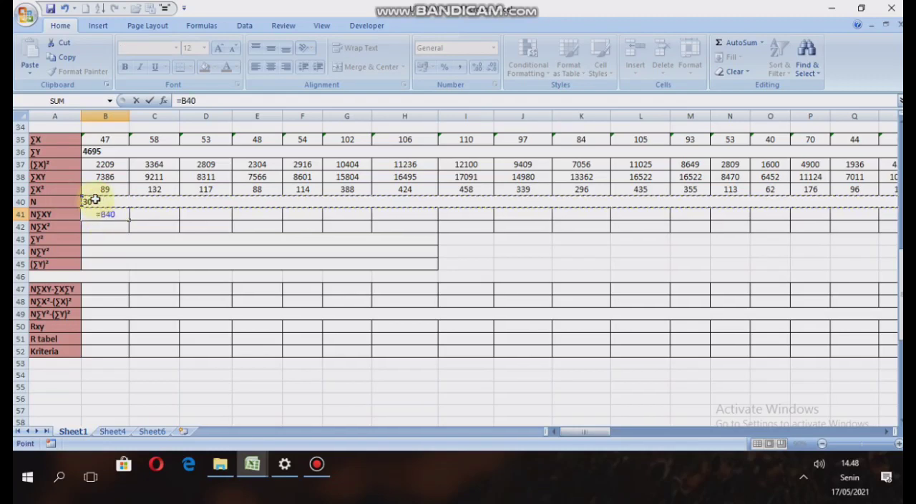
{"action": "type", "text": "*"}
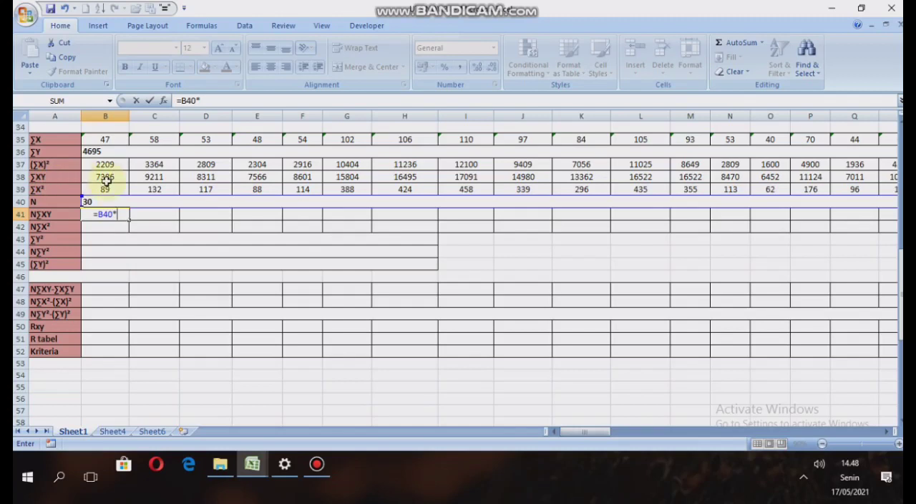
{"action": "left_click", "coordinate": [113, 178]}
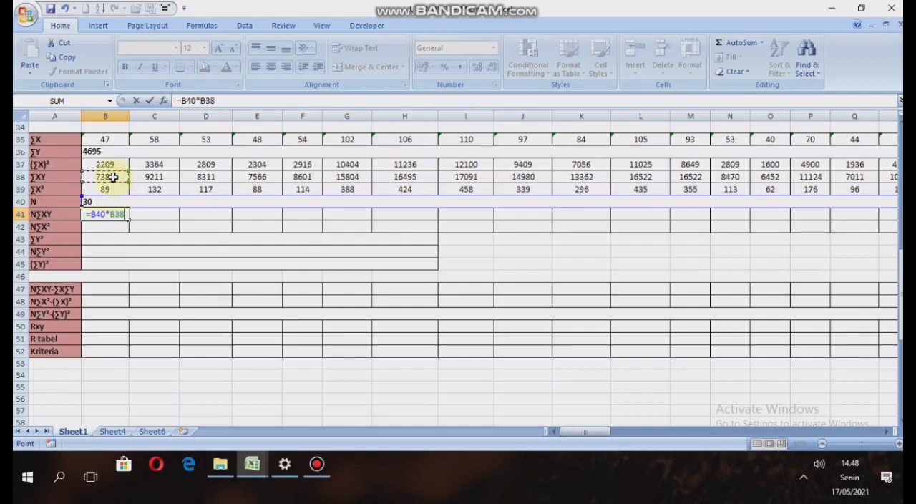
{"action": "key", "text": "Return"}
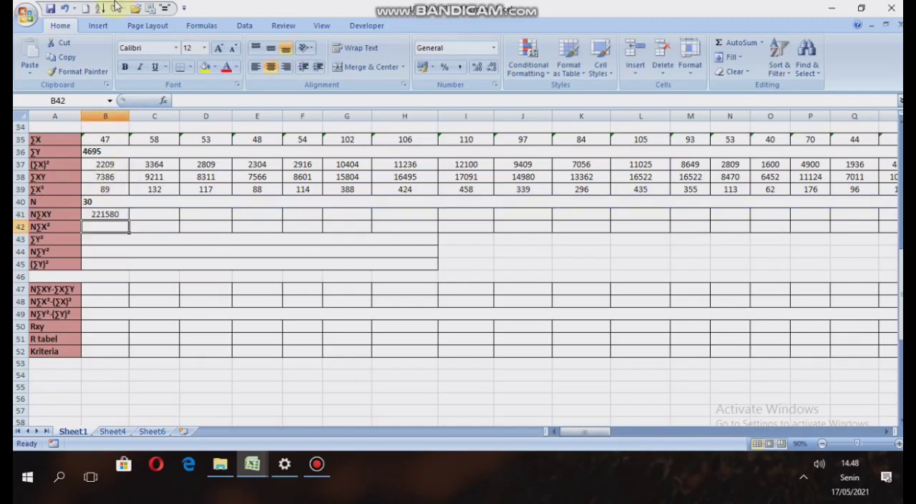
Make the N reference in B41's N∑XY formula absolute so it reads =$B$40*B38.
{"action": "left_click", "coordinate": [106, 214]}
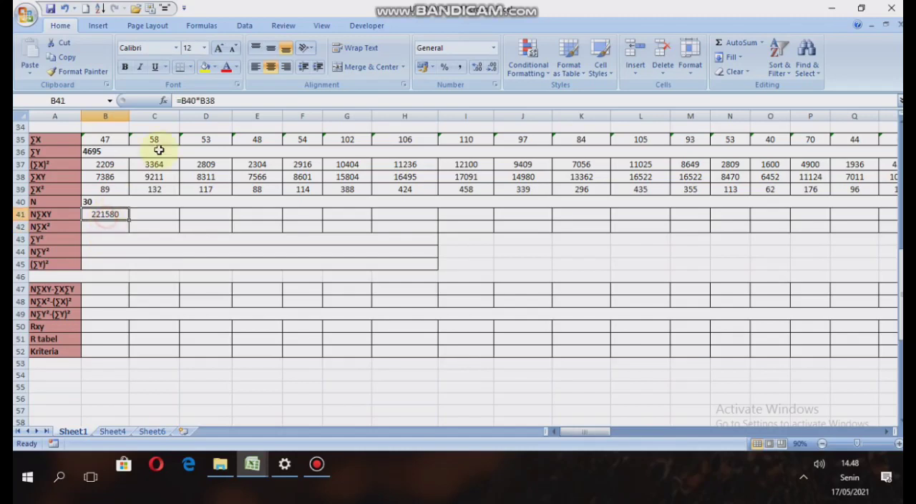
{"action": "left_click", "coordinate": [188, 101]}
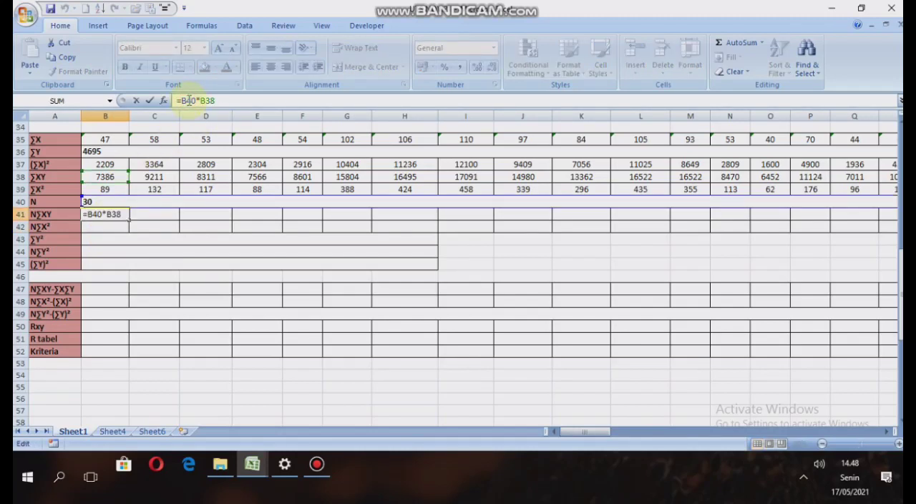
{"action": "type", "text": "$B$"}
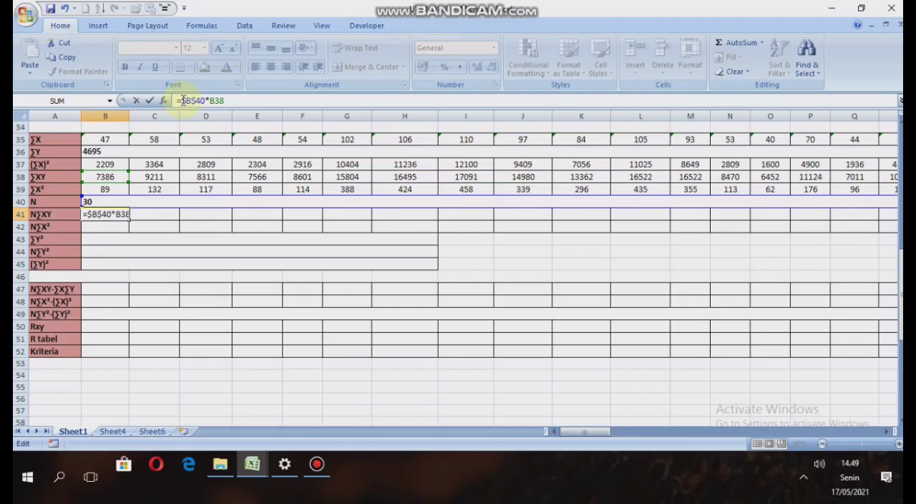
{"action": "key", "text": "Return"}
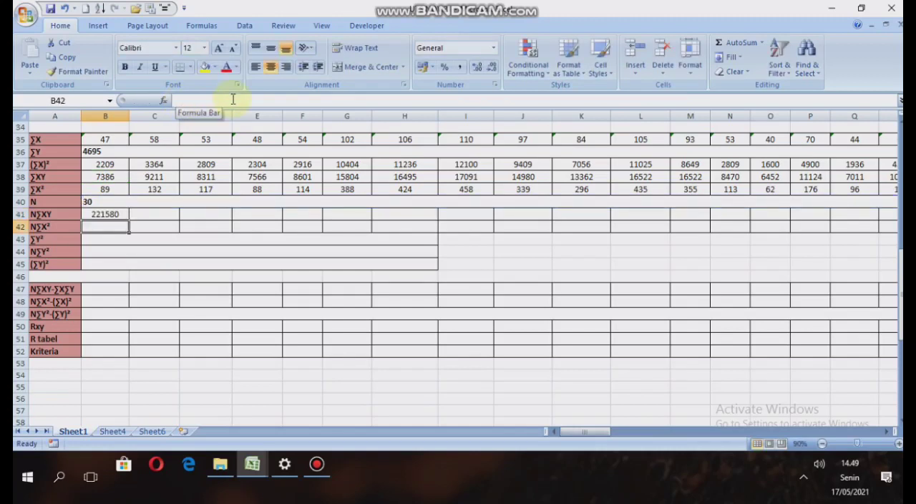
Fill the N∑XY formula from B41 across to BO41 for all 66 items.
{"action": "left_click", "coordinate": [118, 213]}
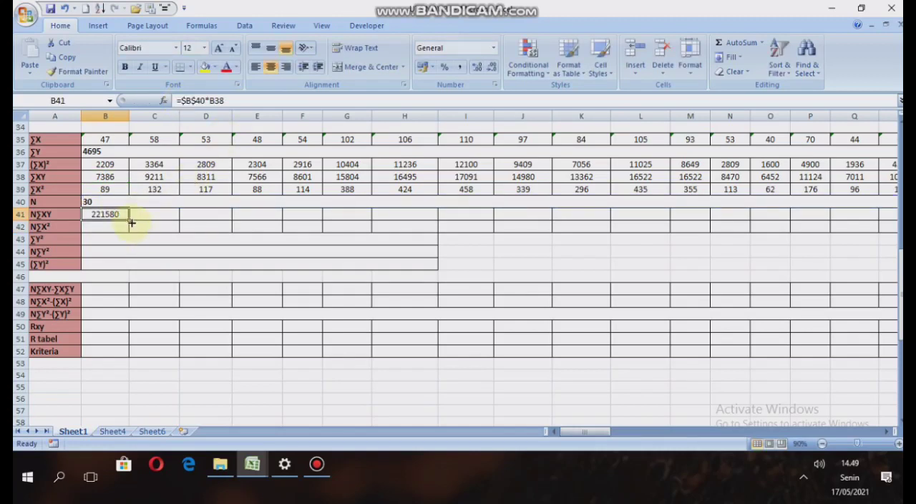
{"action": "left_click_drag", "start_coordinate": [128, 218], "coordinate": [785, 229]}
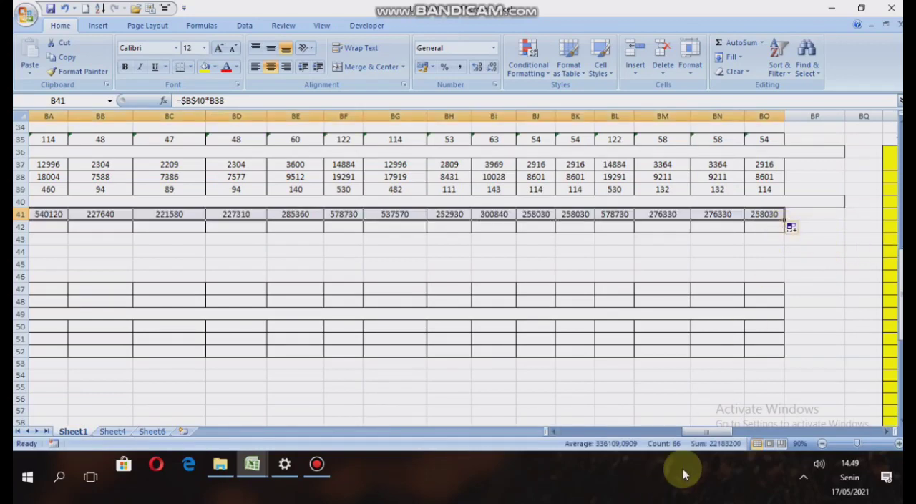
{"action": "left_click_drag", "start_coordinate": [709, 432], "coordinate": [565, 374]}
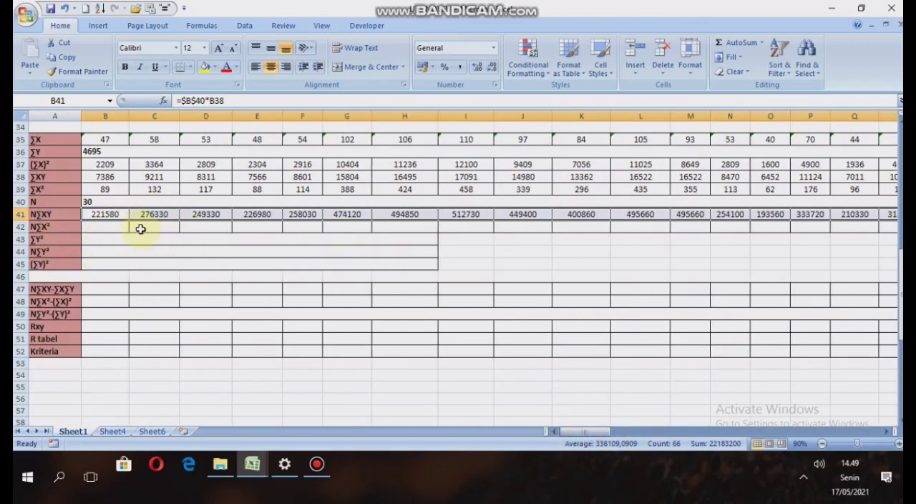
Enter =B40*B39 in B42 as the N∑X² value of item 1.
{"action": "left_click", "coordinate": [139, 228]}
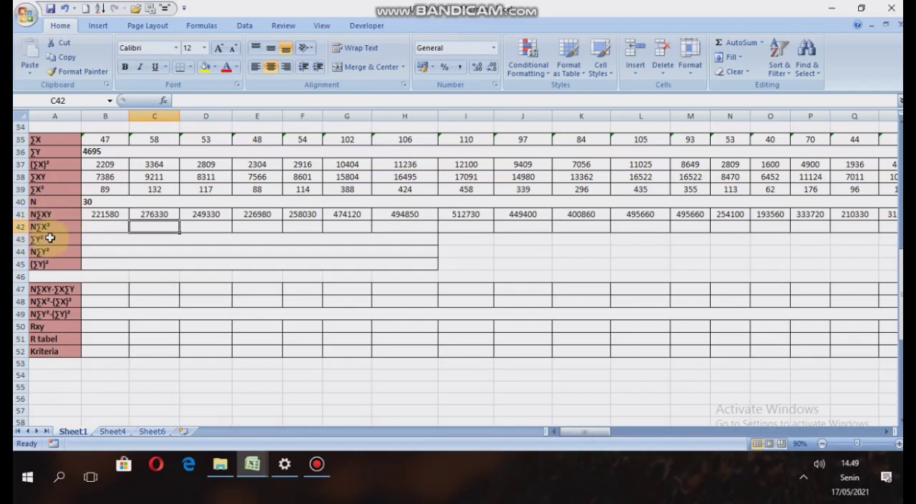
{"action": "left_click", "coordinate": [106, 227]}
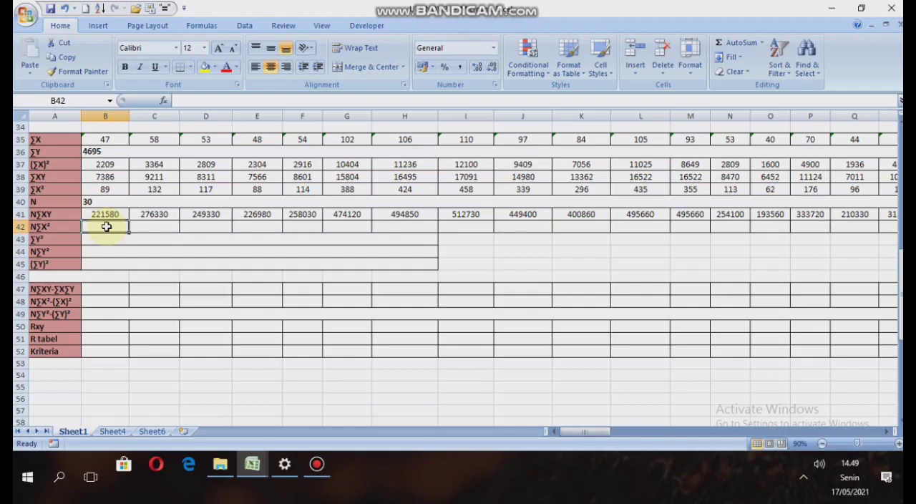
{"action": "type", "text": "="}
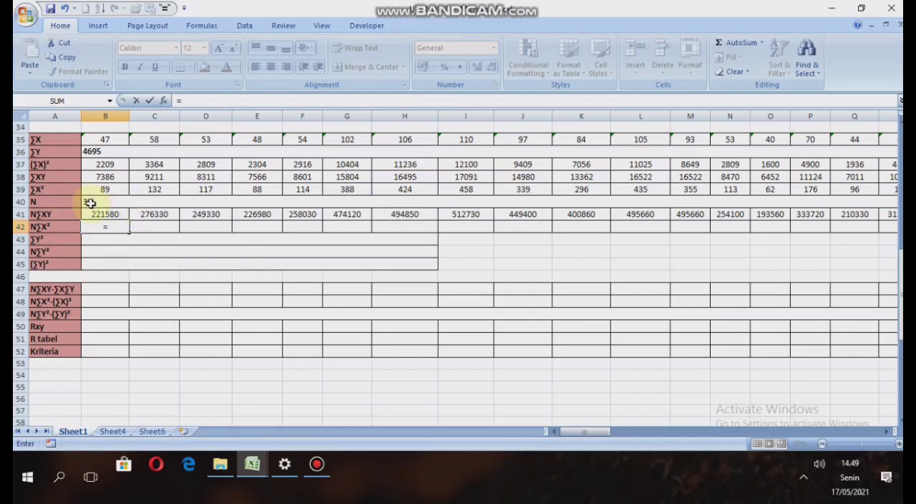
{"action": "left_click", "coordinate": [89, 204]}
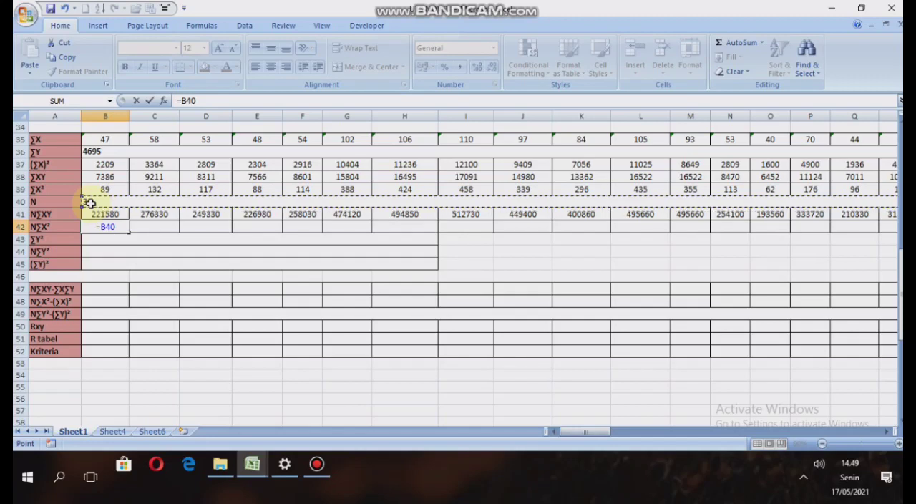
{"action": "type", "text": "*"}
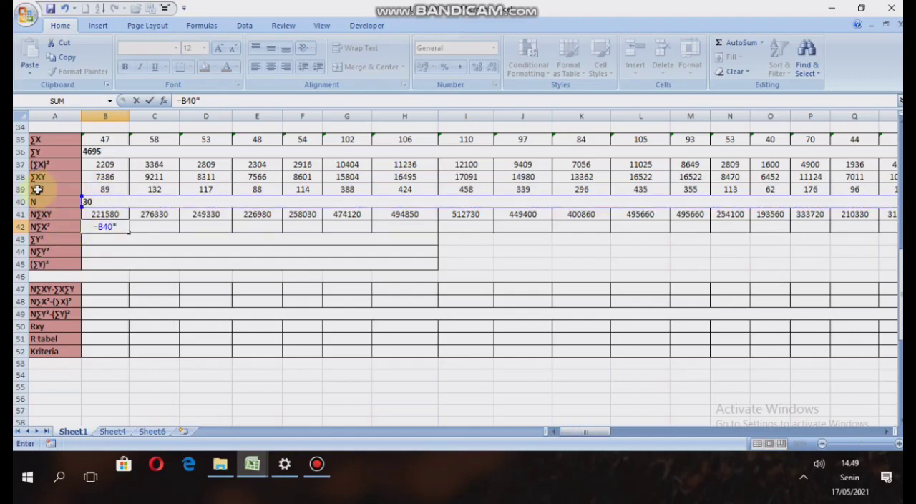
{"action": "left_click", "coordinate": [109, 187]}
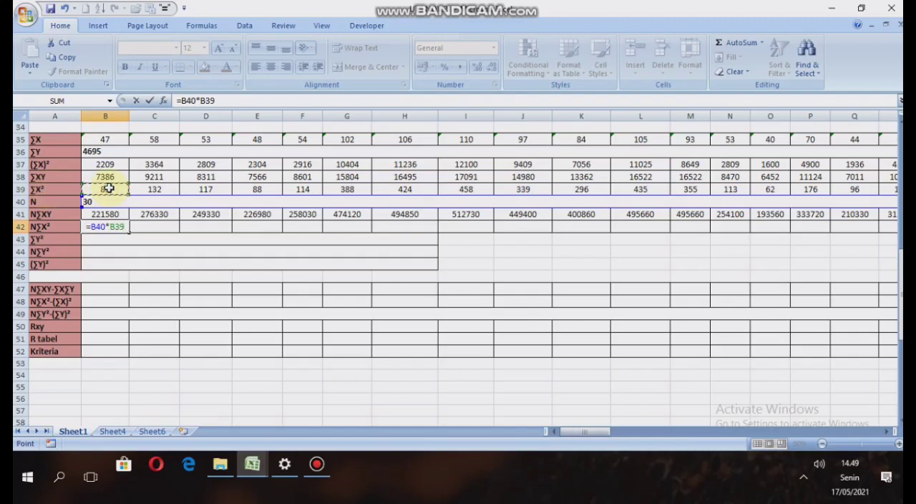
{"action": "key", "text": "Return"}
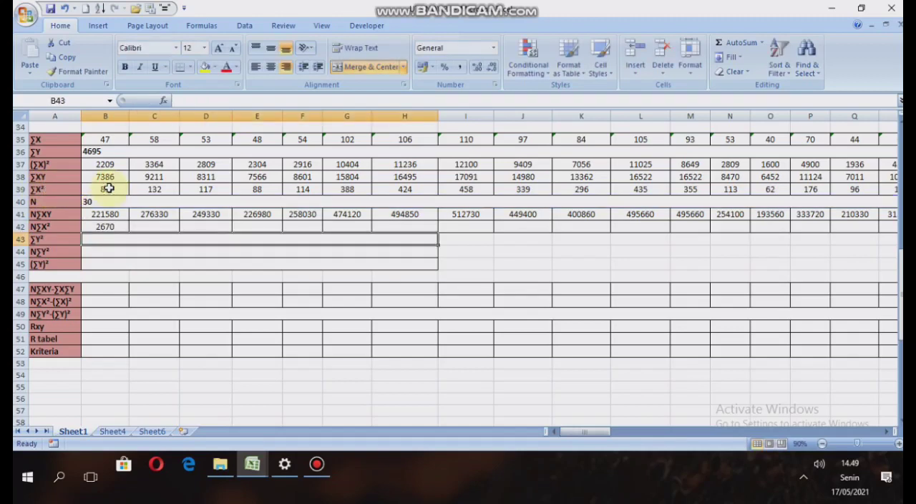
Lock the N reference in B42's N∑X² formula so it reads =$B$40*B39.
{"action": "left_click", "coordinate": [117, 226]}
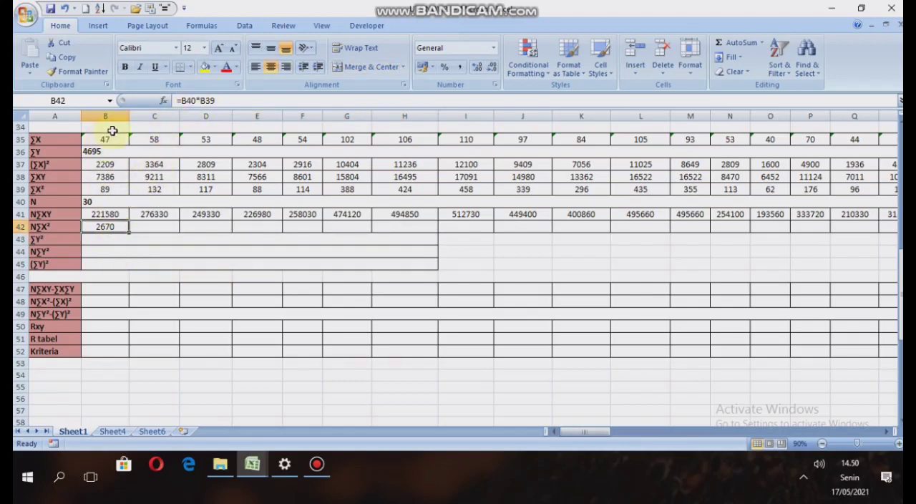
{"action": "left_click", "coordinate": [186, 101]}
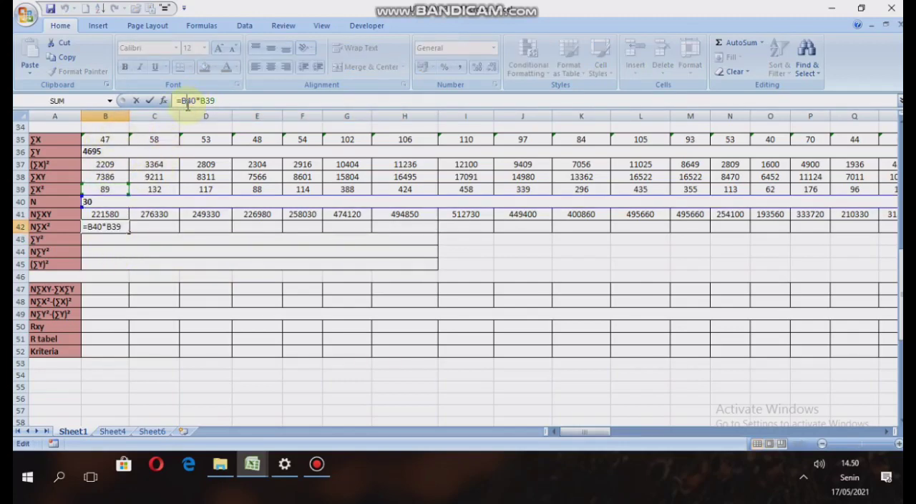
{"action": "type", "text": "$B$"}
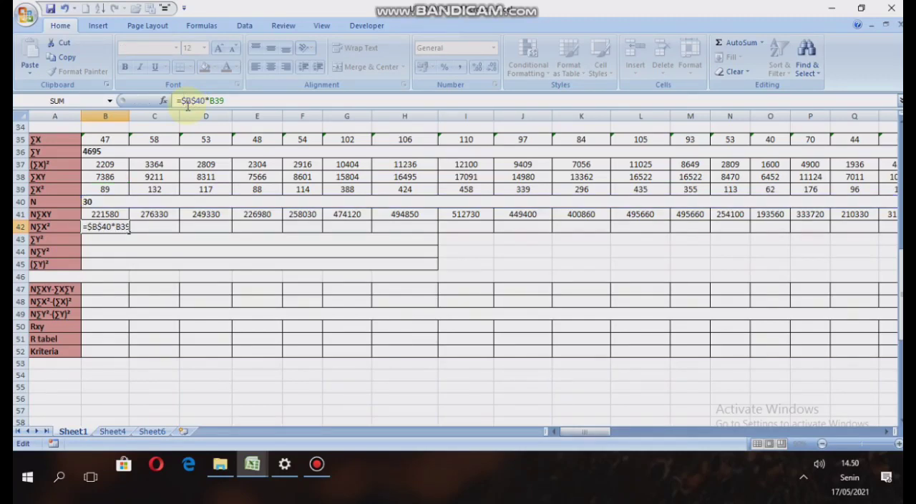
{"action": "key", "text": "Return"}
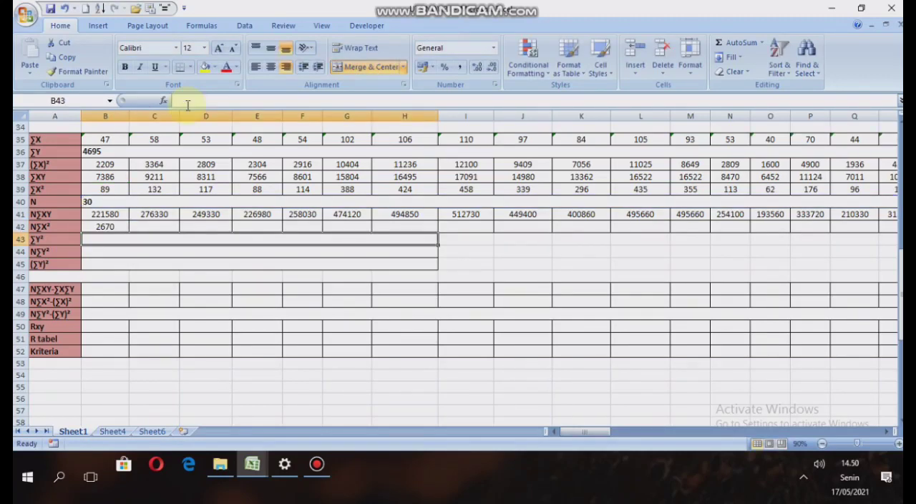
Fill the N∑X² formula from B42 across to BO42 for all 66 items.
{"action": "left_click", "coordinate": [97, 226]}
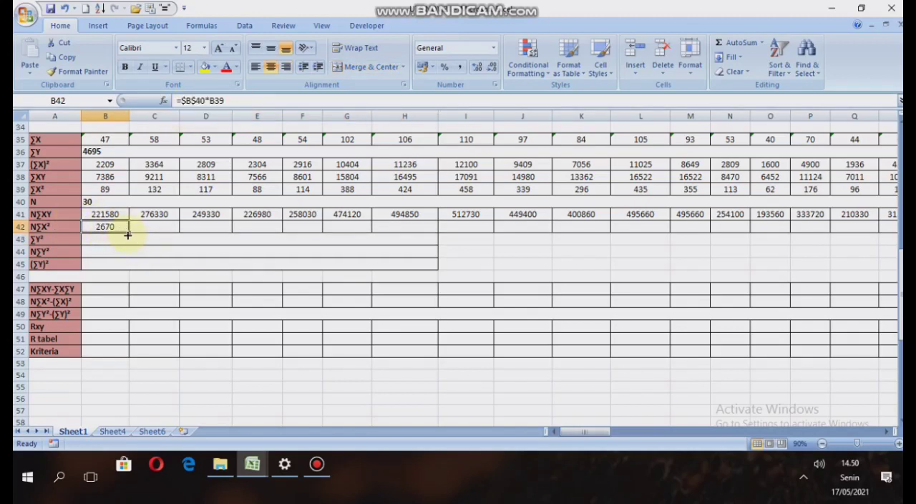
{"action": "left_click_drag", "start_coordinate": [127, 232], "coordinate": [783, 233]}
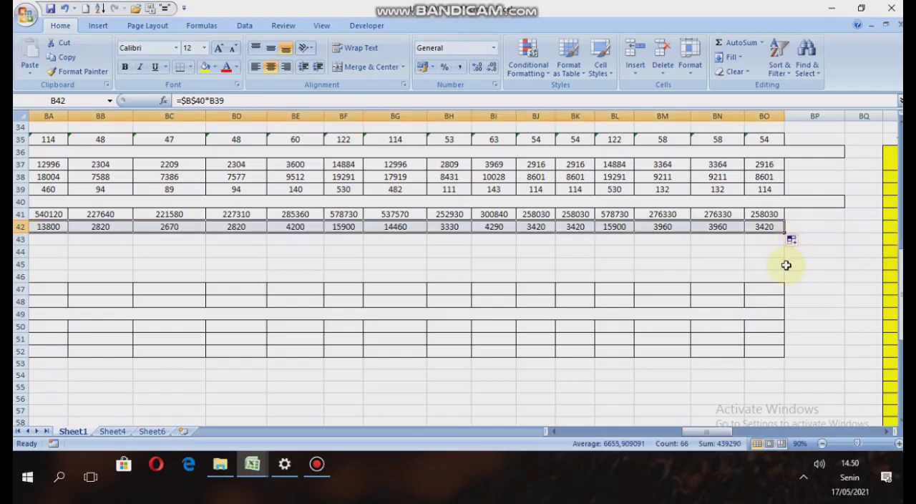
{"action": "left_click_drag", "start_coordinate": [709, 431], "coordinate": [585, 431]}
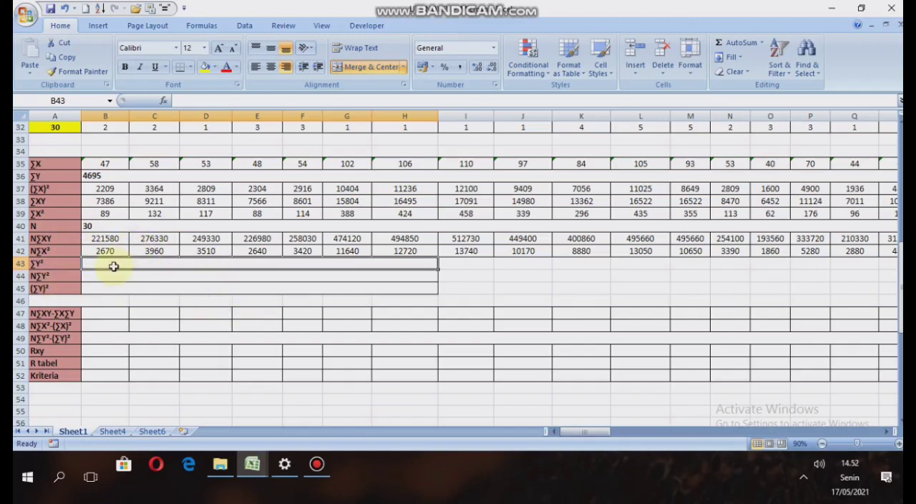
Enter =EG68 in the merged cell B43 to bring the ∑Y^ total into the ∑Y² row.
{"action": "type", "text": "="}
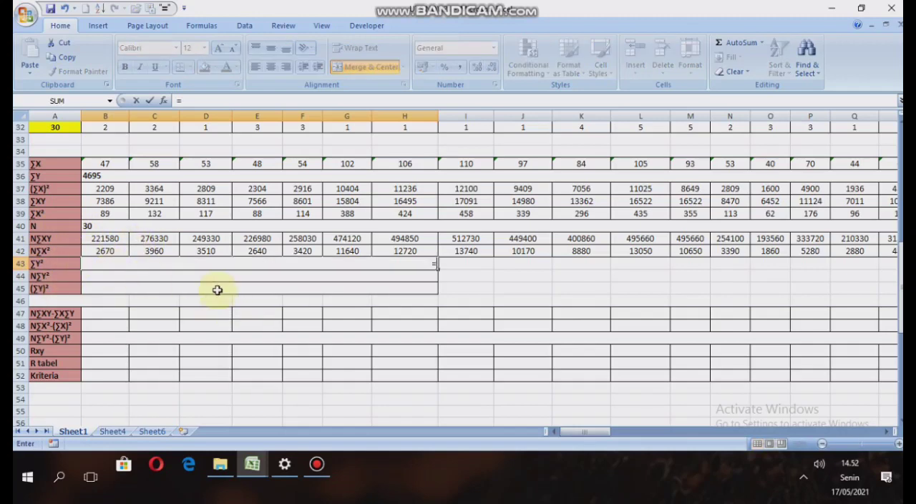
{"action": "left_click_drag", "start_coordinate": [589, 432], "coordinate": [816, 427]}
{"action": "left_click_drag", "start_coordinate": [834, 413], "coordinate": [875, 412]}
{"action": "scroll", "coordinate": [867, 338], "scroll_direction": "down", "scroll_amount": 5}
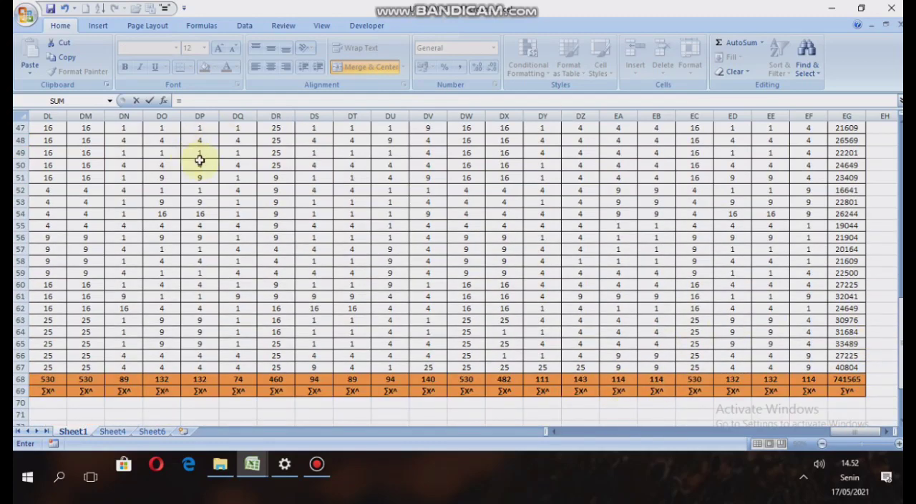
{"action": "left_click", "coordinate": [848, 380]}
{"action": "key", "text": "Return"}
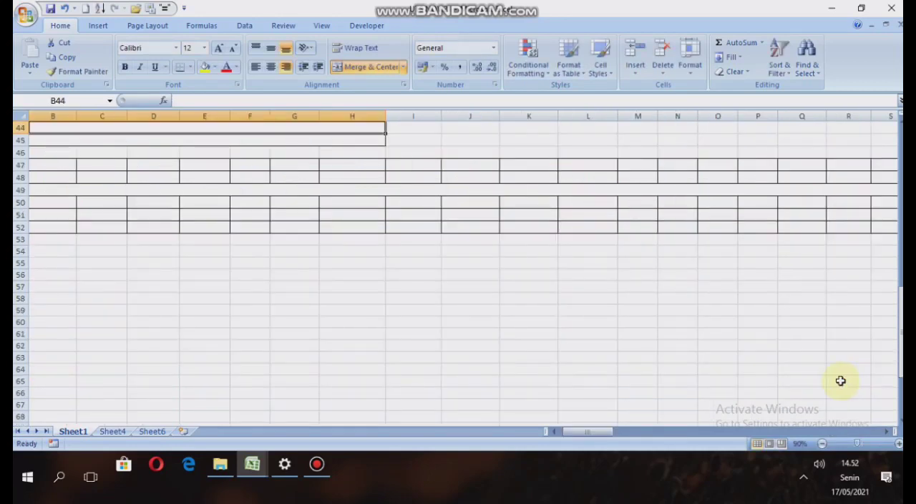
Enter =B40*B43 in the merged cell B44 to calculate N∑Y².
{"action": "scroll", "coordinate": [501, 390], "scroll_direction": "up", "scroll_amount": 6}
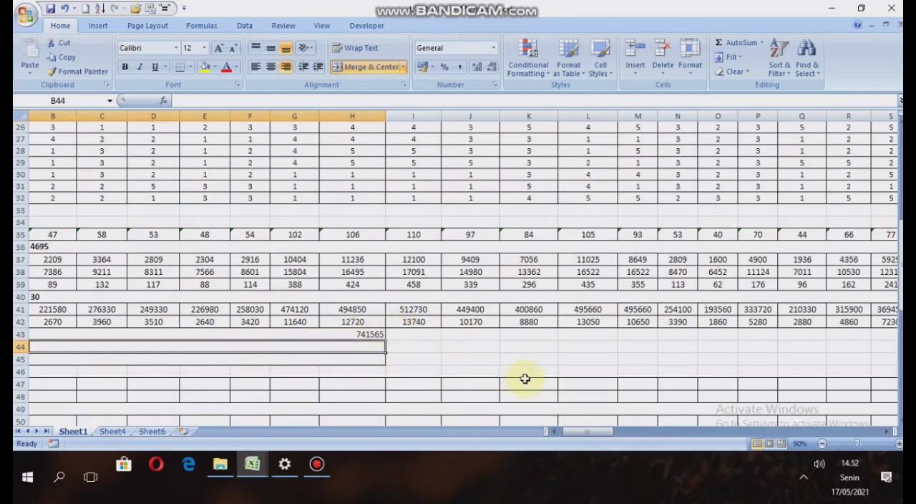
{"action": "left_click_drag", "start_coordinate": [610, 430], "coordinate": [600, 431]}
{"action": "scroll", "coordinate": [116, 367], "scroll_direction": "down", "scroll_amount": 2}
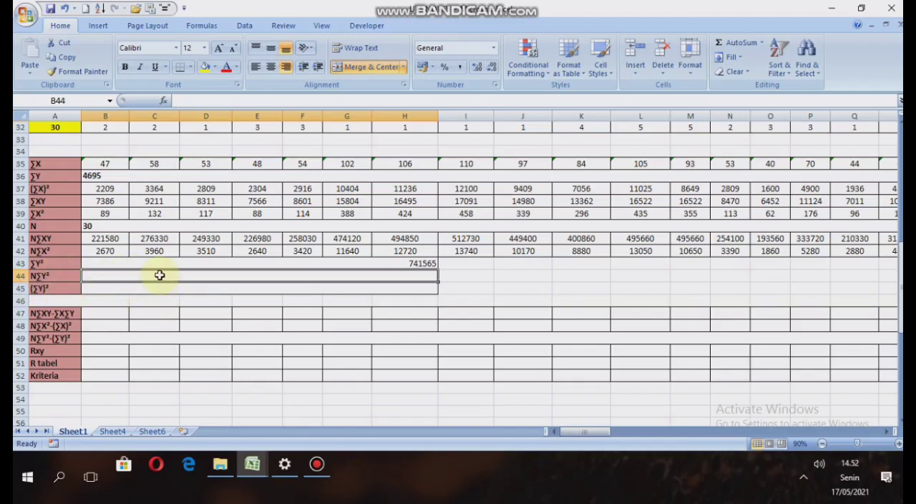
{"action": "type", "text": "="}
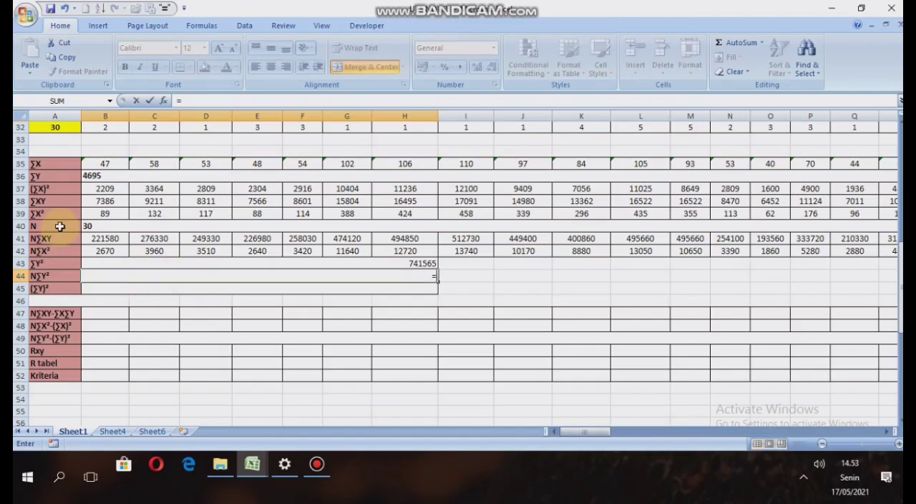
{"action": "left_click", "coordinate": [95, 226]}
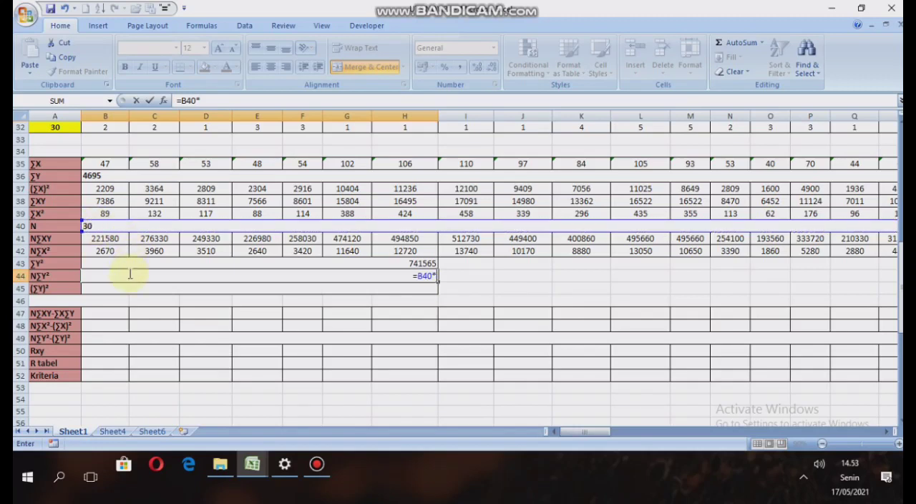
{"action": "left_click", "coordinate": [125, 264]}
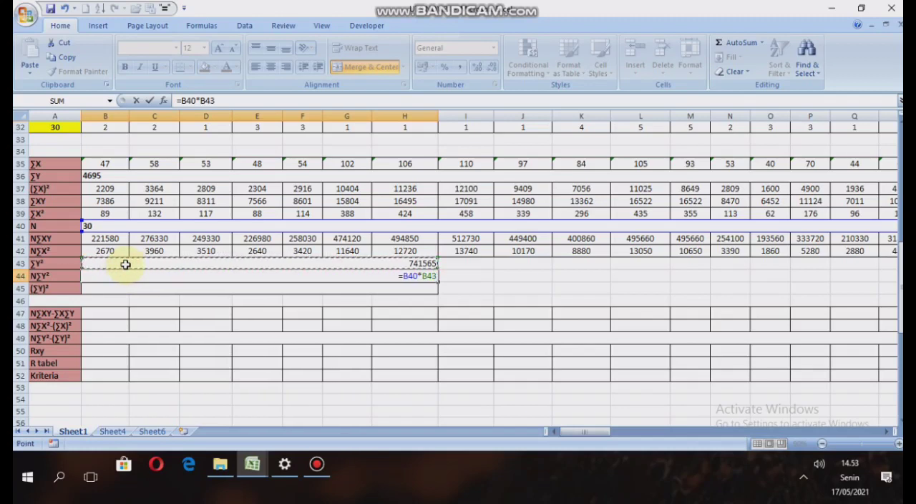
{"action": "key", "text": "Return"}
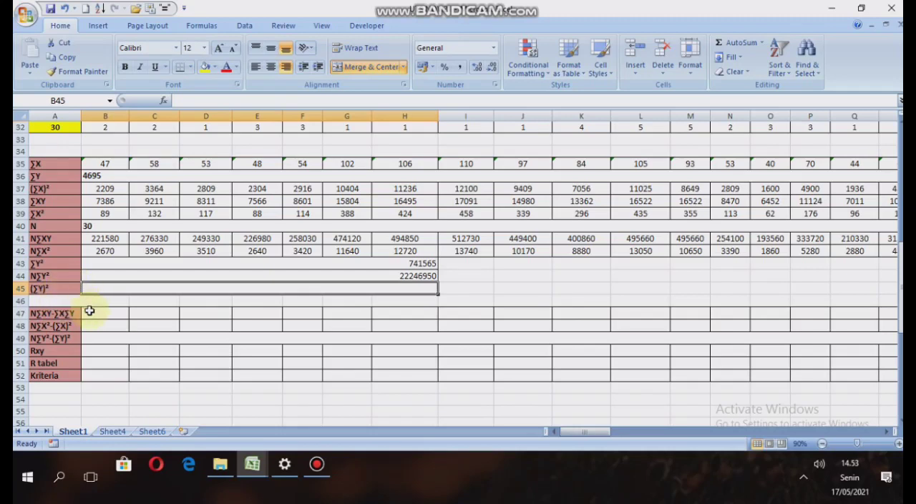
Enter =B36*B36 in the merged cell B45 to calculate (∑Y)².
{"action": "key", "text": "Return"}
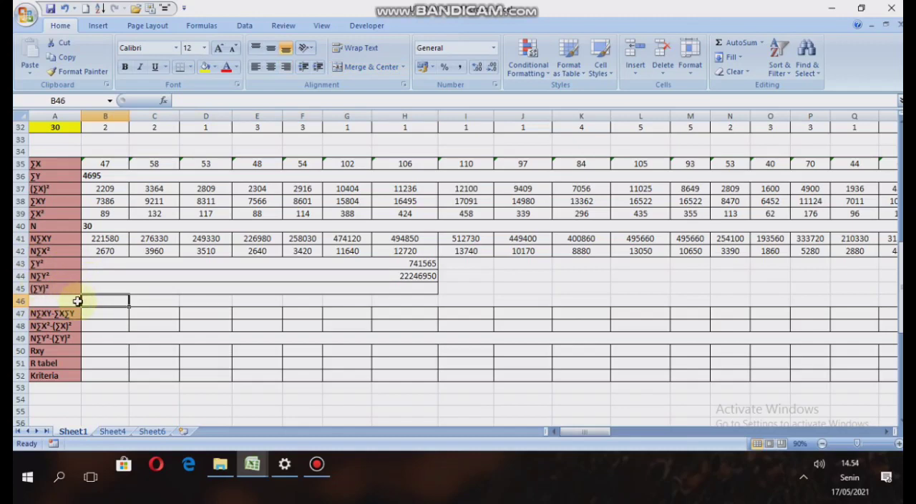
{"action": "left_click", "coordinate": [101, 285]}
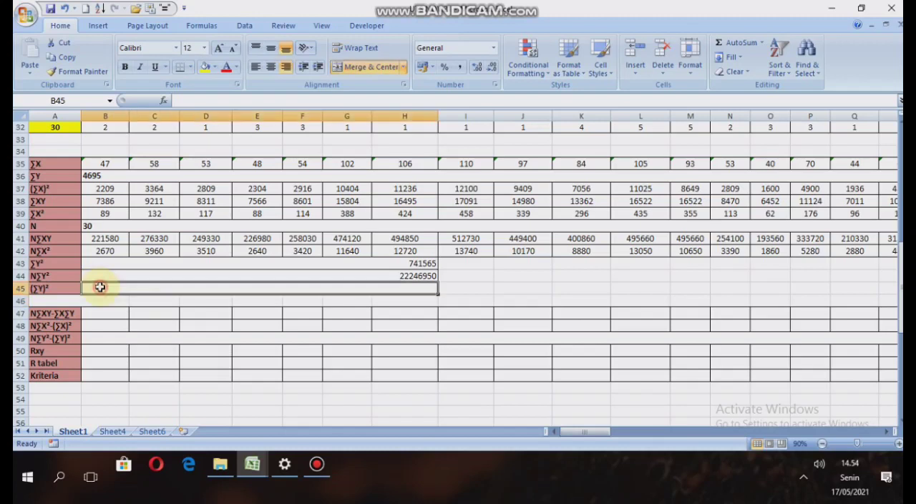
{"action": "type", "text": "="}
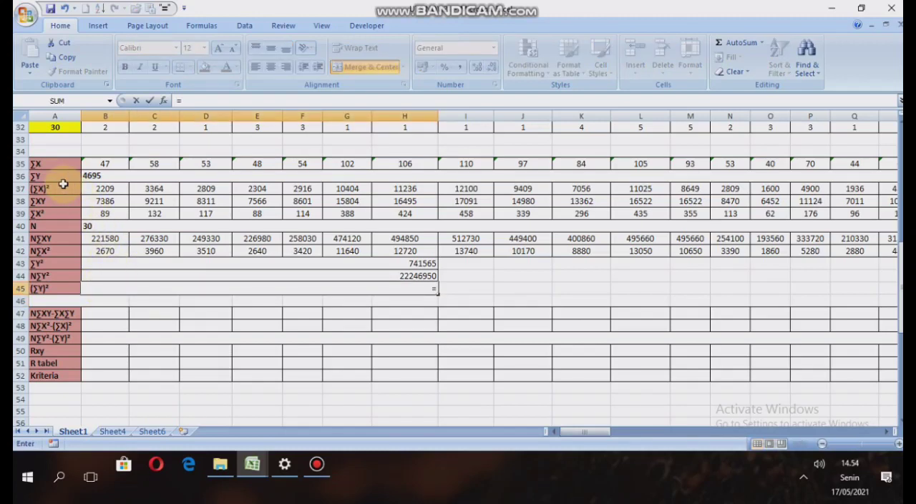
{"action": "left_click", "coordinate": [93, 176]}
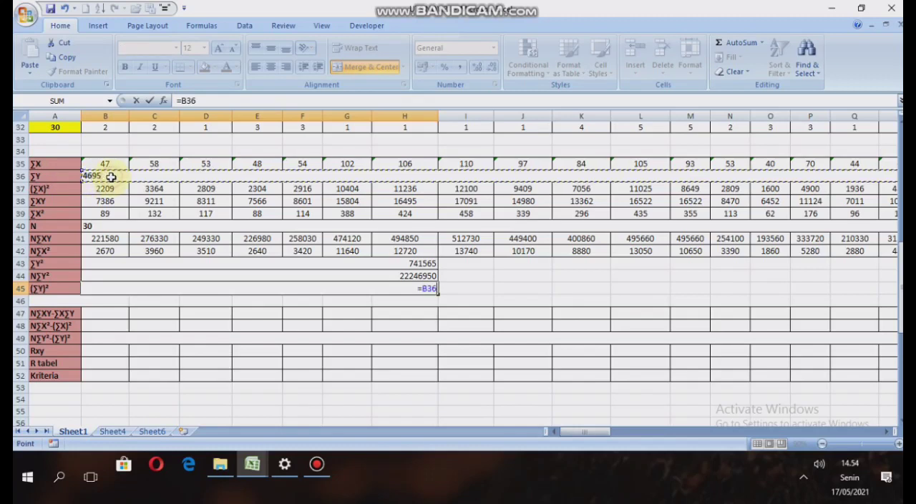
{"action": "type", "text": "*"}
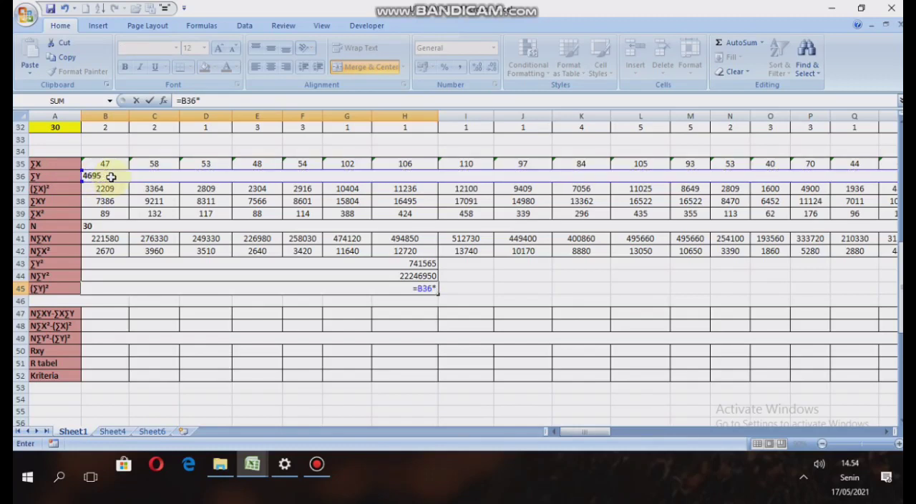
{"action": "left_click", "coordinate": [111, 176]}
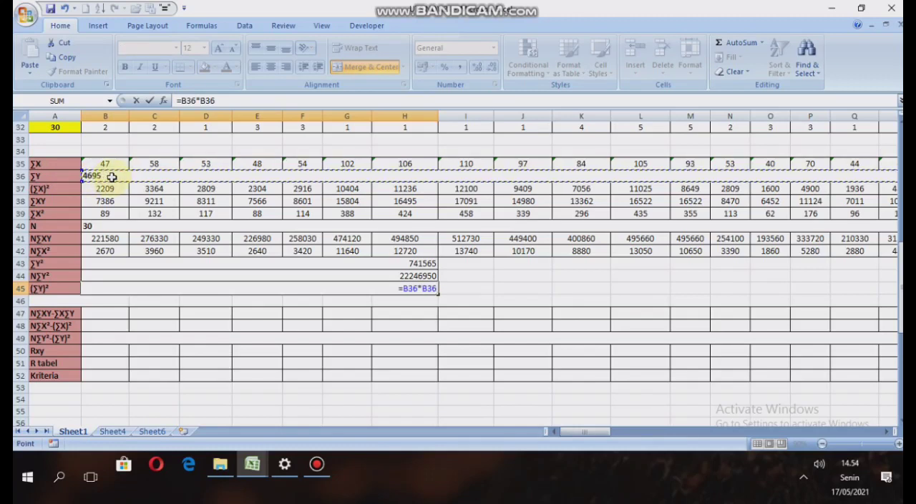
{"action": "key", "text": "Return"}
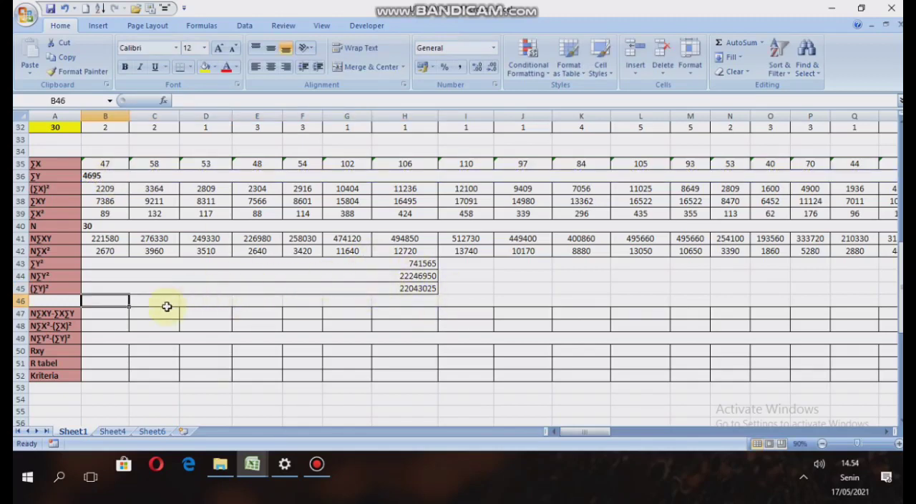
Enter =B41-B35*B36 in B47 to calculate N∑XY-∑X∑Y for the first item.
{"action": "key", "text": "Down"}
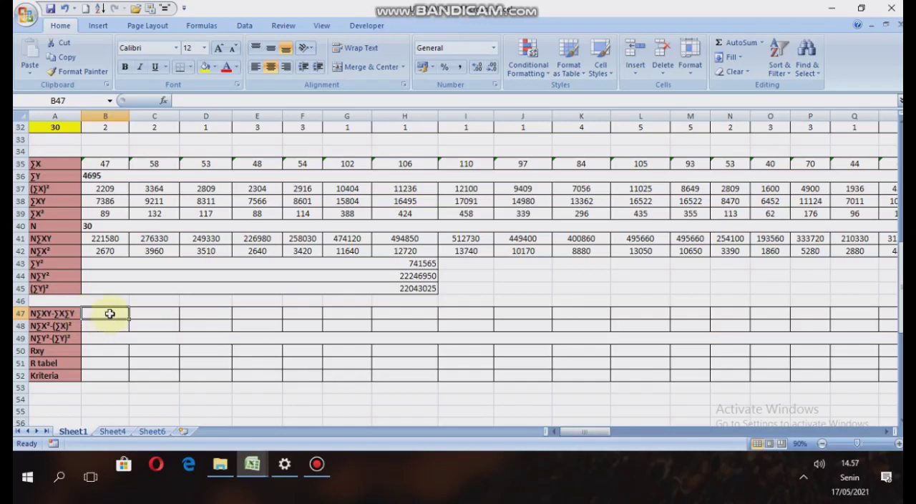
{"action": "type", "text": "="}
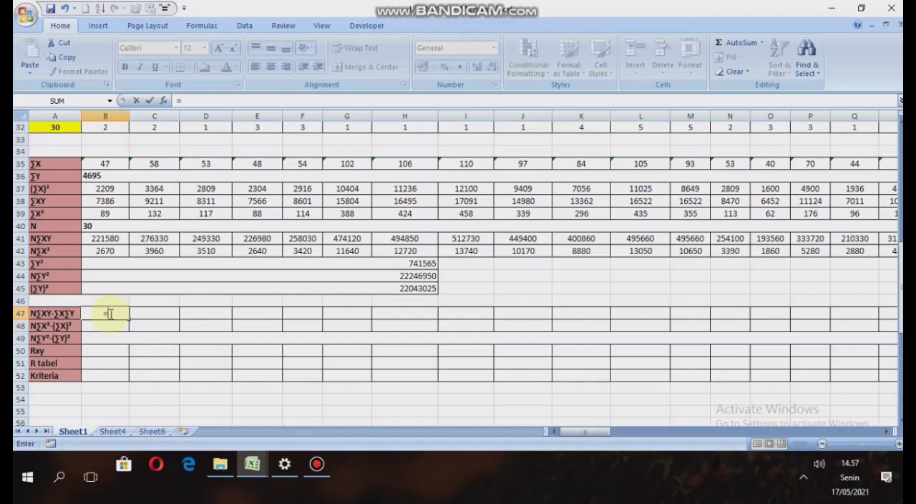
{"action": "left_click", "coordinate": [97, 242]}
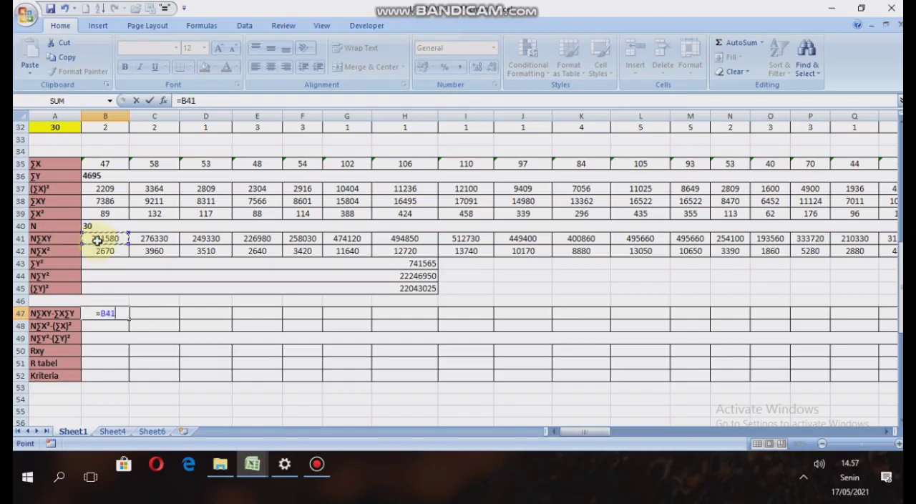
{"action": "type", "text": "-"}
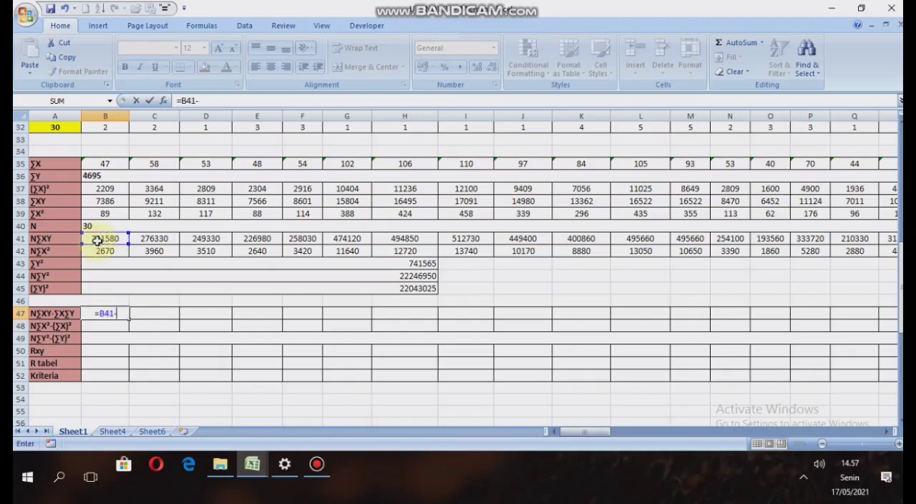
{"action": "left_click", "coordinate": [104, 164]}
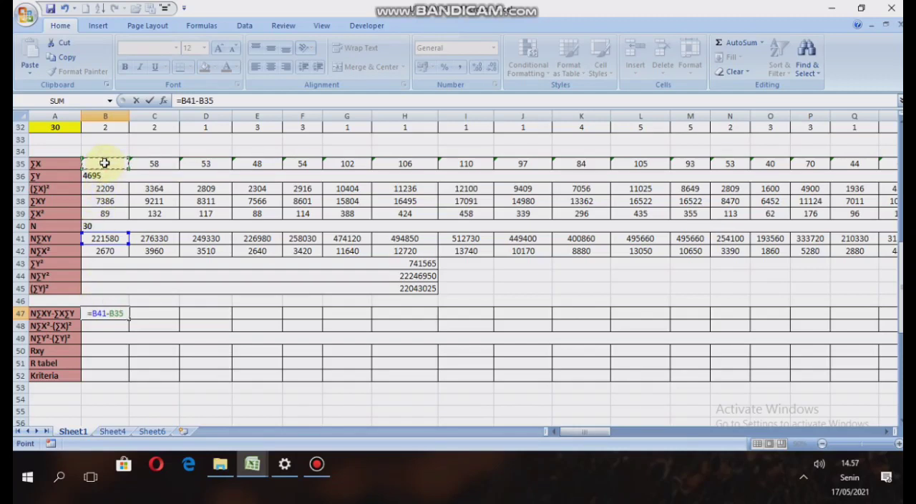
{"action": "type", "text": "*"}
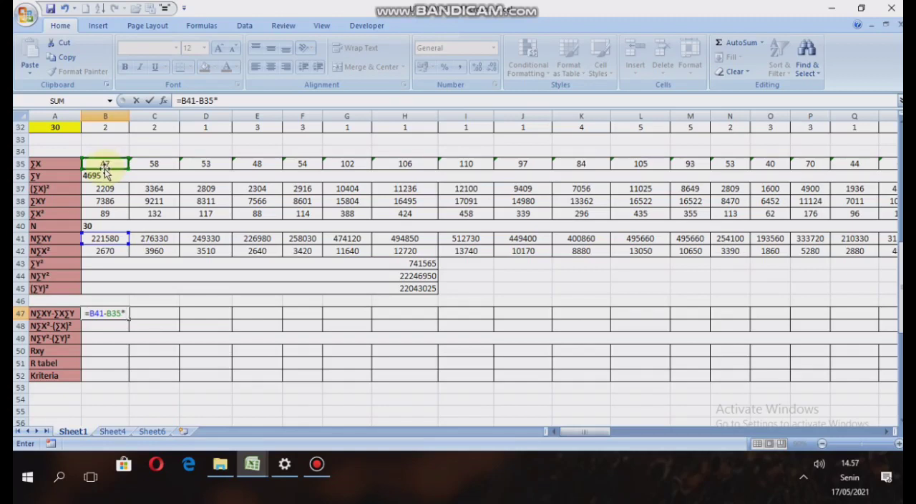
{"action": "left_click", "coordinate": [100, 177]}
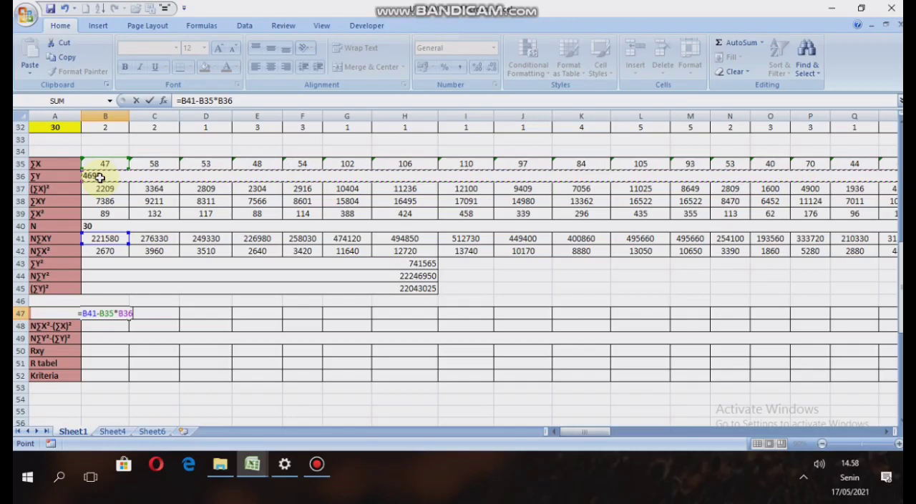
{"action": "key", "text": "Return"}
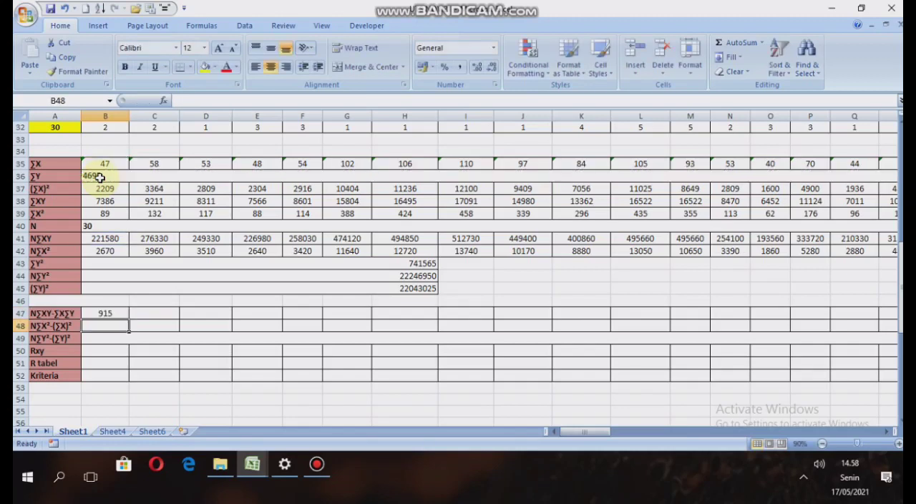
Enter =C41-C35*B36 in C47 to calculate N∑XY-∑X∑Y for the second item.
{"action": "left_click", "coordinate": [160, 313]}
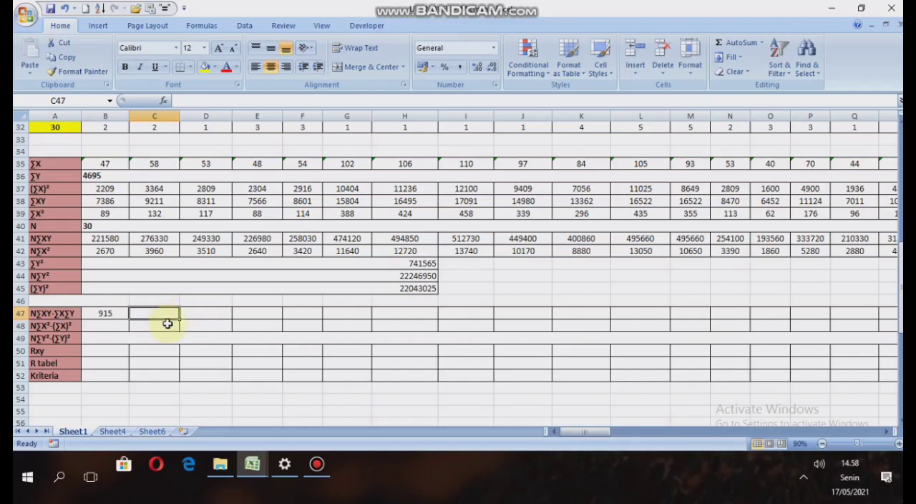
{"action": "type", "text": "="}
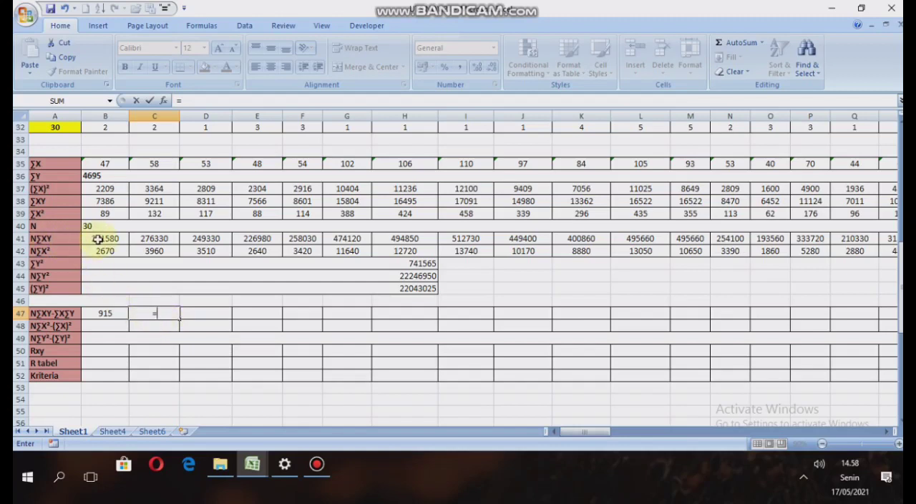
{"action": "left_click", "coordinate": [158, 238]}
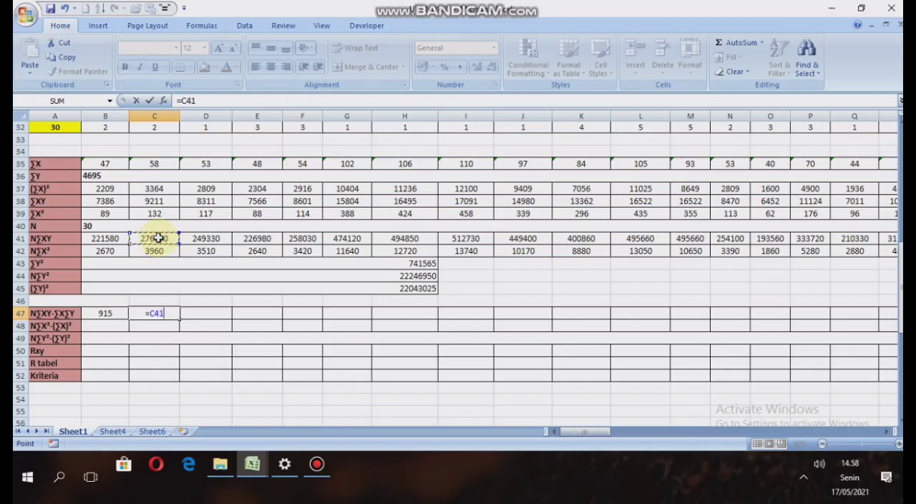
{"action": "type", "text": "-"}
{"action": "left_click", "coordinate": [163, 164]}
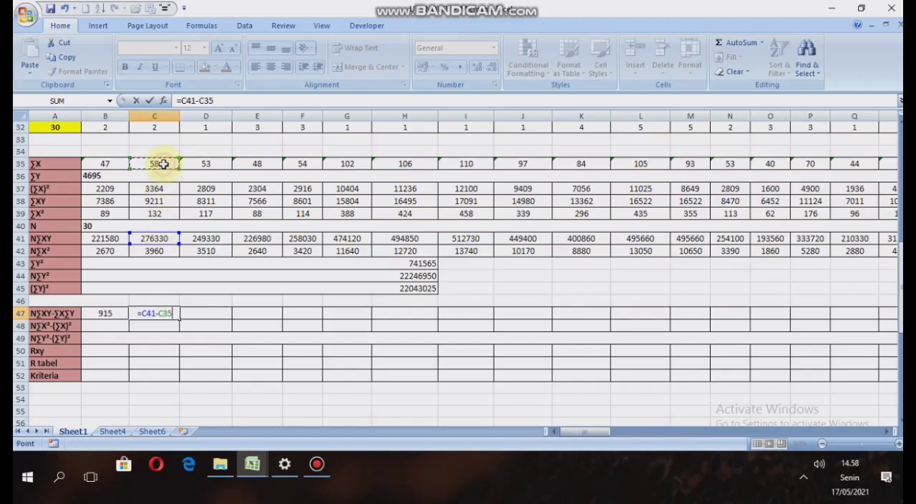
{"action": "type", "text": "*"}
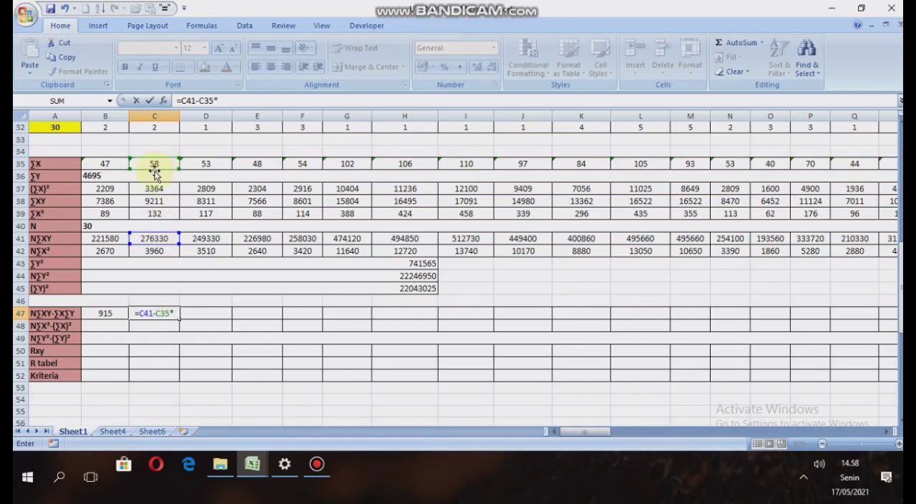
{"action": "left_click", "coordinate": [135, 177]}
{"action": "key", "text": "Return"}
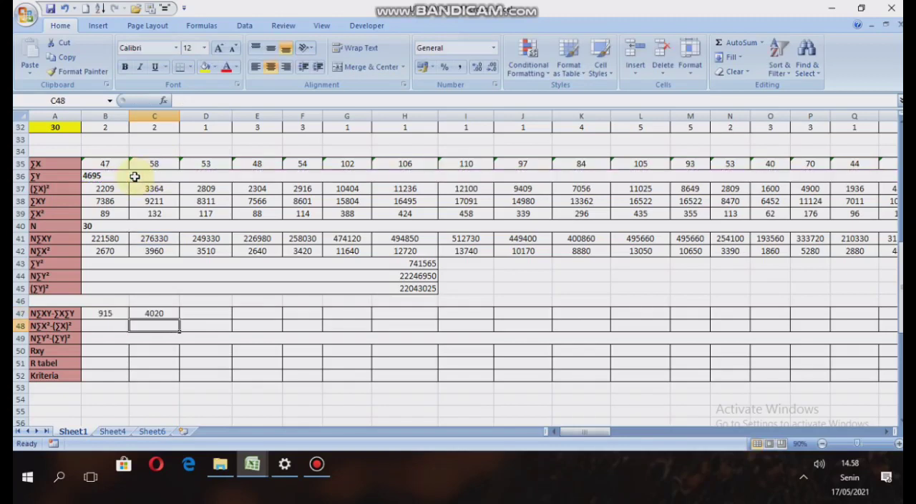
Enter =D41-D35*B36 in D47 to calculate N∑XY-∑X∑Y for the third item.
{"action": "left_click", "coordinate": [225, 313]}
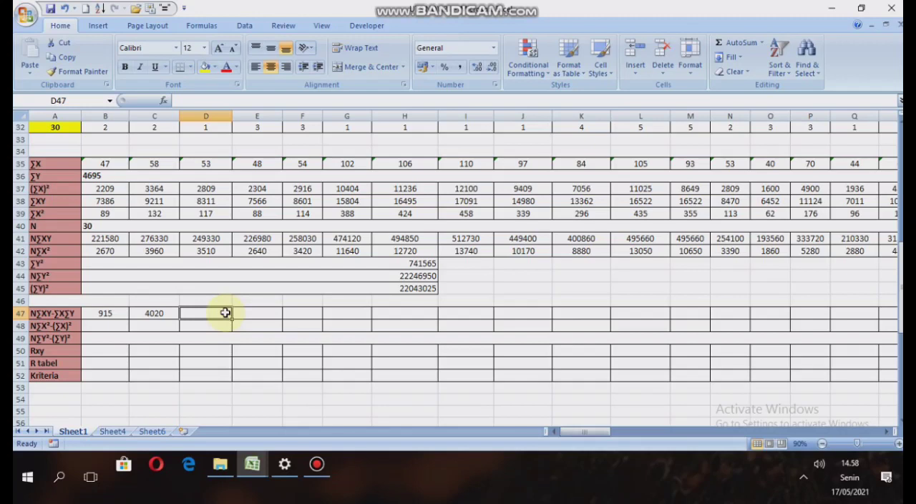
{"action": "type", "text": "="}
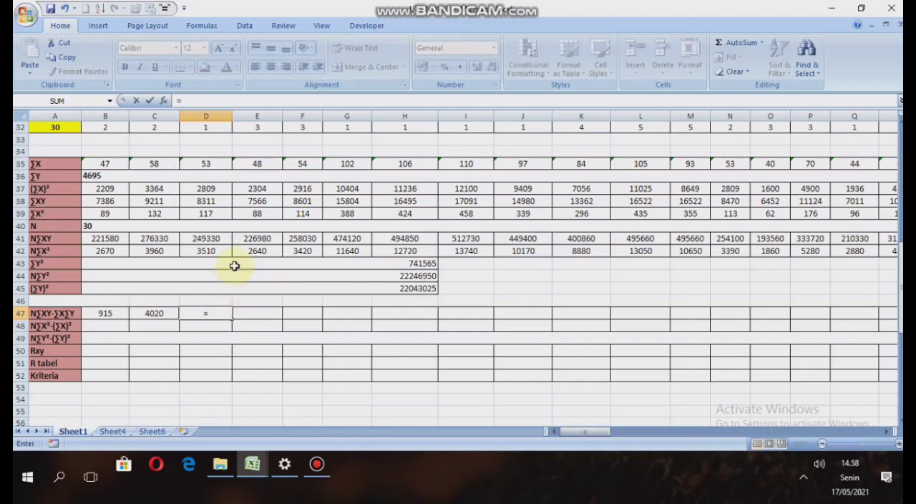
{"action": "left_click", "coordinate": [206, 239]}
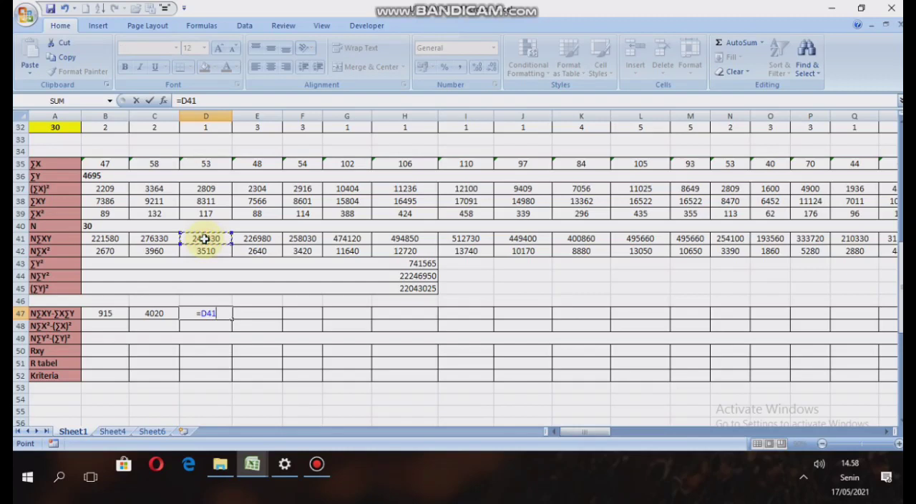
{"action": "type", "text": "-"}
{"action": "left_click", "coordinate": [219, 165]}
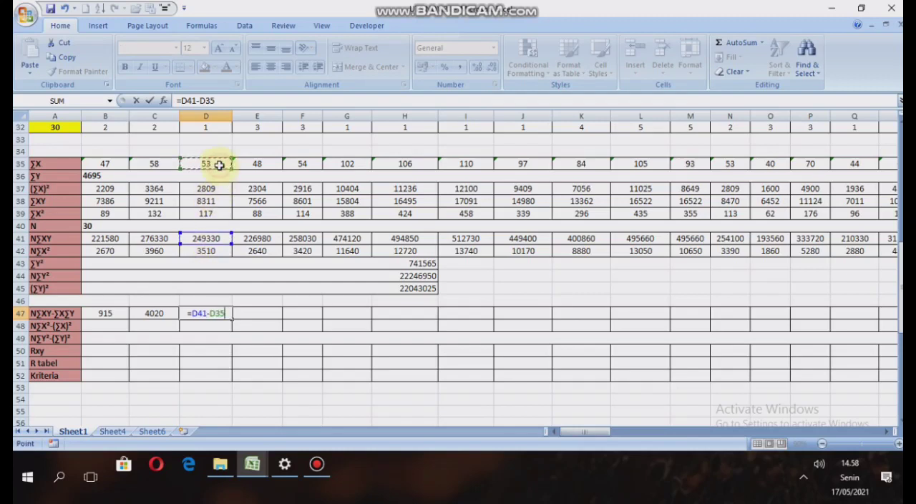
{"action": "type", "text": "*"}
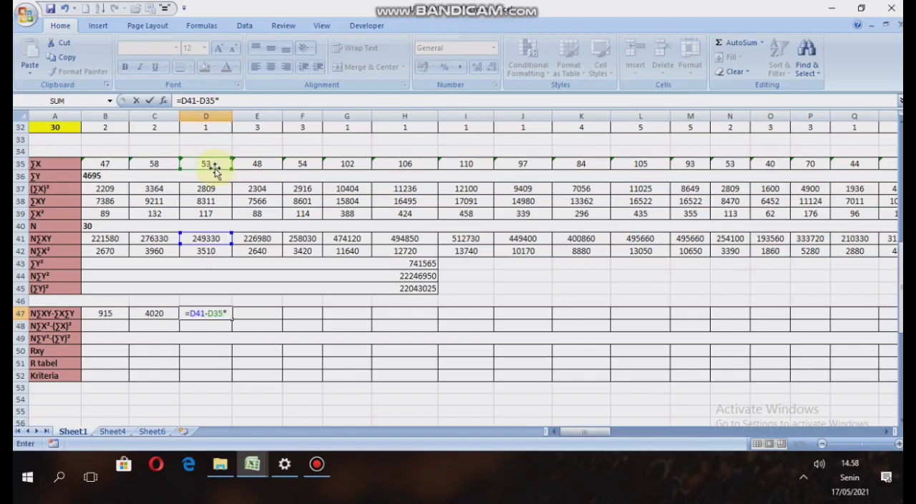
{"action": "left_click", "coordinate": [196, 175]}
{"action": "key", "text": "Return"}
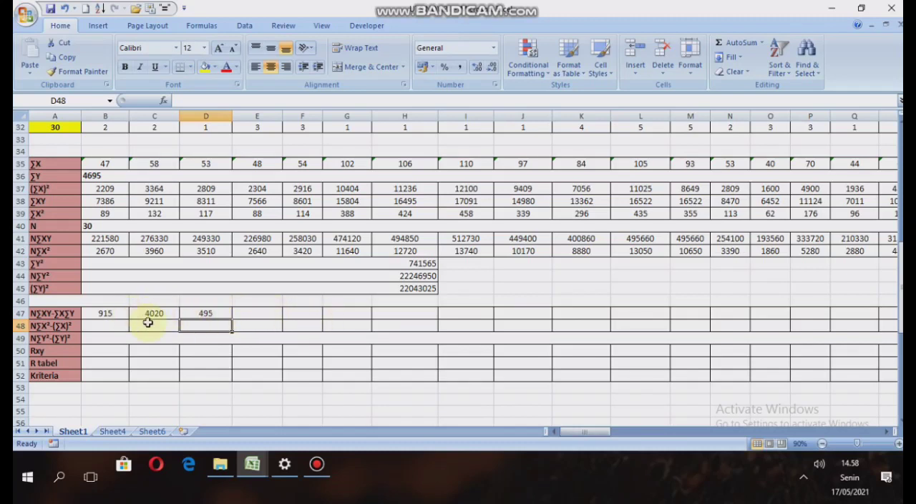
Check the N∑XY-∑X∑Y formulas in E47 and F47 and review the remaining items along row 47.
{"action": "left_click", "coordinate": [264, 312]}
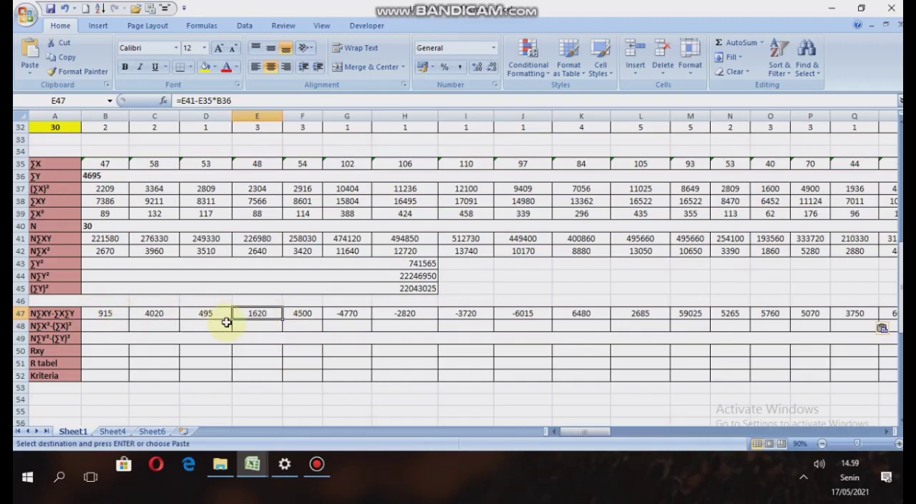
{"action": "left_click", "coordinate": [302, 313]}
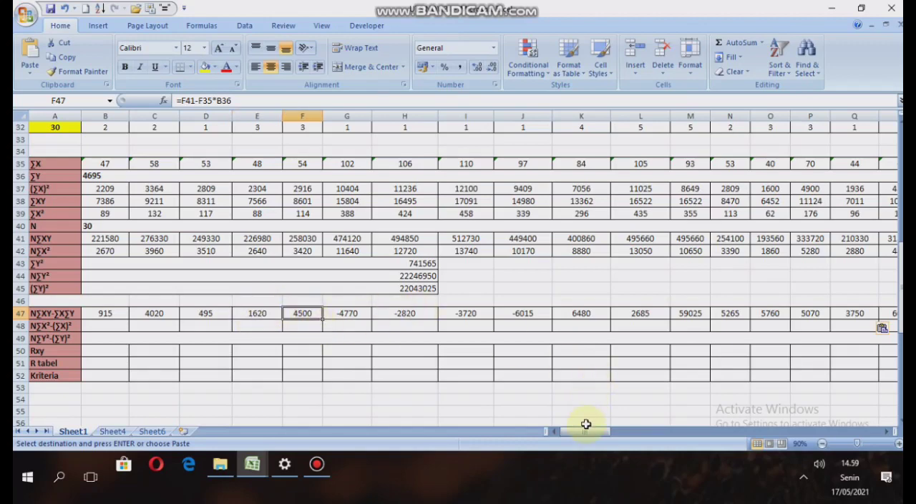
{"action": "left_click_drag", "start_coordinate": [584, 430], "coordinate": [634, 429]}
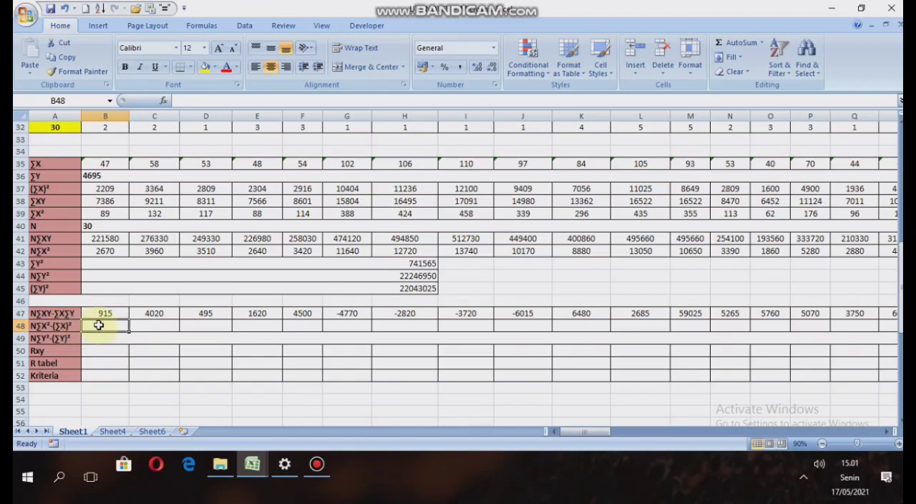
Enter =B42-B37 in B48 to calculate N∑X²-(∑X)² for the first item.
{"action": "type", "text": "="}
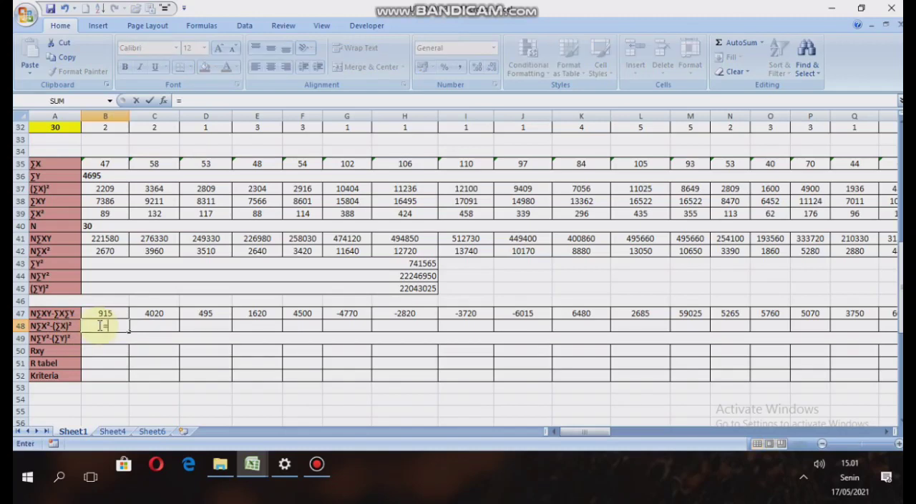
{"action": "left_click", "coordinate": [99, 252]}
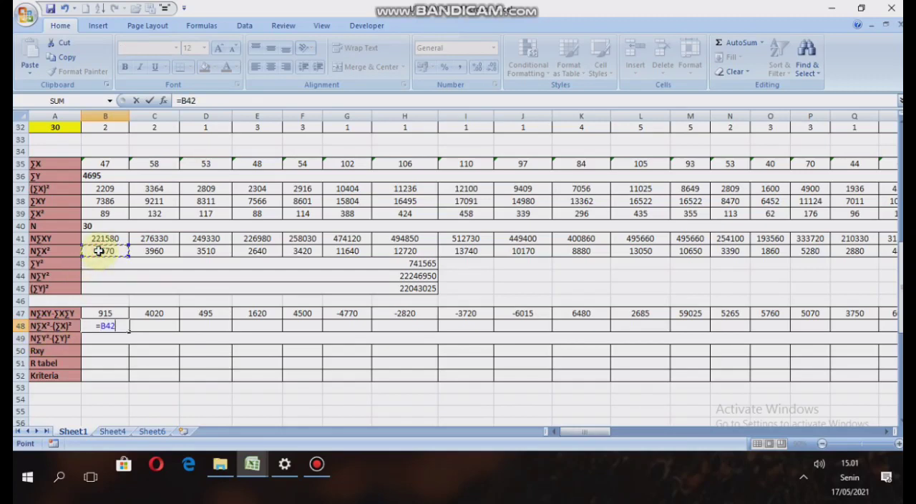
{"action": "type", "text": "-"}
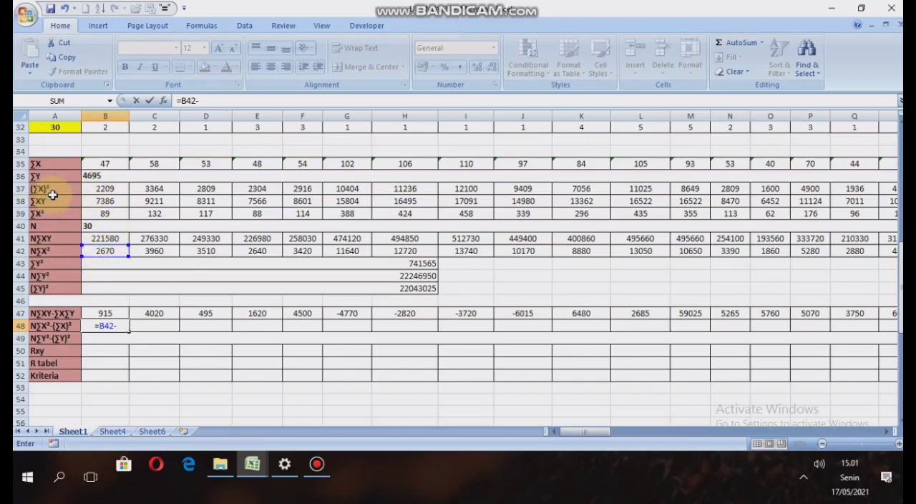
{"action": "left_click", "coordinate": [104, 189]}
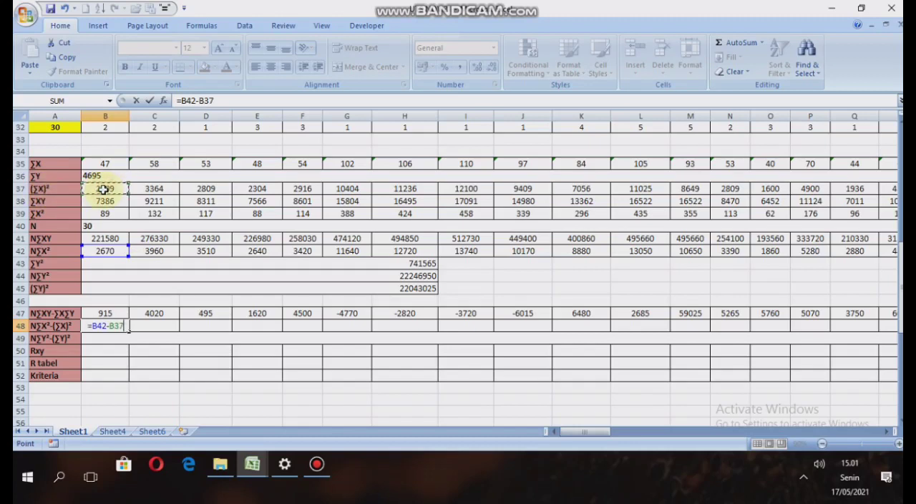
{"action": "key", "text": "Return"}
{"action": "scroll", "coordinate": [104, 189], "scroll_direction": "down", "scroll_amount": 2}
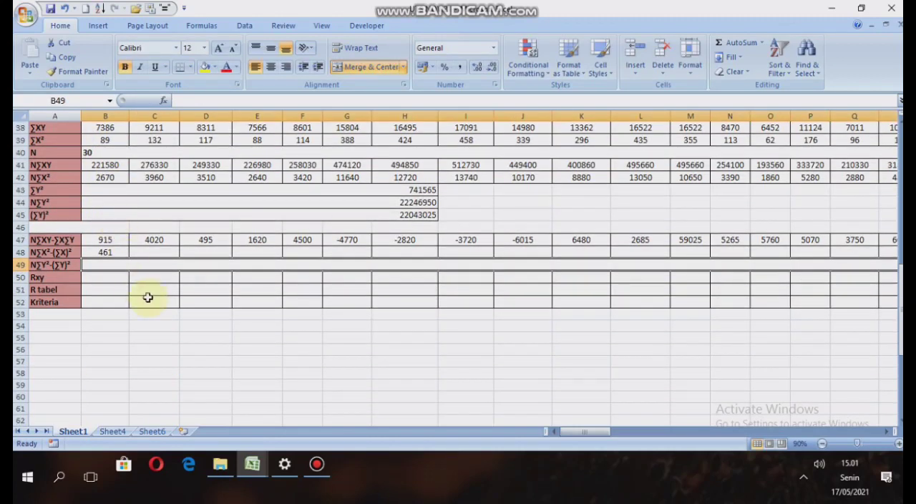
Fill the N∑X²-(∑X)² formula from B48 across row 48 through BO48 for all 66 items.
{"action": "left_click", "coordinate": [108, 252]}
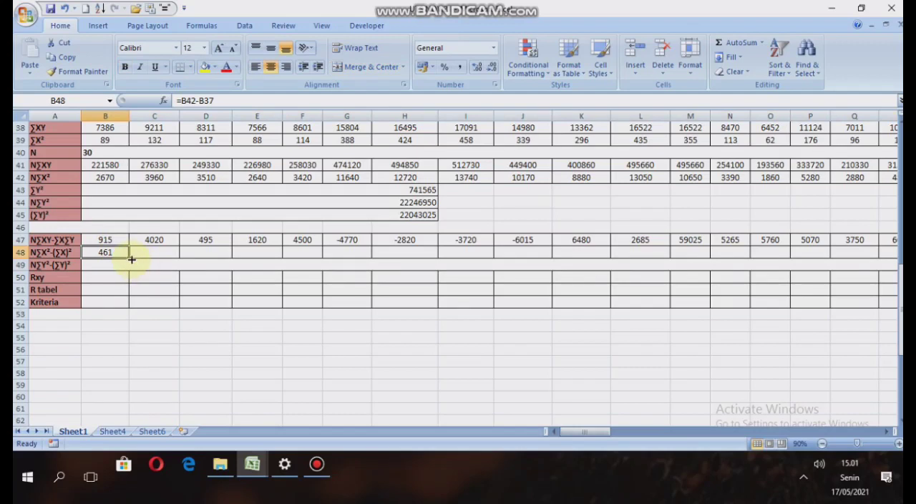
{"action": "left_click_drag", "start_coordinate": [132, 259], "coordinate": [845, 254]}
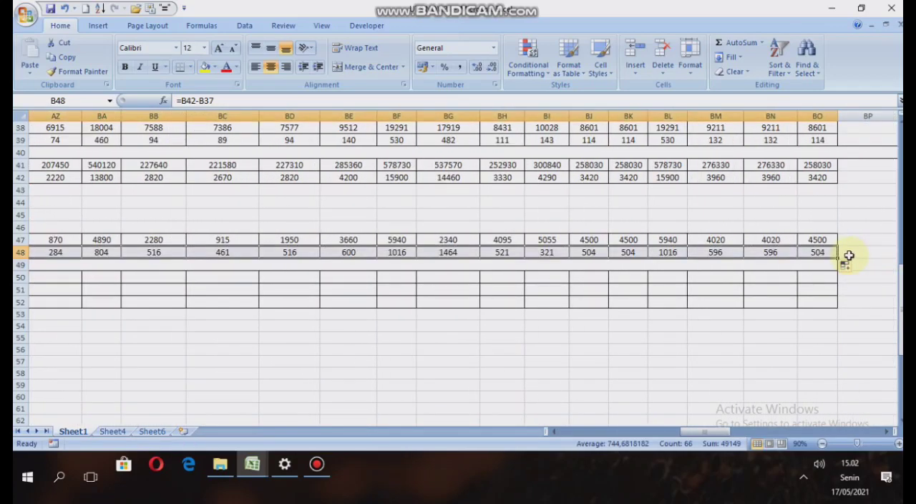
{"action": "left_click_drag", "start_coordinate": [719, 433], "coordinate": [586, 434]}
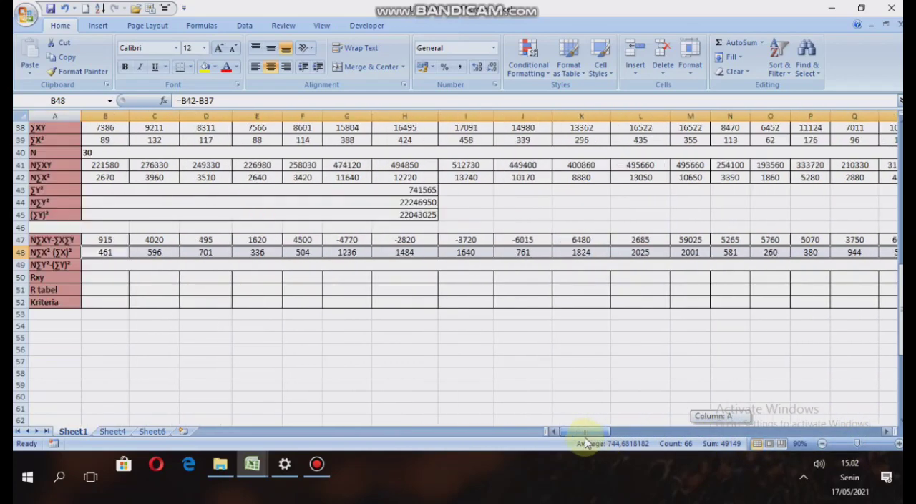
Enter =B44-B45 in the merged cell B49 to calculate N∑Y²-(∑Y)².
{"action": "left_click", "coordinate": [114, 263]}
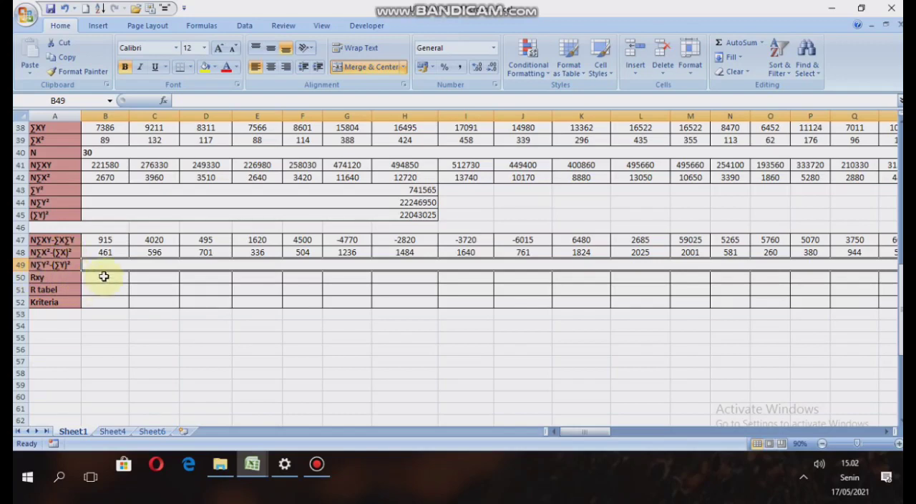
{"action": "type", "text": "="}
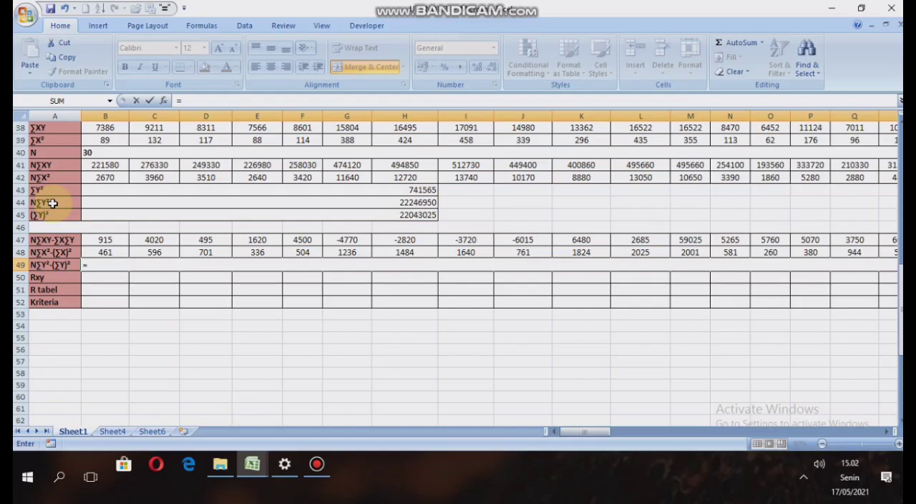
{"action": "left_click", "coordinate": [101, 202]}
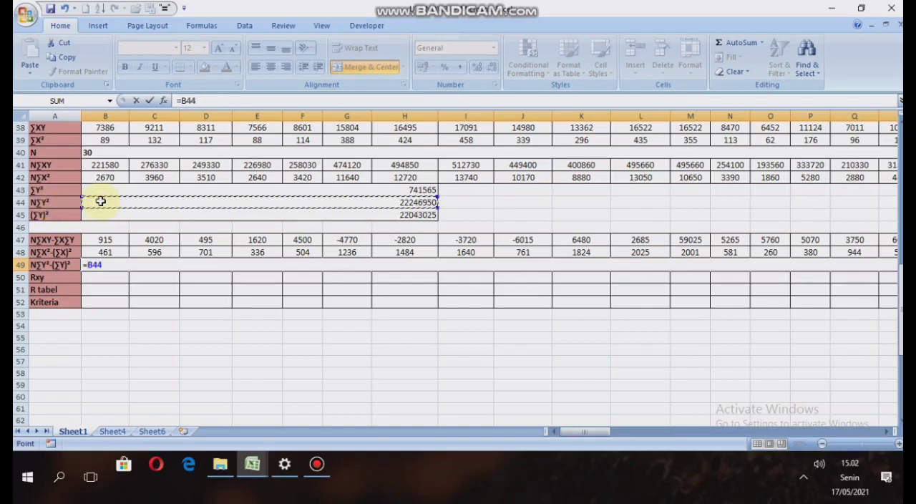
{"action": "type", "text": "-"}
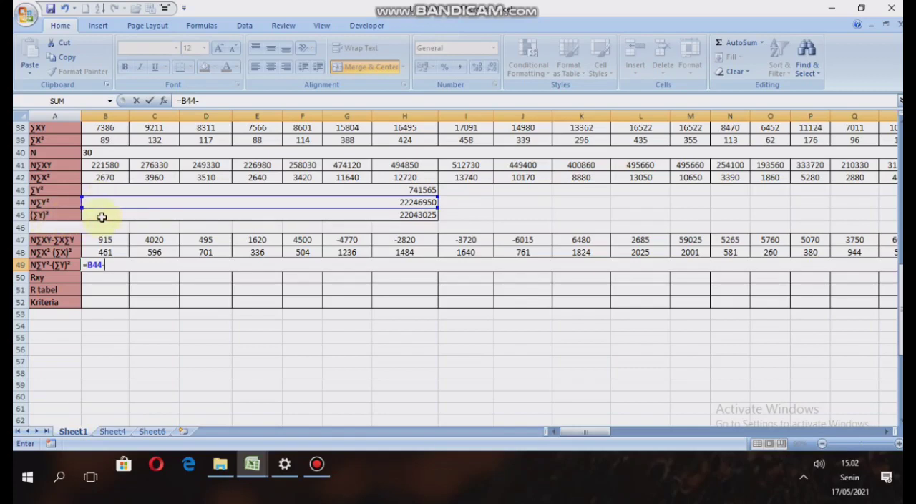
{"action": "left_click", "coordinate": [101, 217]}
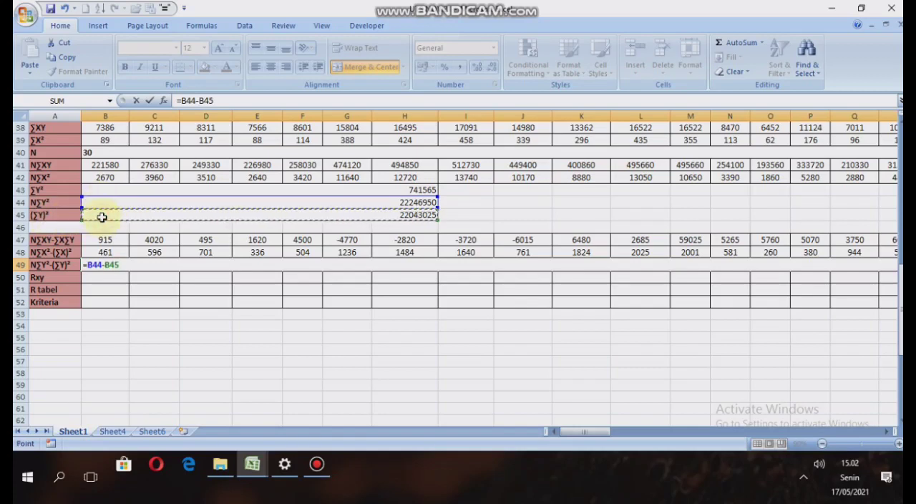
{"action": "key", "text": "Return"}
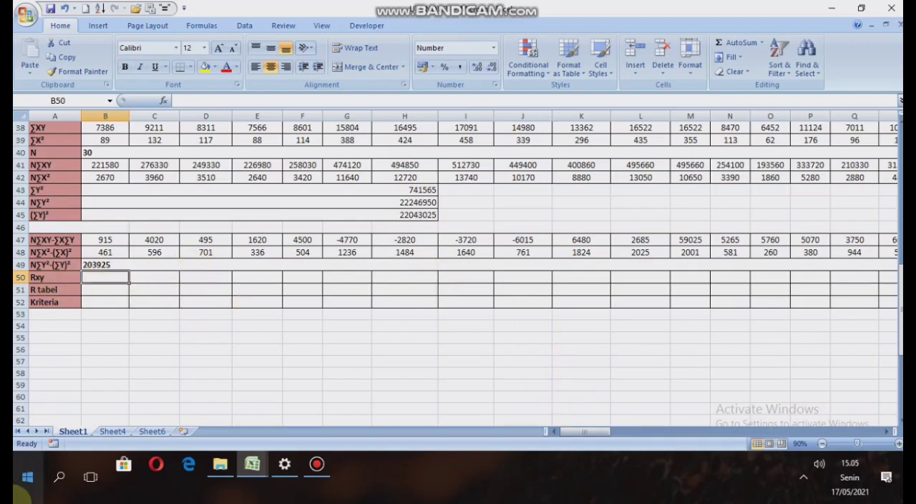
Consult the Rumus Manual Validitas formula for Rxy below the ∑X² table.
{"action": "left_click_drag", "start_coordinate": [606, 434], "coordinate": [757, 433]}
{"action": "scroll", "coordinate": [665, 365], "scroll_direction": "down", "scroll_amount": 6}
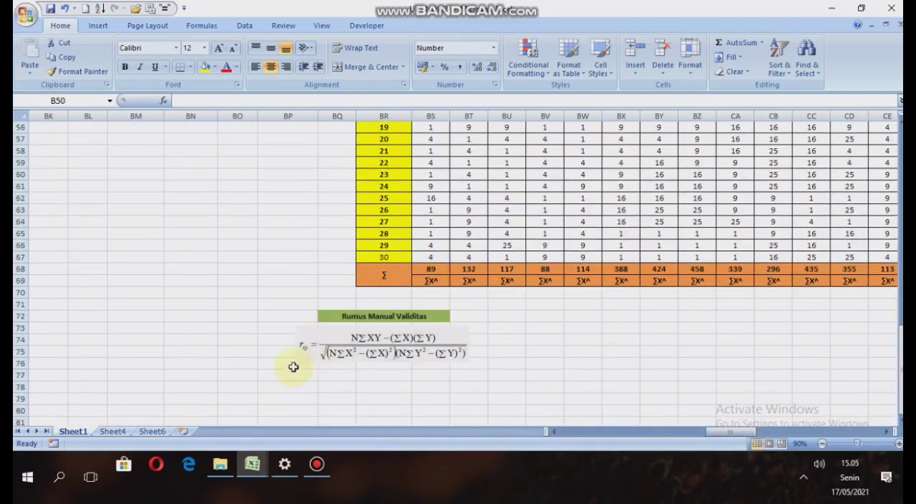
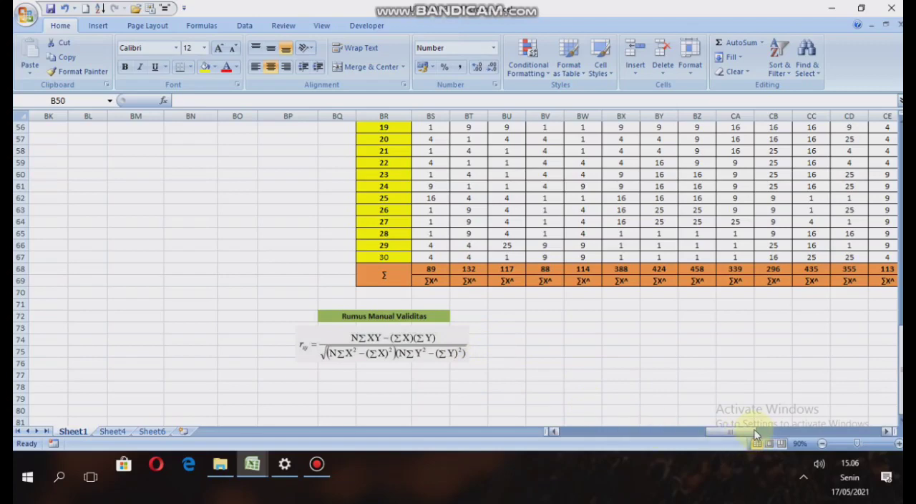
Enter =(B47)/SQRT(B48*B49) in B50 to calculate Rxy for the first item.
{"action": "left_click_drag", "start_coordinate": [748, 432], "coordinate": [569, 430]}
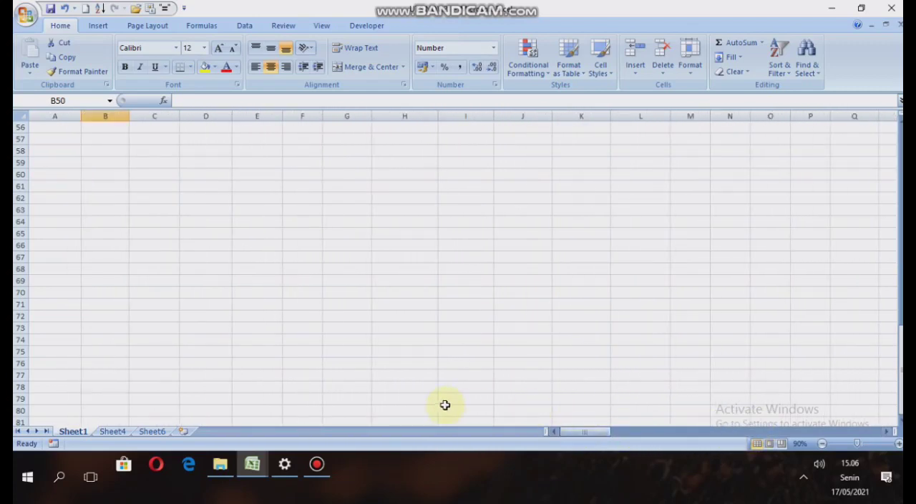
{"action": "scroll", "coordinate": [286, 358], "scroll_direction": "up", "scroll_amount": 6}
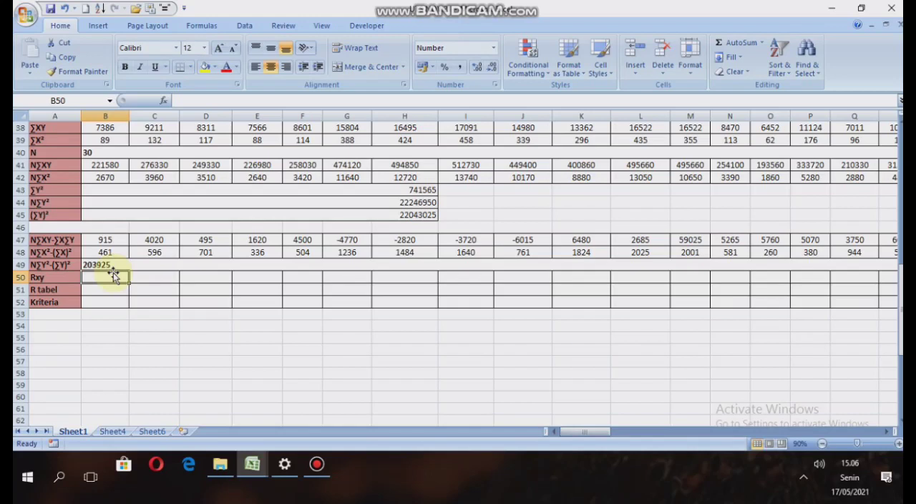
{"action": "type", "text": "="}
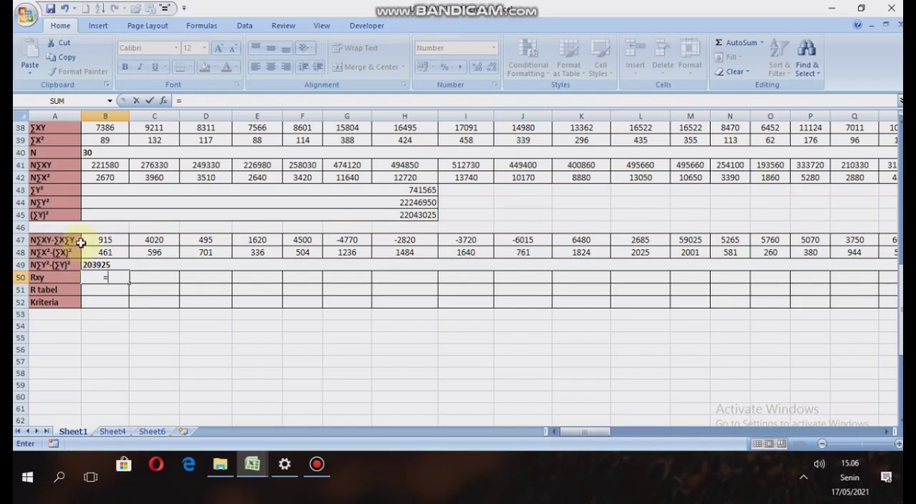
{"action": "left_click", "coordinate": [104, 243]}
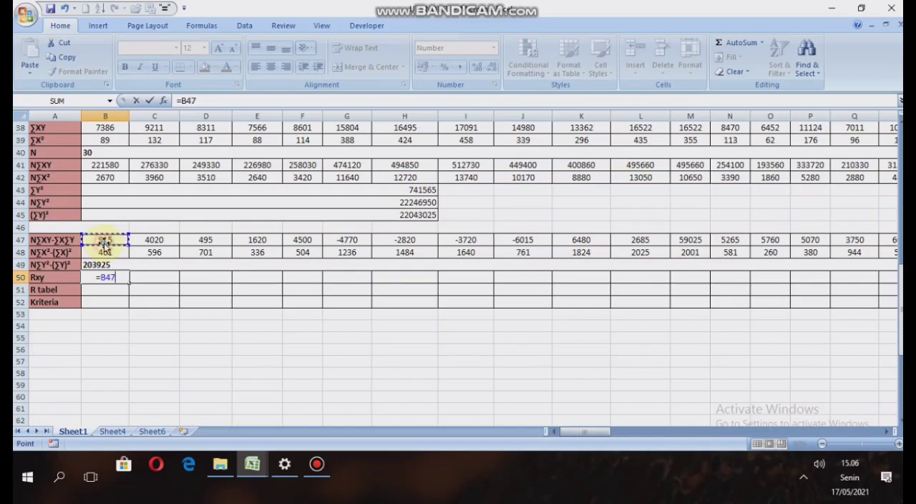
{"action": "left_click", "coordinate": [182, 101]}
{"action": "type", "text": "("}
{"action": "type", "text": ")/"}
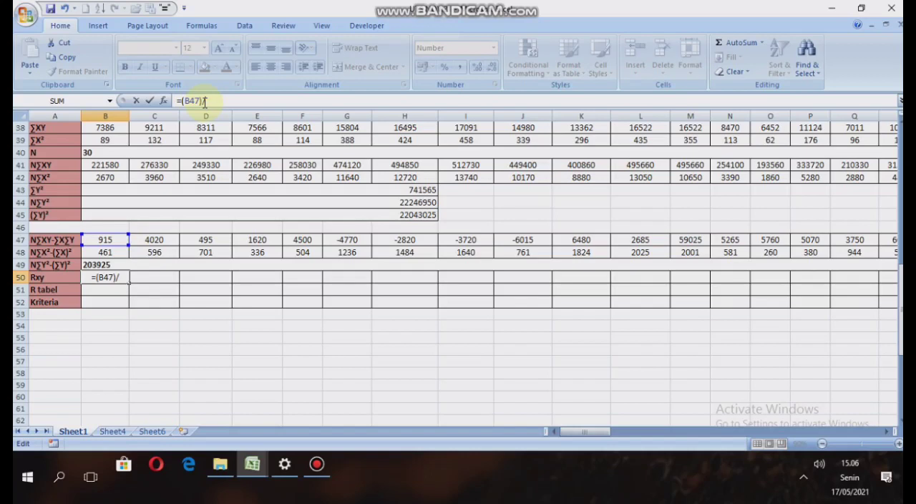
{"action": "type", "text": "sqrt"}
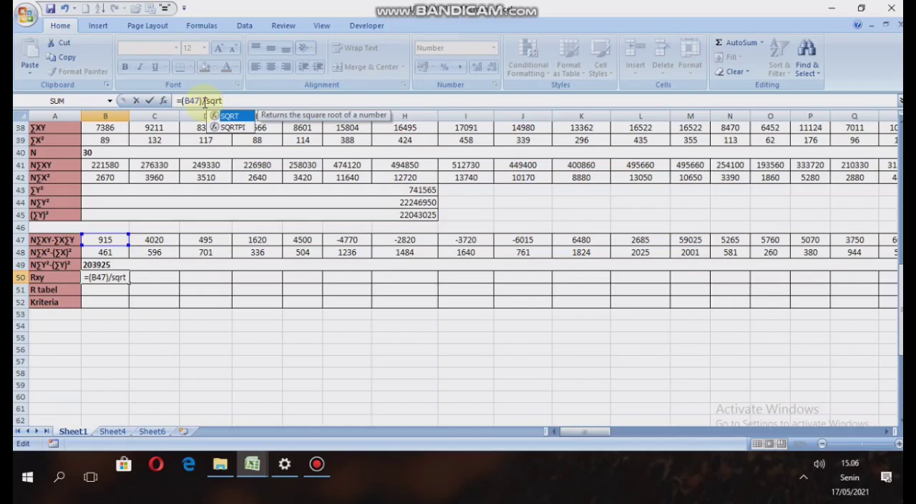
{"action": "type", "text": "("}
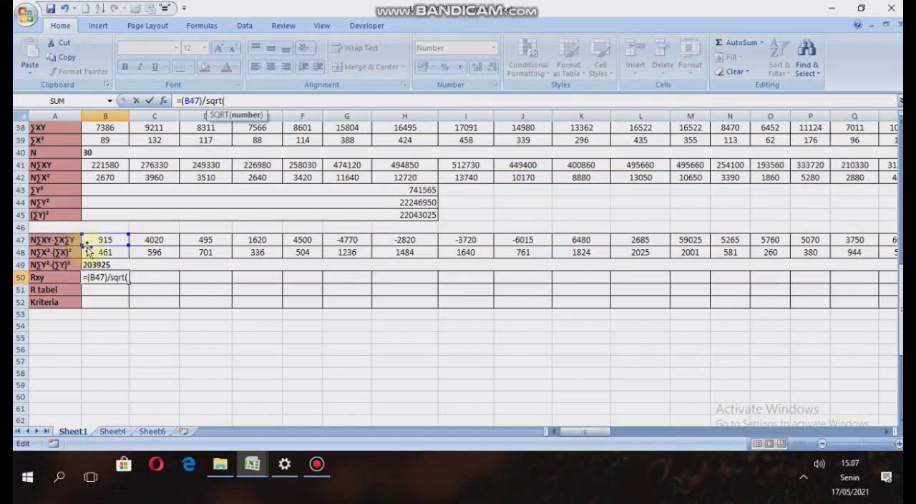
{"action": "left_click", "coordinate": [105, 255]}
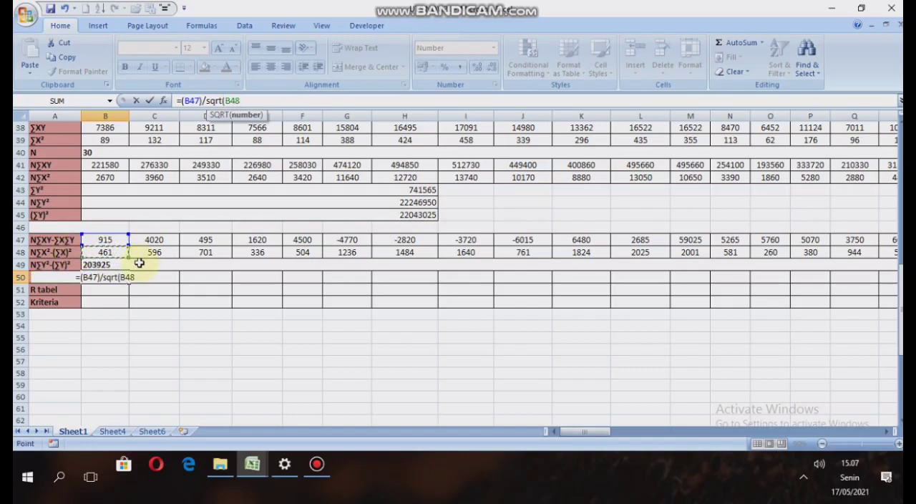
{"action": "type", "text": "*"}
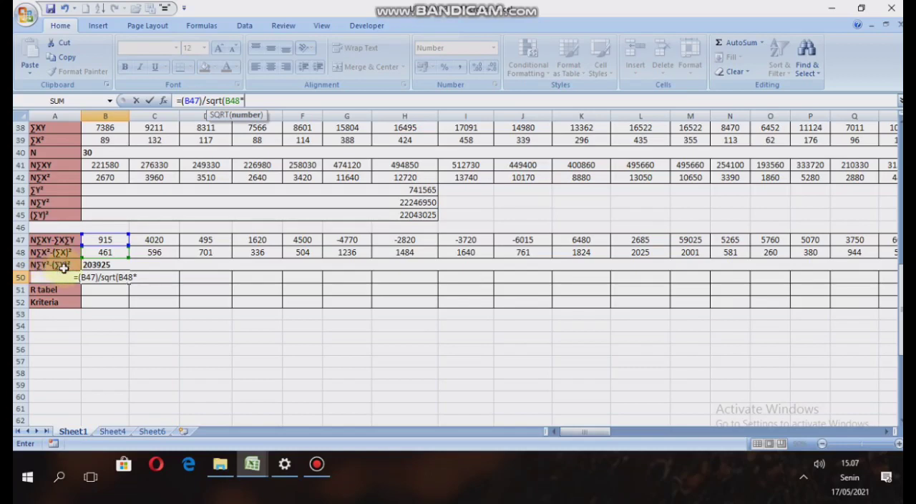
{"action": "left_click", "coordinate": [104, 264]}
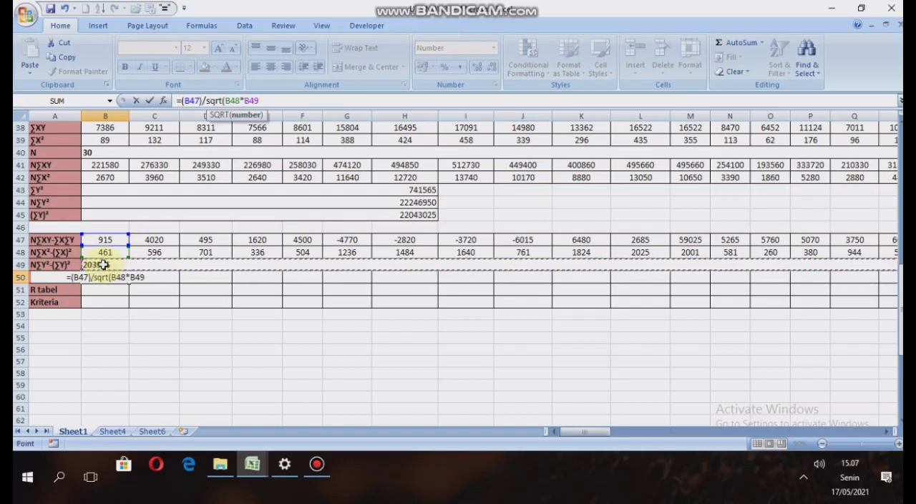
{"action": "type", "text": ")"}
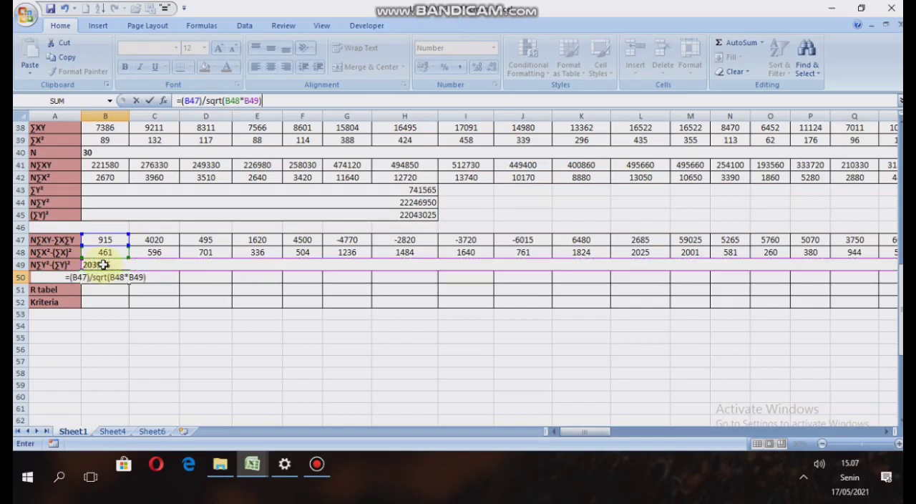
{"action": "key", "text": "Return"}
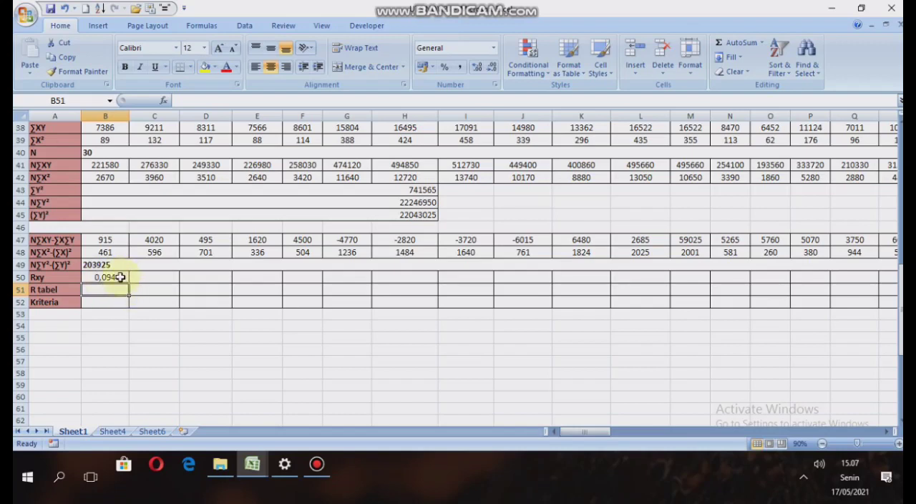
{"action": "left_click", "coordinate": [120, 277]}
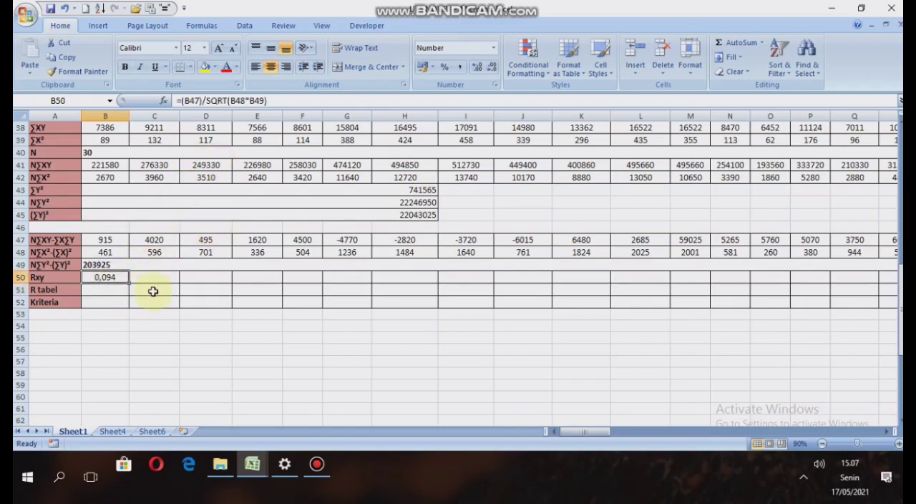
{"action": "left_click", "coordinate": [154, 278]}
{"action": "left_click", "coordinate": [187, 278]}
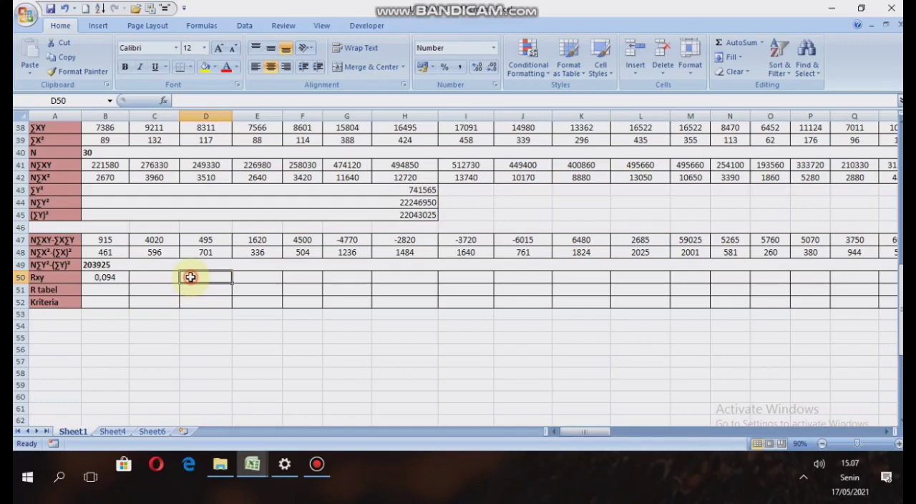
{"action": "left_click", "coordinate": [253, 275]}
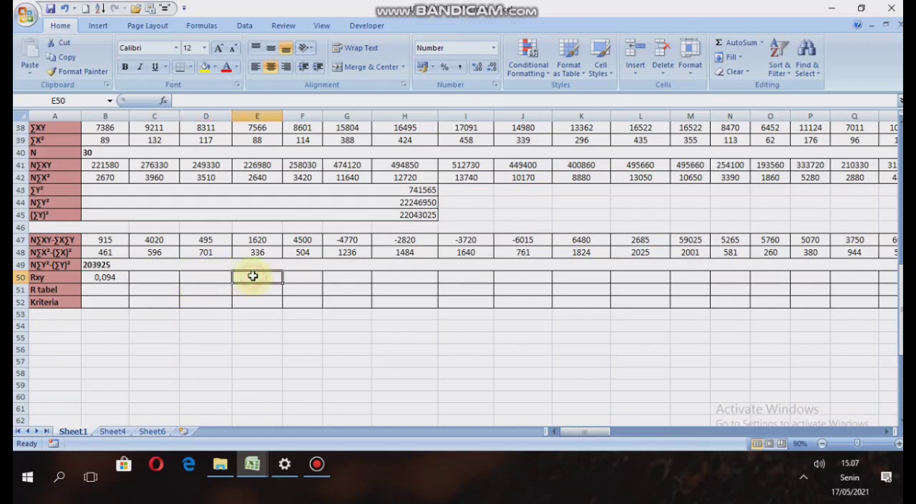
{"action": "left_click", "coordinate": [106, 279]}
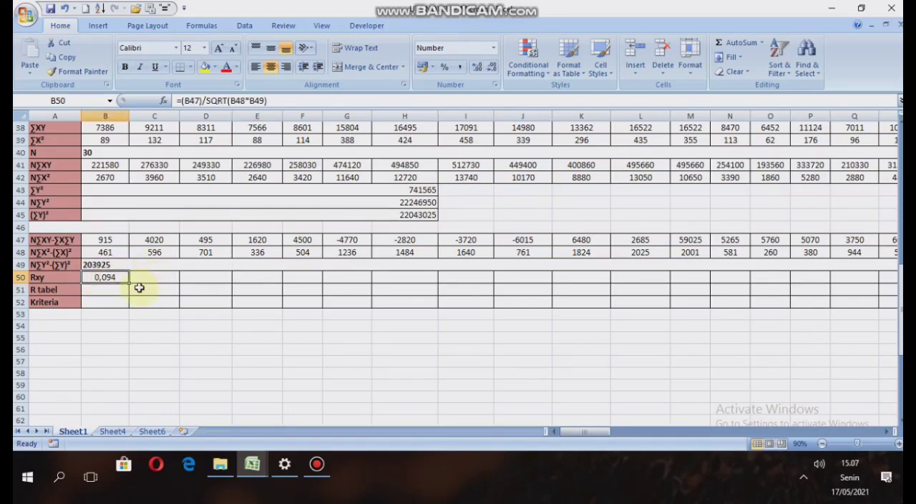
{"action": "left_click", "coordinate": [144, 278]}
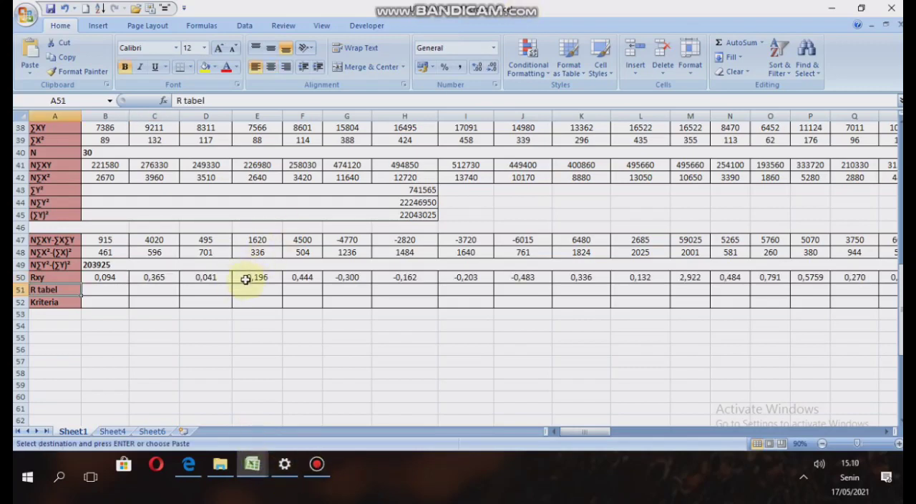
Switch to the TABEL R PRODUCT MOMENT document in Edge and look up the 5% significance value for N = 30.
{"action": "left_click", "coordinate": [76, 292]}
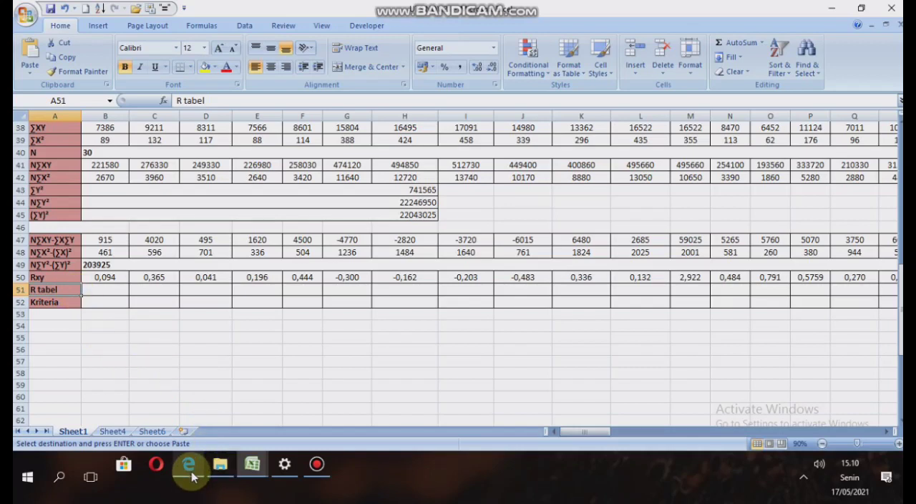
{"action": "mouse_move", "coordinate": [192, 477]}
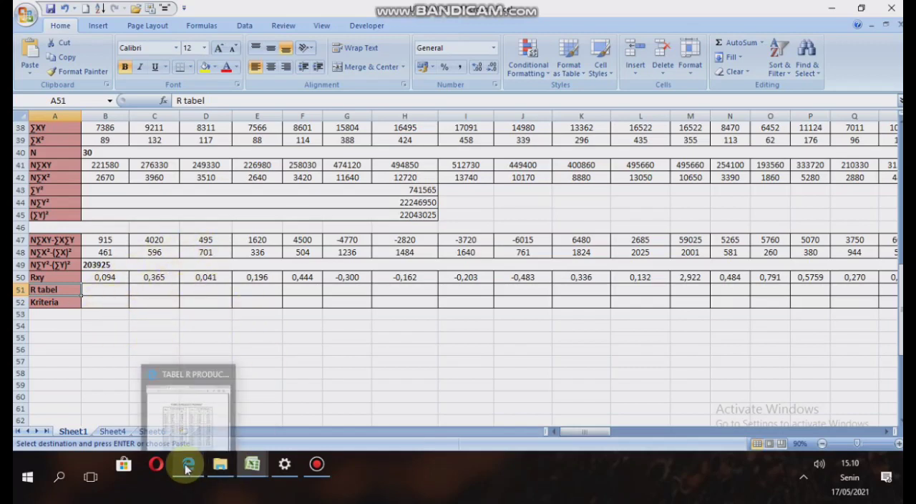
{"action": "left_click", "coordinate": [245, 367]}
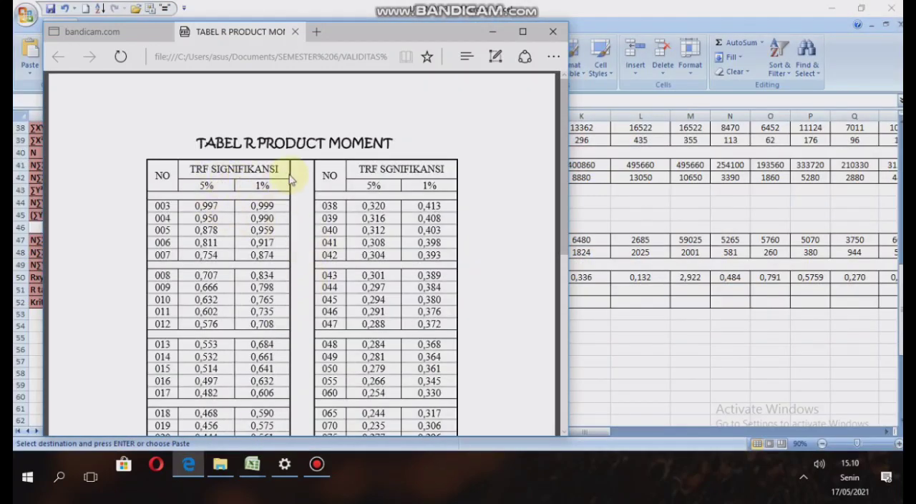
{"action": "scroll", "coordinate": [290, 178], "scroll_direction": "down", "scroll_amount": 1}
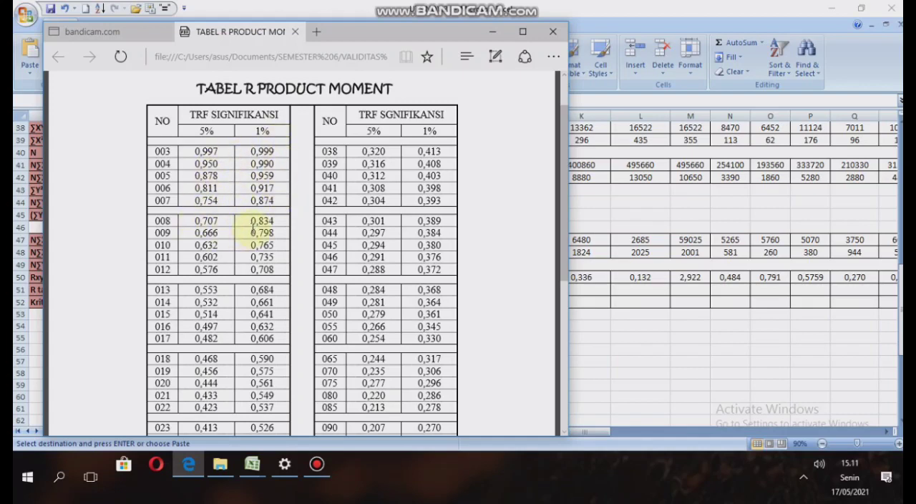
{"action": "scroll", "coordinate": [227, 276], "scroll_direction": "down", "scroll_amount": 2}
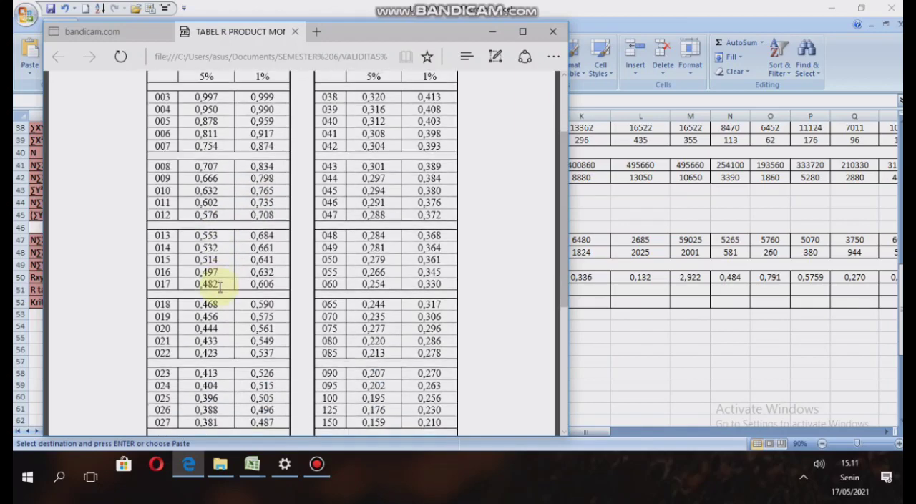
{"action": "scroll", "coordinate": [220, 287], "scroll_direction": "down", "scroll_amount": 1}
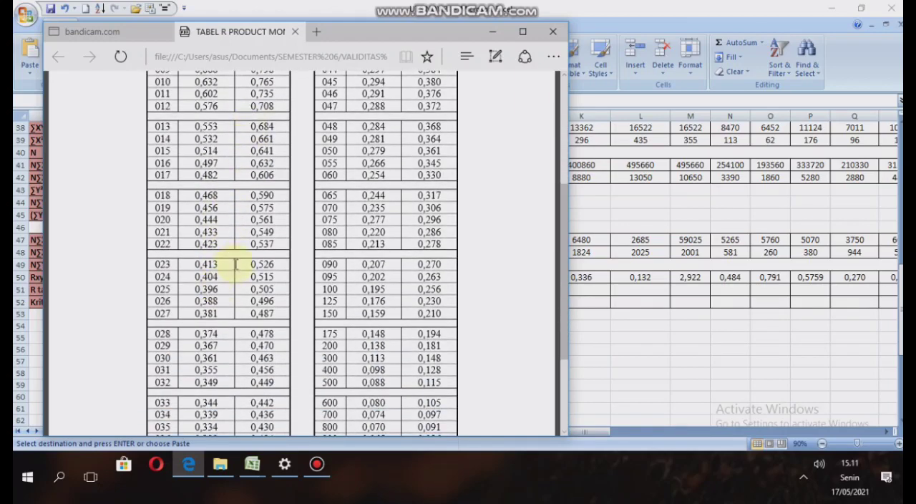
{"action": "scroll", "coordinate": [233, 262], "scroll_direction": "up", "scroll_amount": 1}
{"action": "scroll", "coordinate": [237, 237], "scroll_direction": "down", "scroll_amount": 2}
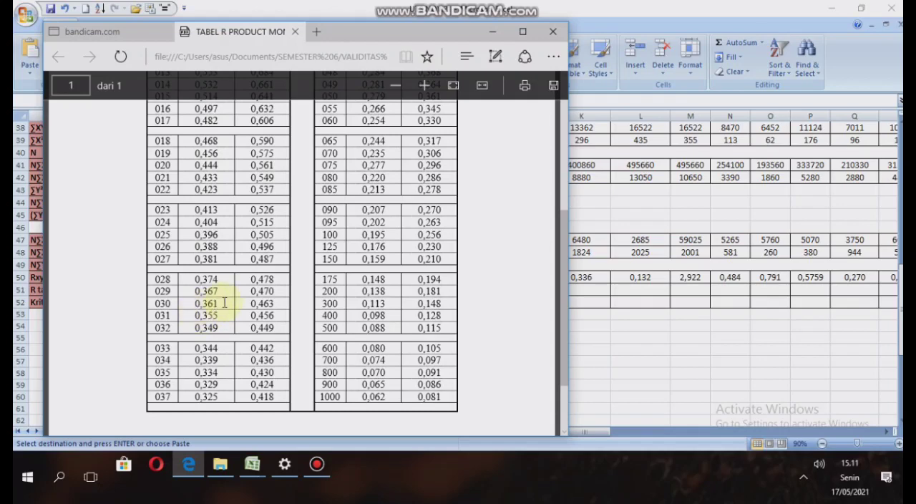
{"action": "left_click", "coordinate": [492, 32]}
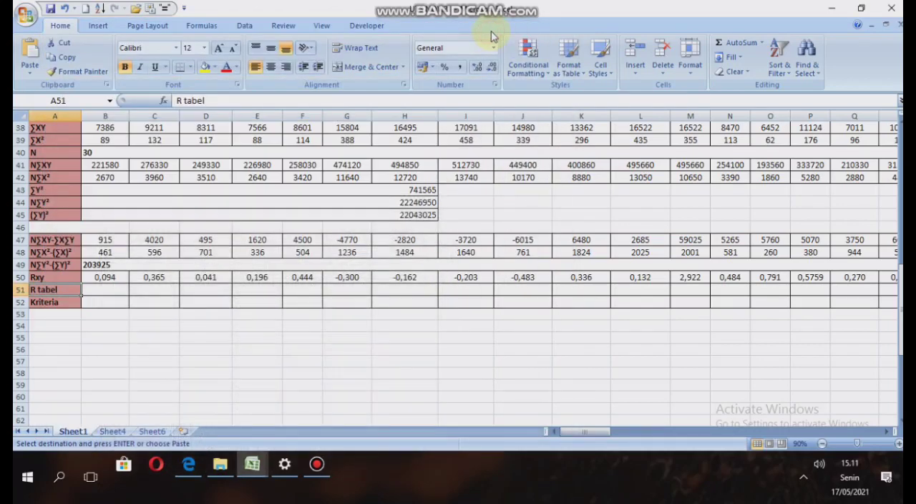
Enter 0,361 as the R tabel value in B51 and fill it across row 51 through BO51.
{"action": "left_click", "coordinate": [114, 287]}
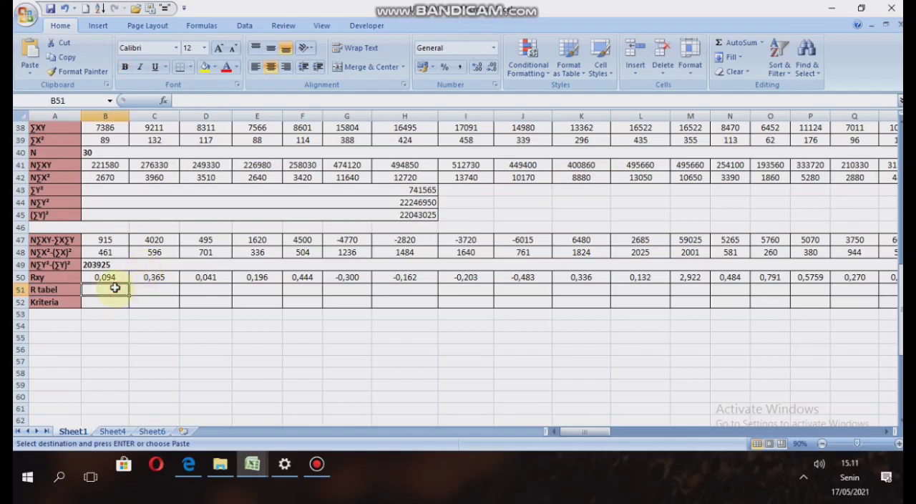
{"action": "type", "text": "0,361"}
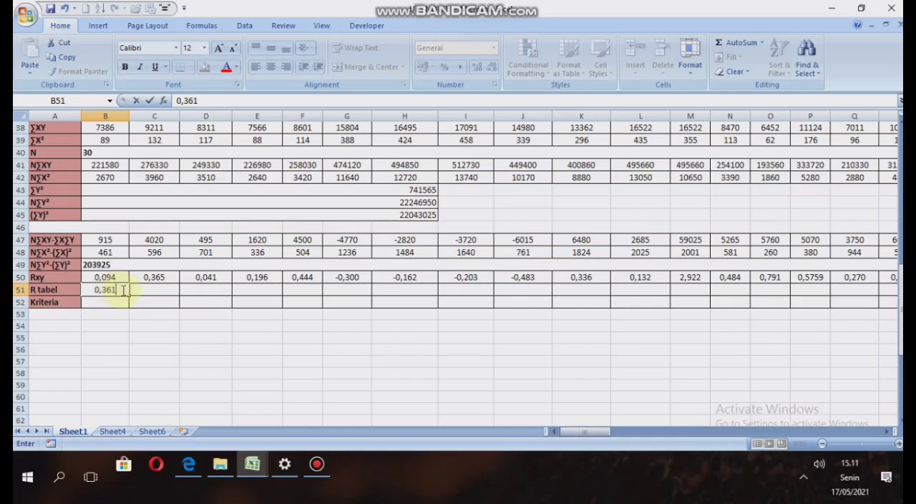
{"action": "left_click", "coordinate": [132, 293]}
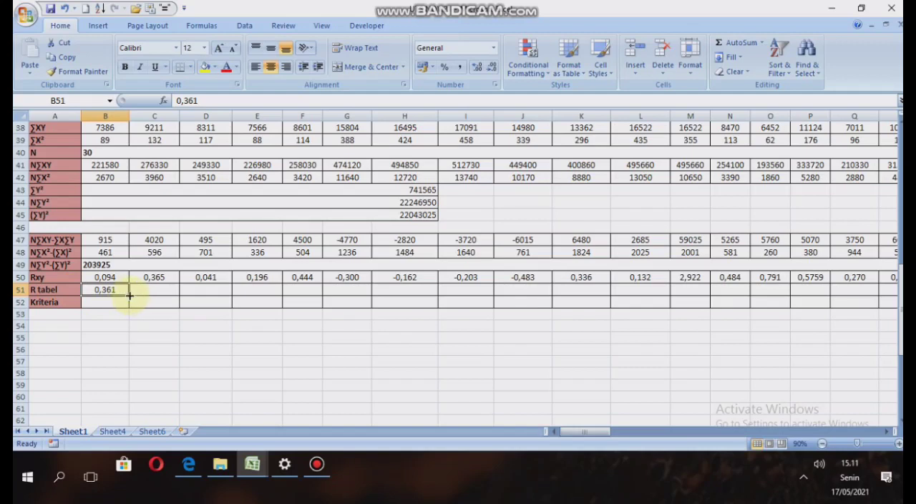
{"action": "left_click_drag", "start_coordinate": [129, 295], "coordinate": [895, 283]}
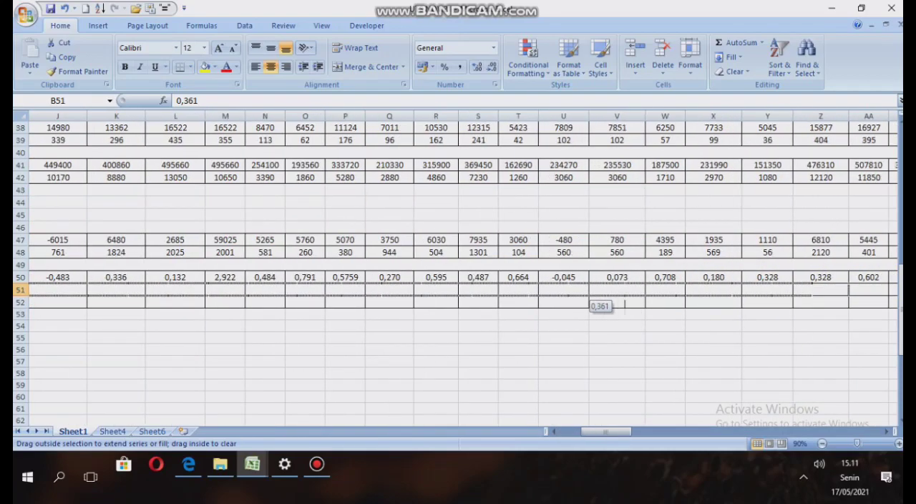
{"action": "left_click_drag", "start_coordinate": [590, 297], "coordinate": [777, 289]}
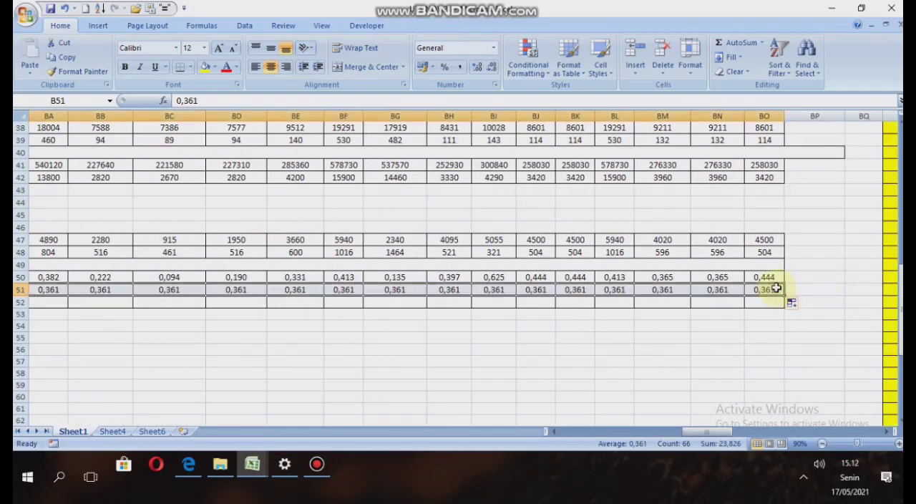
Enter =IF(B50>B51;"valid";"tidak valid") in B52 to determine the Kriteria for the first item.
{"action": "left_click_drag", "start_coordinate": [709, 431], "coordinate": [551, 430]}
{"action": "left_click", "coordinate": [92, 312]}
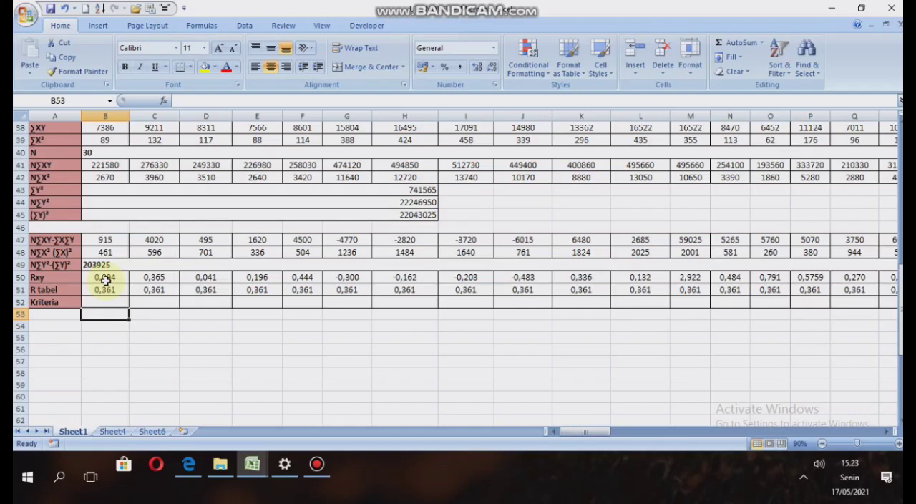
{"action": "left_click", "coordinate": [122, 302]}
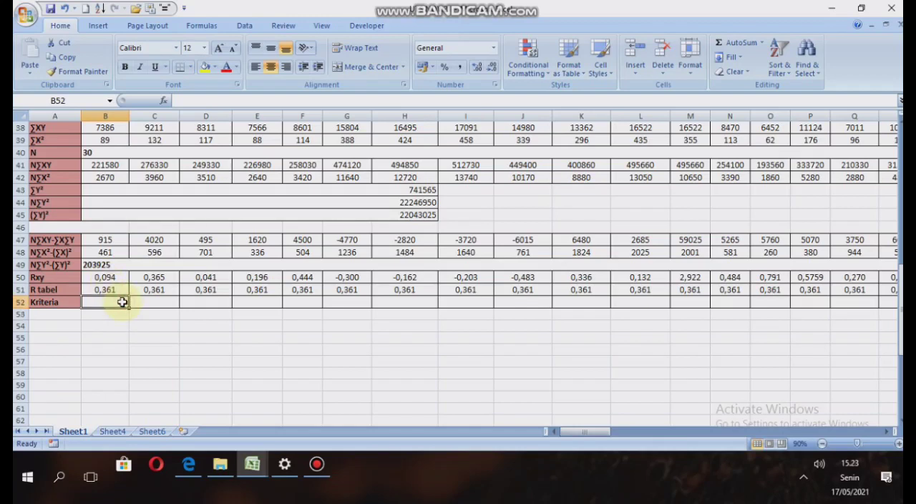
{"action": "type", "text": "="}
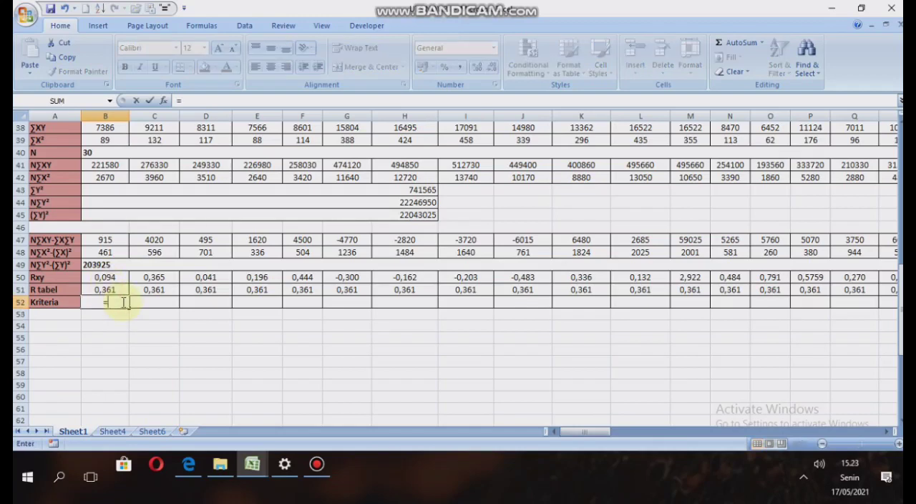
{"action": "type", "text": "if"}
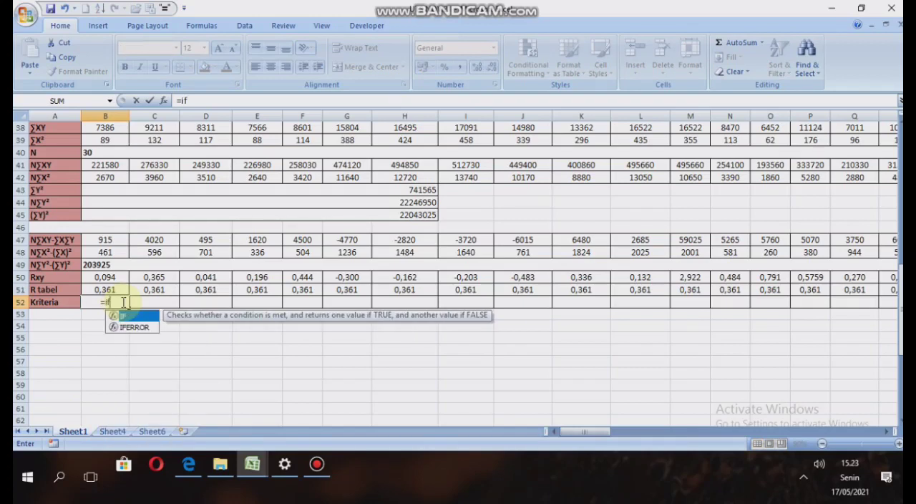
{"action": "type", "text": "("}
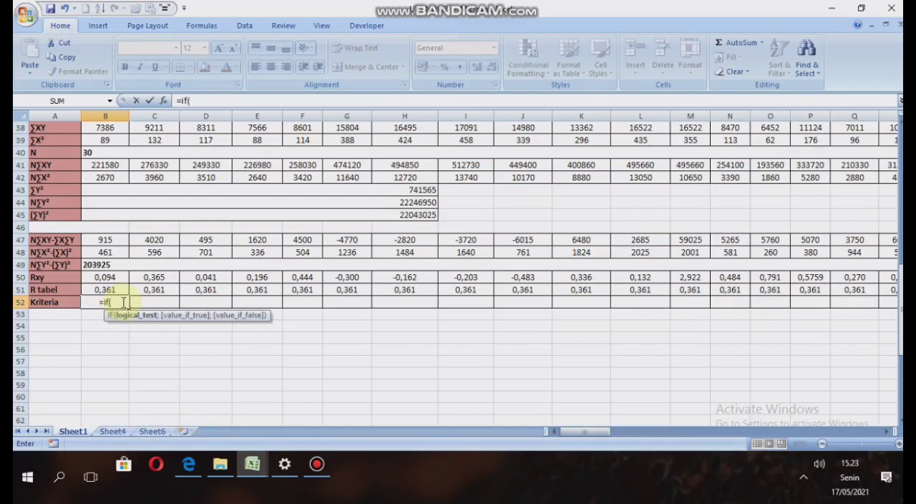
{"action": "left_click", "coordinate": [104, 277]}
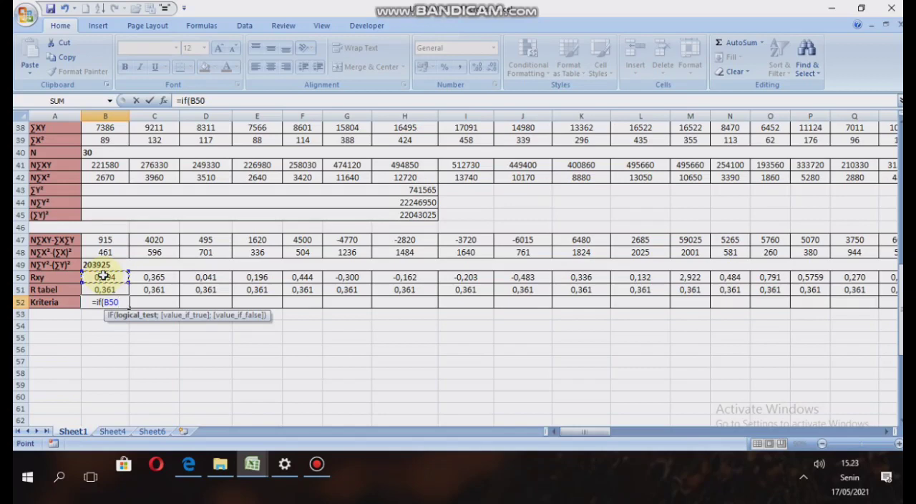
{"action": "type", "text": ">"}
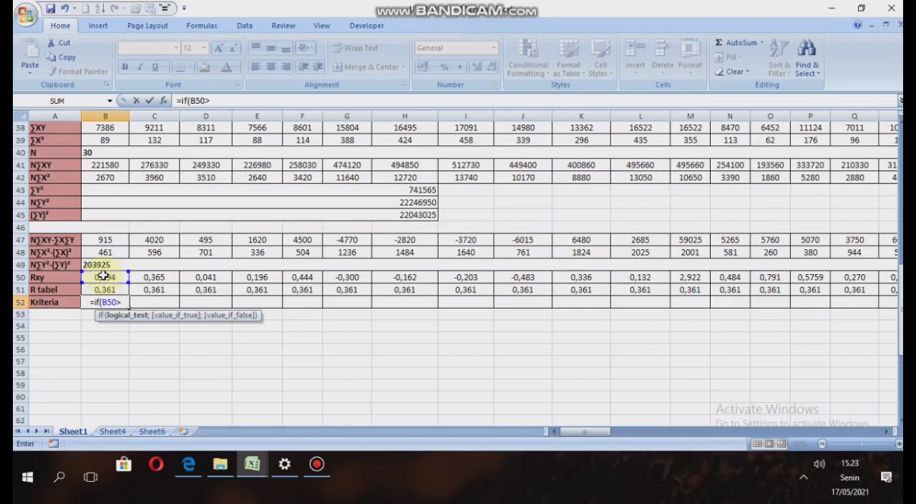
{"action": "left_click", "coordinate": [113, 291]}
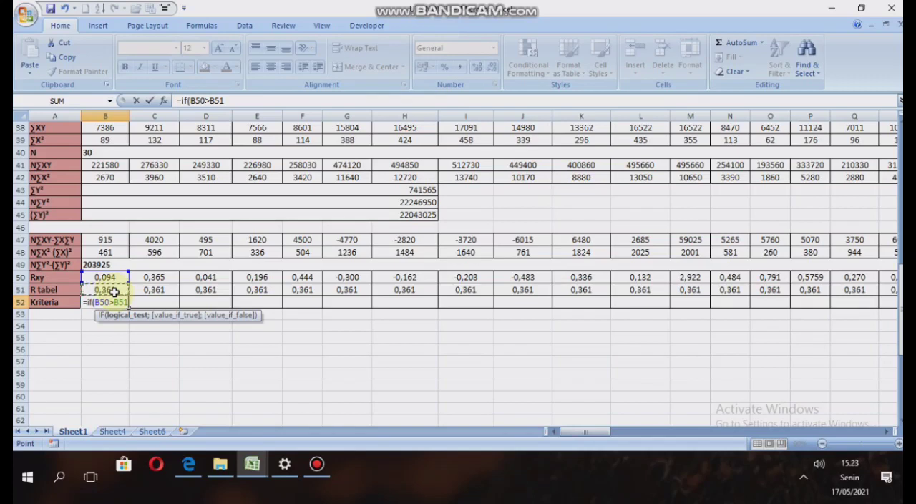
{"action": "type", "text": ";"}
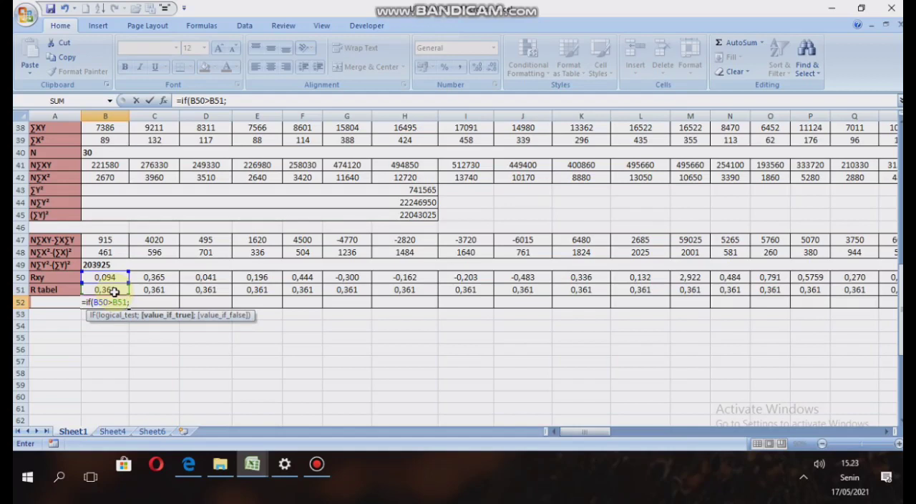
{"action": "type", "text": "\"valid"}
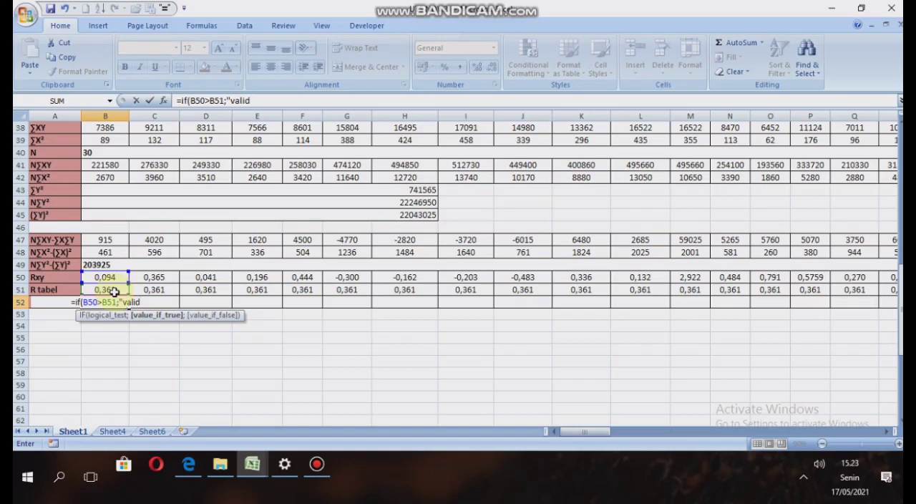
{"action": "type", "text": "\""}
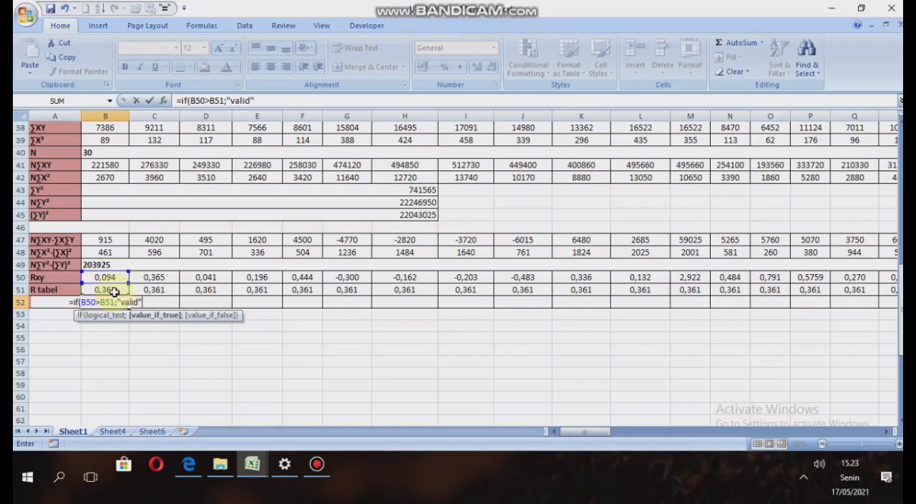
{"action": "type", "text": ";\""}
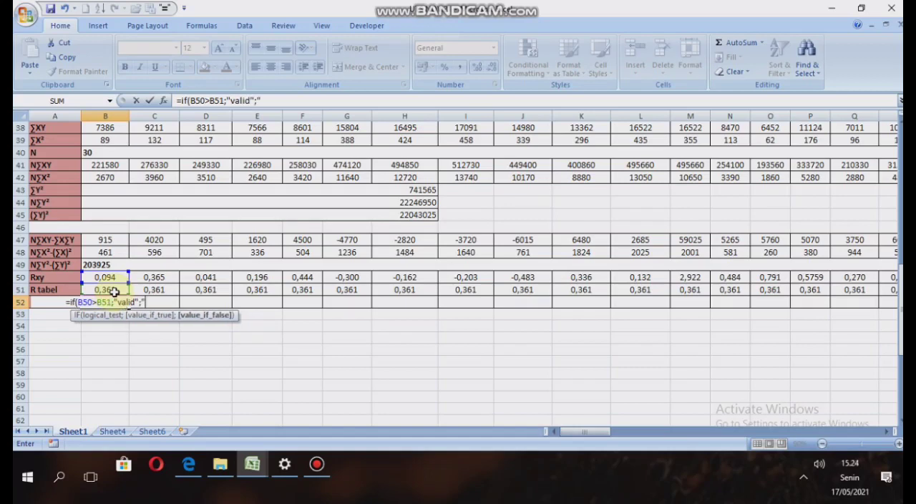
{"action": "type", "text": "tidak"}
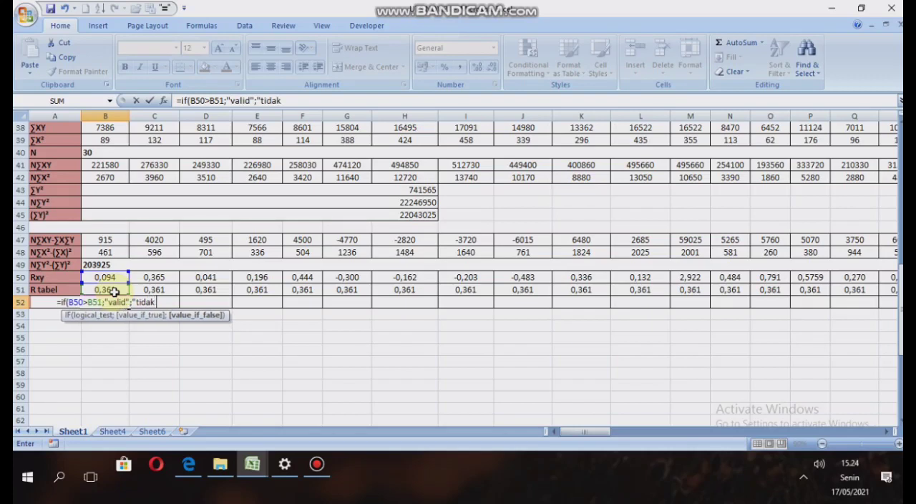
{"action": "type", "text": " valid"}
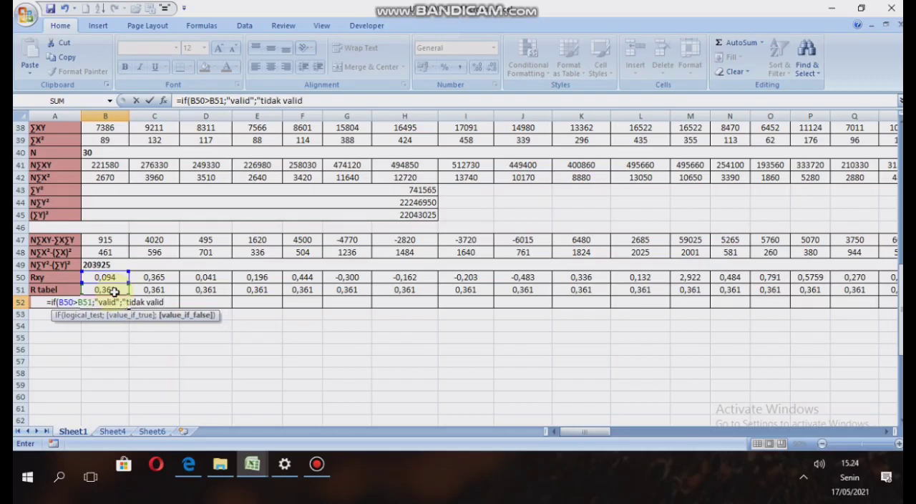
{"action": "type", "text": "\""}
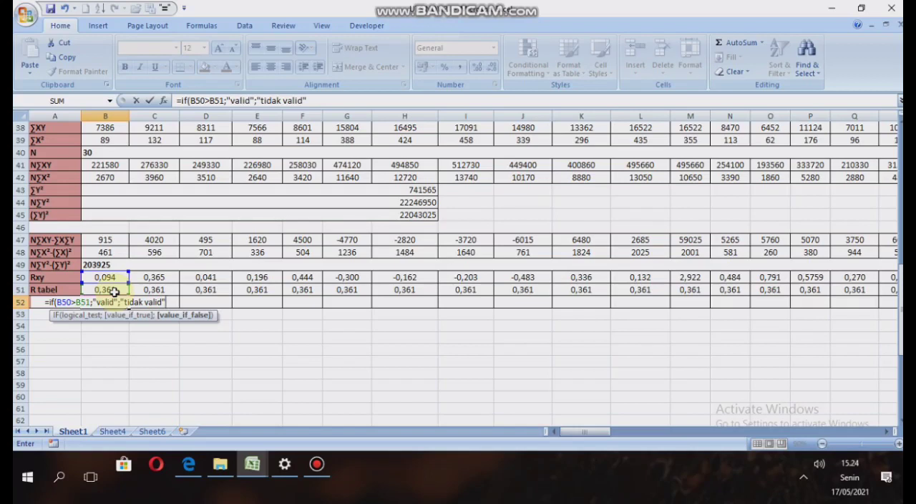
{"action": "type", "text": ")"}
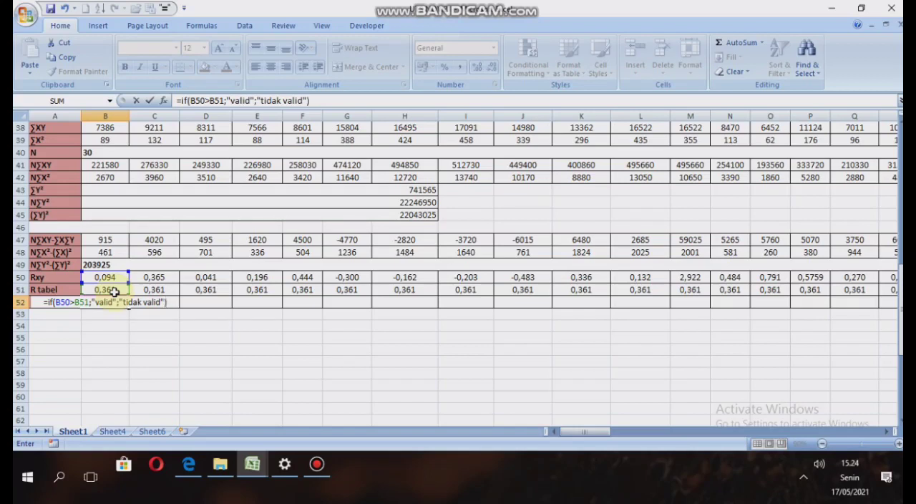
{"action": "key", "text": "Return"}
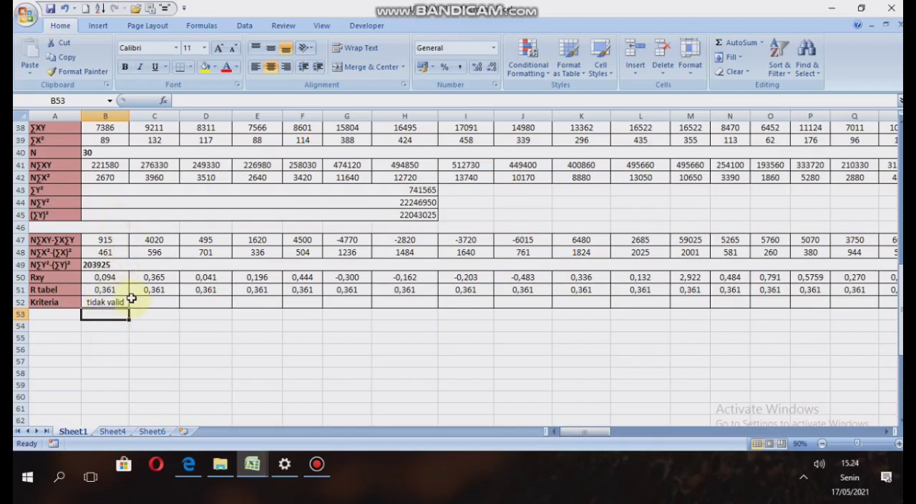
Fill the Kriteria formula from B52 across row 52 through BO52.
{"action": "left_click", "coordinate": [118, 302]}
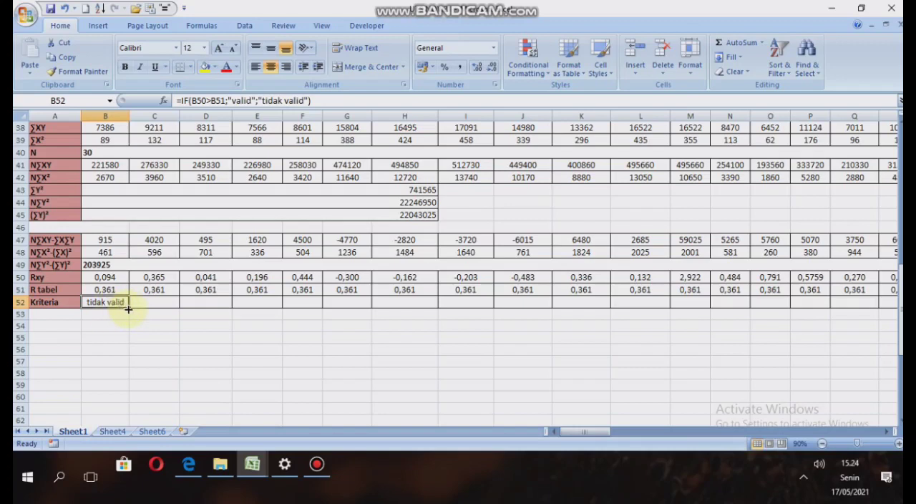
{"action": "left_click_drag", "start_coordinate": [129, 308], "coordinate": [254, 303]}
{"action": "left_click", "coordinate": [159, 304]}
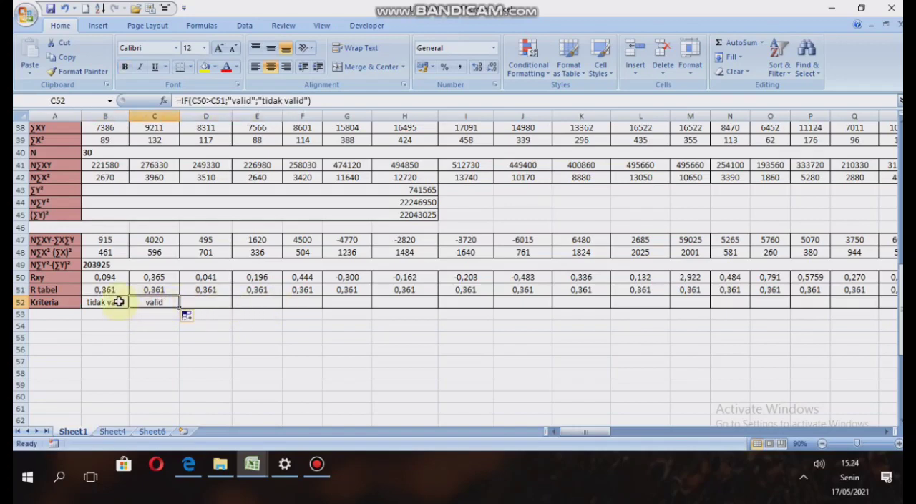
{"action": "left_click", "coordinate": [122, 304]}
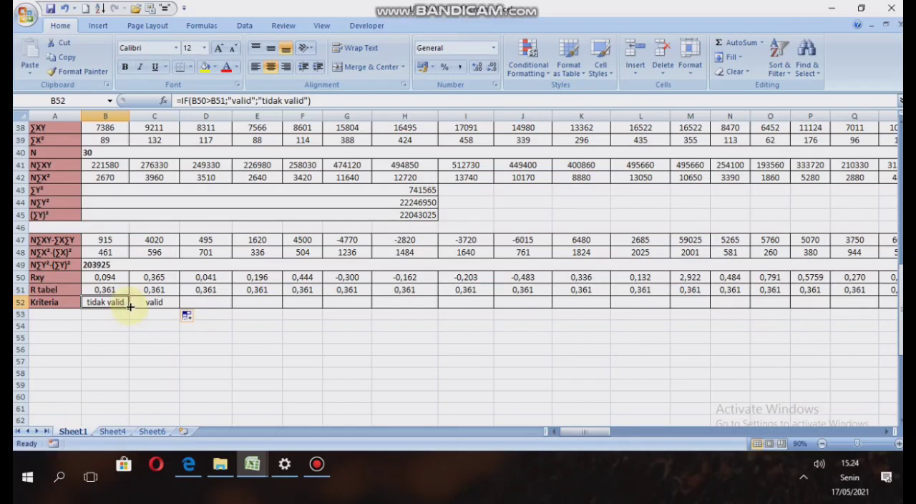
{"action": "left_click_drag", "start_coordinate": [130, 307], "coordinate": [835, 307]}
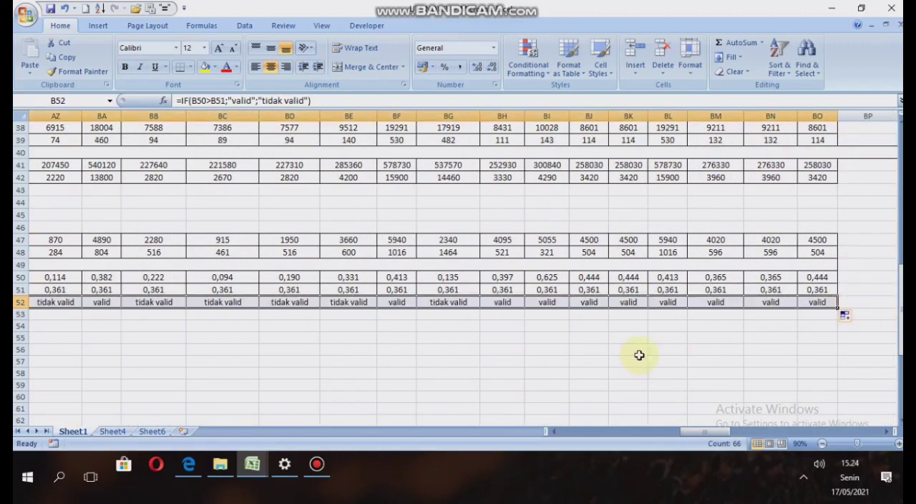
Review the Kriteria results and their formulas for the first five items, B52 through F52.
{"action": "left_click", "coordinate": [348, 360]}
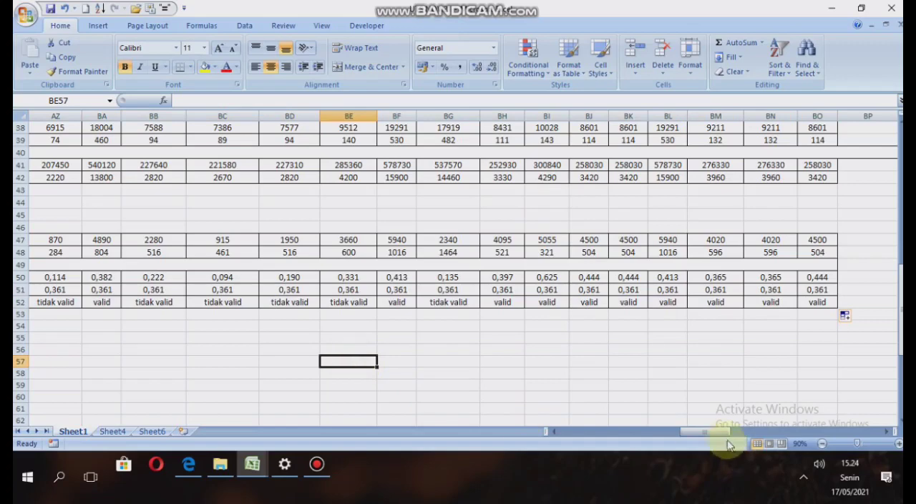
{"action": "left_click_drag", "start_coordinate": [720, 433], "coordinate": [491, 446]}
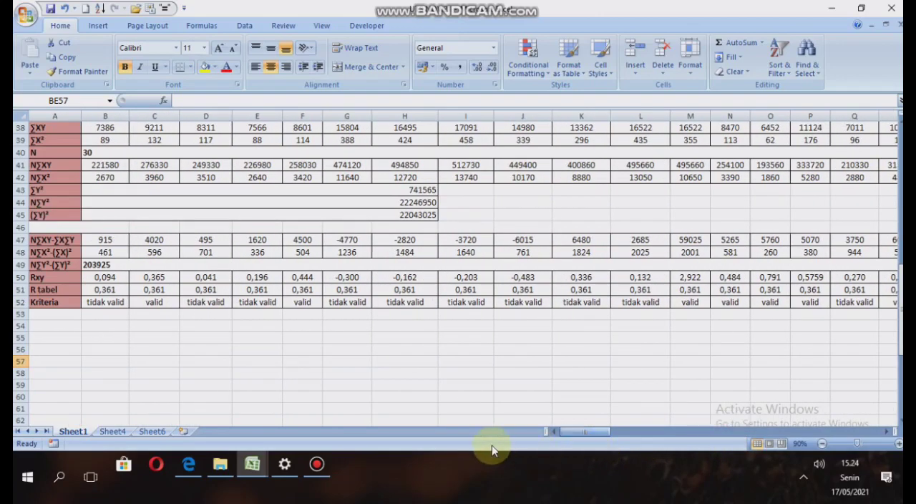
{"action": "left_click", "coordinate": [110, 302]}
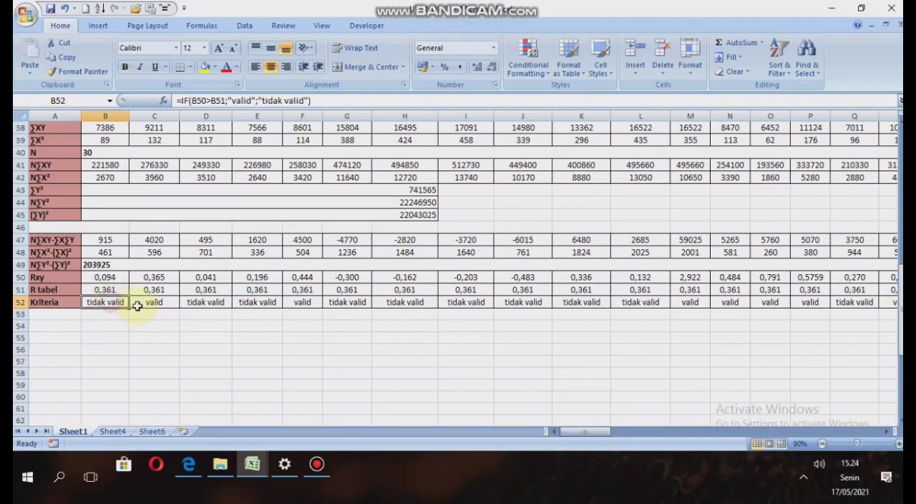
{"action": "left_click", "coordinate": [156, 303]}
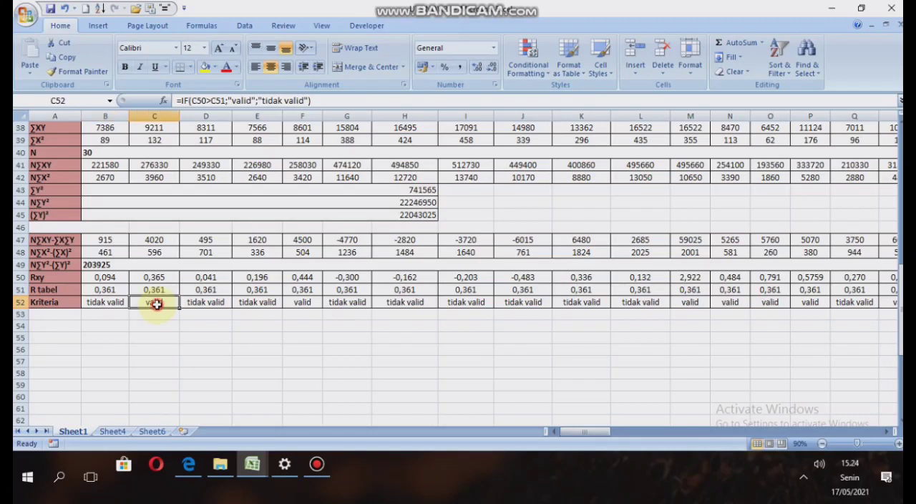
{"action": "left_click", "coordinate": [219, 302]}
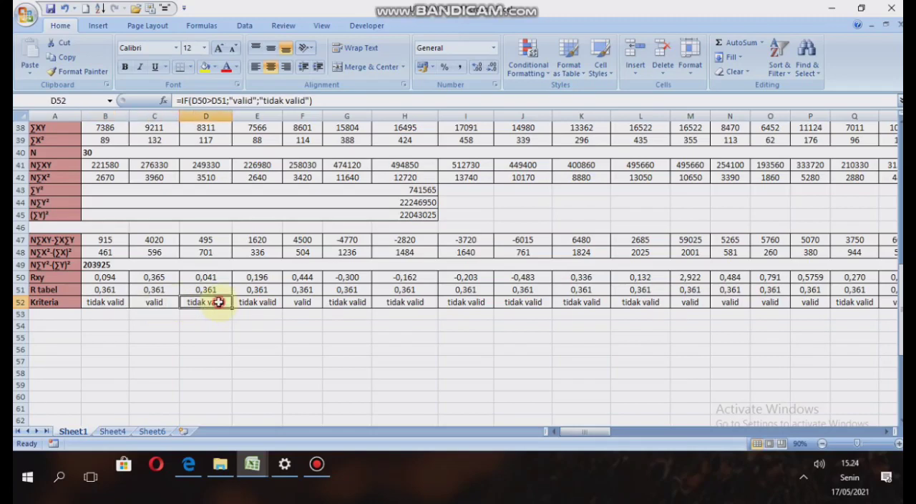
{"action": "left_click", "coordinate": [259, 302]}
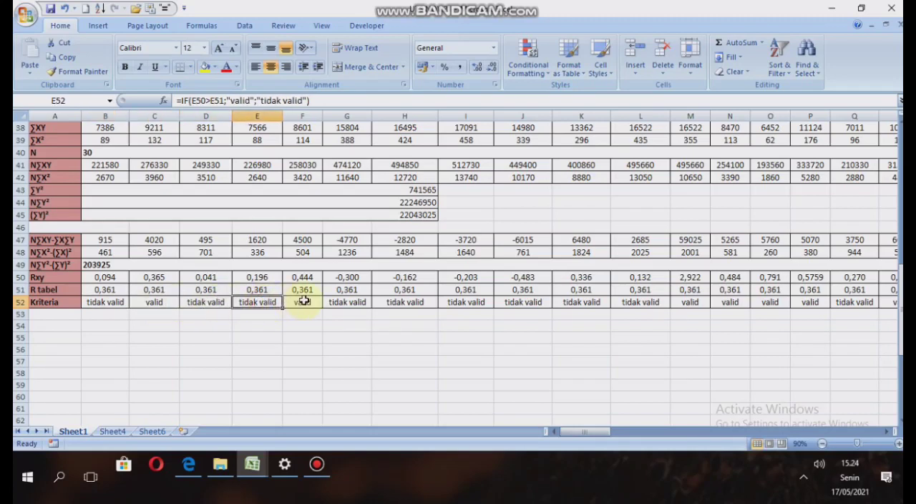
{"action": "left_click", "coordinate": [304, 303]}
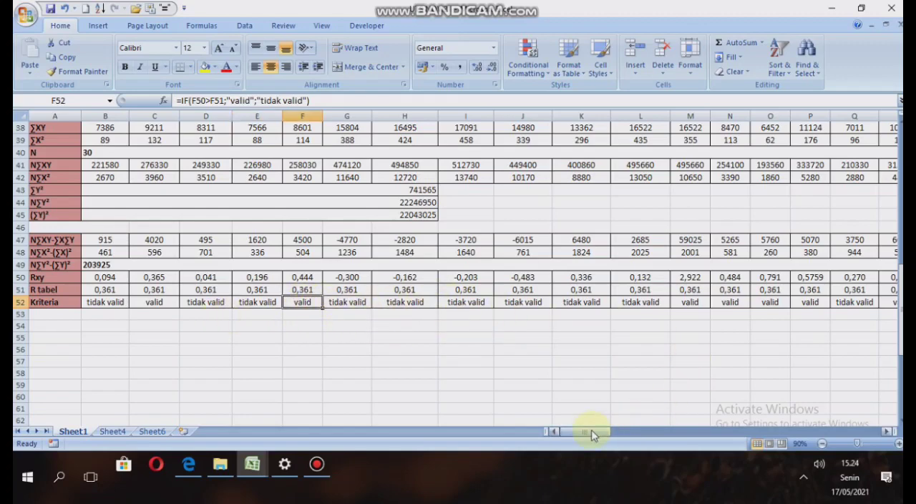
{"action": "mouse_move", "coordinate": [592, 432]}
{"action": "left_mouse_down"}
{"action": "mouse_move", "coordinate": [737, 431]}
{"action": "mouse_move", "coordinate": [594, 422]}
{"action": "left_mouse_up"}
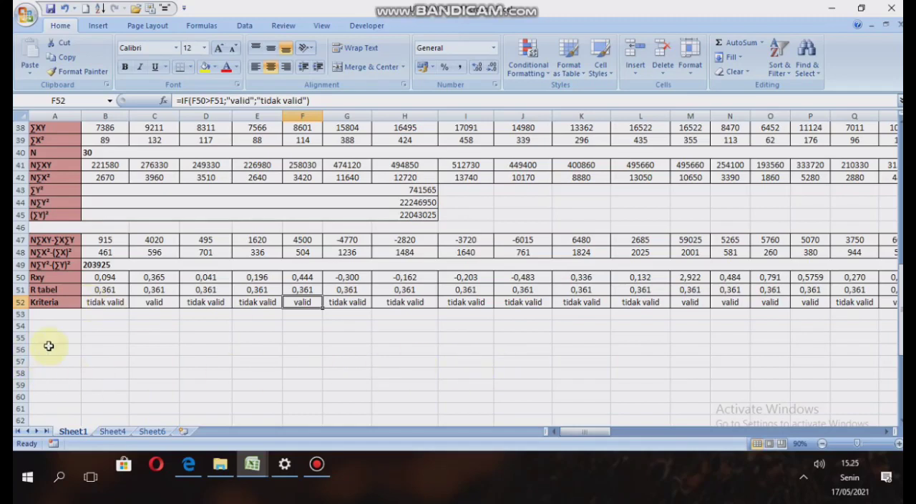
Note "35 soal valid" in B54 and "31 soal tidak valid" in B55 below the Kriteria row.
{"action": "left_click", "coordinate": [92, 325]}
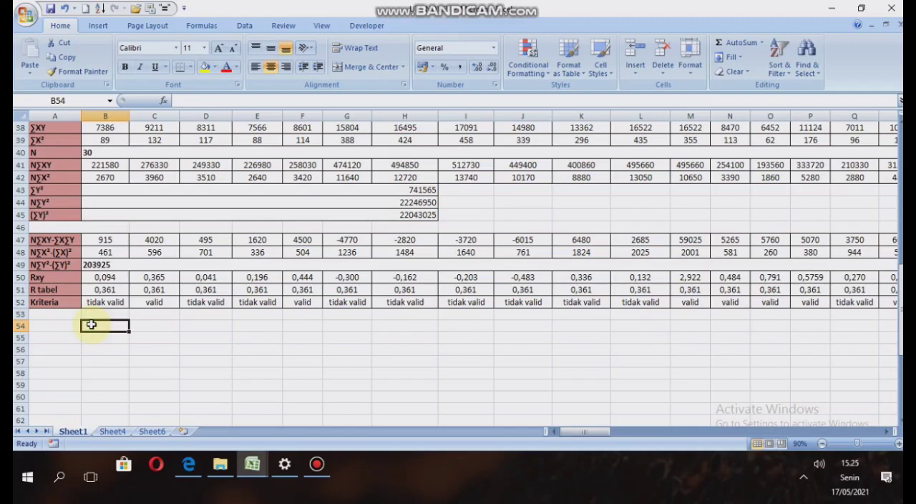
{"action": "type", "text": "35 soal valid"}
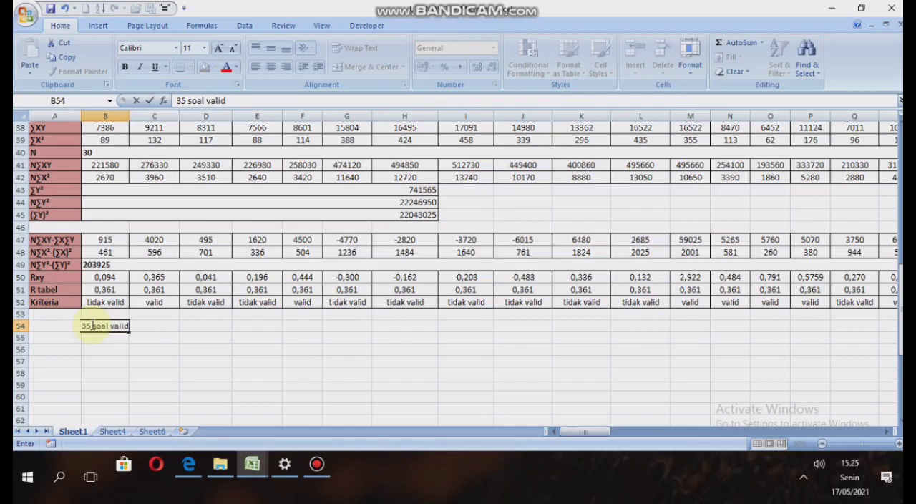
{"action": "left_click", "coordinate": [94, 338]}
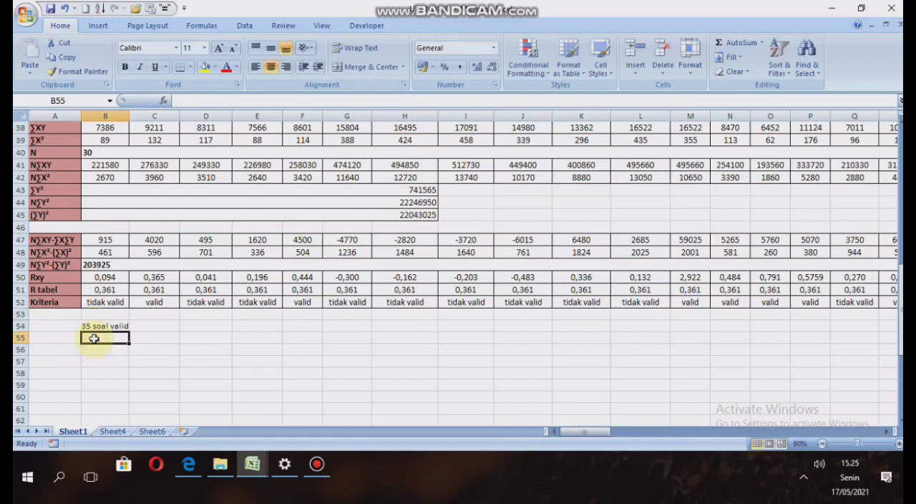
{"action": "type", "text": "31 soal tidak valid"}
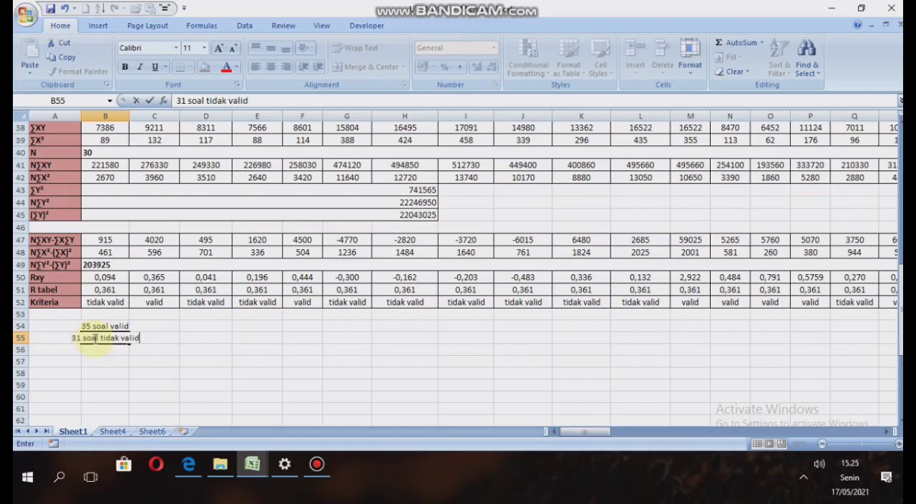
{"action": "left_click", "coordinate": [182, 375]}
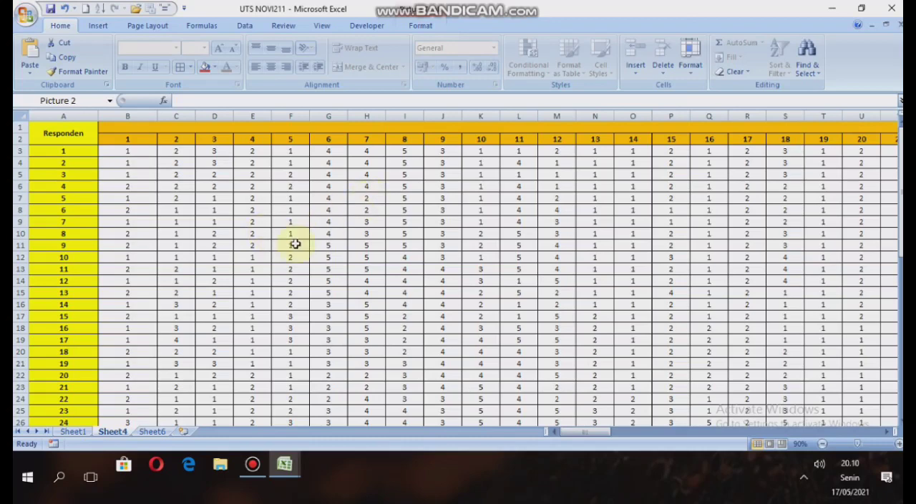
Examine Sheet4's respondent scores, the empty Skor Total (Y), (Y^) and X^ tables, the r11 formula, and the Nilai/Keterangan criteria table.
{"action": "scroll", "coordinate": [243, 206], "scroll_direction": "down", "scroll_amount": 2}
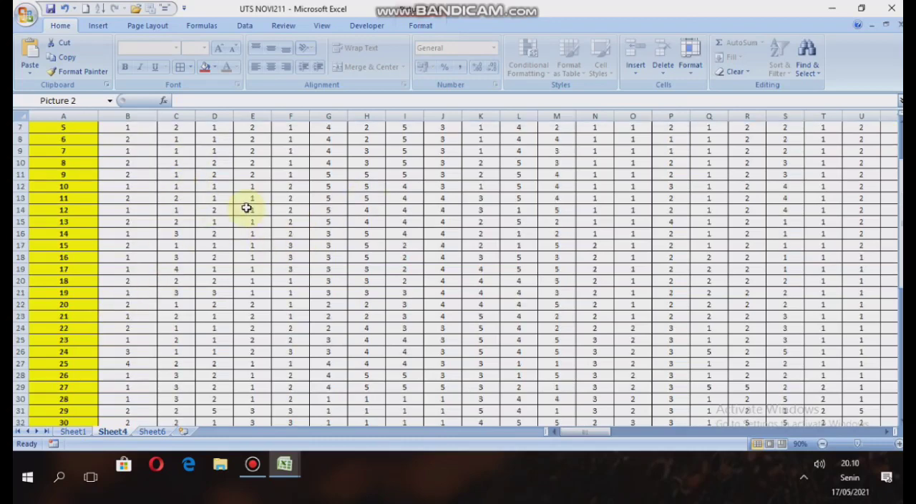
{"action": "scroll", "coordinate": [143, 236], "scroll_direction": "up", "scroll_amount": 2}
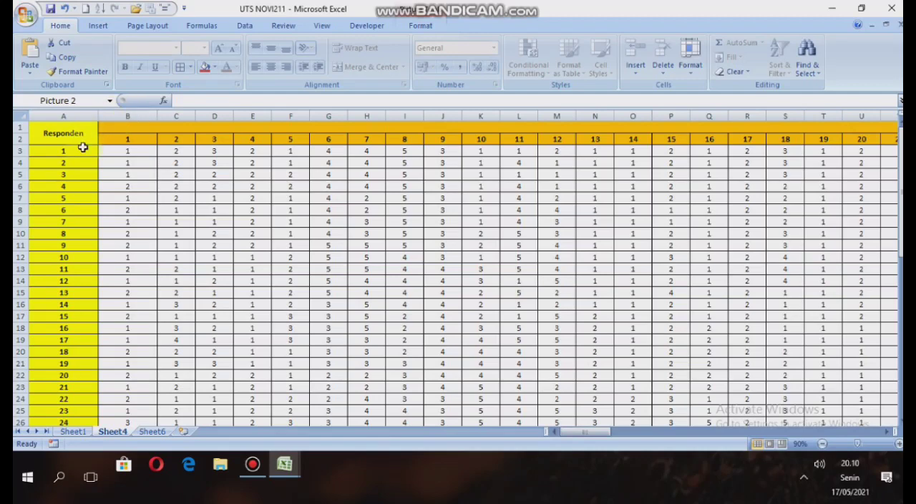
{"action": "scroll", "coordinate": [83, 147], "scroll_direction": "down", "scroll_amount": 4}
{"action": "scroll", "coordinate": [83, 147], "scroll_direction": "up", "scroll_amount": 4}
{"action": "left_click_drag", "start_coordinate": [588, 433], "coordinate": [706, 449]}
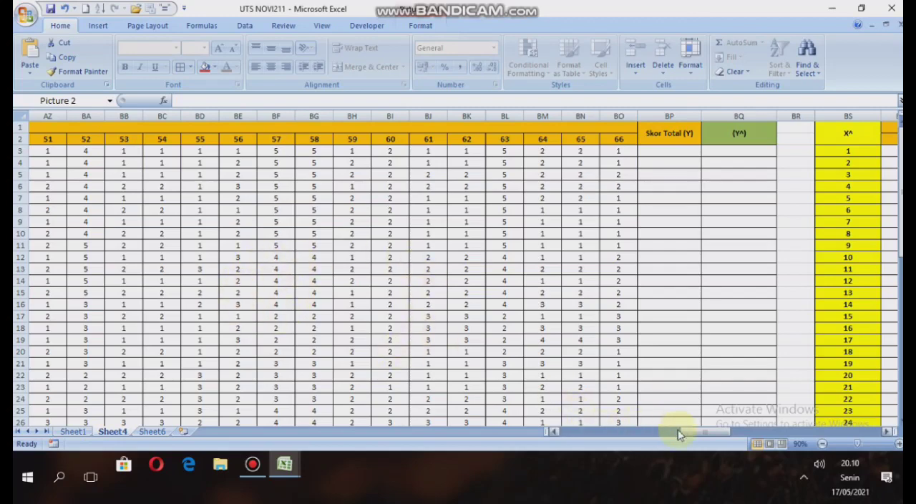
{"action": "left_click_drag", "start_coordinate": [681, 433], "coordinate": [718, 438]}
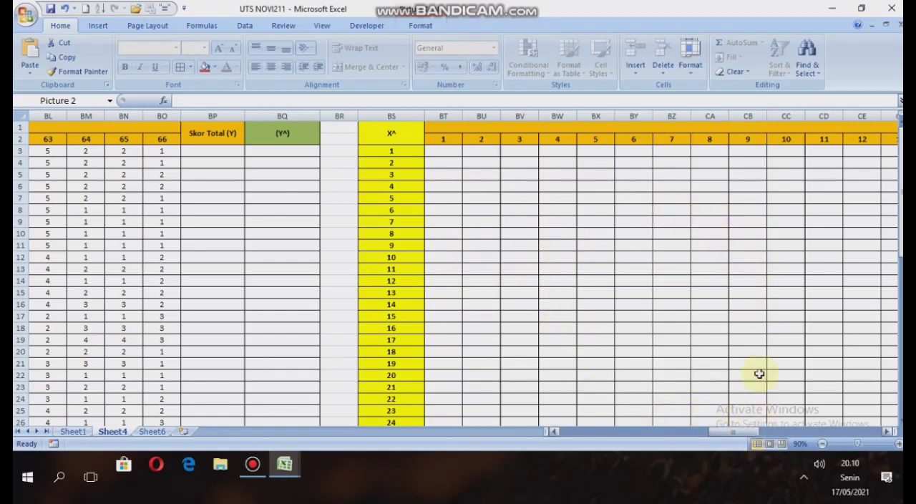
{"action": "scroll", "coordinate": [773, 322], "scroll_direction": "down", "scroll_amount": 8}
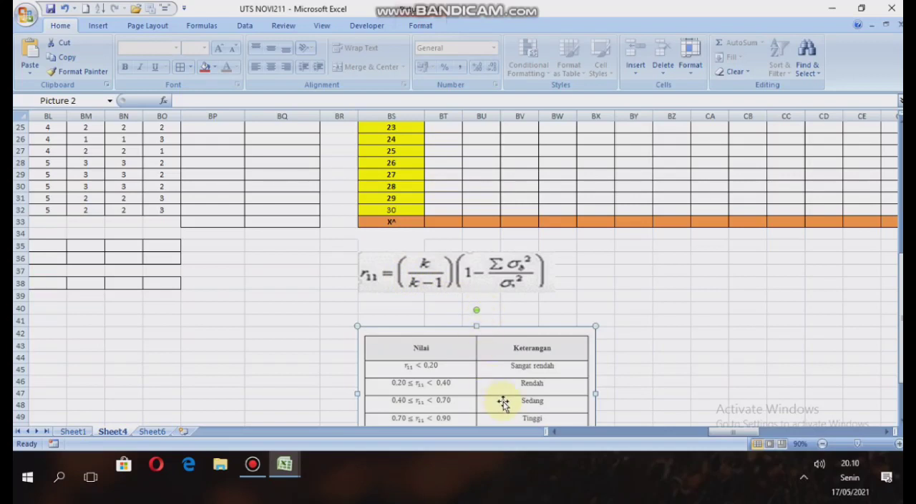
{"action": "scroll", "coordinate": [580, 337], "scroll_direction": "down", "scroll_amount": 4}
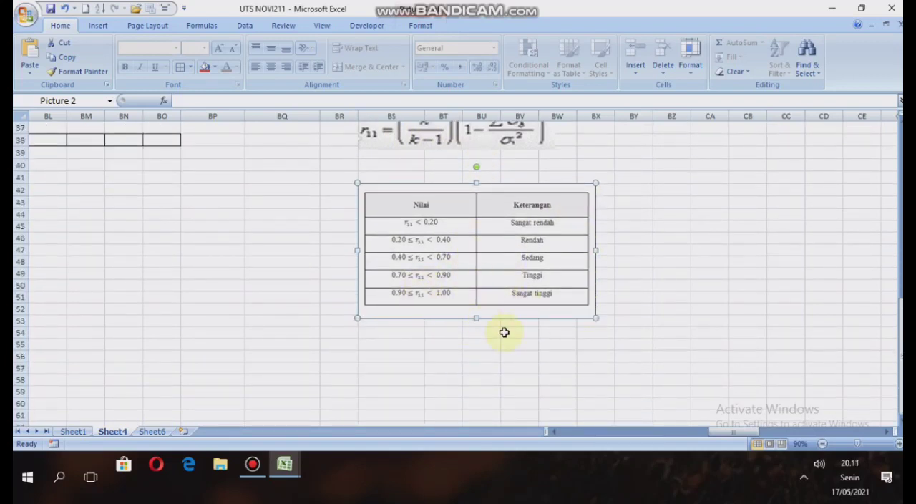
{"action": "left_click_drag", "start_coordinate": [726, 430], "coordinate": [591, 438]}
{"action": "scroll", "coordinate": [695, 300], "scroll_direction": "up", "scroll_amount": 5}
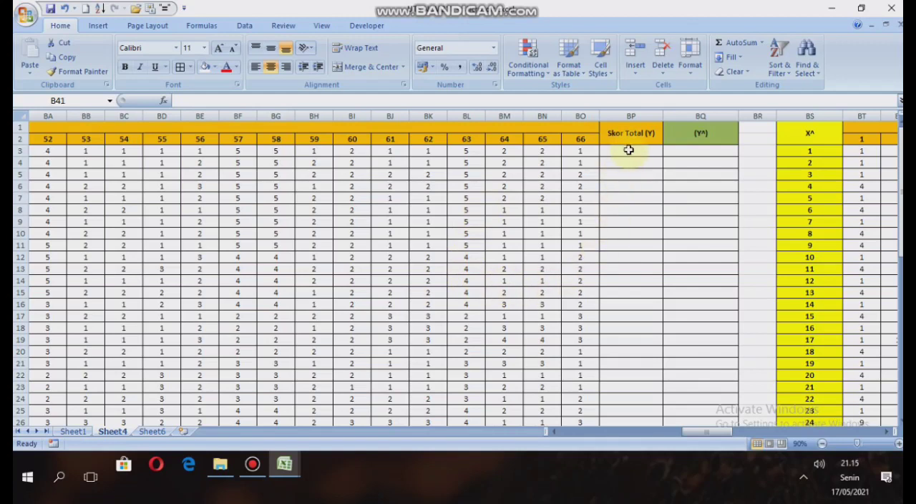
Enter =SUM(B3:BO3) in BP3 to calculate the first respondent's Skor Total (Y) across all 66 items.
{"action": "left_click", "coordinate": [629, 149]}
{"action": "type", "text": "="}
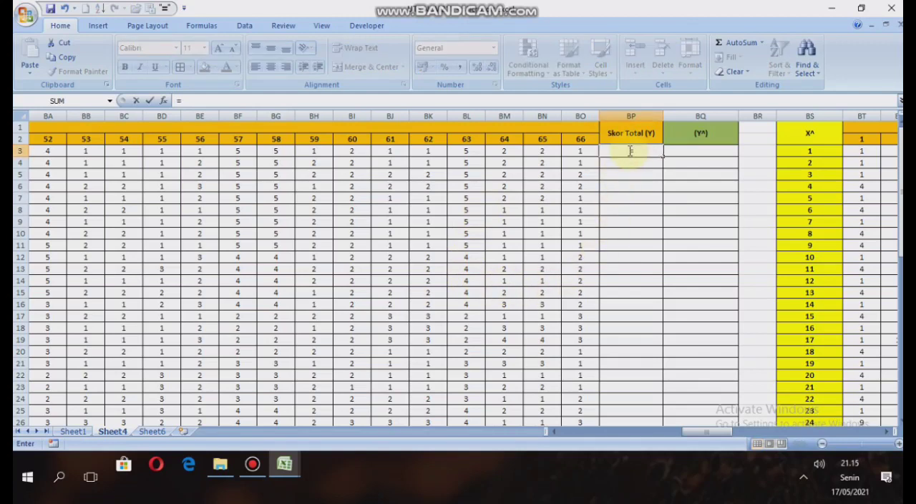
{"action": "type", "text": "sum("}
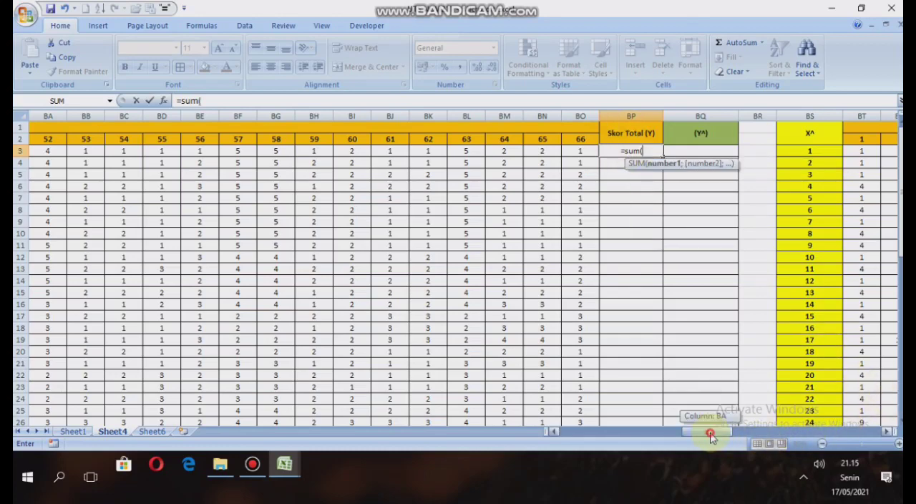
{"action": "left_click_drag", "start_coordinate": [710, 434], "coordinate": [587, 458]}
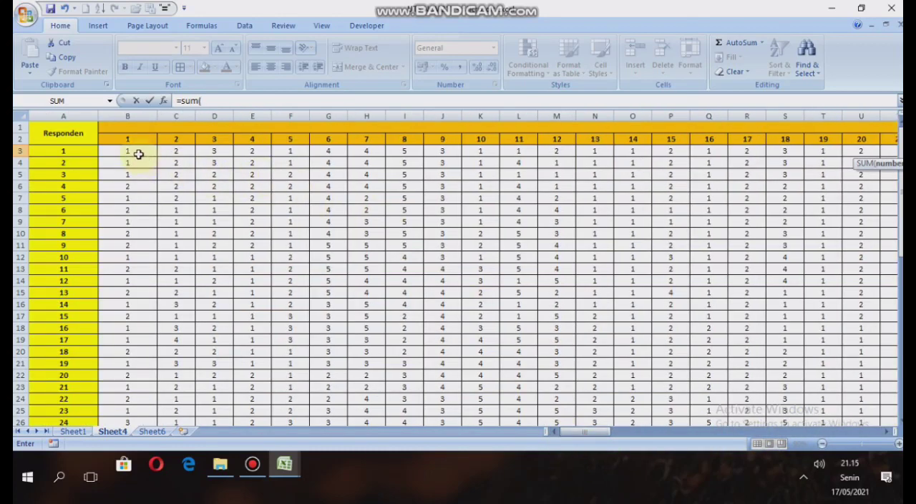
{"action": "left_click_drag", "start_coordinate": [138, 153], "coordinate": [705, 148]}
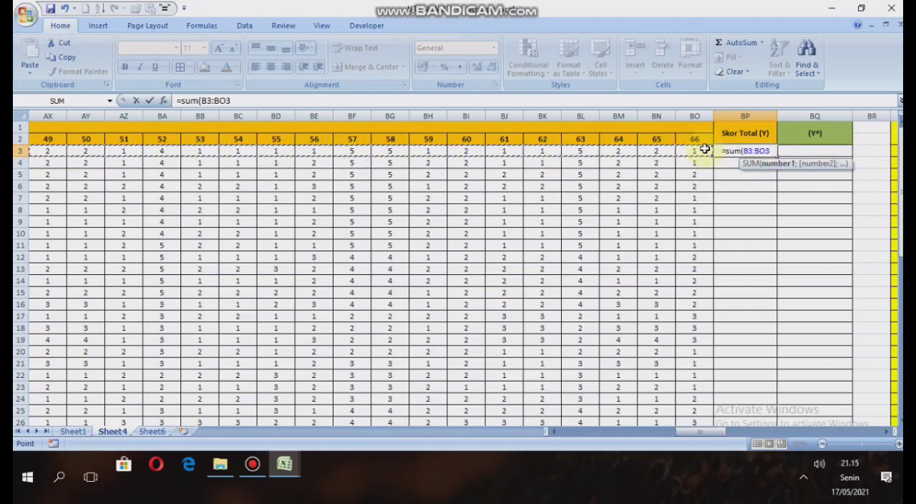
{"action": "type", "text": ")"}
{"action": "key", "text": "Return"}
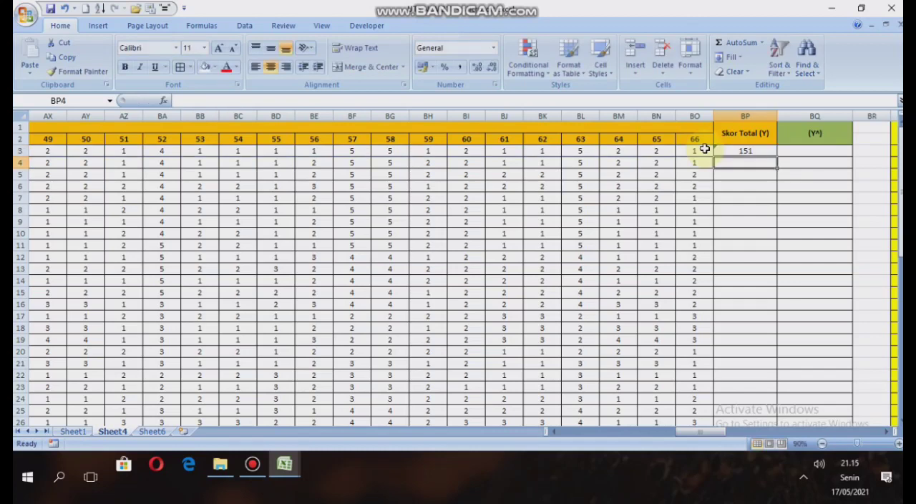
Fill the Skor Total formula from BP3 down through BP32 for all 30 respondents and check the copied formula in BP6.
{"action": "left_click", "coordinate": [744, 151]}
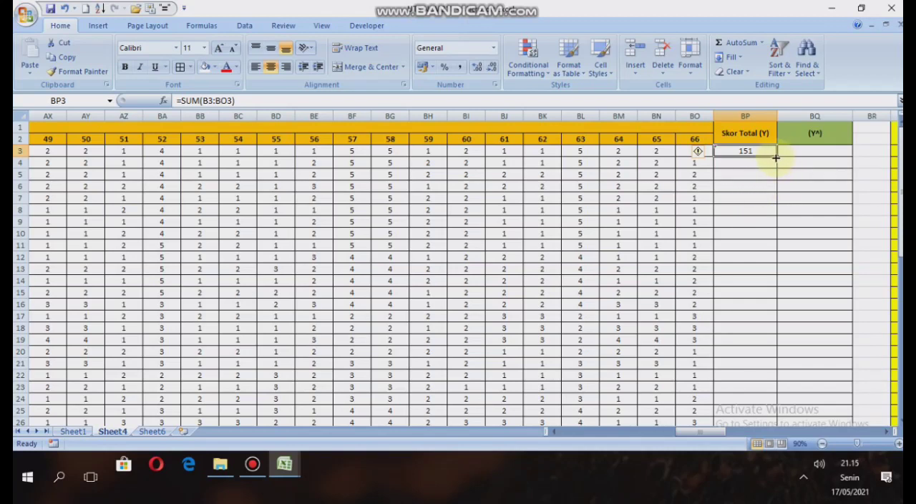
{"action": "left_click_drag", "start_coordinate": [776, 157], "coordinate": [747, 403]}
{"action": "scroll", "coordinate": [705, 198], "scroll_direction": "up", "scroll_amount": 3}
{"action": "left_click", "coordinate": [743, 187]}
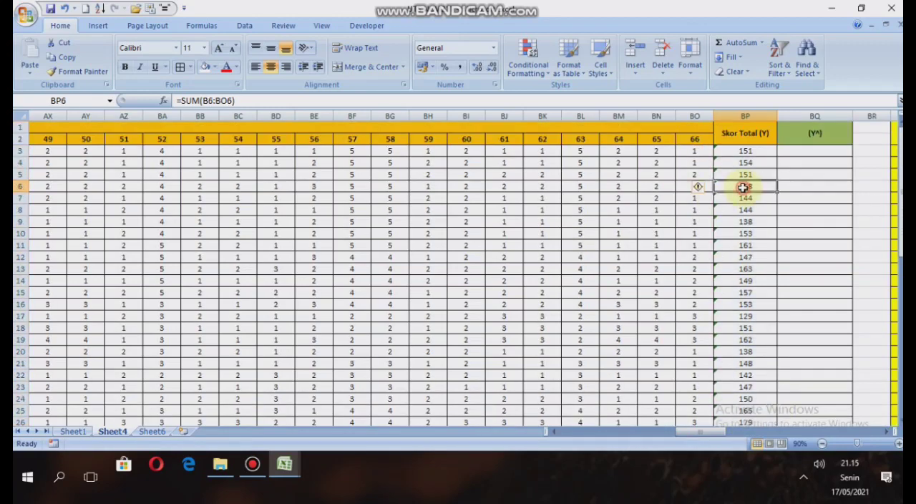
{"action": "scroll", "coordinate": [743, 187], "scroll_direction": "down", "scroll_amount": 1}
{"action": "scroll", "coordinate": [742, 240], "scroll_direction": "up", "scroll_amount": 1}
{"action": "scroll", "coordinate": [746, 166], "scroll_direction": "down", "scroll_amount": 2}
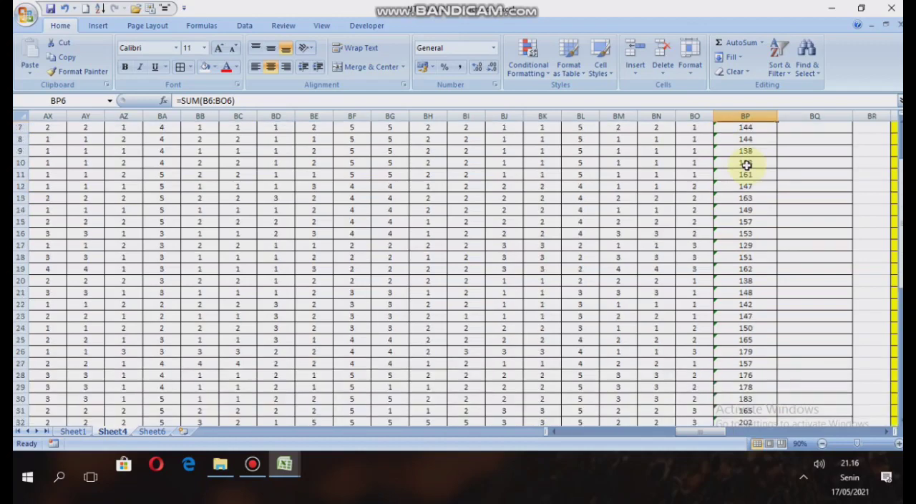
{"action": "scroll", "coordinate": [746, 165], "scroll_direction": "up", "scroll_amount": 2}
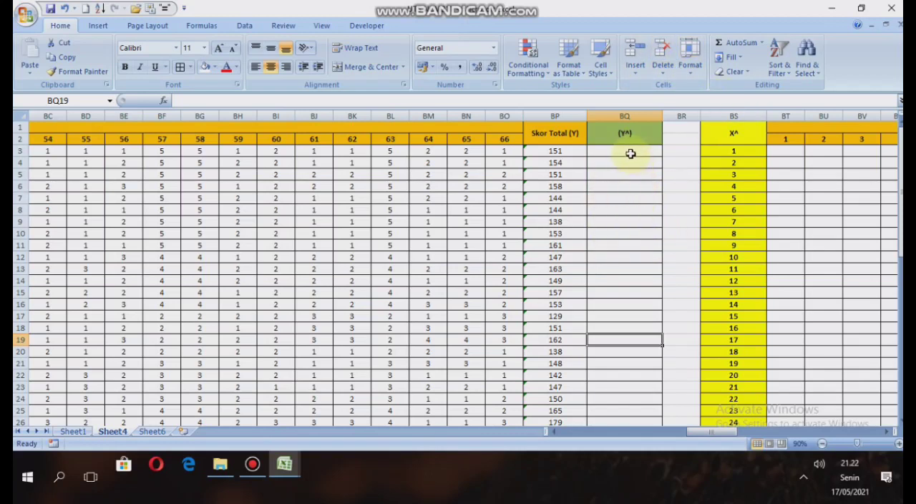
Enter =BP3*BP3 in BQ3 to square the first respondent's total score in the (Y^) column.
{"action": "left_click", "coordinate": [627, 151]}
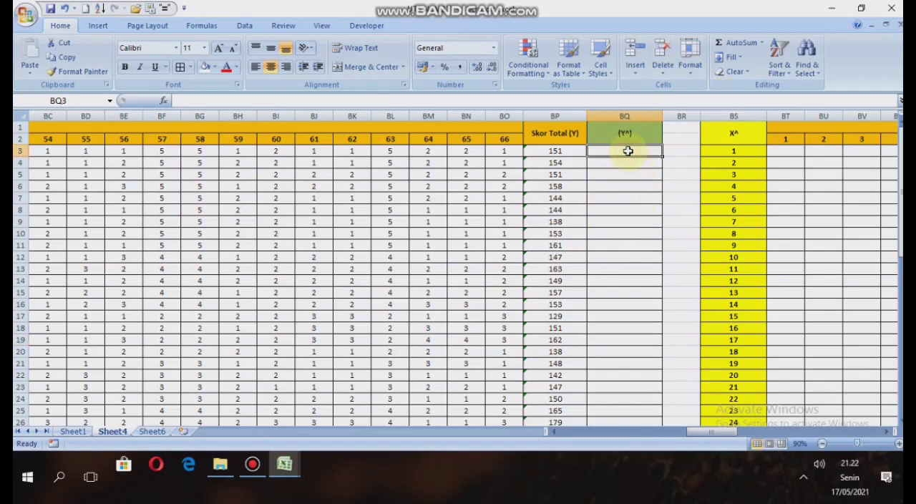
{"action": "type", "text": "="}
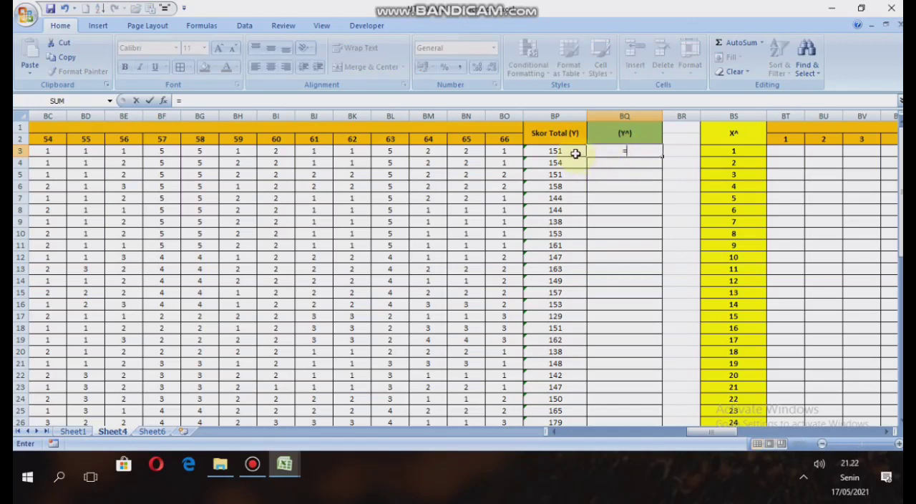
{"action": "left_click", "coordinate": [575, 152]}
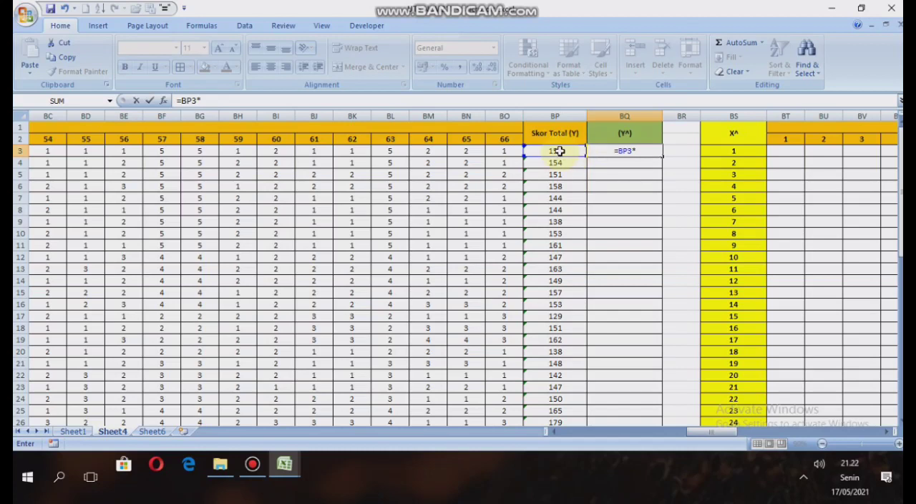
{"action": "left_click", "coordinate": [559, 151]}
{"action": "key", "text": "Return"}
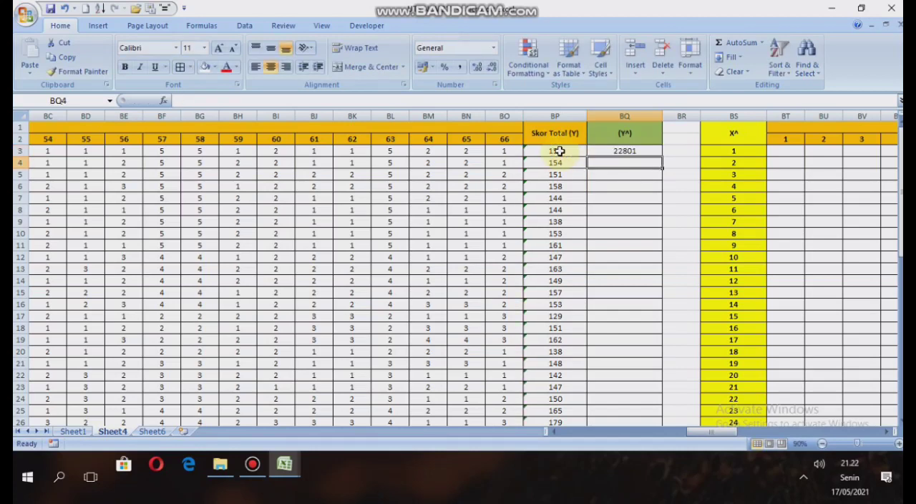
Fill the squared-score formula from BQ3 down through BQ32 and review the (Y^) column.
{"action": "left_click", "coordinate": [654, 151]}
{"action": "left_click_drag", "start_coordinate": [662, 156], "coordinate": [664, 406]}
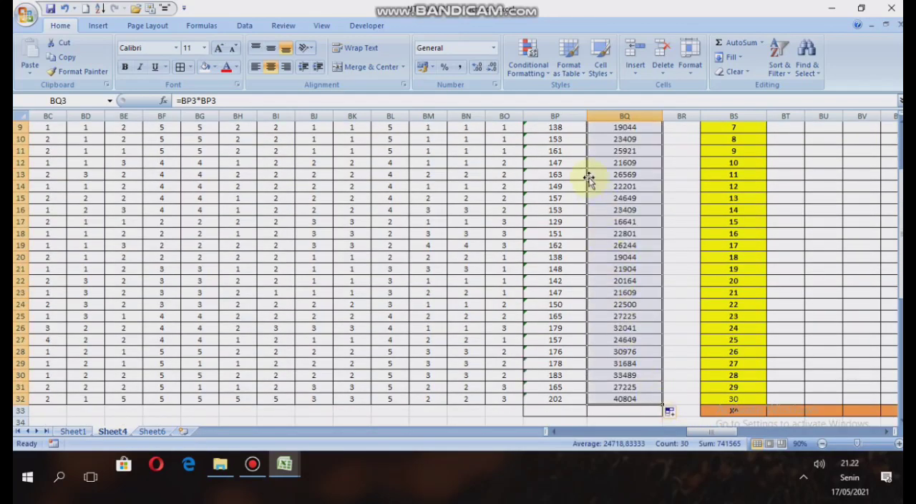
{"action": "scroll", "coordinate": [639, 262], "scroll_direction": "up", "scroll_amount": 3}
{"action": "scroll", "coordinate": [619, 292], "scroll_direction": "down", "scroll_amount": 1}
{"action": "scroll", "coordinate": [612, 228], "scroll_direction": "up", "scroll_amount": 1}
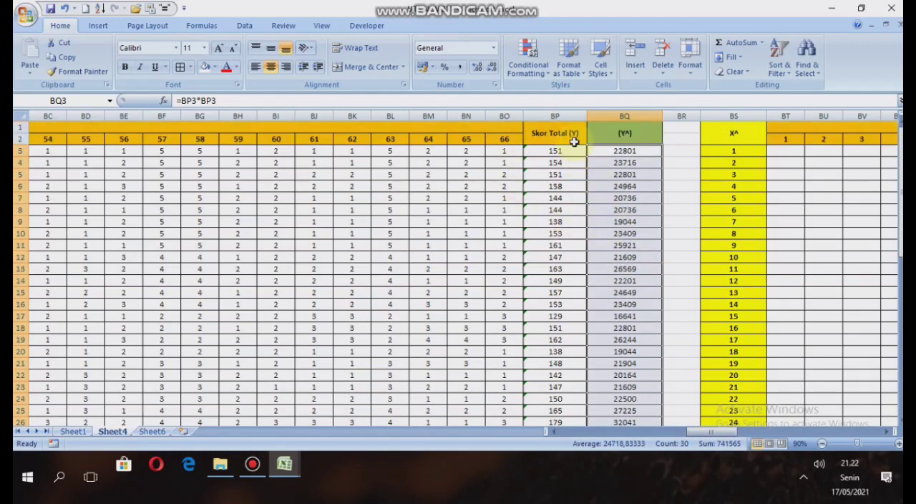
Enter =SUM(BP3:BP32) in BP33 to total the Skor Total (Y) column.
{"action": "scroll", "coordinate": [574, 142], "scroll_direction": "down", "scroll_amount": 4}
{"action": "scroll", "coordinate": [571, 147], "scroll_direction": "up", "scroll_amount": 4}
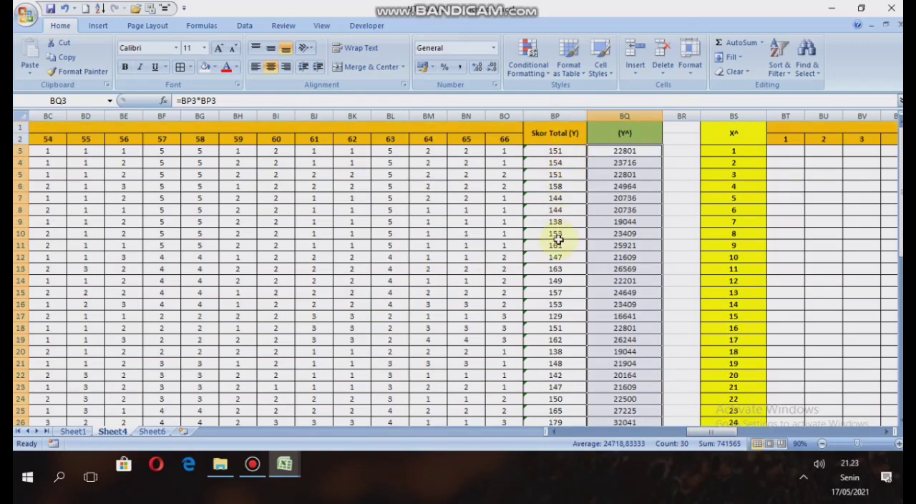
{"action": "scroll", "coordinate": [558, 240], "scroll_direction": "down", "scroll_amount": 8}
{"action": "scroll", "coordinate": [549, 208], "scroll_direction": "up", "scroll_amount": 3}
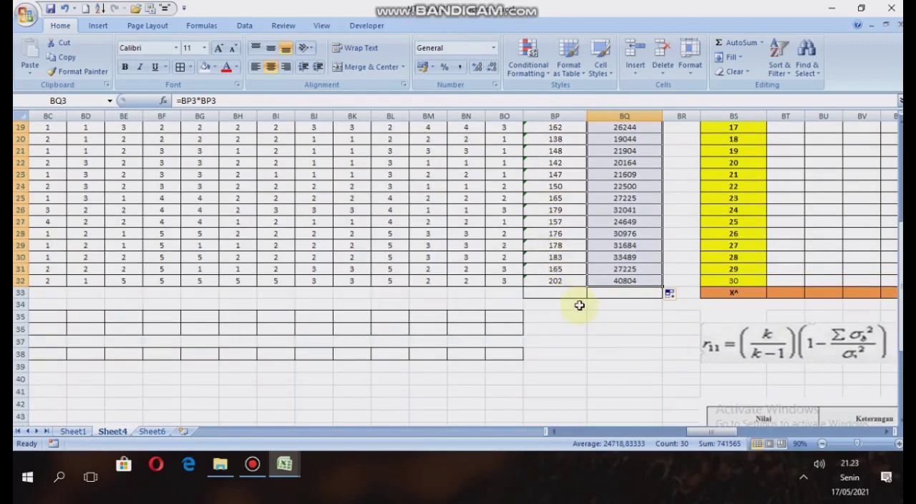
{"action": "left_click", "coordinate": [573, 295]}
{"action": "type", "text": "=sum"}
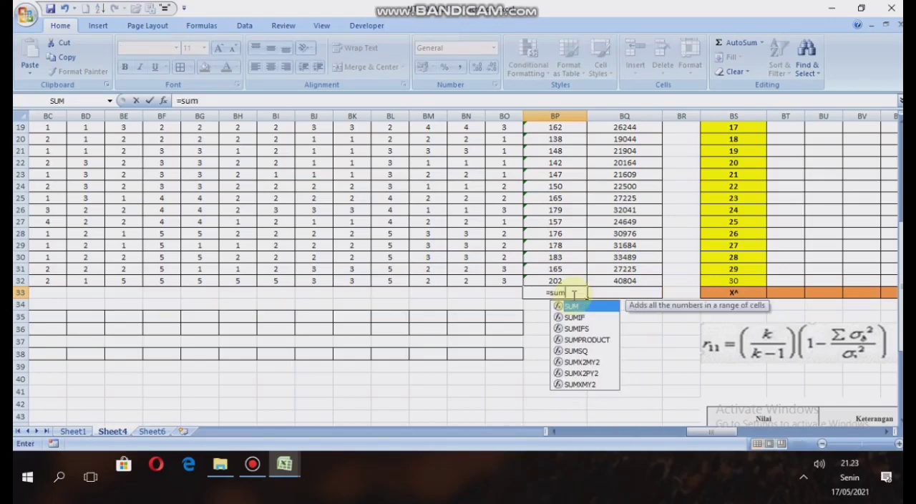
{"action": "type", "text": "("}
{"action": "scroll", "coordinate": [565, 292], "scroll_direction": "up", "scroll_amount": 6}
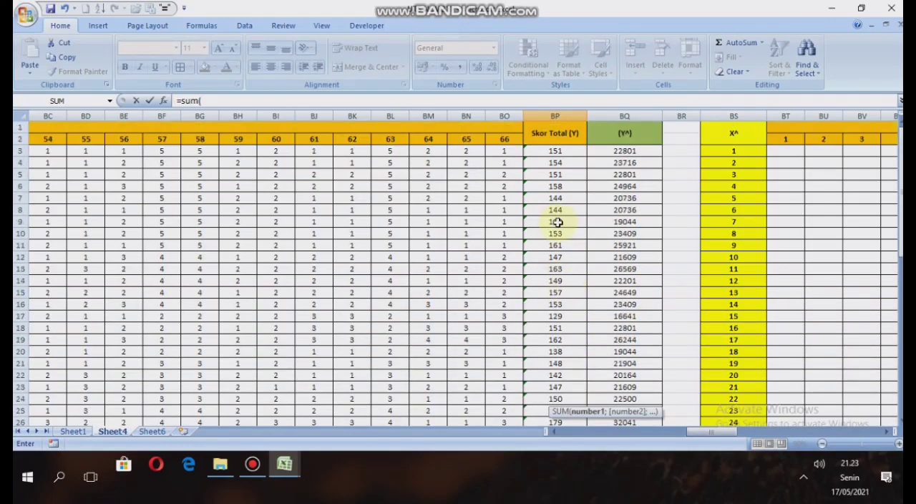
{"action": "left_click_drag", "start_coordinate": [565, 153], "coordinate": [564, 395]}
{"action": "type", "text": ")"}
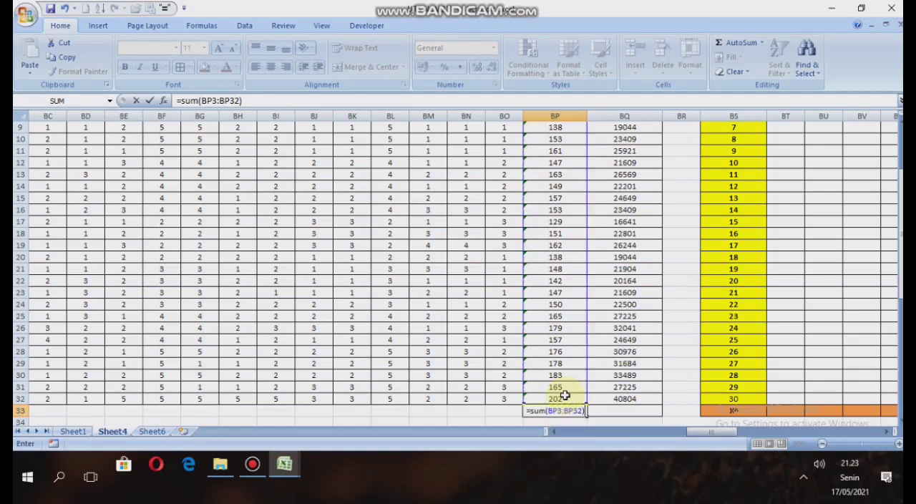
{"action": "key", "text": "Return"}
{"action": "key", "text": "ctrl+z"}
{"action": "scroll", "coordinate": [565, 395], "scroll_direction": "down", "scroll_amount": 2}
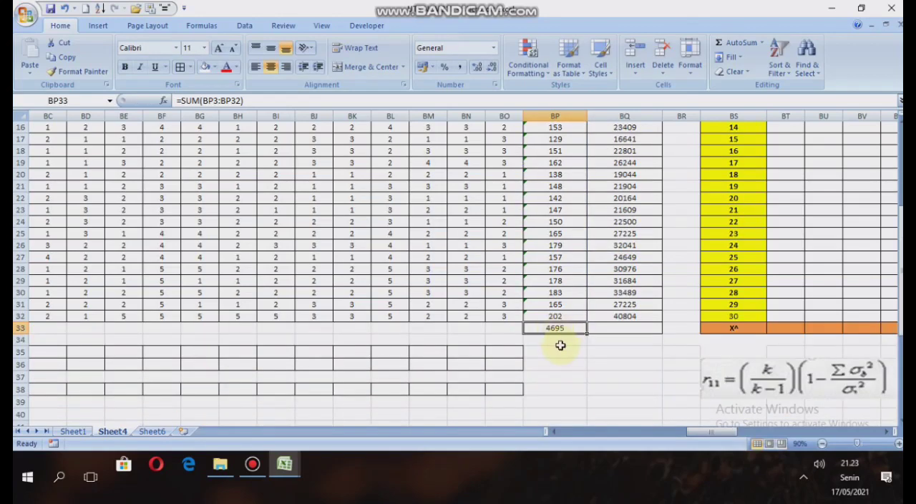
Enter =SUM(BQ3:BQ32) in BQ33 to total the squared scores in the (Y^) column.
{"action": "scroll", "coordinate": [560, 299], "scroll_direction": "up", "scroll_amount": 5}
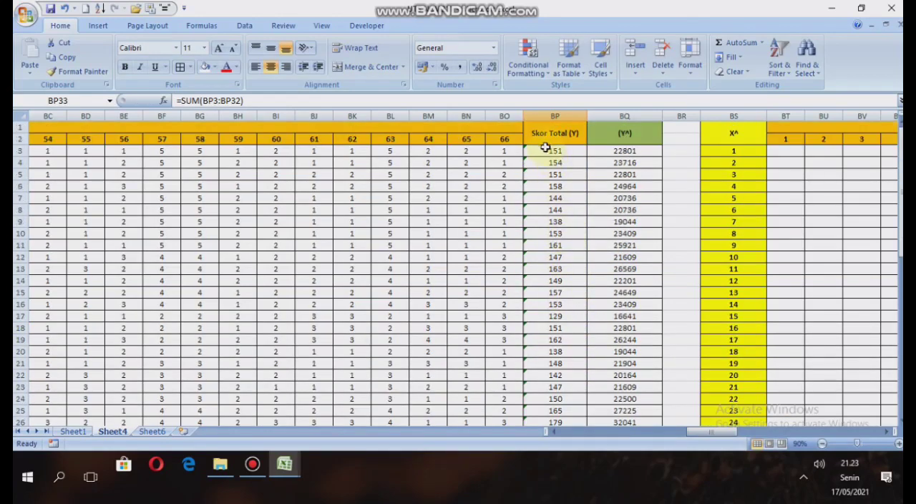
{"action": "scroll", "coordinate": [566, 235], "scroll_direction": "down", "scroll_amount": 4}
{"action": "scroll", "coordinate": [563, 229], "scroll_direction": "down", "scroll_amount": 3}
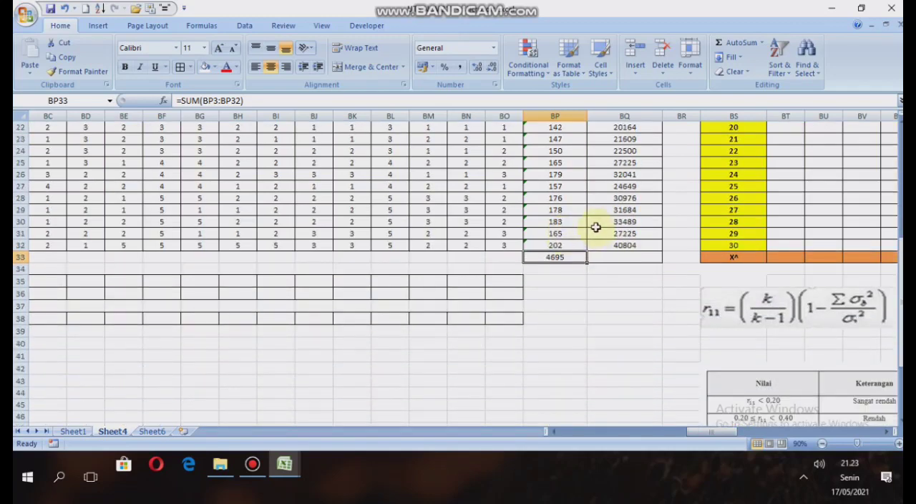
{"action": "scroll", "coordinate": [609, 179], "scroll_direction": "up", "scroll_amount": 7}
{"action": "scroll", "coordinate": [644, 286], "scroll_direction": "down", "scroll_amount": 5}
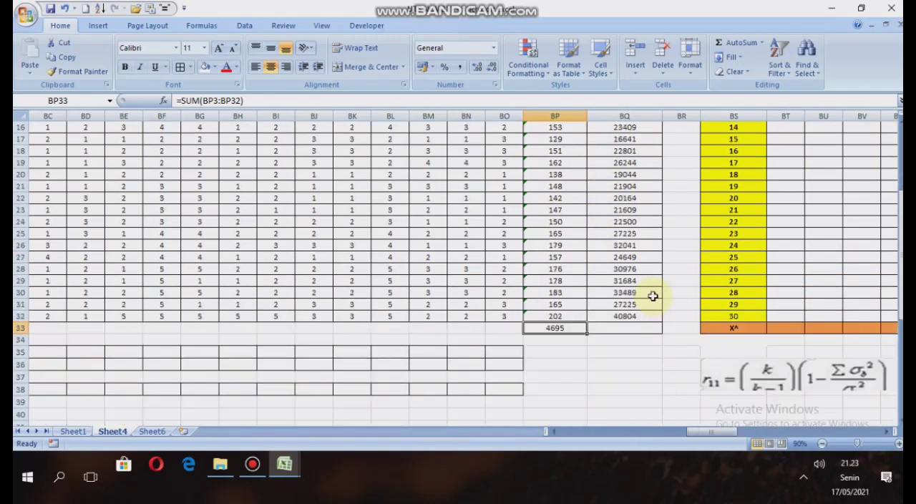
{"action": "left_click", "coordinate": [638, 293]}
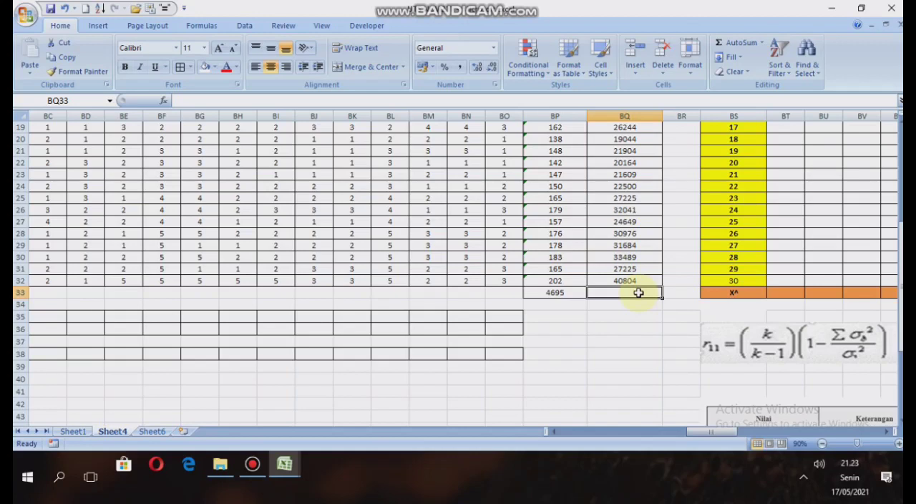
{"action": "type", "text": "=sum"}
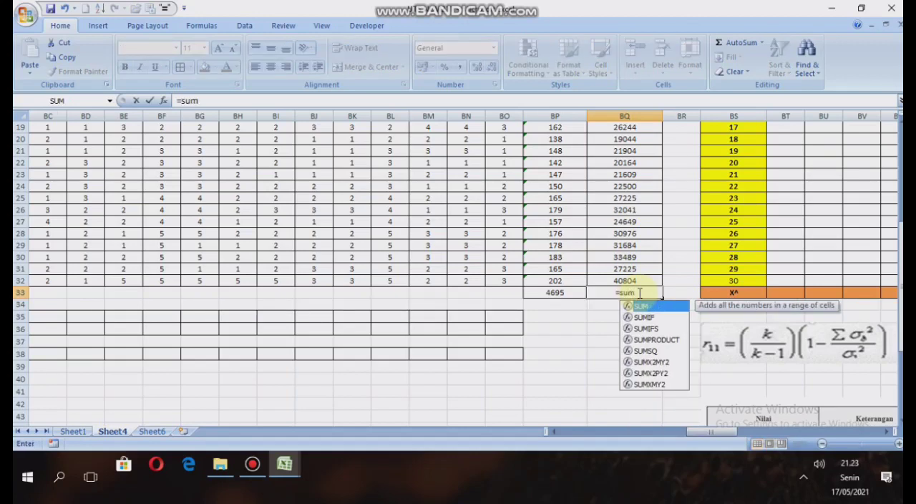
{"action": "type", "text": "("}
{"action": "scroll", "coordinate": [638, 293], "scroll_direction": "up", "scroll_amount": 6}
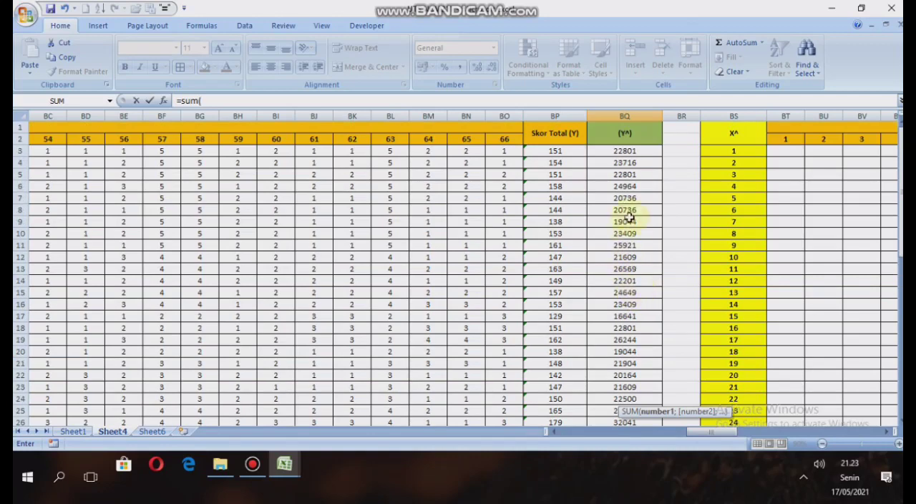
{"action": "left_click_drag", "start_coordinate": [637, 151], "coordinate": [638, 381]}
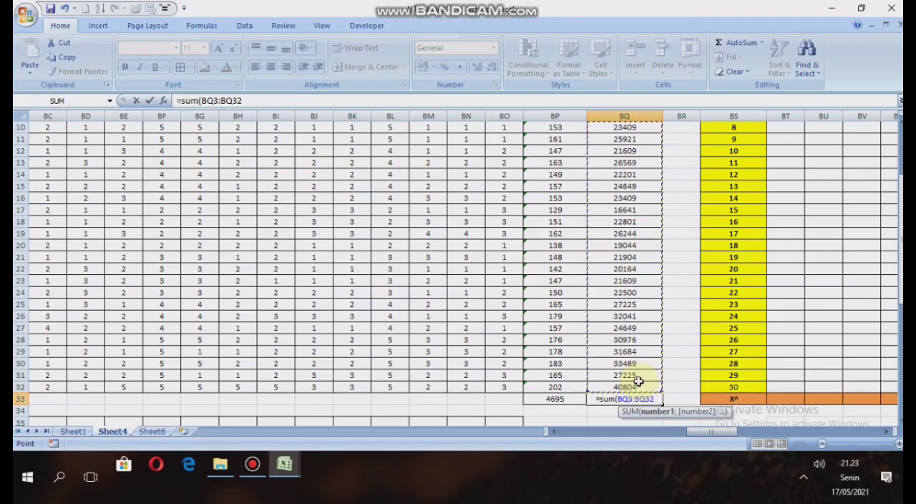
{"action": "type", "text": ")"}
{"action": "key", "text": "Return"}
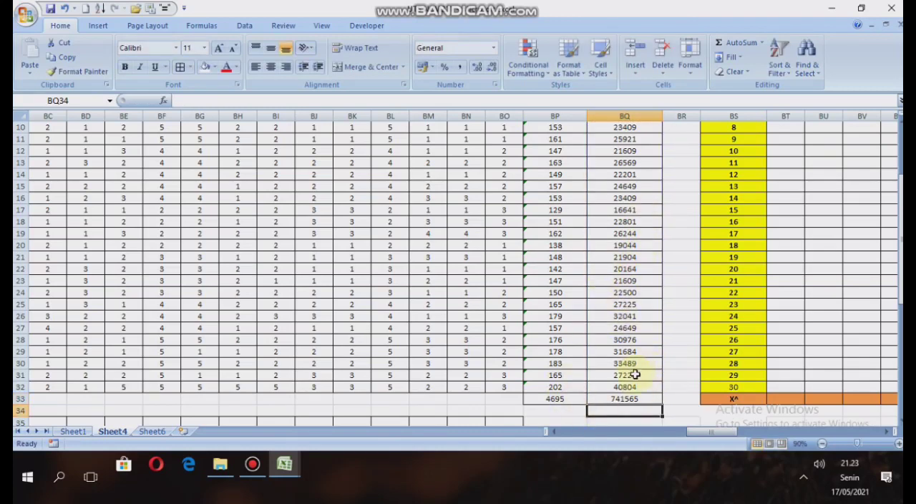
Examine the totals and squared scores down to row 33 and the empty X^ table beside them.
{"action": "scroll", "coordinate": [587, 315], "scroll_direction": "up", "scroll_amount": 3}
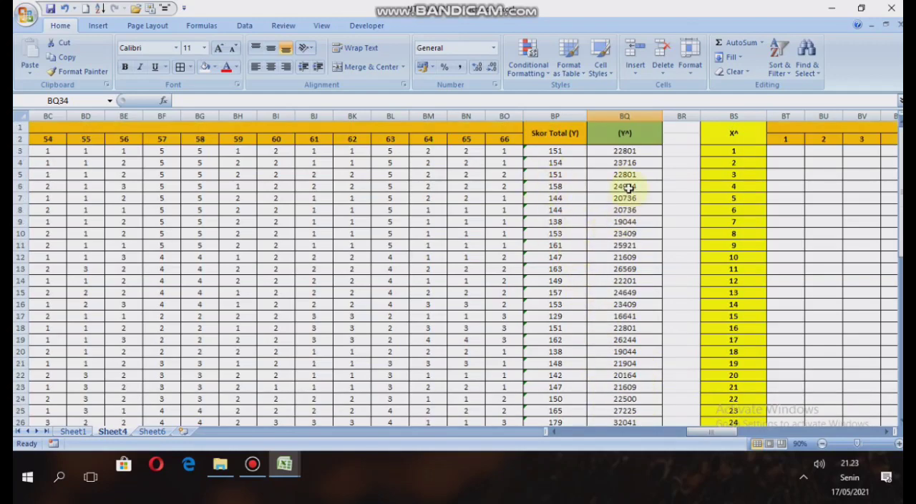
{"action": "scroll", "coordinate": [565, 264], "scroll_direction": "down", "scroll_amount": 3}
{"action": "scroll", "coordinate": [614, 279], "scroll_direction": "up", "scroll_amount": 3}
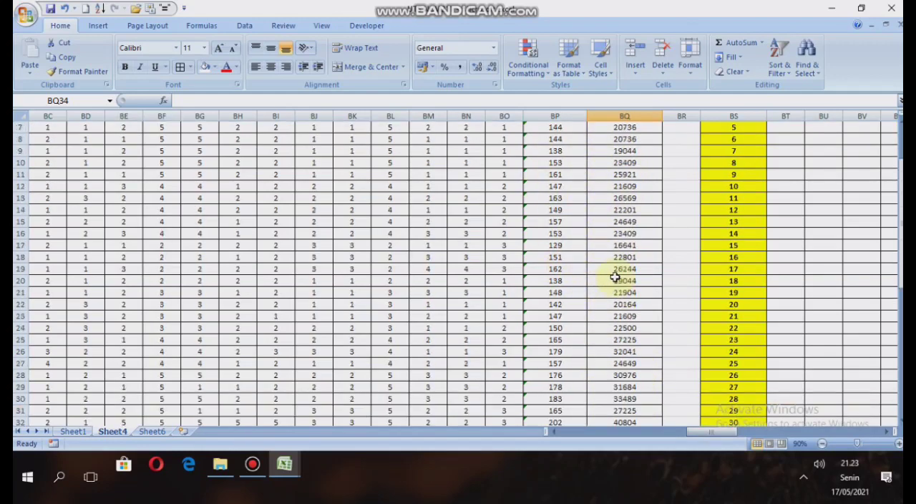
{"action": "left_click_drag", "start_coordinate": [705, 431], "coordinate": [726, 431]}
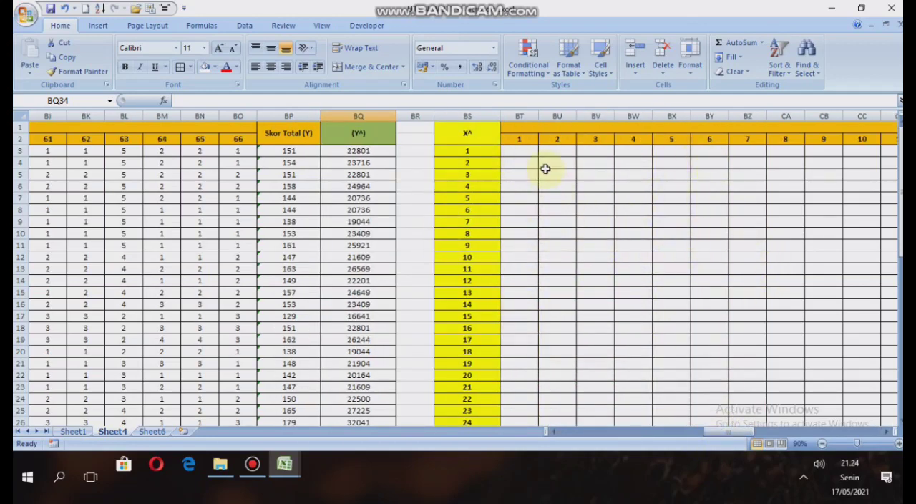
{"action": "scroll", "coordinate": [575, 205], "scroll_direction": "down", "scroll_amount": 1}
{"action": "scroll", "coordinate": [575, 205], "scroll_direction": "down", "scroll_amount": 5}
{"action": "scroll", "coordinate": [585, 258], "scroll_direction": "up", "scroll_amount": 6}
Enter =B3*B3 in BT3 to square the first respondent's item 1 score in the X^ table.
{"action": "left_click", "coordinate": [519, 151]}
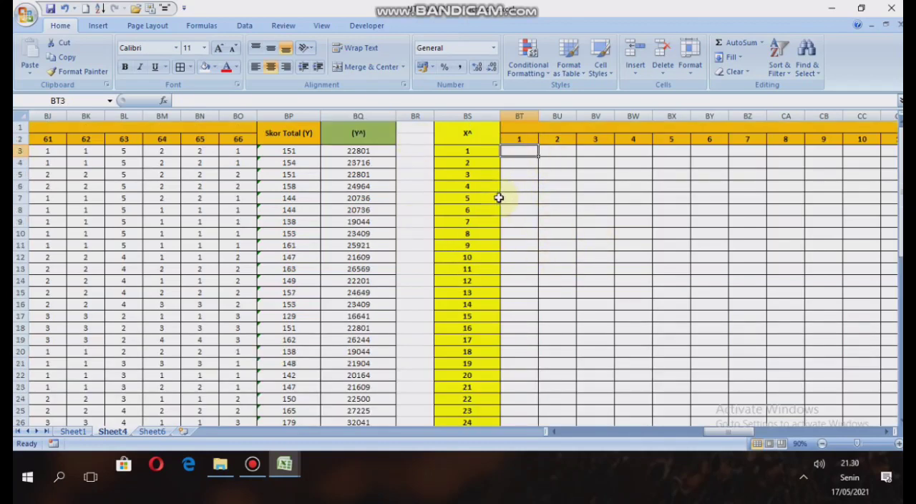
{"action": "type", "text": "="}
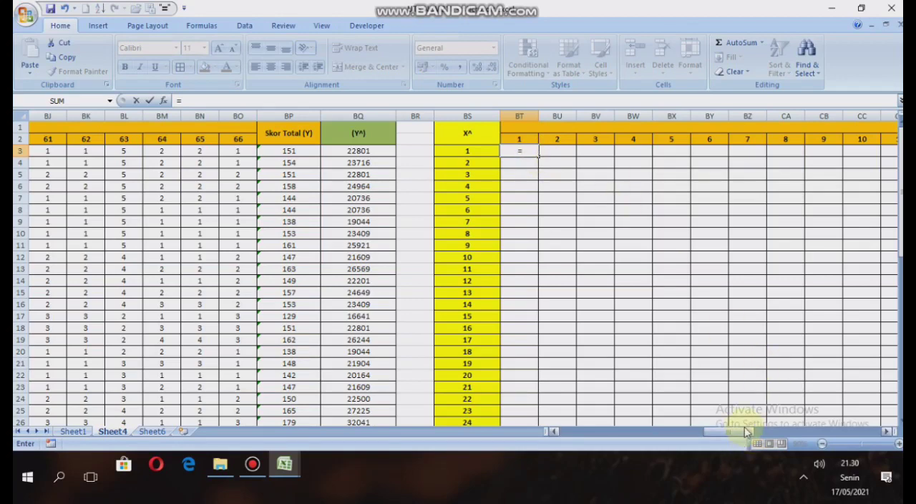
{"action": "left_click_drag", "start_coordinate": [742, 432], "coordinate": [577, 402]}
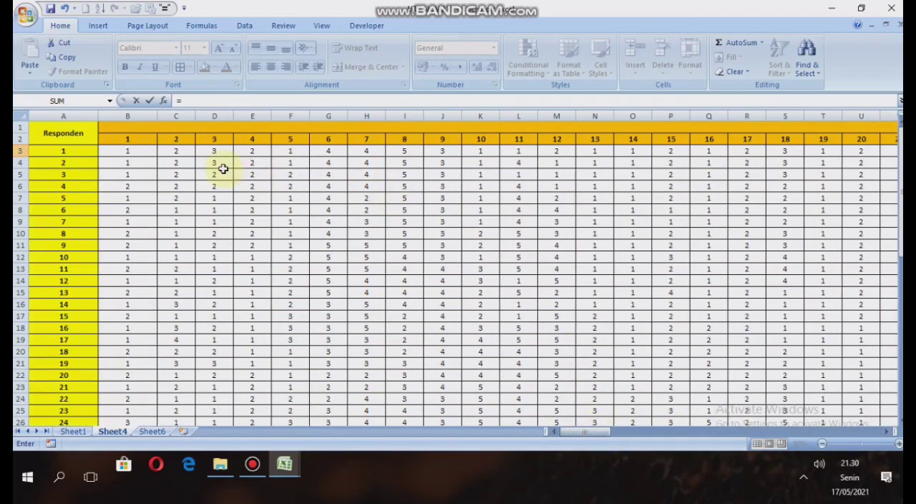
{"action": "left_click", "coordinate": [151, 148]}
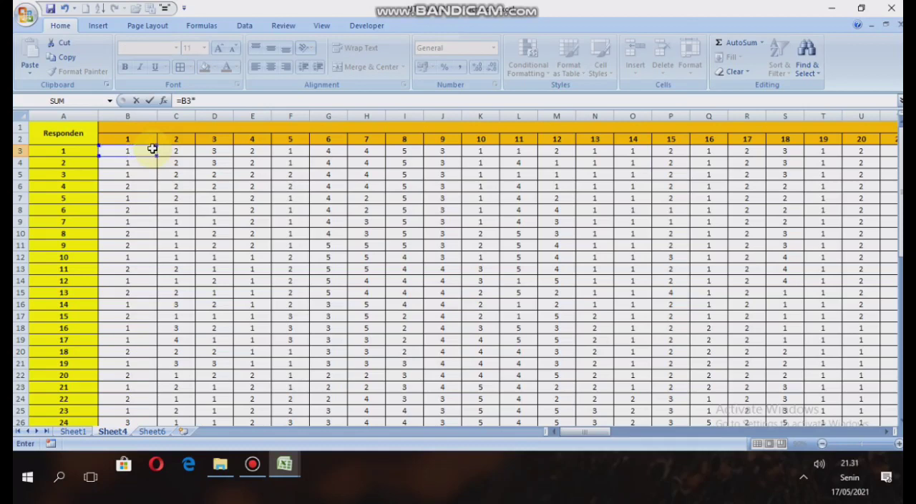
{"action": "type", "text": "*"}
{"action": "left_click", "coordinate": [150, 149]}
{"action": "key", "text": "Return"}
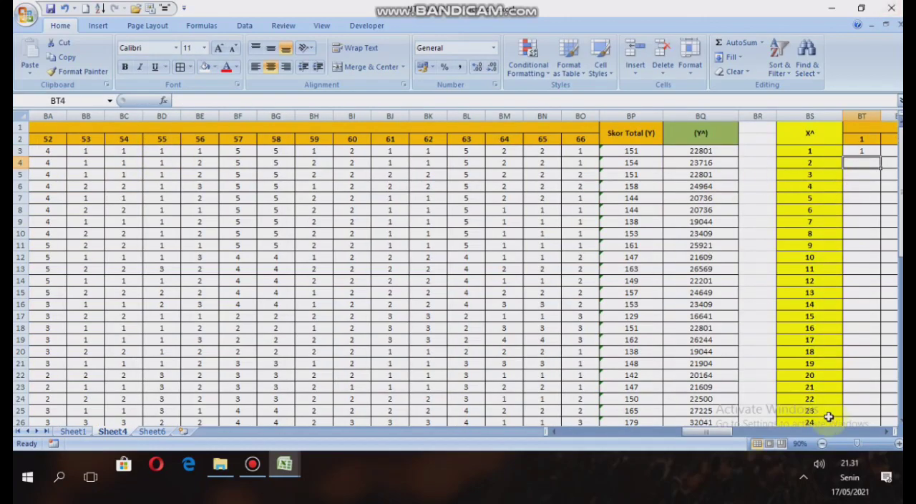
Fill the item 1 square formula from BT3 down through BT32.
{"action": "left_click_drag", "start_coordinate": [724, 438], "coordinate": [737, 439]}
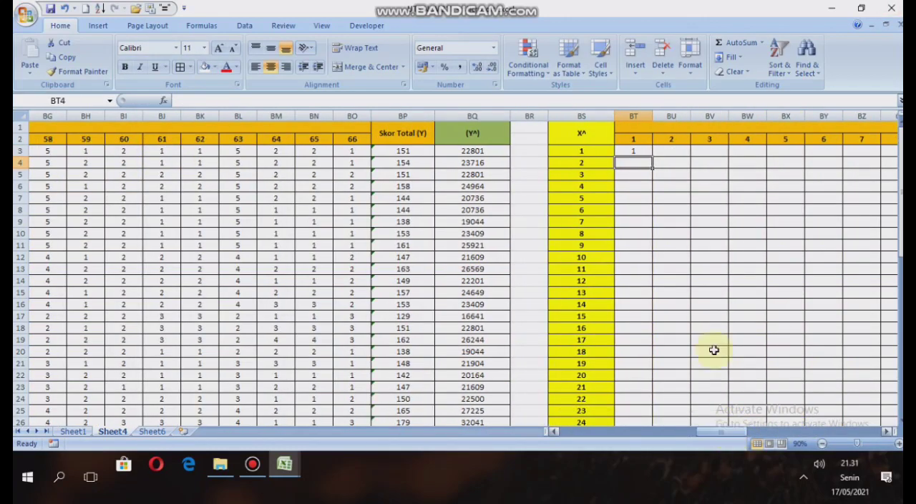
{"action": "left_click", "coordinate": [633, 150]}
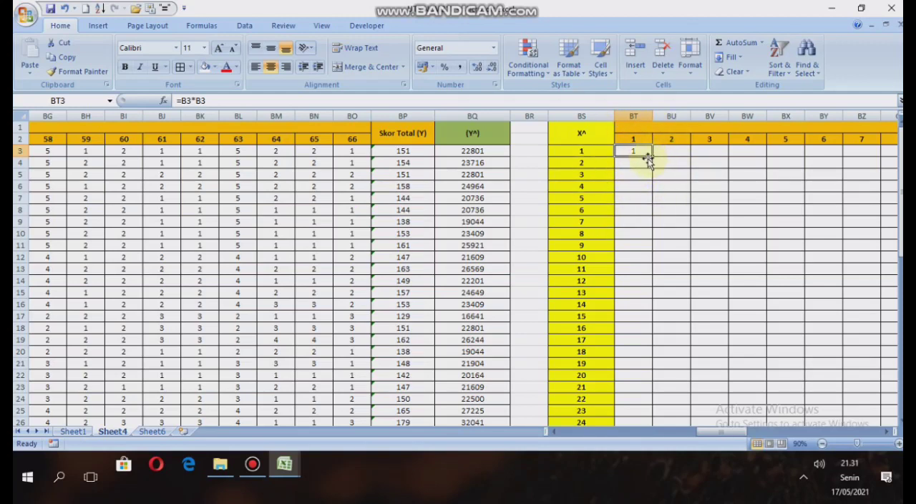
{"action": "left_click_drag", "start_coordinate": [653, 155], "coordinate": [646, 387]}
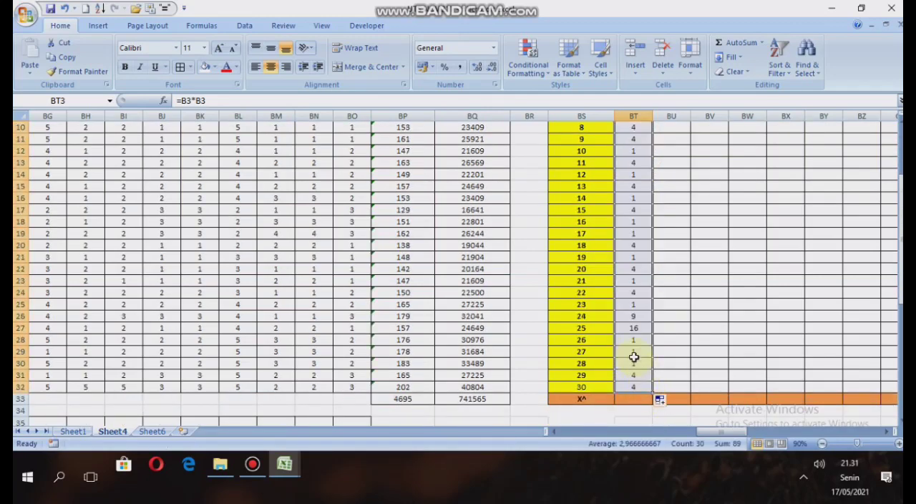
{"action": "scroll", "coordinate": [629, 317], "scroll_direction": "up", "scroll_amount": 3}
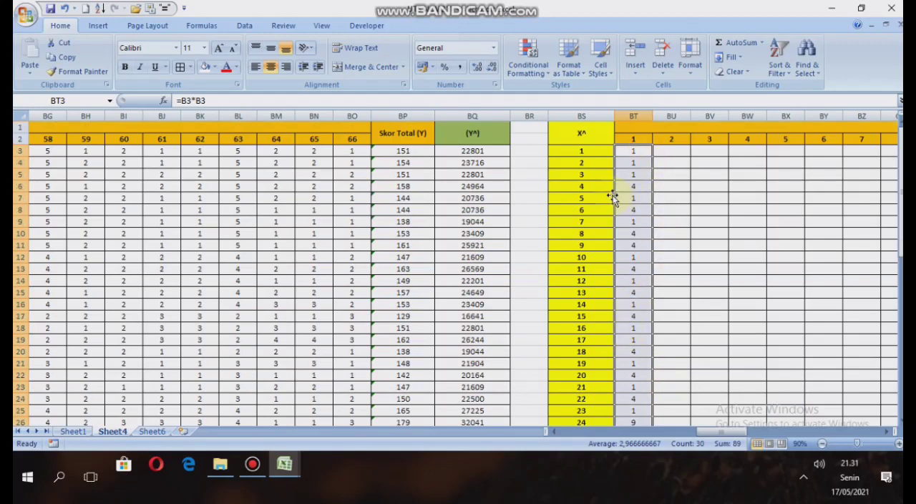
Enter =C3*C3 in BU3 to square the first respondent's item 2 score in the X^ table.
{"action": "left_click", "coordinate": [675, 159]}
{"action": "left_click", "coordinate": [675, 151]}
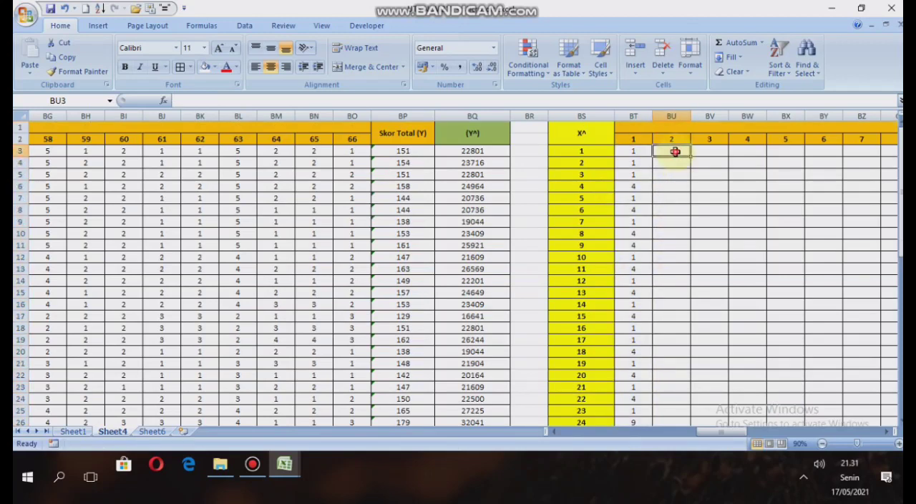
{"action": "type", "text": "="}
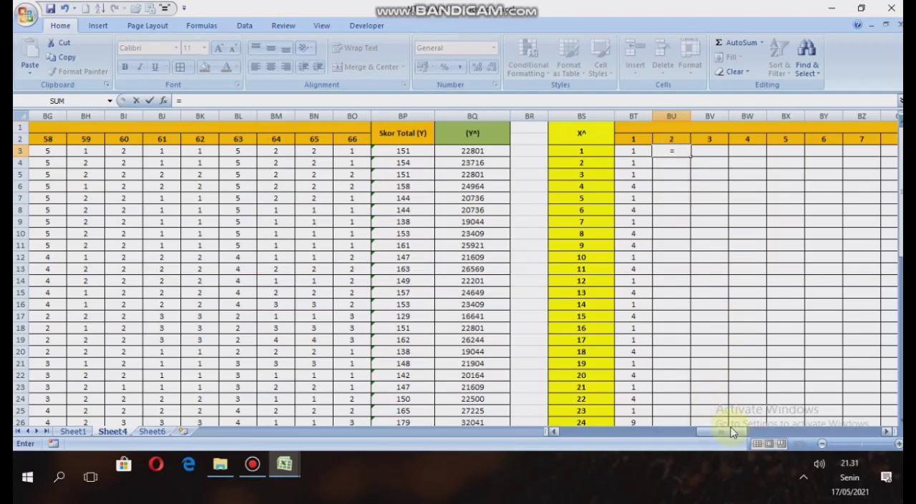
{"action": "left_click_drag", "start_coordinate": [726, 429], "coordinate": [569, 445]}
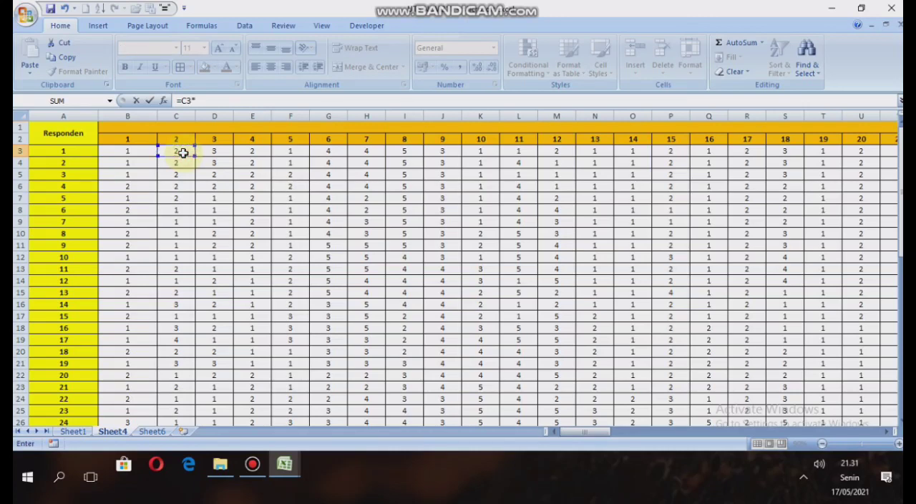
{"action": "key", "text": "Return"}
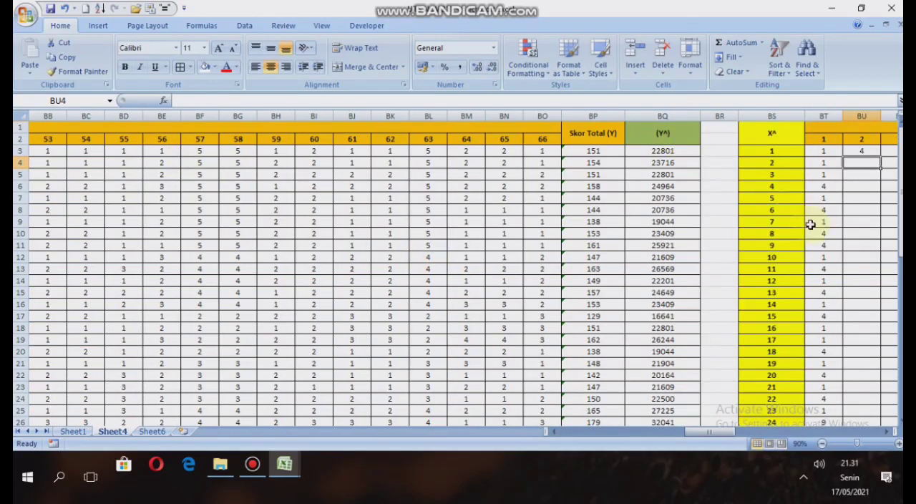
Fill the item 2 square formula from BU3 down through row 32.
{"action": "left_click_drag", "start_coordinate": [718, 432], "coordinate": [738, 432]}
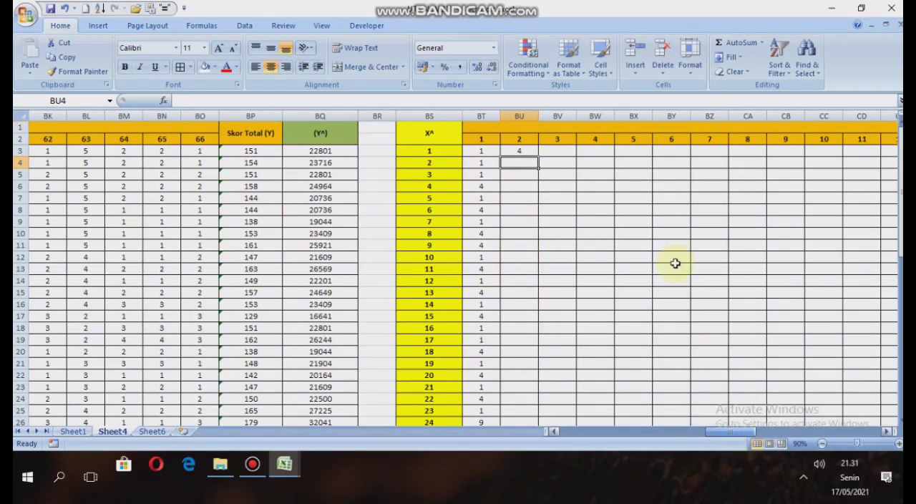
{"action": "left_click", "coordinate": [532, 150]}
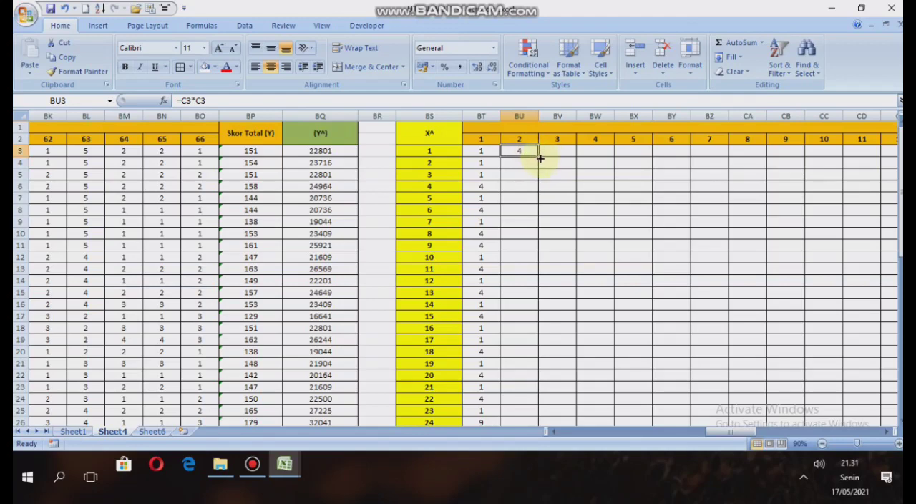
{"action": "left_click_drag", "start_coordinate": [537, 156], "coordinate": [529, 394]}
Copy the square formulas across the remaining item columns of the X^ table, starting with item 3 in column BV.
{"action": "key", "text": "Right"}
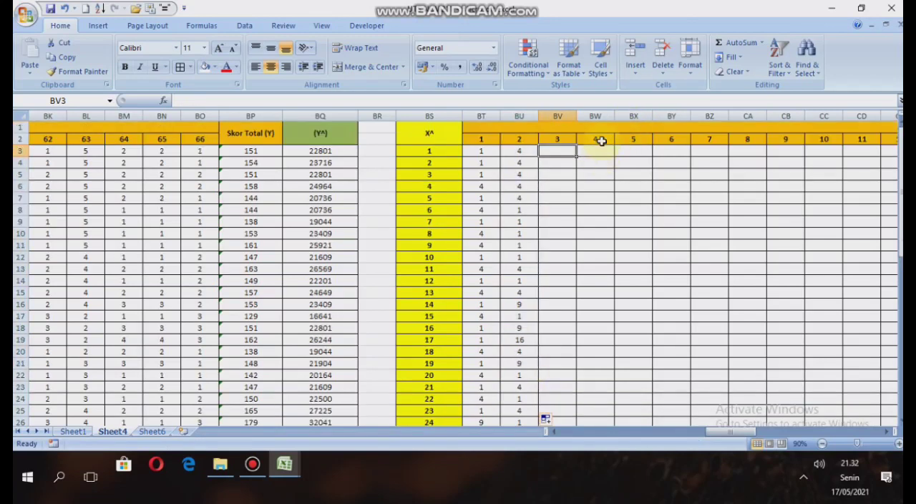
{"action": "left_click", "coordinate": [482, 152]}
{"action": "left_click", "coordinate": [524, 154]}
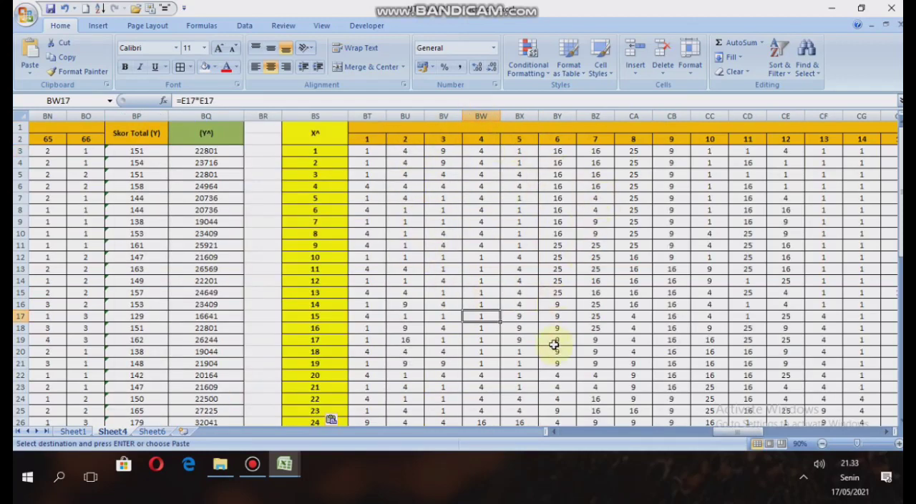
Enter =SUM(BT3:BT32) in BT33 to total the squared item 1 scores in the X^ row.
{"action": "mouse_move", "coordinate": [741, 432]}
{"action": "left_mouse_down"}
{"action": "mouse_move", "coordinate": [764, 434]}
{"action": "mouse_move", "coordinate": [726, 437]}
{"action": "left_mouse_up"}
{"action": "scroll", "coordinate": [501, 231], "scroll_direction": "down", "scroll_amount": 3}
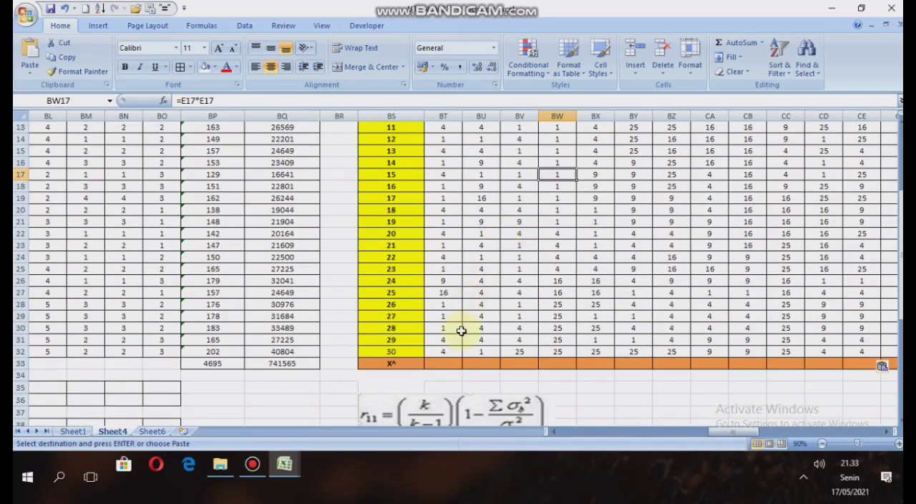
{"action": "left_click", "coordinate": [453, 364]}
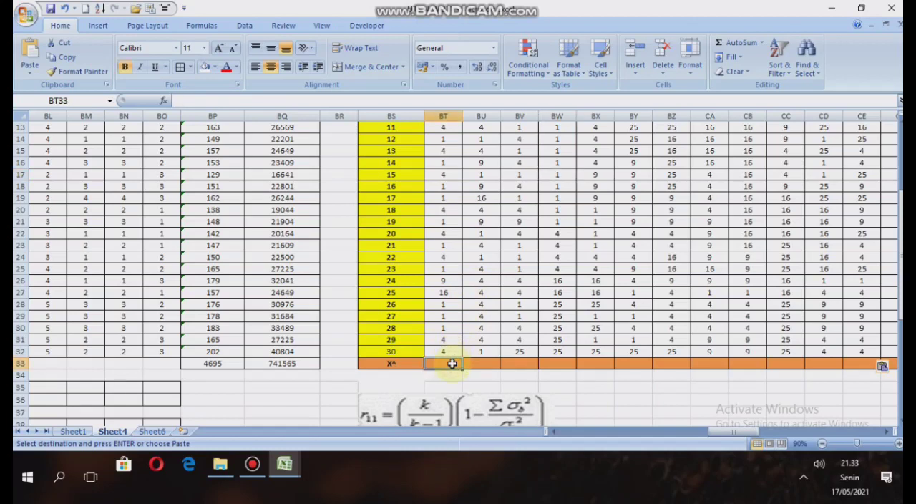
{"action": "type", "text": "=sum"}
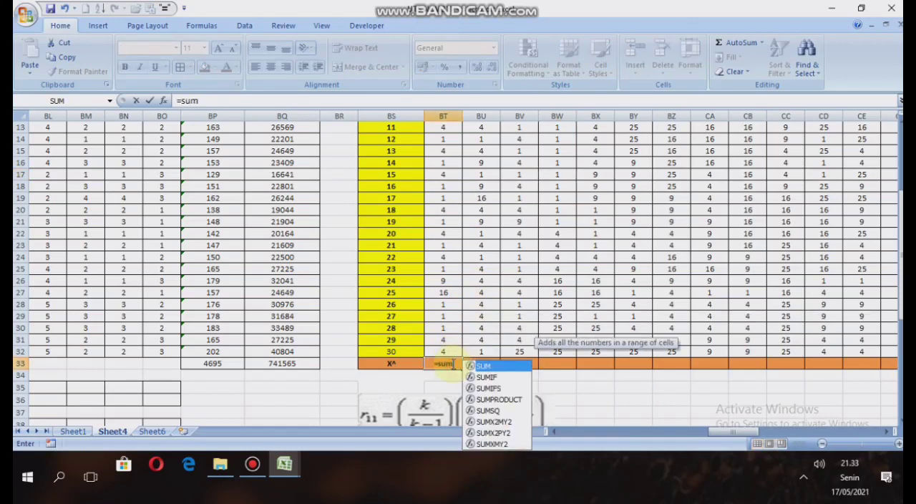
{"action": "type", "text": "("}
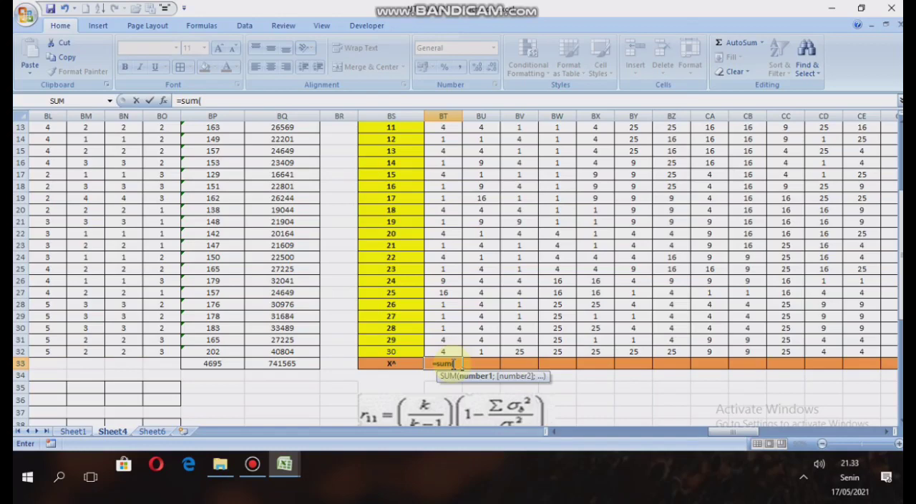
{"action": "scroll", "coordinate": [447, 291], "scroll_direction": "up", "scroll_amount": 4}
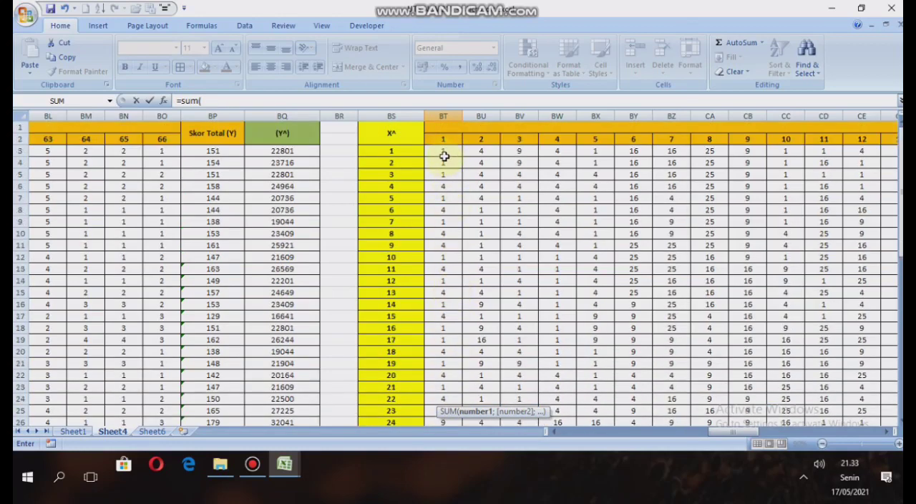
{"action": "left_click_drag", "start_coordinate": [443, 151], "coordinate": [456, 402]}
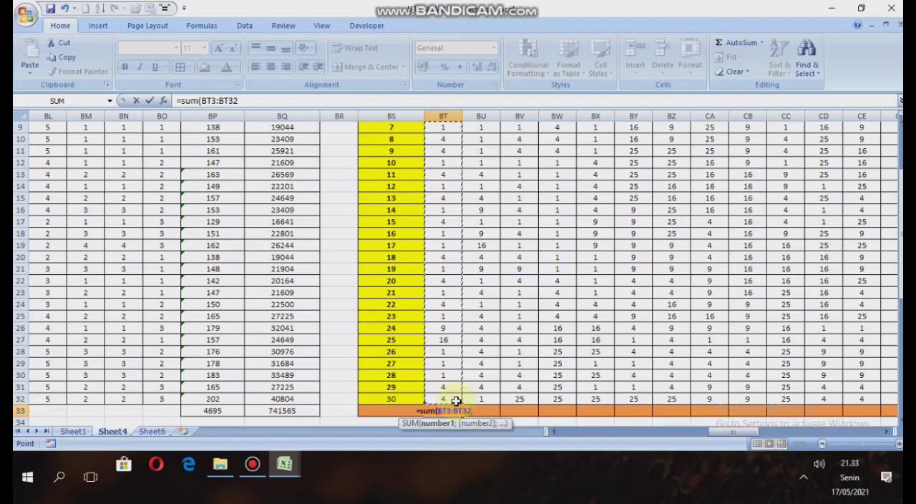
{"action": "type", "text": ")"}
{"action": "key", "text": "Return"}
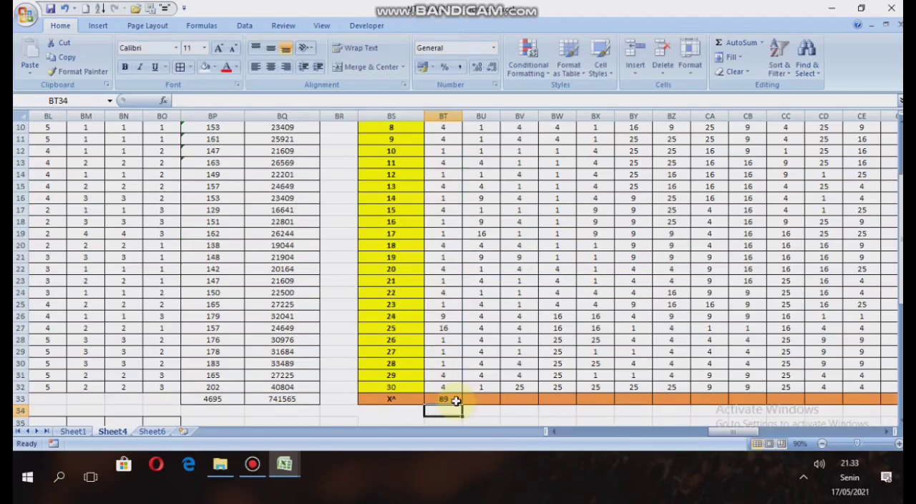
Fill the sum formula from BT33 across the X^ row for all 66 items.
{"action": "left_click", "coordinate": [456, 401]}
{"action": "left_click_drag", "start_coordinate": [462, 405], "coordinate": [726, 424]}
{"action": "scroll", "coordinate": [558, 331], "scroll_direction": "up", "scroll_amount": 1}
{"action": "scroll", "coordinate": [515, 300], "scroll_direction": "up", "scroll_amount": 2}
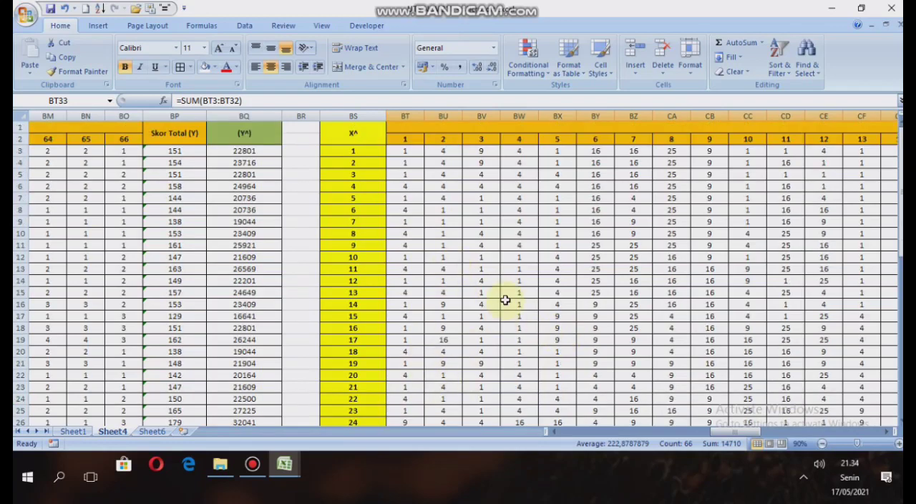
Enter =SUM(B3:B32) in B35 to total the item 1 scores in the ∑X row.
{"action": "scroll", "coordinate": [505, 308], "scroll_direction": "down", "scroll_amount": 4}
{"action": "left_click", "coordinate": [398, 363]}
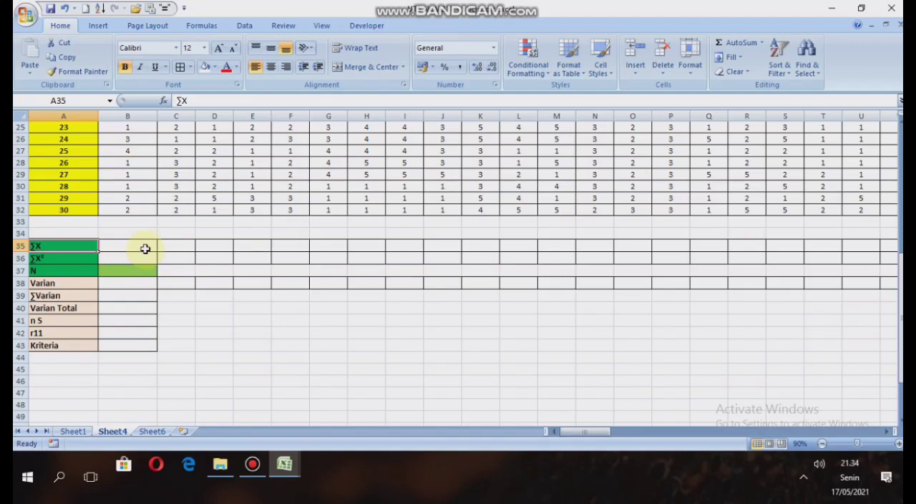
{"action": "left_click", "coordinate": [144, 249]}
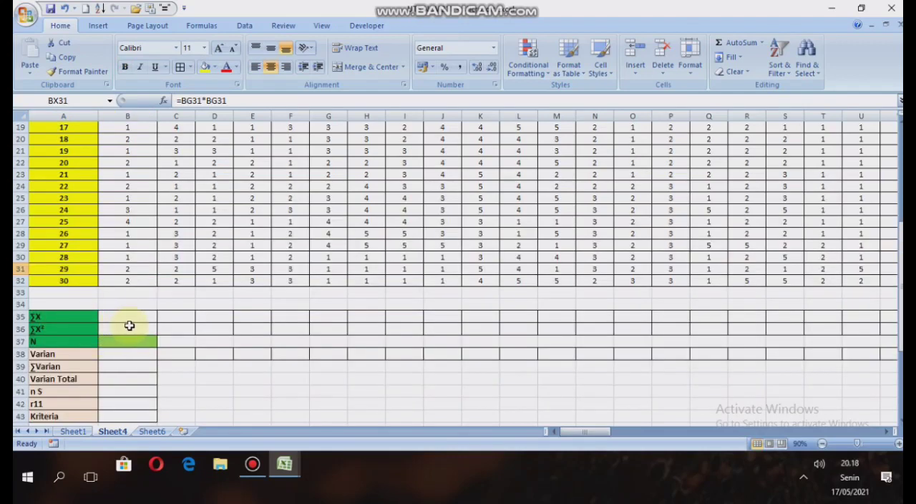
{"action": "left_click", "coordinate": [135, 317]}
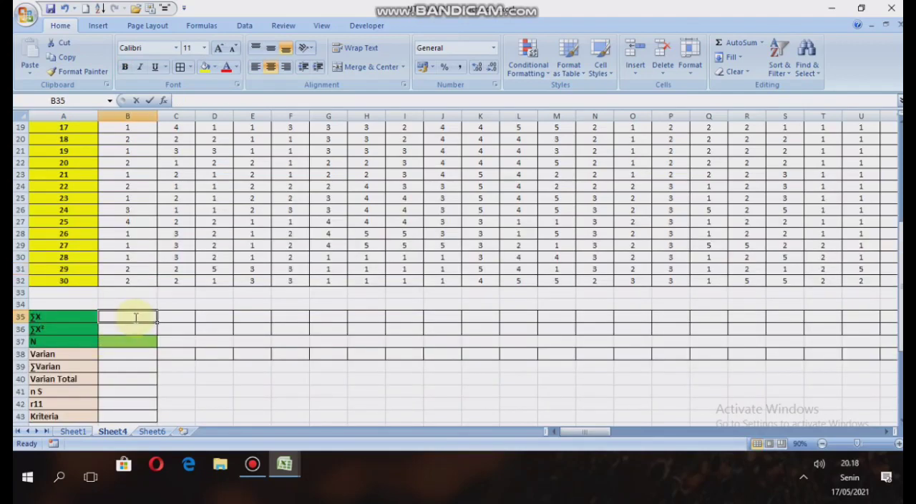
{"action": "type", "text": "=s"}
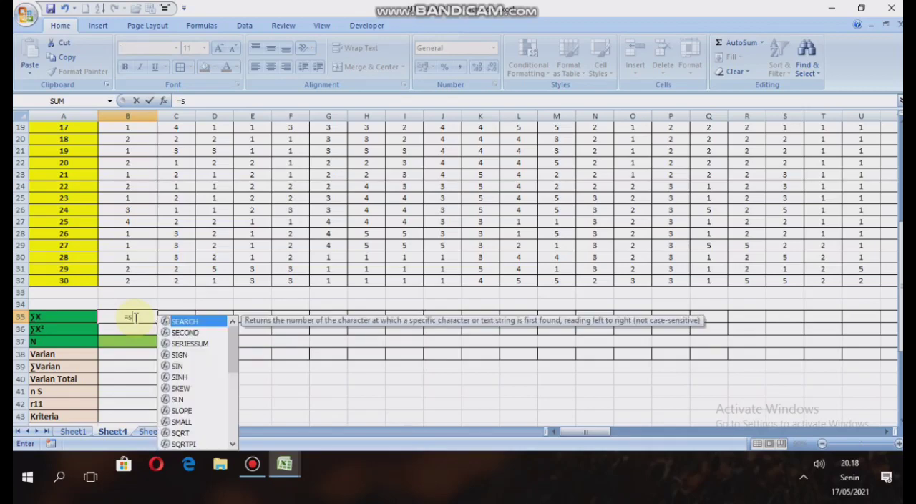
{"action": "type", "text": "um("}
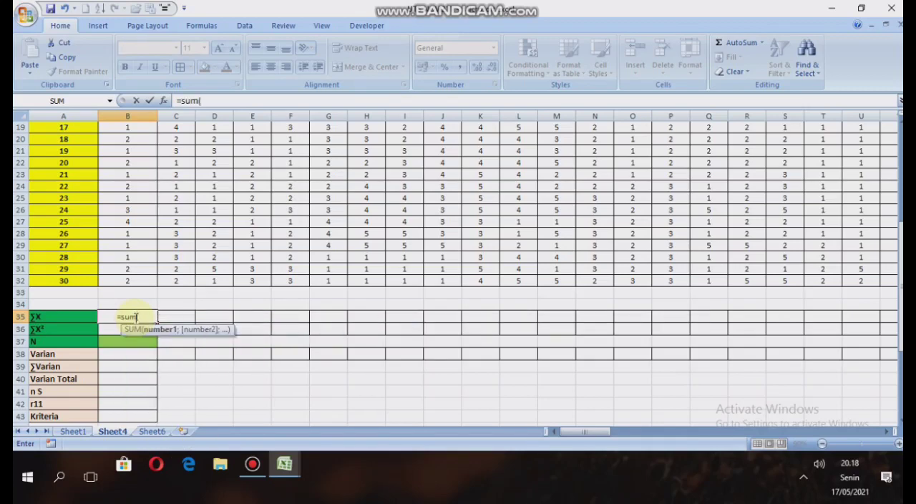
{"action": "scroll", "coordinate": [137, 312], "scroll_direction": "up", "scroll_amount": 6}
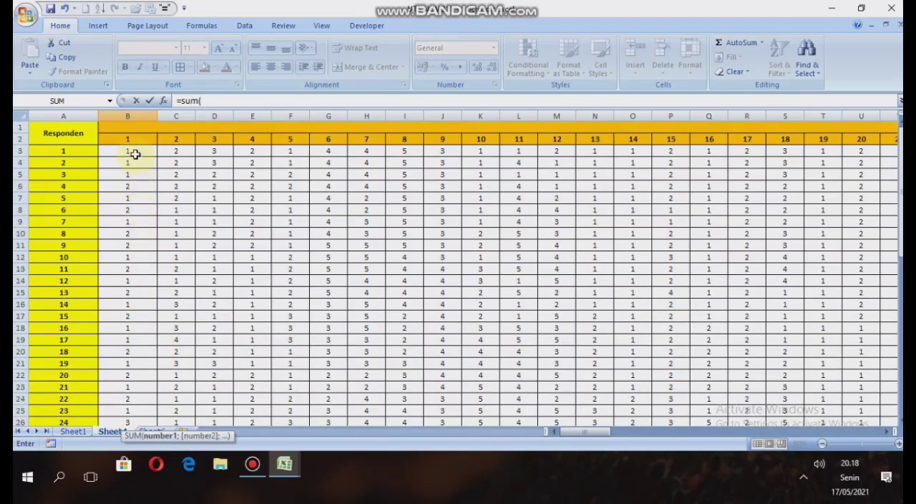
{"action": "left_click_drag", "start_coordinate": [133, 153], "coordinate": [135, 392]}
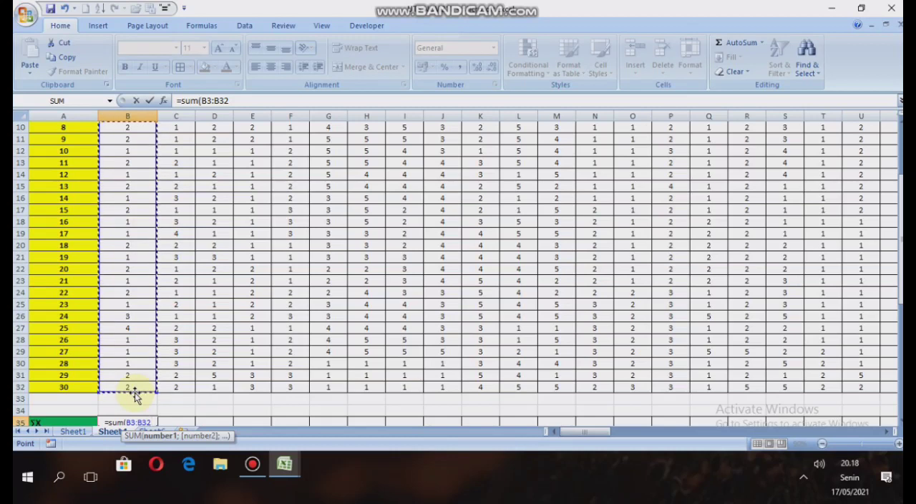
{"action": "key", "text": "Return"}
Fill the sum formula from B35 across the ∑X row through column BO for all 66 items.
{"action": "scroll", "coordinate": [134, 393], "scroll_direction": "down", "scroll_amount": 2}
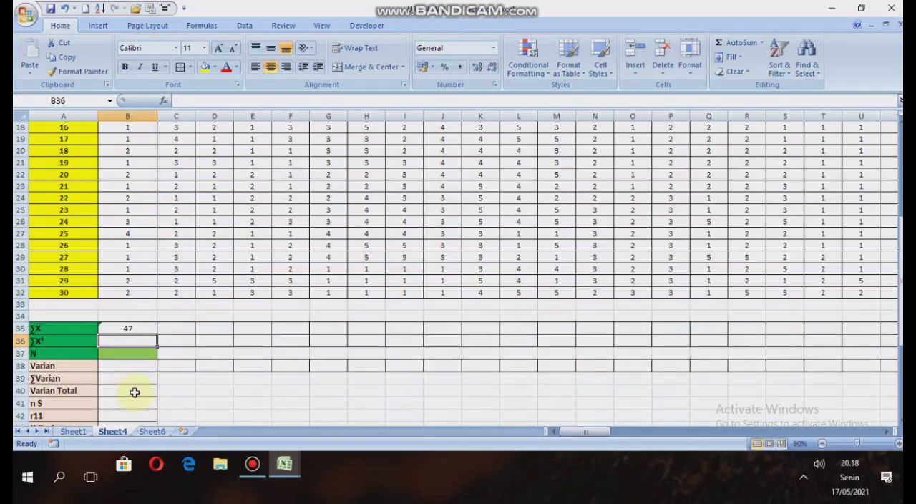
{"action": "left_click", "coordinate": [147, 330]}
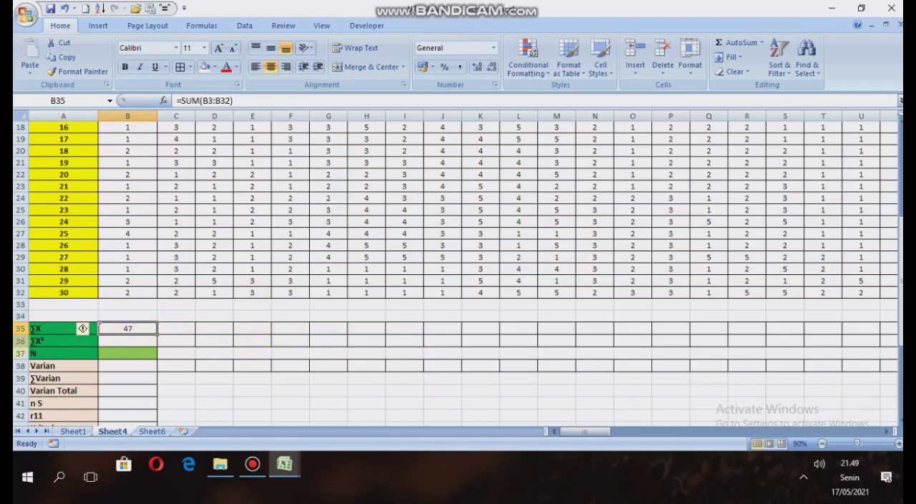
{"action": "left_click_drag", "start_coordinate": [158, 333], "coordinate": [242, 264]}
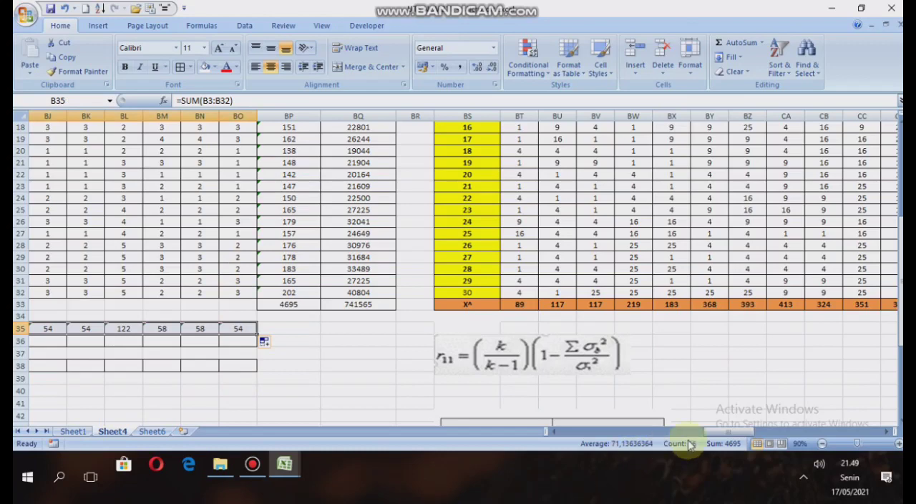
Enter =BT33 in B36 to link the item 1 ∑X² cell to its squared-score total.
{"action": "left_click_drag", "start_coordinate": [746, 431], "coordinate": [563, 430]}
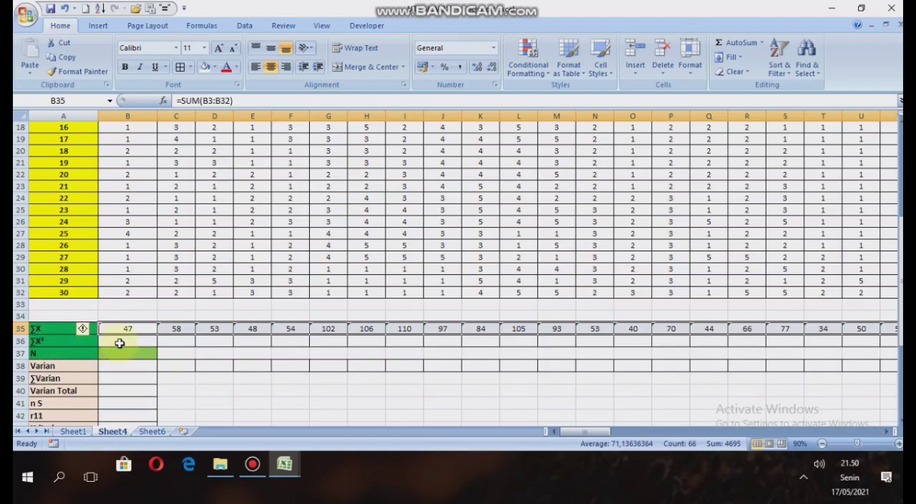
{"action": "left_click", "coordinate": [120, 340]}
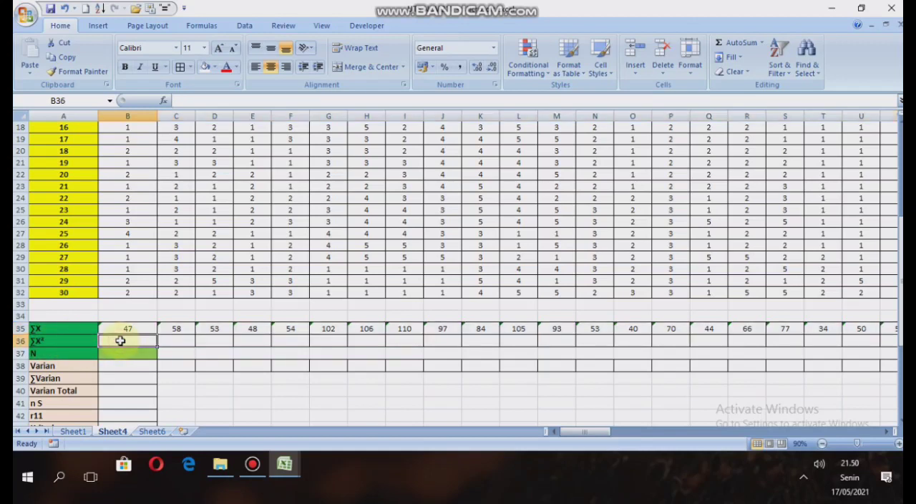
{"action": "type", "text": "="}
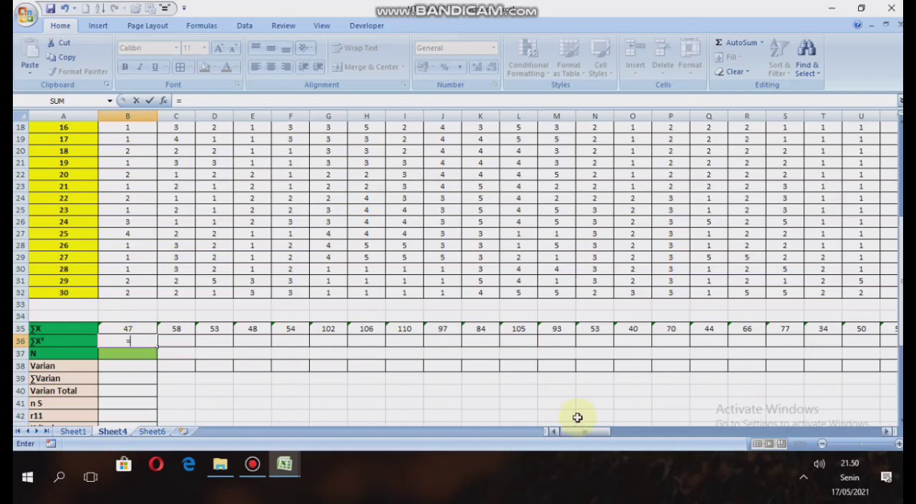
{"action": "left_click_drag", "start_coordinate": [569, 432], "coordinate": [702, 447]}
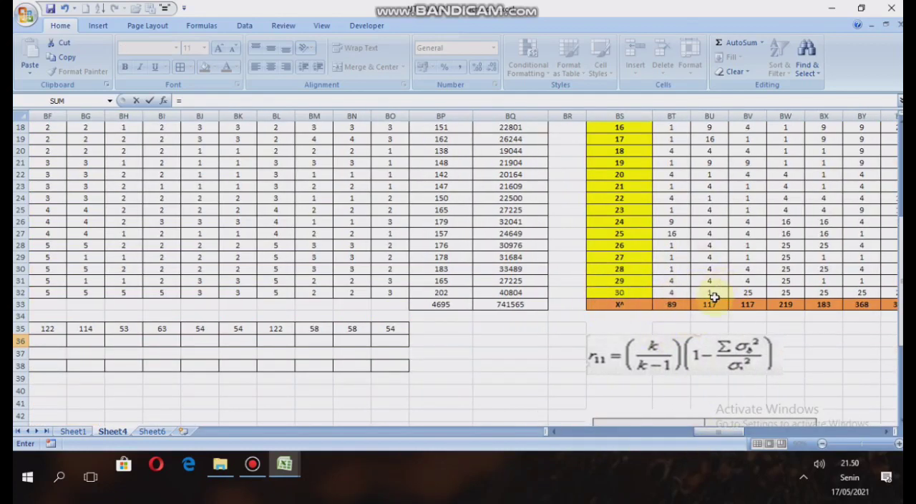
{"action": "left_click", "coordinate": [674, 306]}
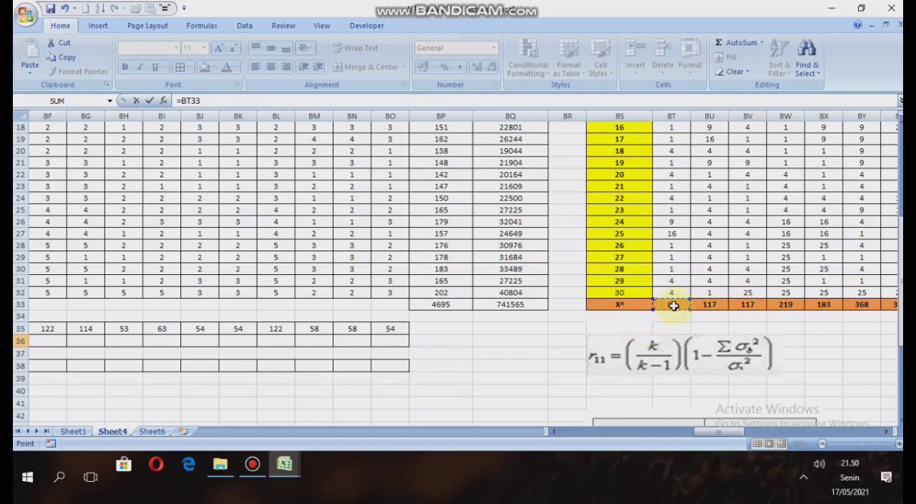
{"action": "key", "text": "Return"}
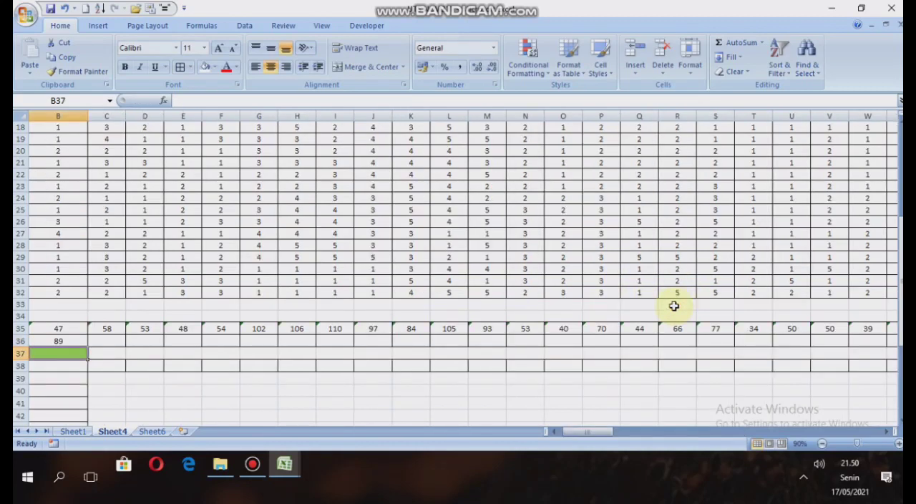
Fill the link formula from B36 across the ∑X² row through column BO.
{"action": "left_click", "coordinate": [70, 340]}
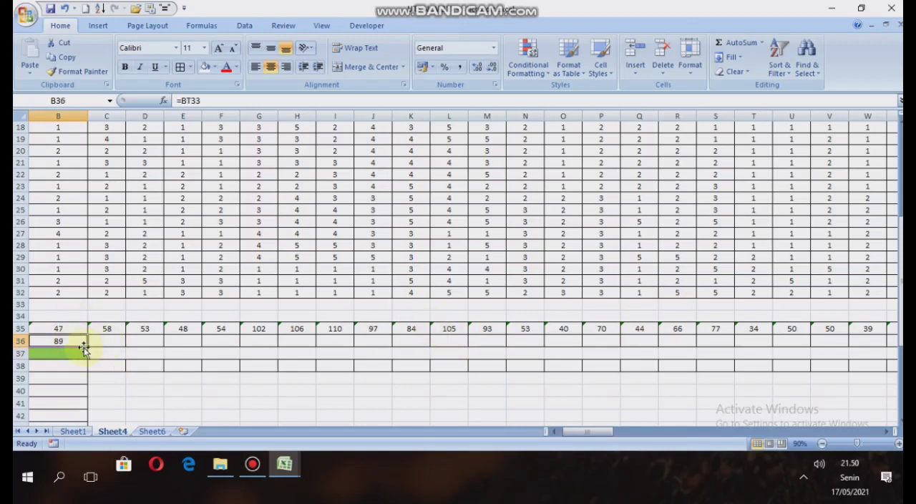
{"action": "left_click_drag", "start_coordinate": [87, 347], "coordinate": [896, 331]}
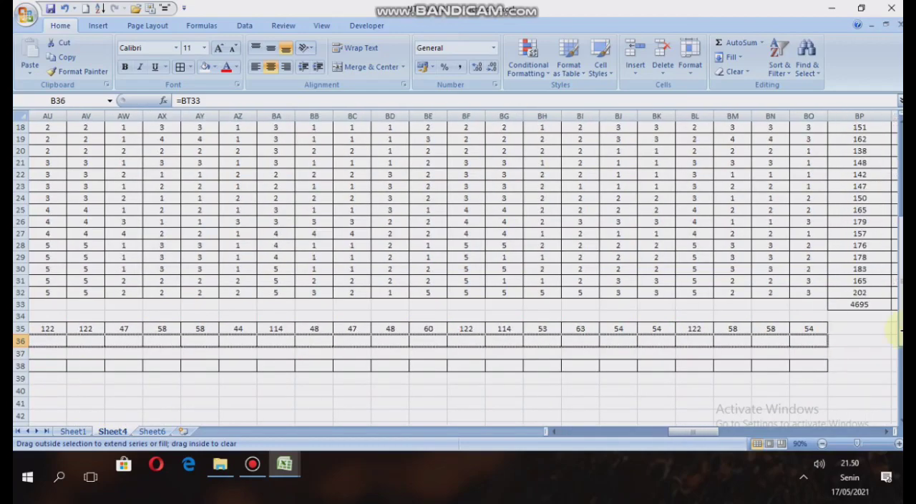
{"action": "left_click_drag", "start_coordinate": [837, 343], "coordinate": [828, 344]}
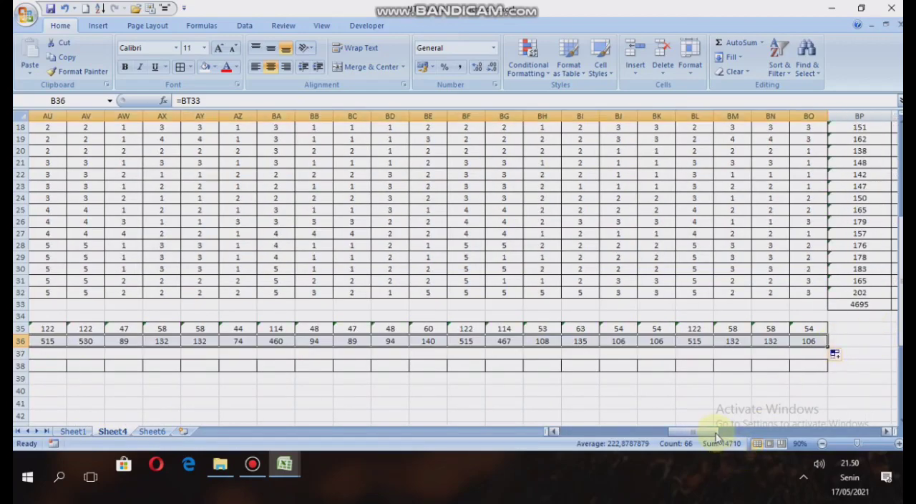
Enter 30 as the number of respondents N in B37.
{"action": "left_click_drag", "start_coordinate": [696, 432], "coordinate": [582, 437]}
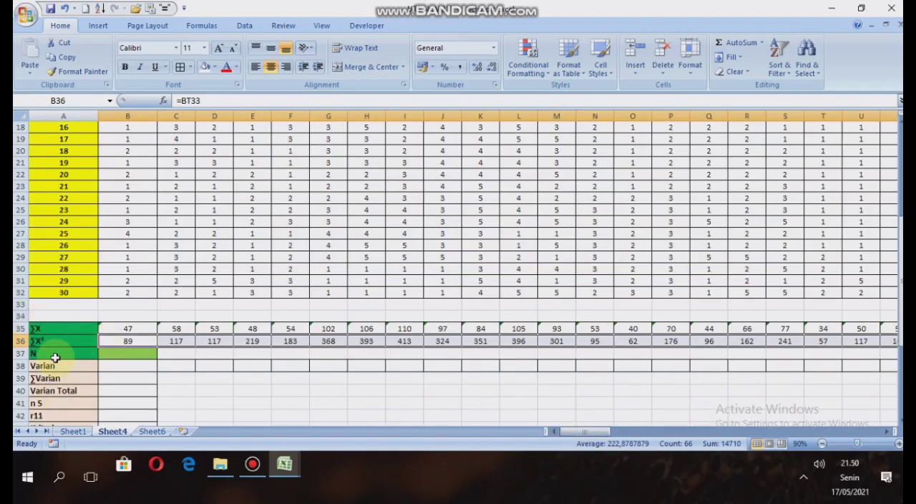
{"action": "left_click", "coordinate": [121, 356]}
{"action": "left_click", "coordinate": [121, 356]}
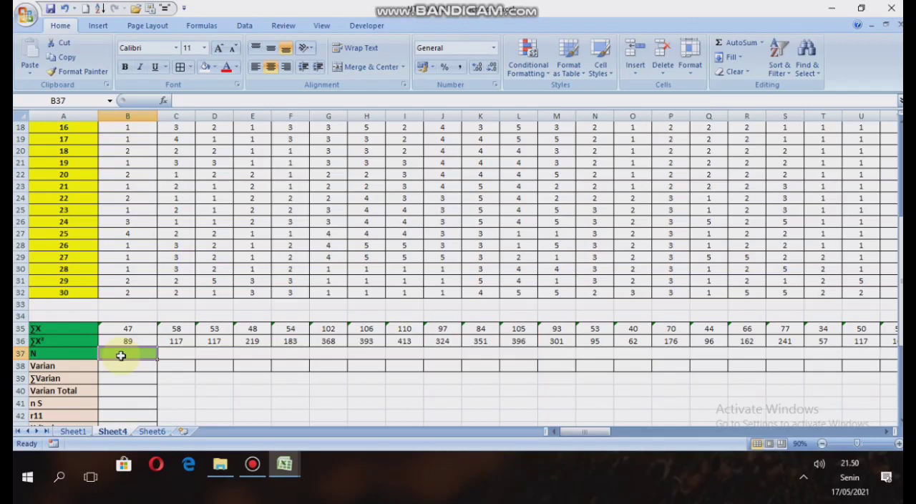
{"action": "type", "text": "30"}
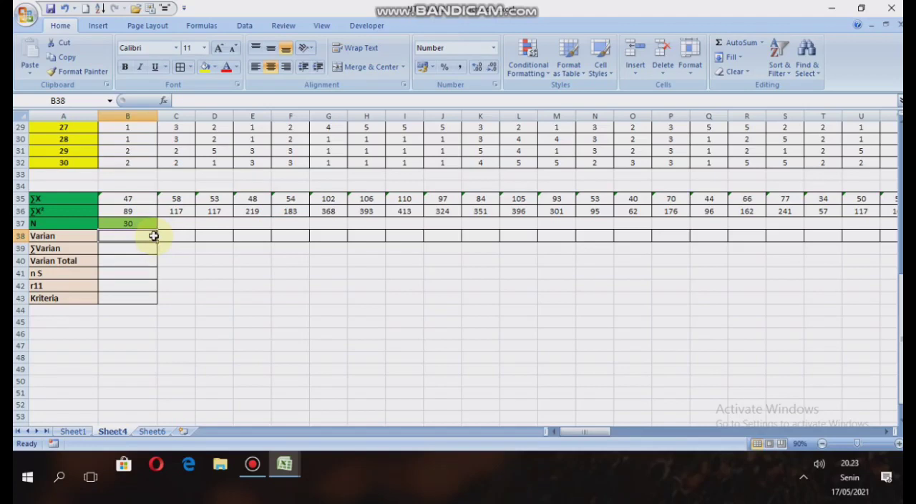
Write the item 1 variance formula =(B36-B35^2/B37)/B37 in B38 of the Varian row.
{"action": "type", "text": "=("}
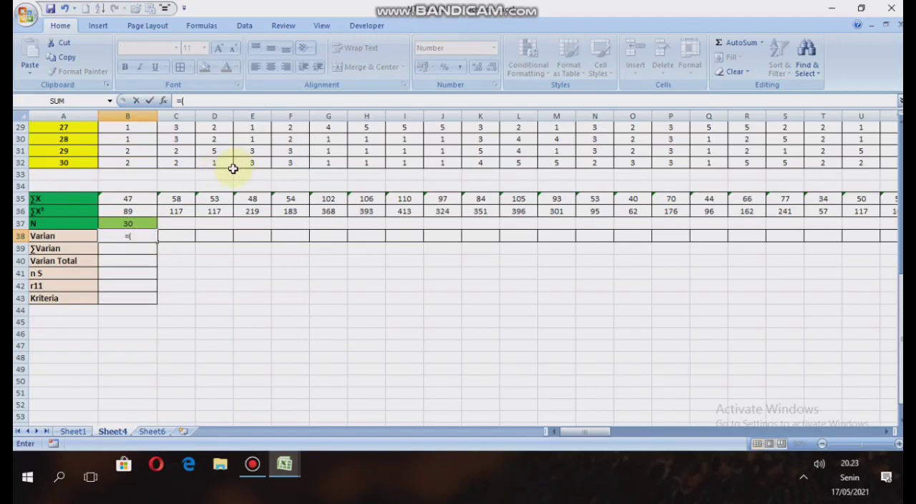
{"action": "left_click", "coordinate": [121, 210]}
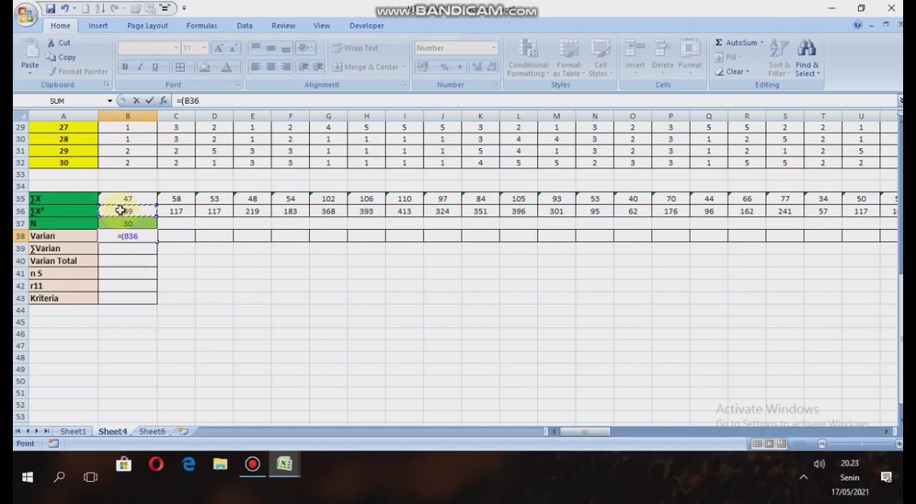
{"action": "type", "text": "-"}
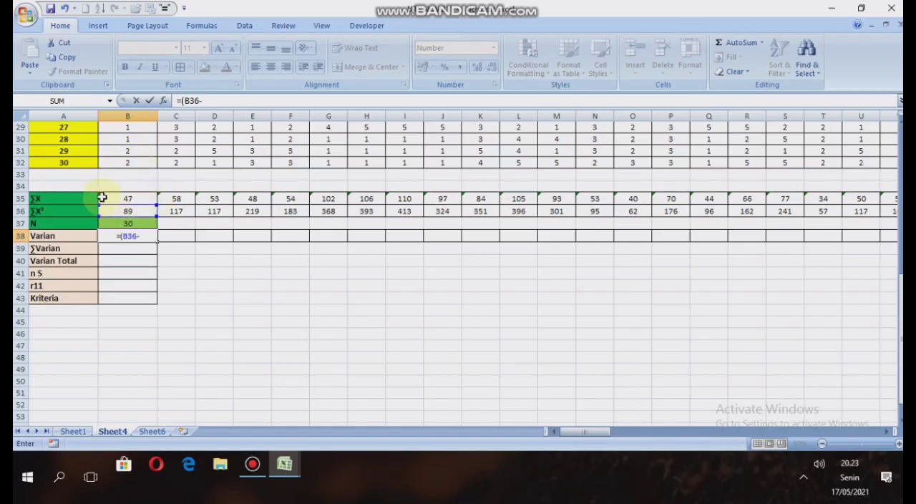
{"action": "left_click", "coordinate": [124, 196]}
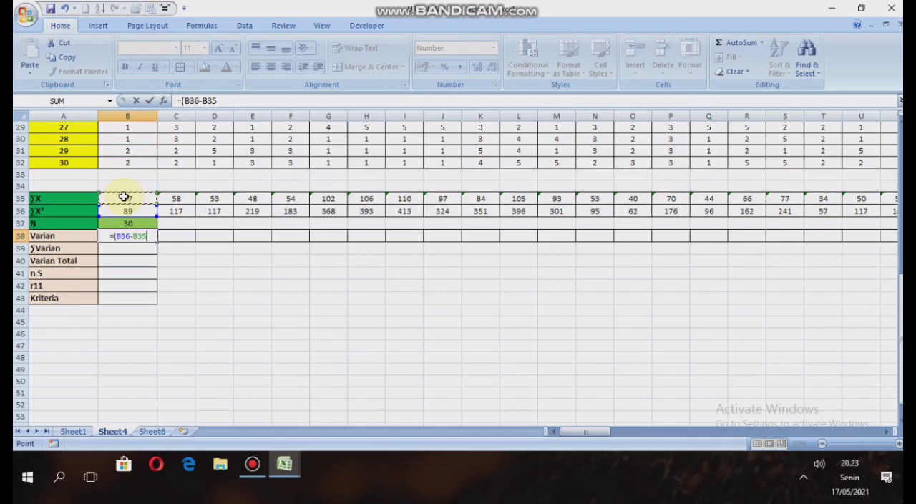
{"action": "type", "text": "^2/"}
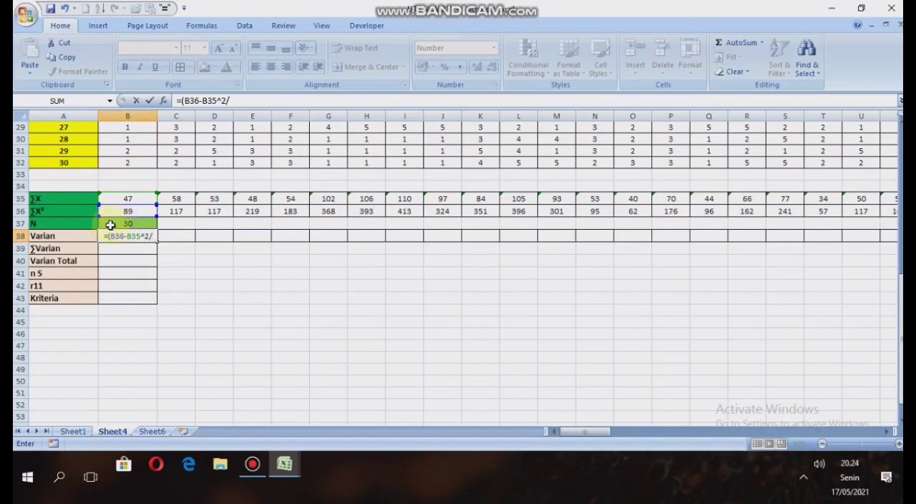
{"action": "left_click", "coordinate": [111, 225]}
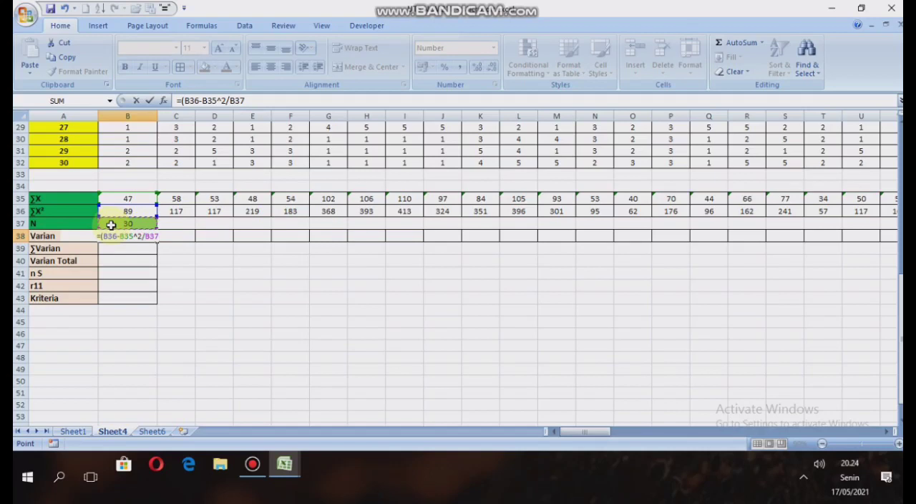
{"action": "type", "text": ")/"}
{"action": "left_click", "coordinate": [111, 225]}
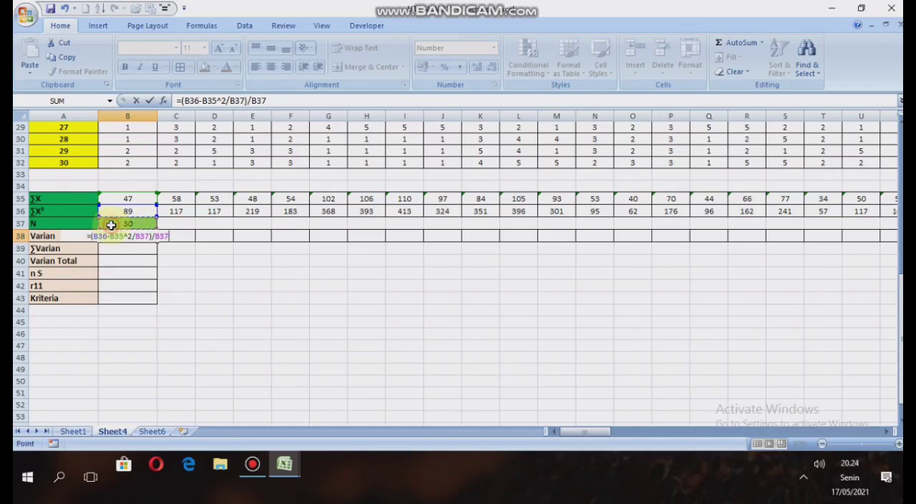
Make both N references absolute in the item 1 variance formula in B38, giving =(B36-B35^2/$B$37)/$B$37.
{"action": "left_click", "coordinate": [229, 101]}
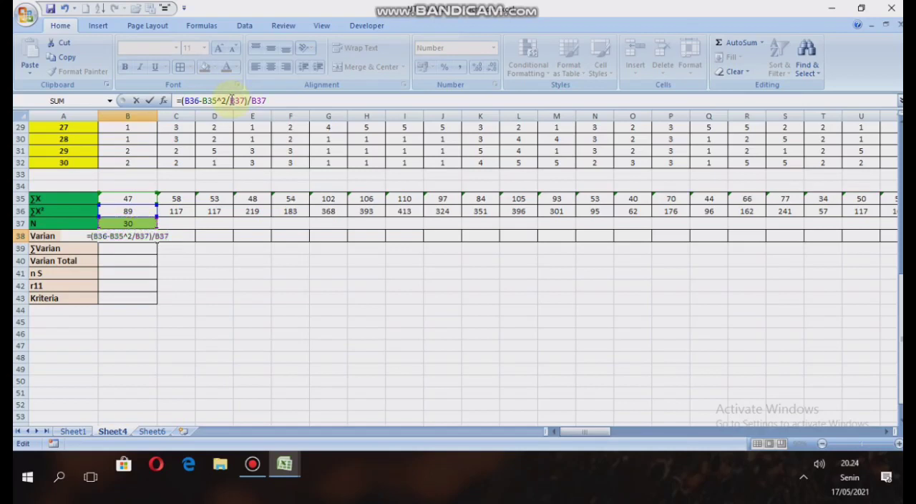
{"action": "type", "text": "$"}
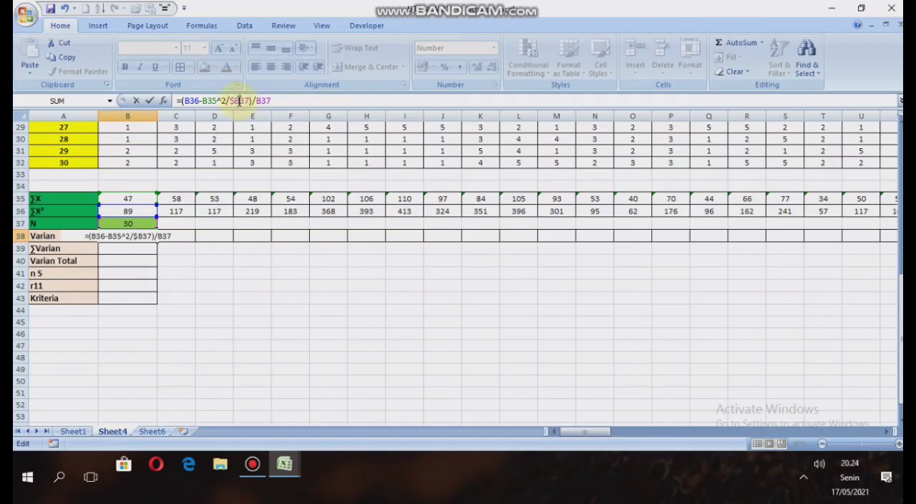
{"action": "left_click", "coordinate": [239, 100]}
{"action": "type", "text": "$"}
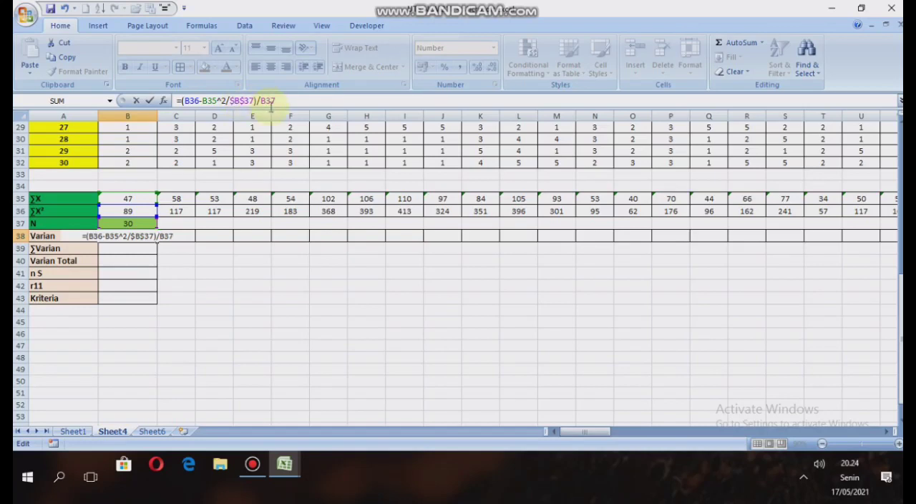
{"action": "left_click", "coordinate": [267, 101]}
{"action": "type", "text": "$B$"}
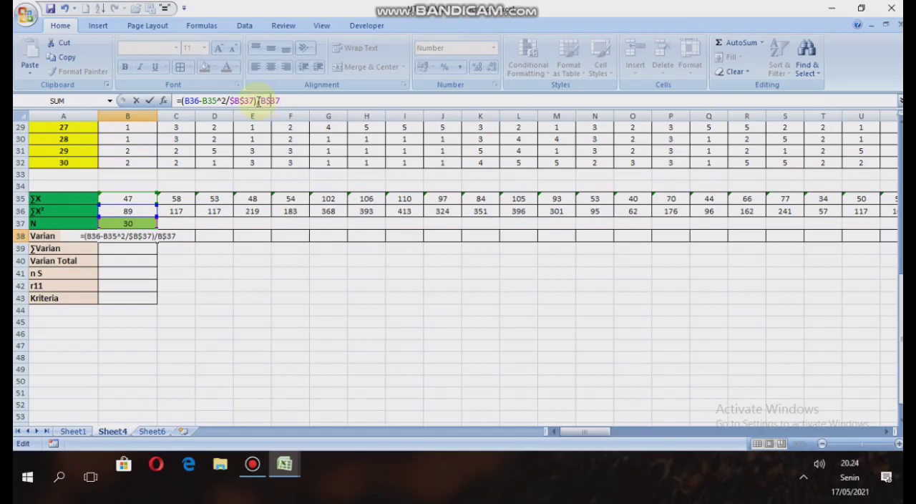
{"action": "right_click", "coordinate": [261, 101]}
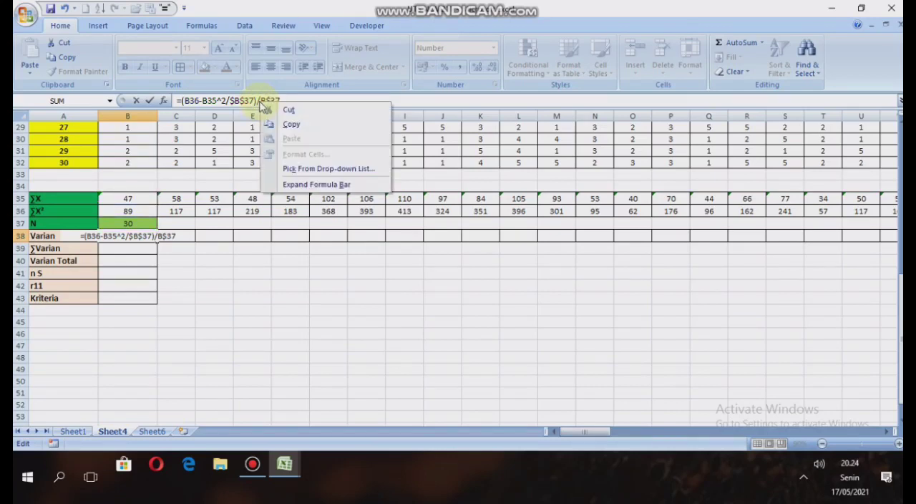
{"action": "left_click", "coordinate": [260, 100]}
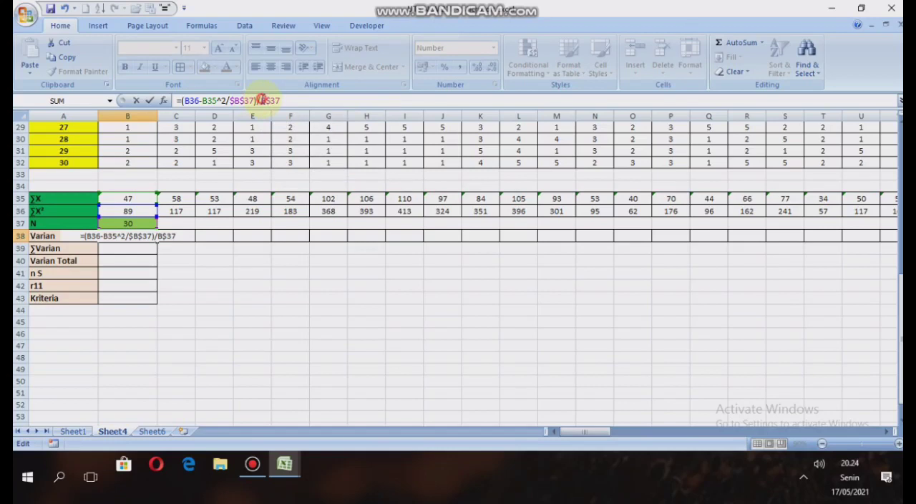
{"action": "type", "text": "$"}
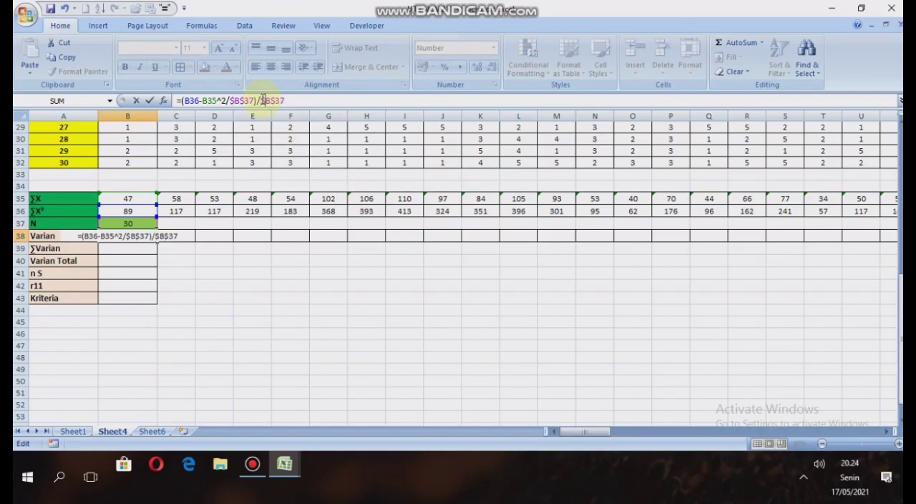
{"action": "key", "text": "Return"}
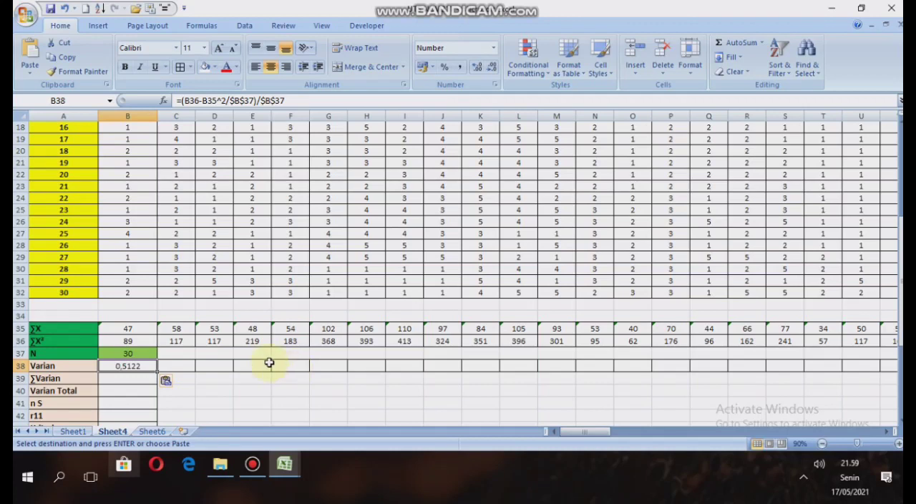
Fill the variance formula from B38 across the Varian row through column BO.
{"action": "scroll", "coordinate": [249, 350], "scroll_direction": "down", "scroll_amount": 3}
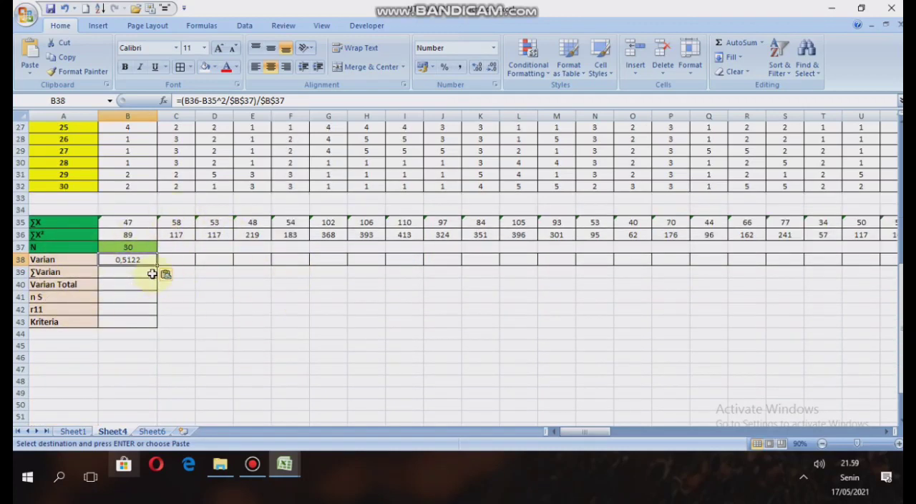
{"action": "left_click_drag", "start_coordinate": [158, 264], "coordinate": [830, 261]}
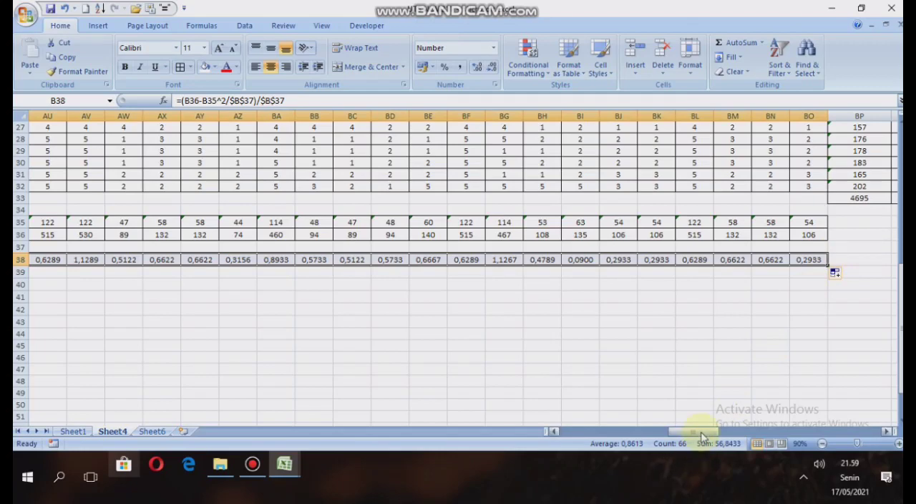
{"action": "left_click_drag", "start_coordinate": [688, 431], "coordinate": [565, 463]}
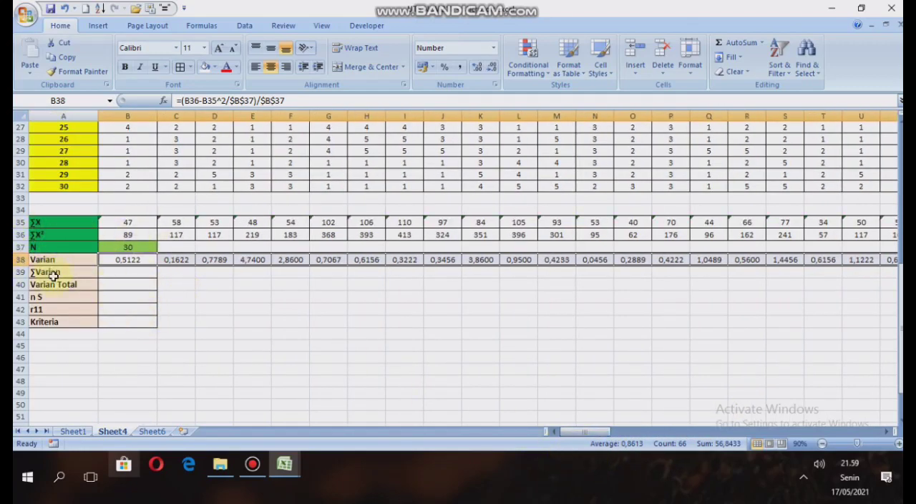
Total the item variances in the ∑Varian cell B39 with =SUM(B38:BO38).
{"action": "left_click", "coordinate": [144, 270]}
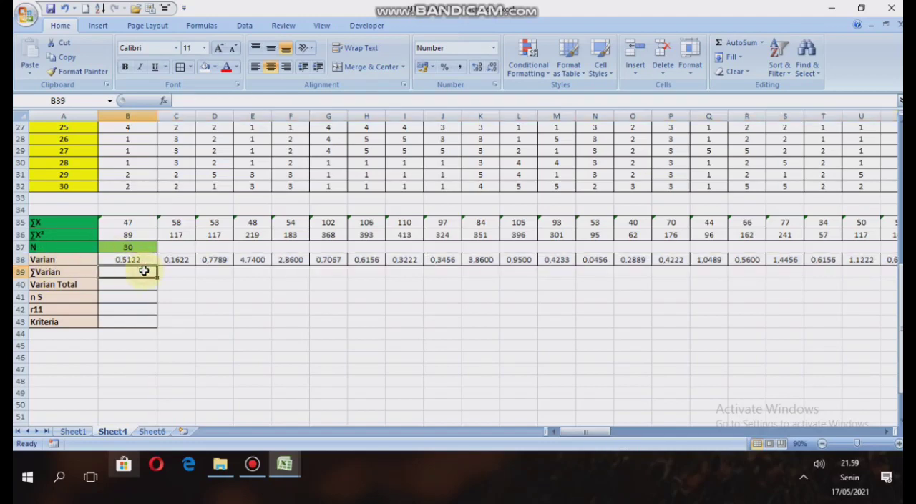
{"action": "type", "text": "="}
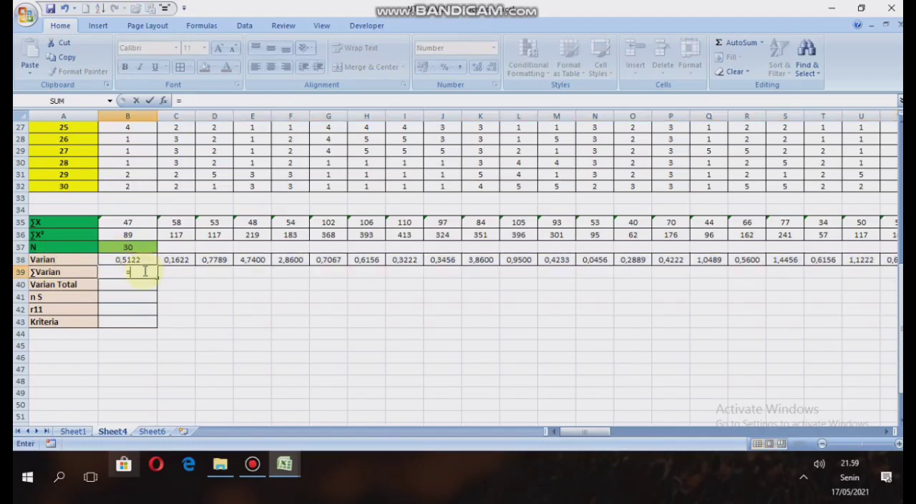
{"action": "type", "text": "sum("}
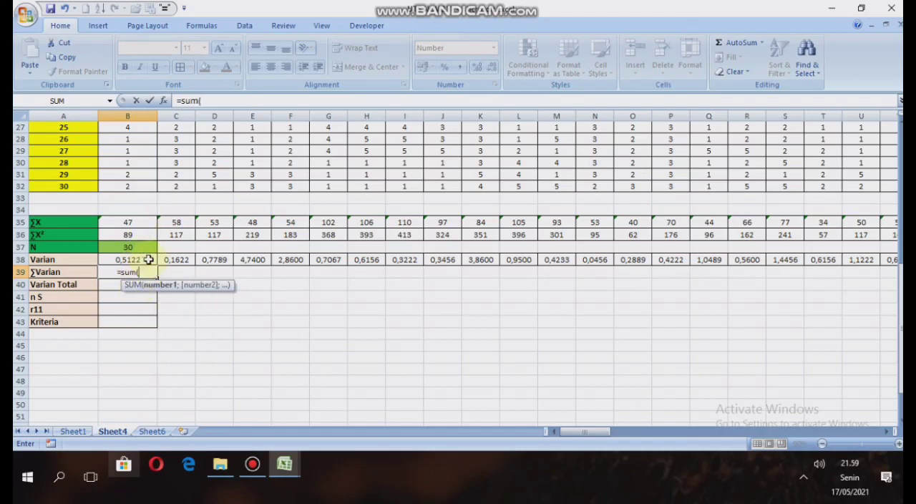
{"action": "left_click_drag", "start_coordinate": [149, 259], "coordinate": [819, 259]}
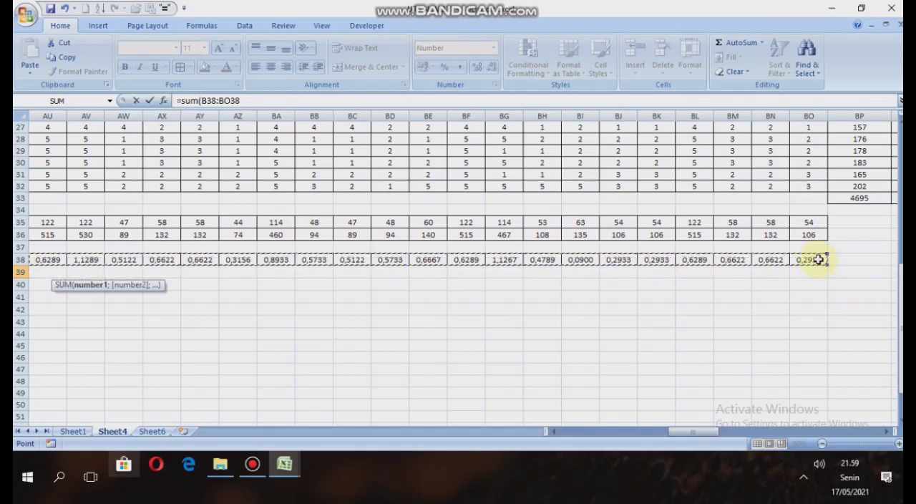
{"action": "type", "text": ")"}
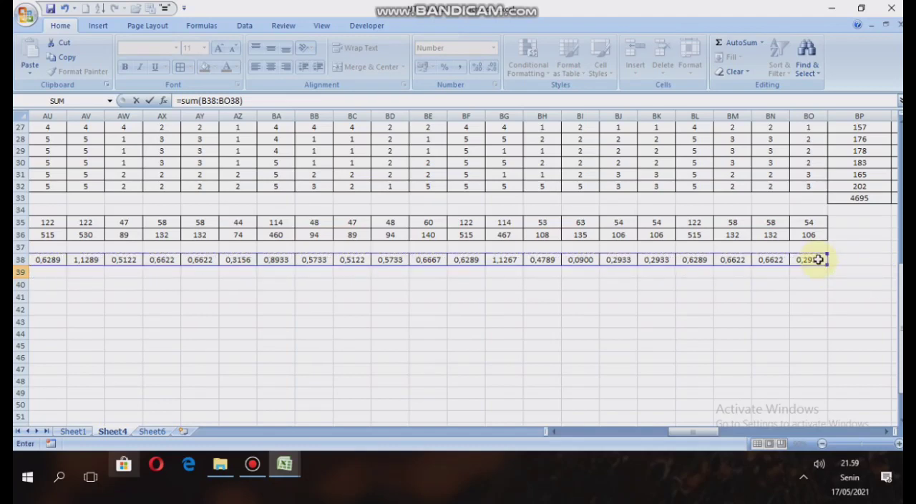
{"action": "key", "text": "Return"}
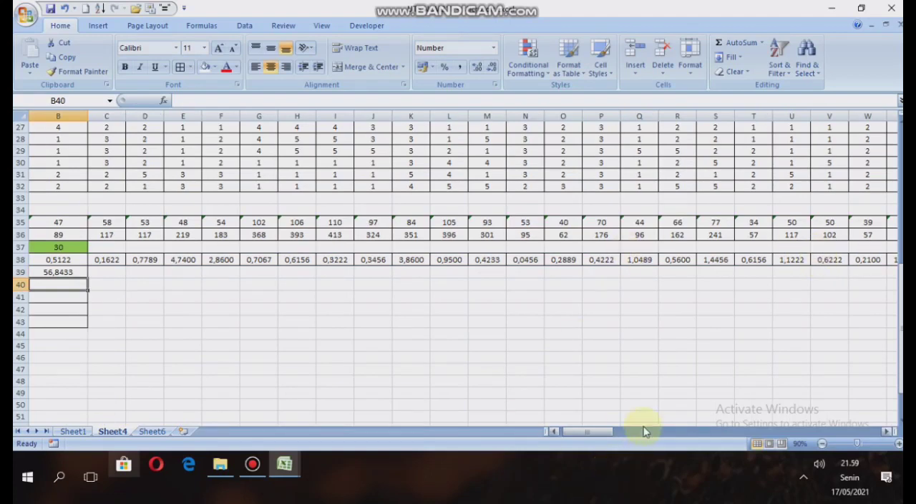
Begin the Varian Total formula in B40 with =((BQ33-BP33^2/, using the total-score sums in row 33.
{"action": "left_click_drag", "start_coordinate": [611, 432], "coordinate": [594, 431]}
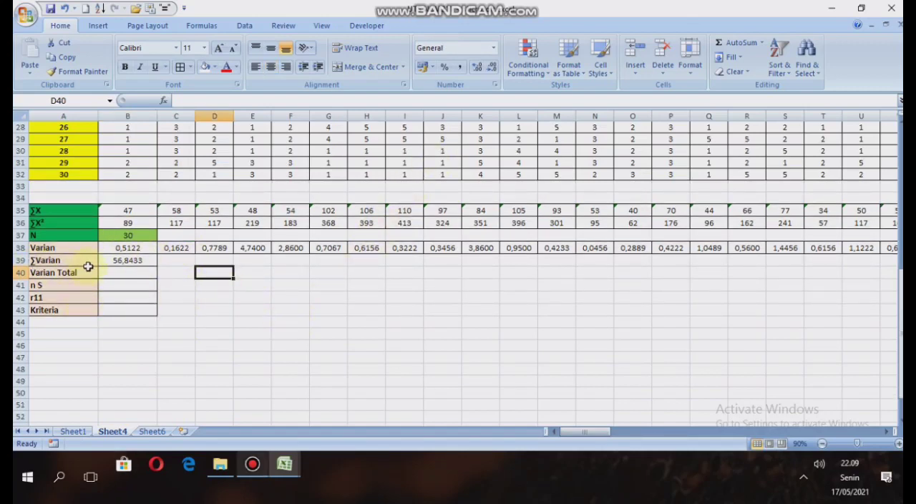
{"action": "left_click", "coordinate": [132, 274]}
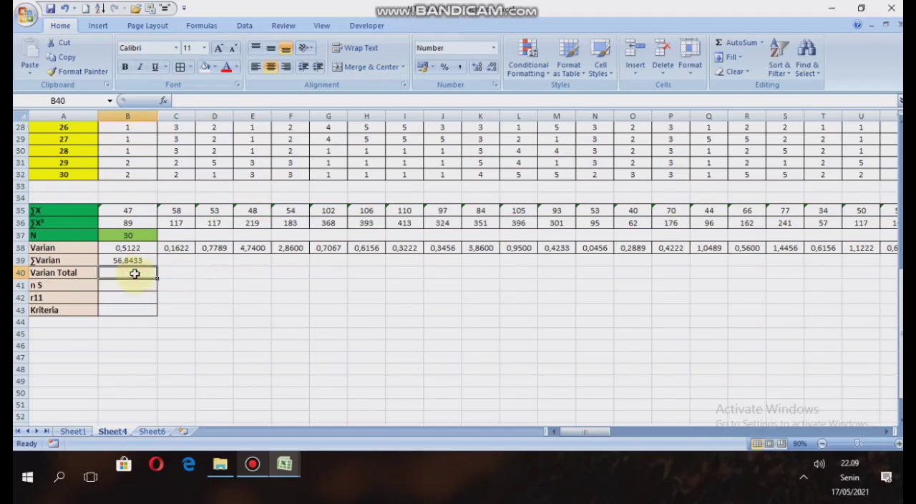
{"action": "type", "text": "="}
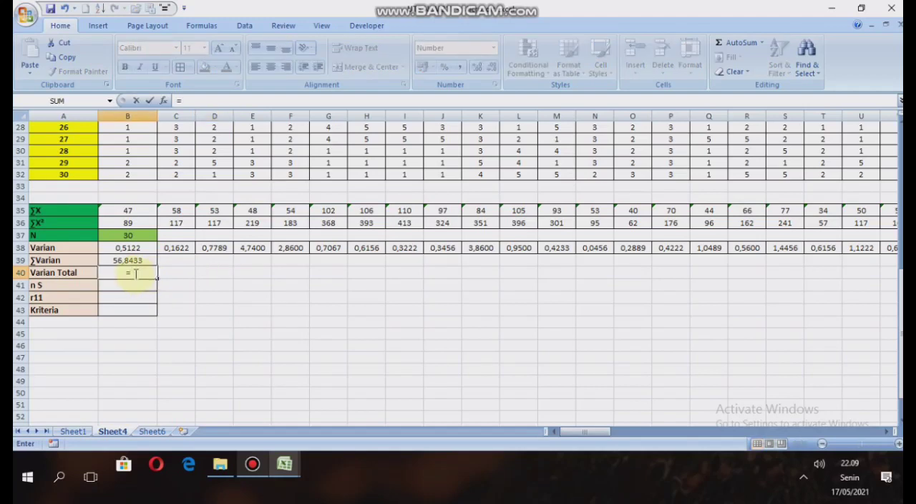
{"action": "type", "text": "(("}
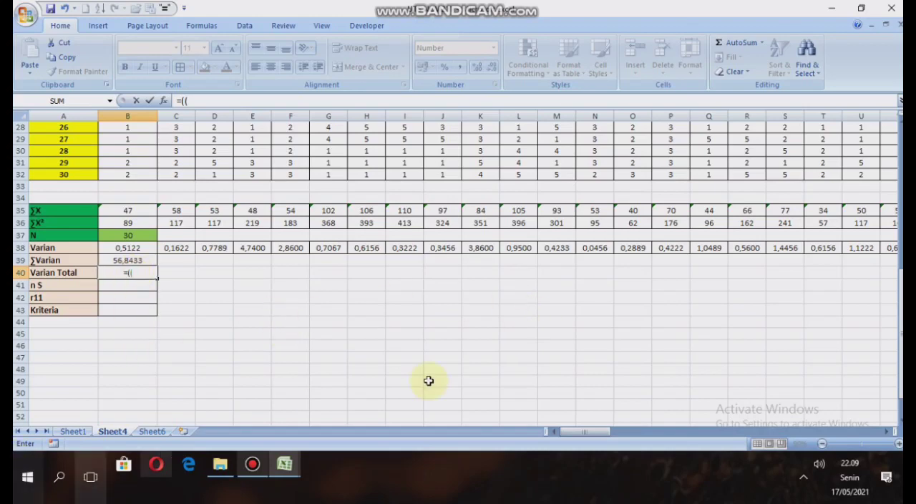
{"action": "left_click_drag", "start_coordinate": [594, 431], "coordinate": [750, 404]}
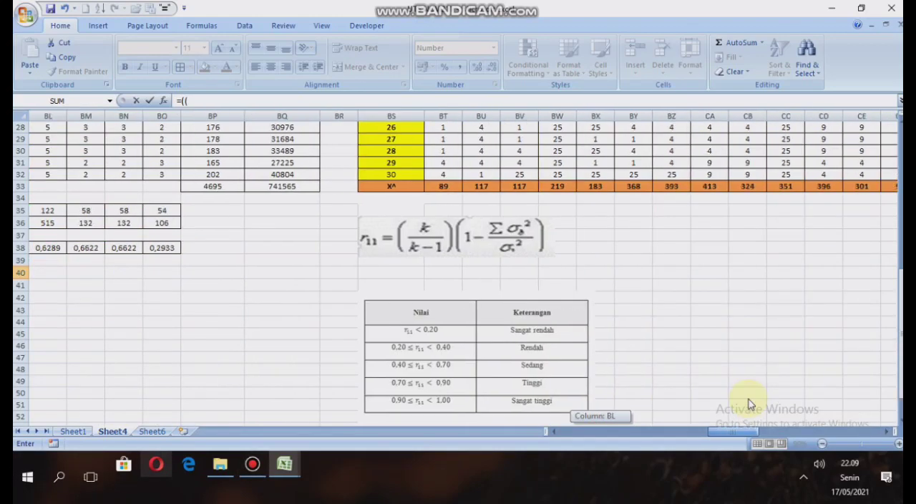
{"action": "scroll", "coordinate": [280, 307], "scroll_direction": "up", "scroll_amount": 8}
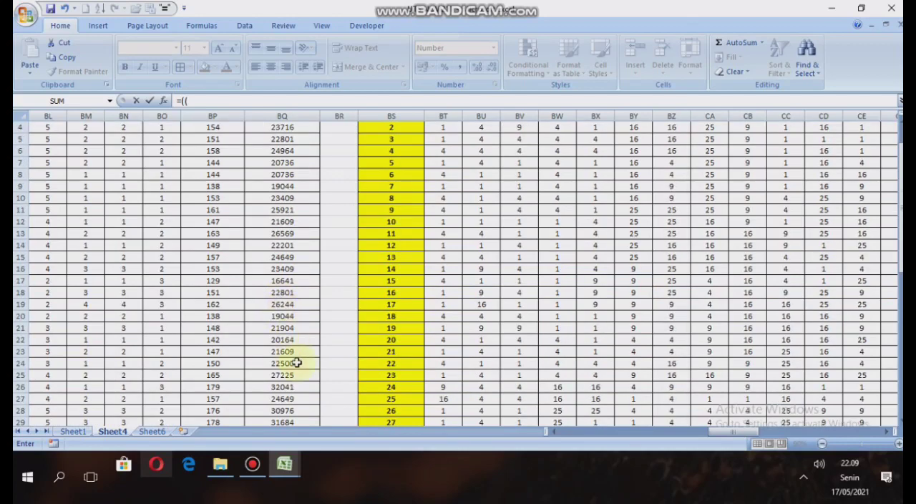
{"action": "scroll", "coordinate": [290, 401], "scroll_direction": "down", "scroll_amount": 2}
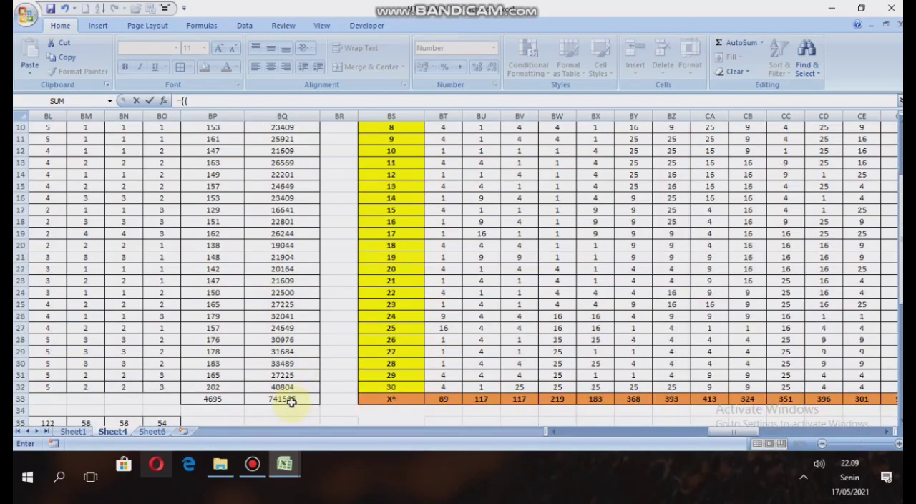
{"action": "left_click", "coordinate": [290, 401]}
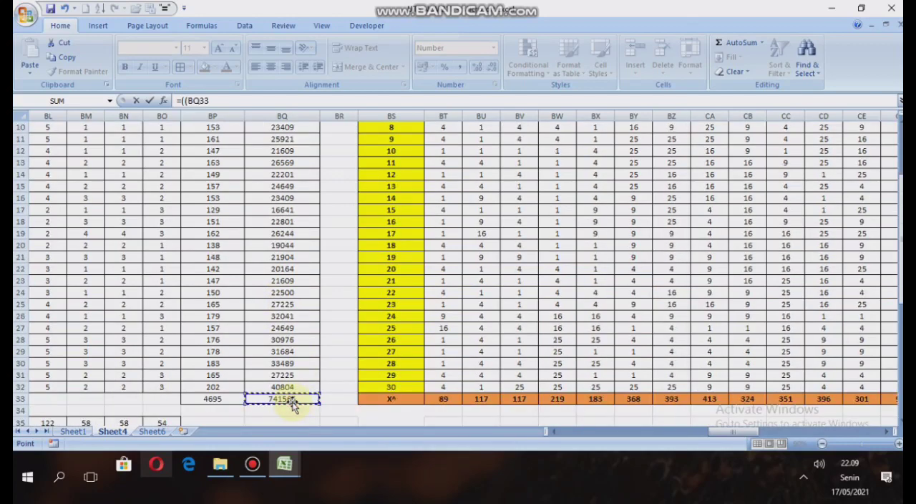
{"action": "type", "text": "-"}
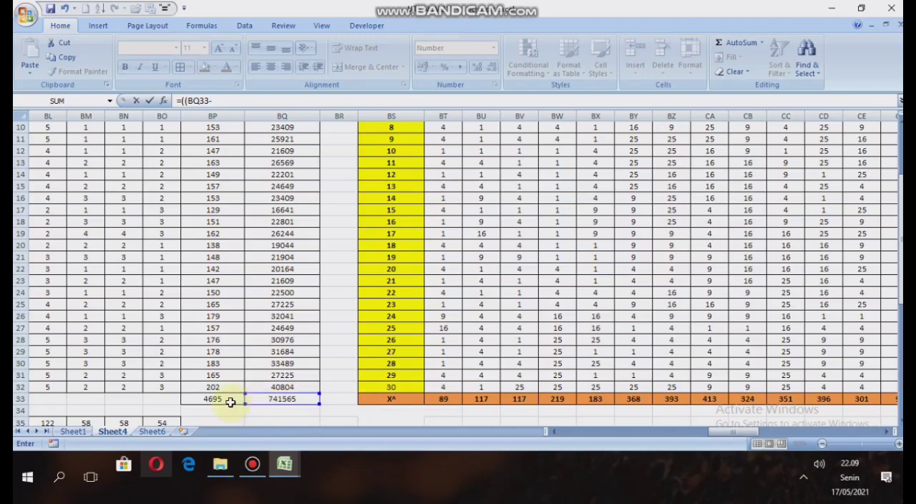
{"action": "left_click", "coordinate": [225, 401]}
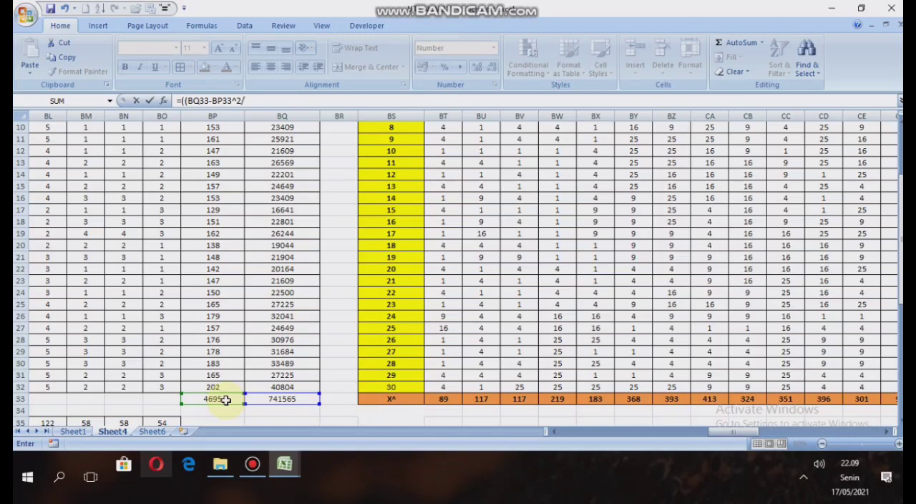
Complete the Varian Total formula in B40 by dividing by N twice, giving =((BQ33-BP33^2/B37)/B37).
{"action": "left_click", "coordinate": [749, 434]}
{"action": "left_click_drag", "start_coordinate": [749, 433], "coordinate": [148, 423]}
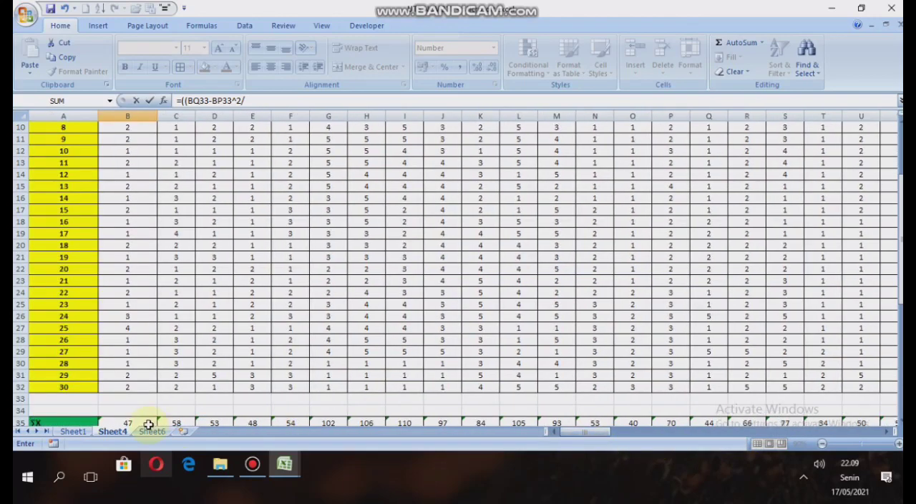
{"action": "scroll", "coordinate": [149, 405], "scroll_direction": "down", "scroll_amount": 2}
{"action": "scroll", "coordinate": [149, 406], "scroll_direction": "down", "scroll_amount": 2}
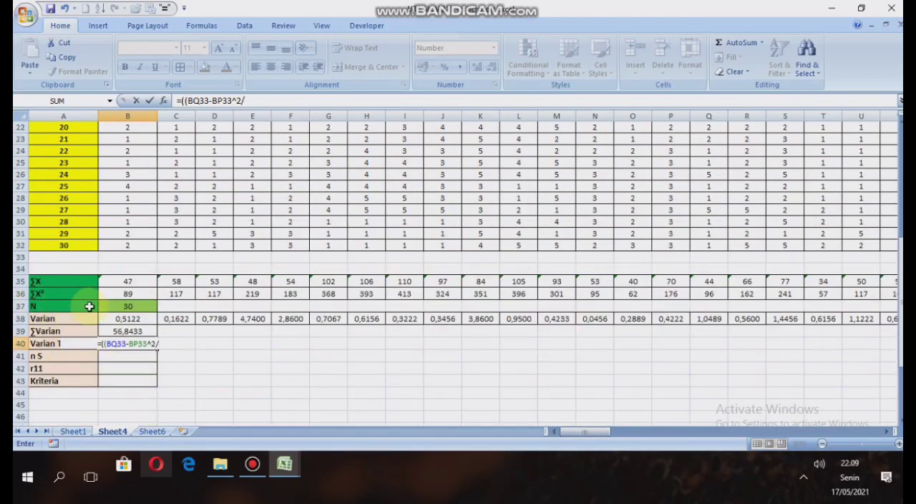
{"action": "left_click", "coordinate": [145, 306]}
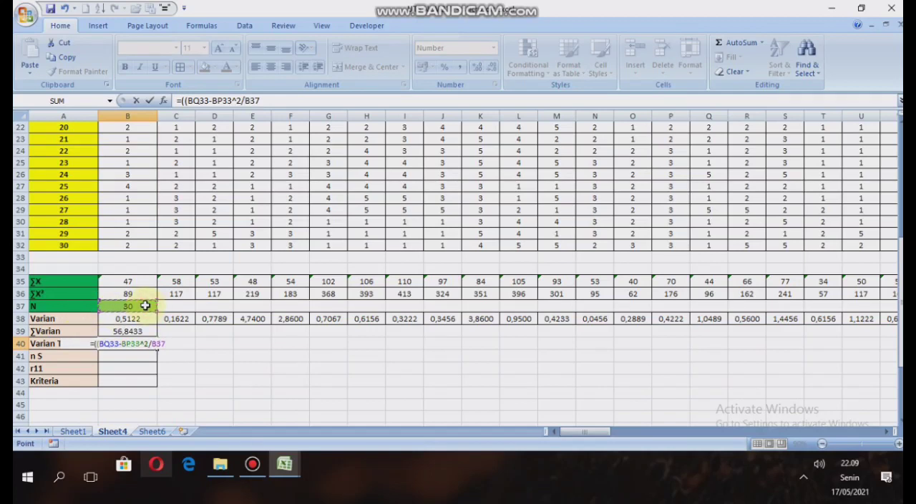
{"action": "type", "text": ")"}
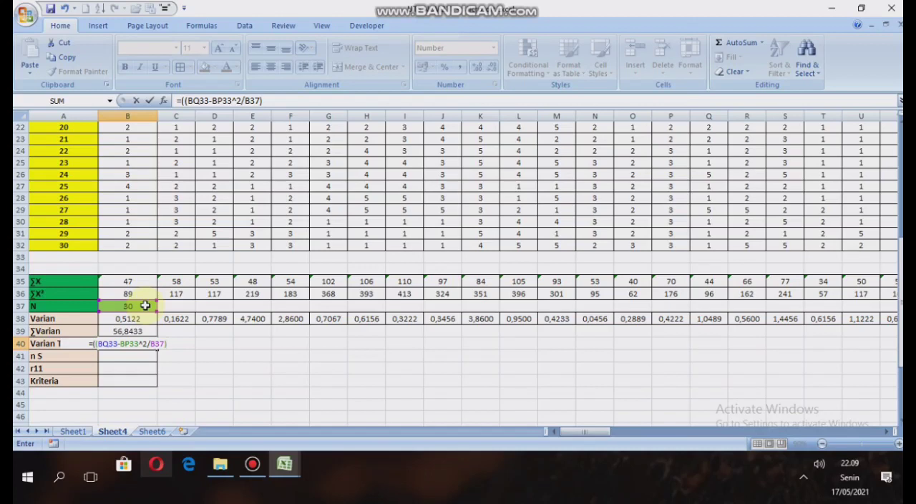
{"action": "type", "text": "/"}
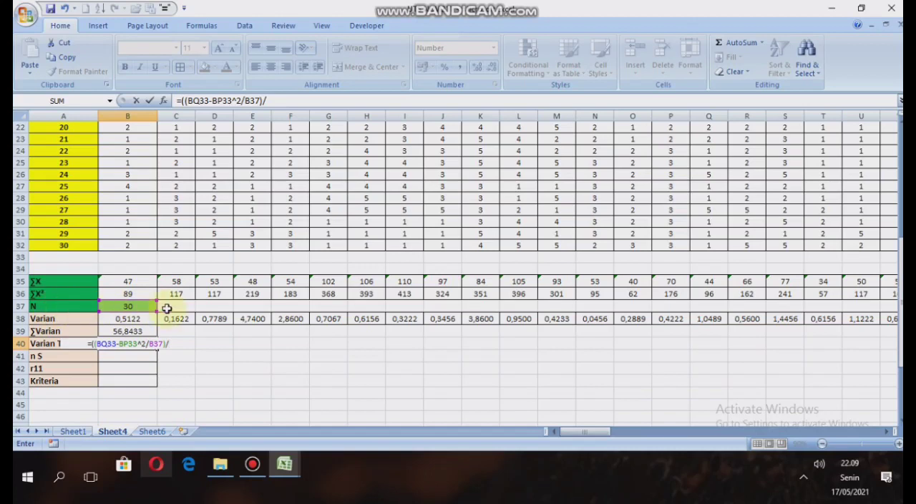
{"action": "left_click", "coordinate": [136, 306]}
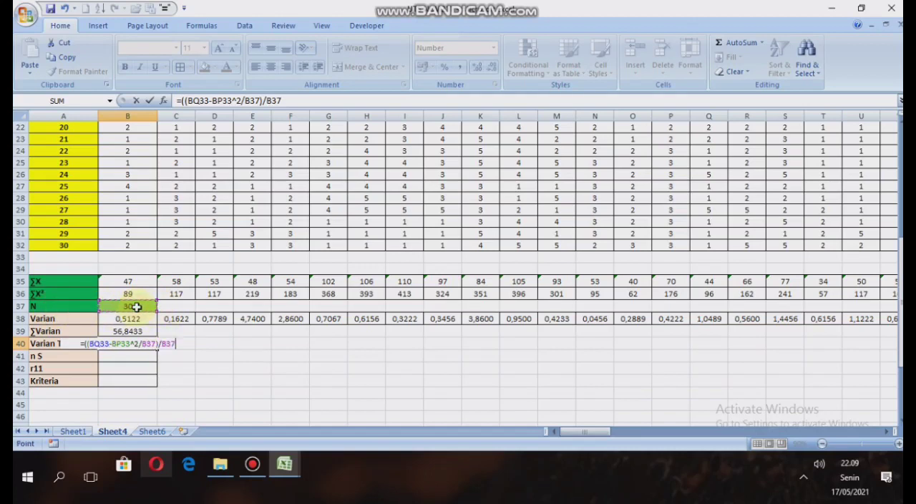
{"action": "type", "text": ")"}
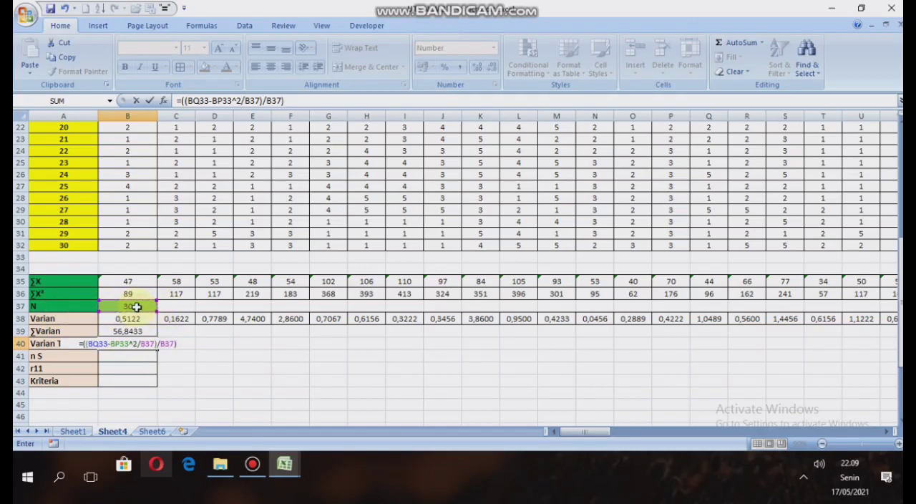
Make both N references in the Varian Total formula absolute and enter it as =((BQ33-BP33^2/$B$37)/$B$37).
{"action": "left_click", "coordinate": [252, 101]}
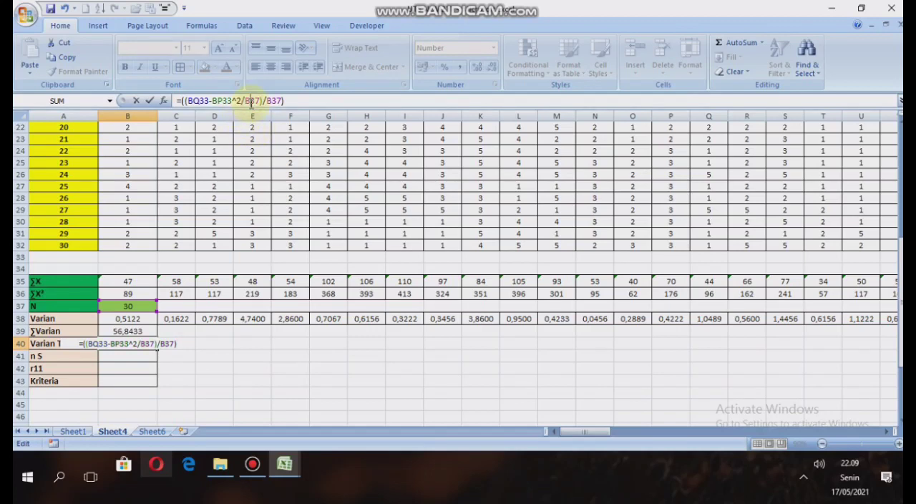
{"action": "type", "text": "$"}
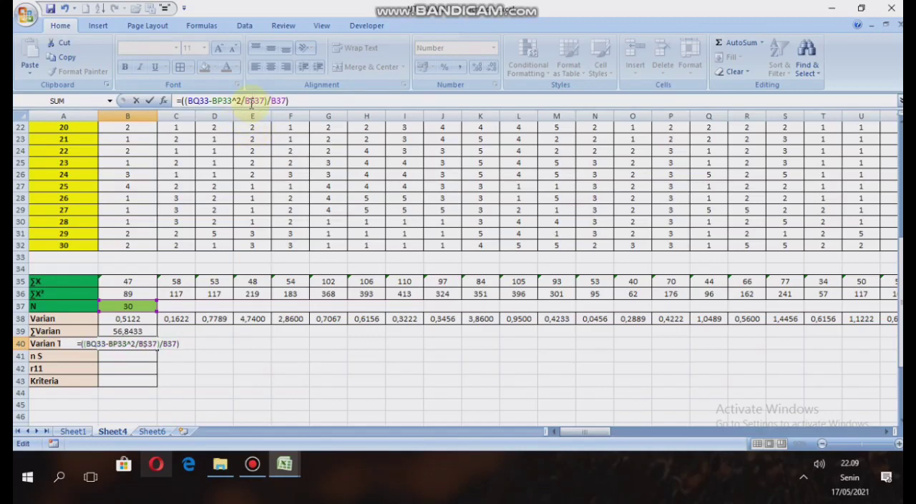
{"action": "key", "text": "Left"}
{"action": "key", "text": "Left"}
{"action": "type", "text": "$"}
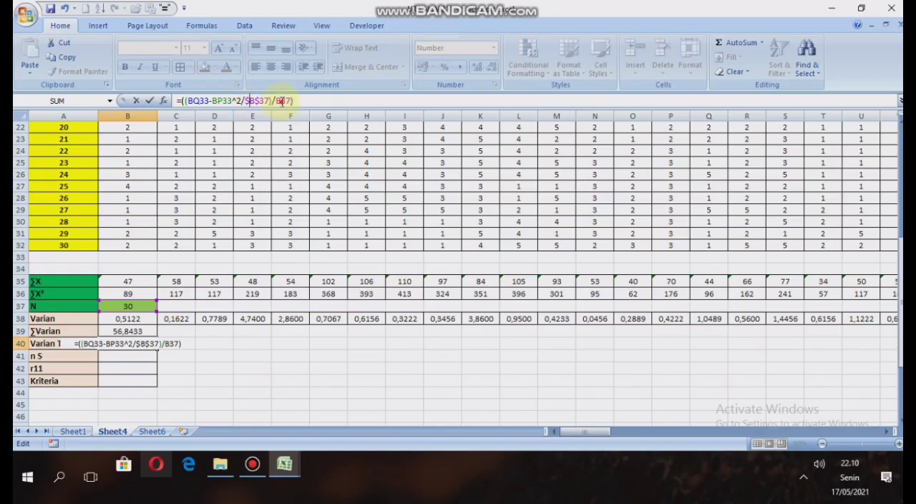
{"action": "left_click", "coordinate": [282, 101]}
{"action": "type", "text": "$"}
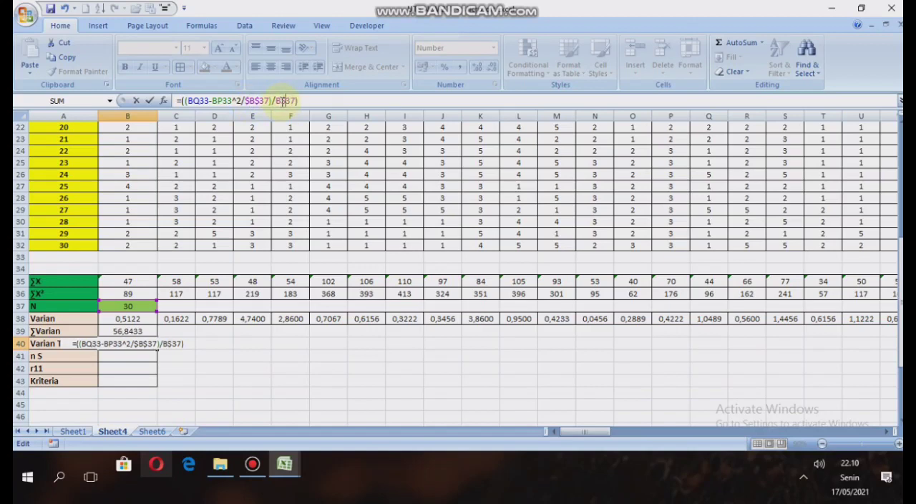
{"action": "left_click", "coordinate": [276, 101]}
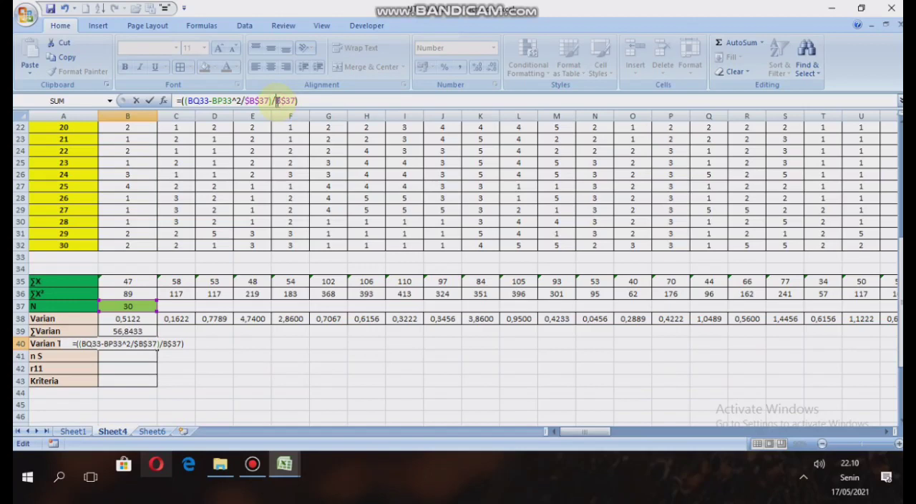
{"action": "type", "text": "$"}
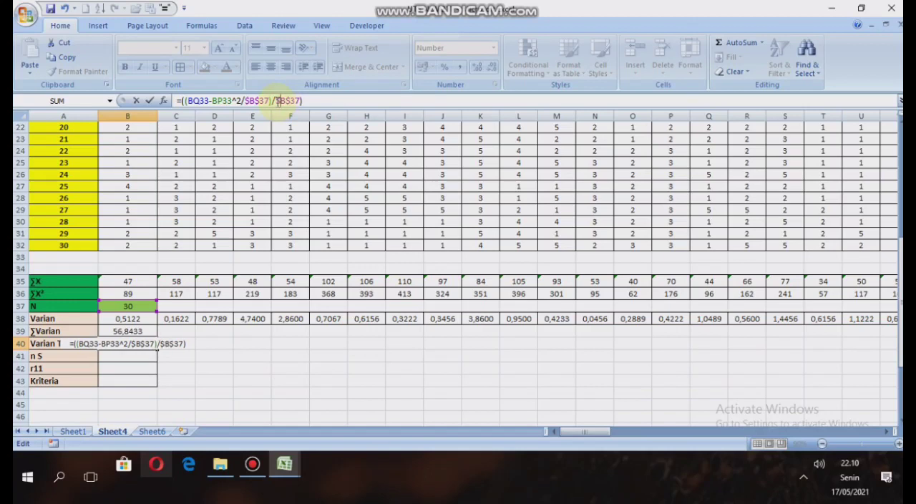
{"action": "key", "text": "Return"}
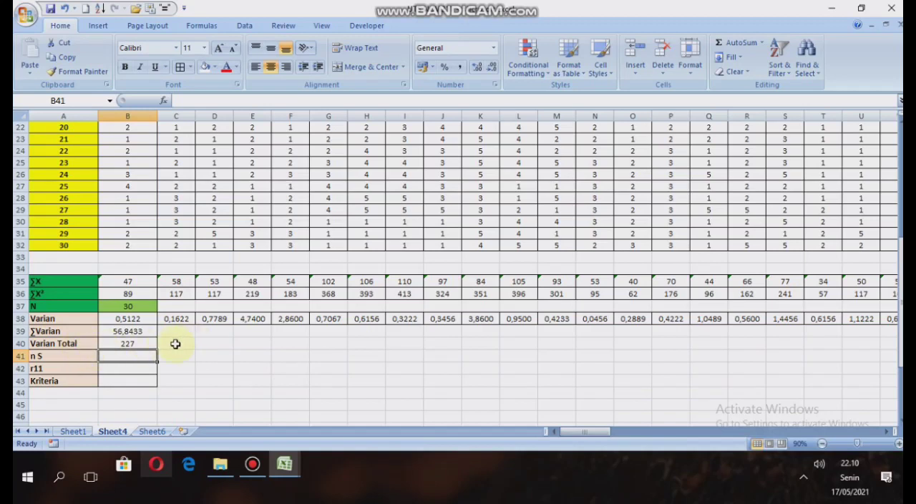
Enter 66 as the number of items in the n S cell B41.
{"action": "left_click", "coordinate": [64, 360]}
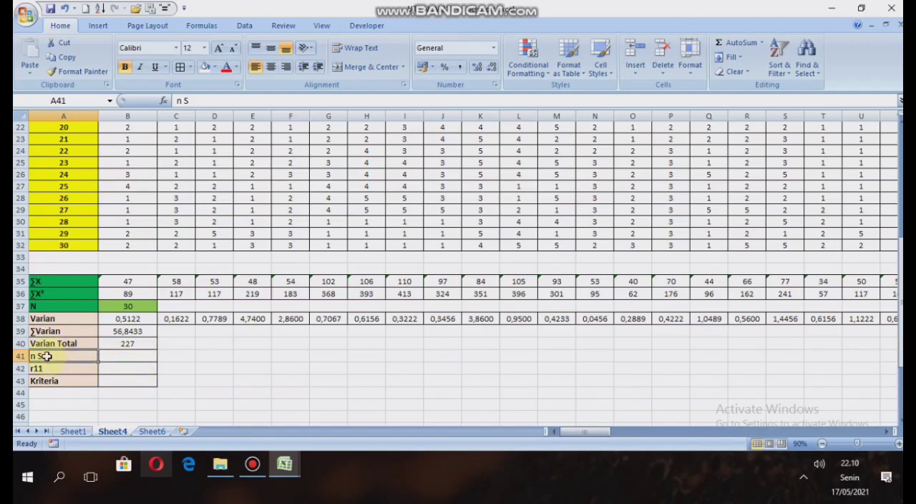
{"action": "left_click", "coordinate": [118, 358]}
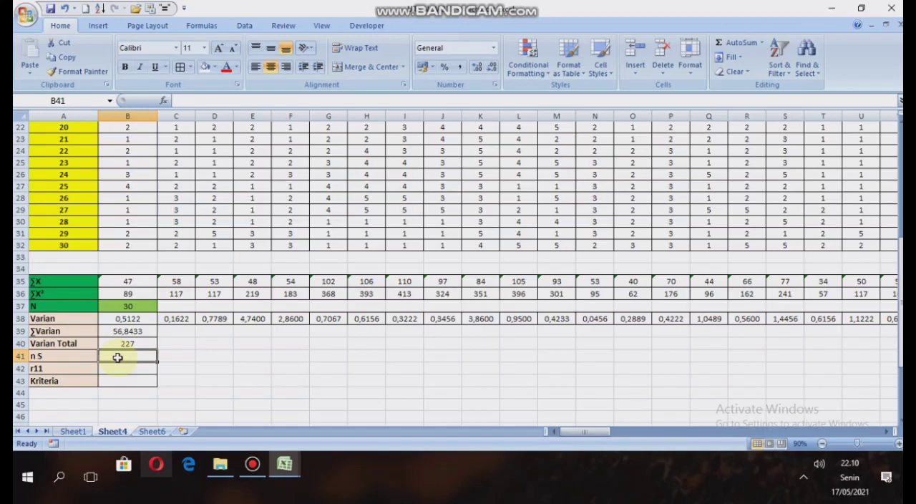
{"action": "type", "text": "66"}
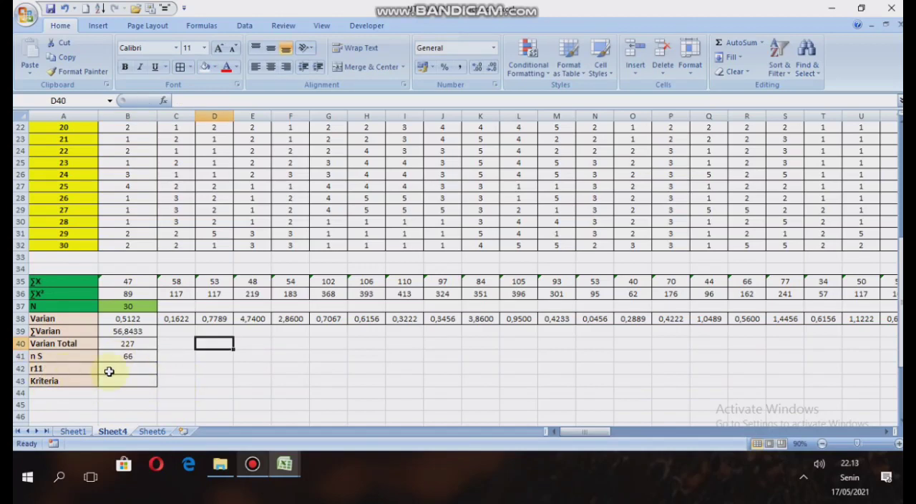
Consult the r11 formula picture and begin the r11 formula in B42 with the k/(k-1) factor, =((B41/(B41-1))*.
{"action": "left_click", "coordinate": [72, 369]}
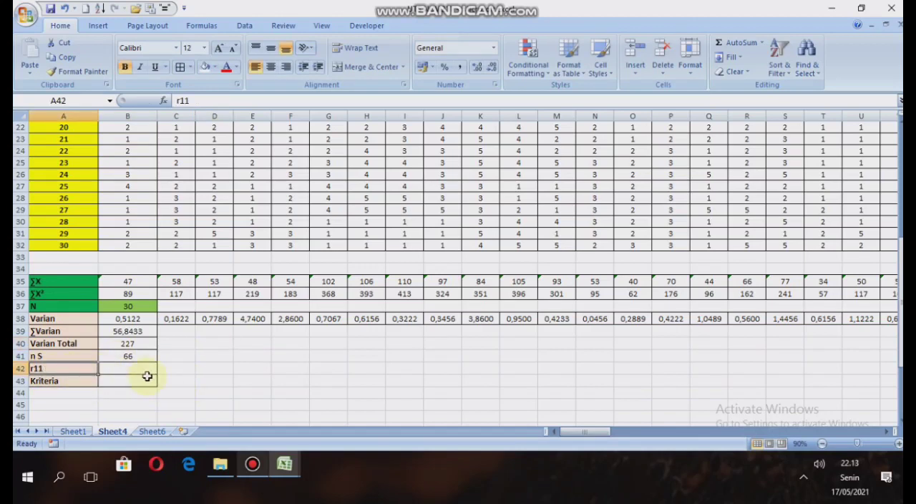
{"action": "left_click_drag", "start_coordinate": [585, 430], "coordinate": [737, 428]}
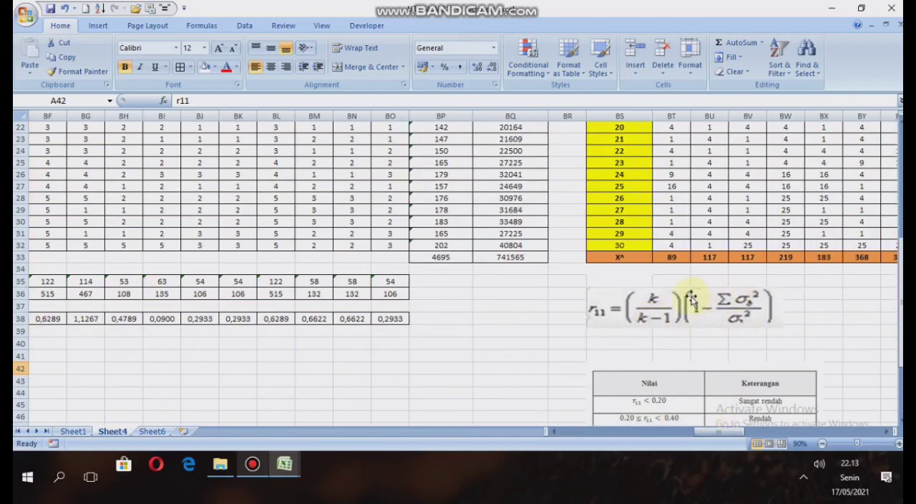
{"action": "left_click_drag", "start_coordinate": [729, 433], "coordinate": [573, 432]}
{"action": "left_click", "coordinate": [125, 367]}
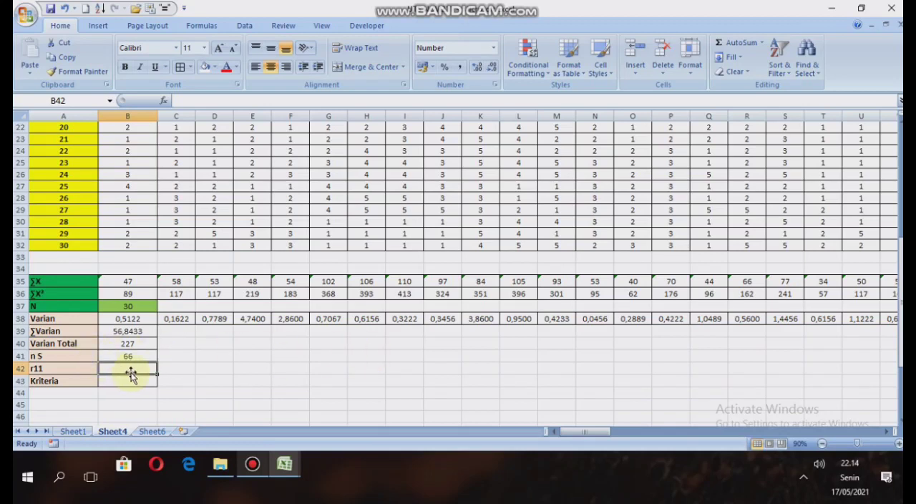
{"action": "type", "text": "="}
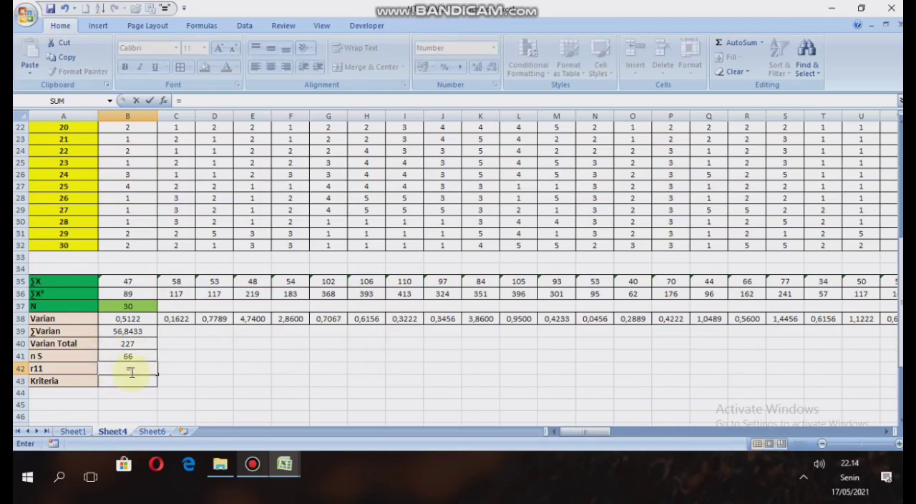
{"action": "type", "text": "(("}
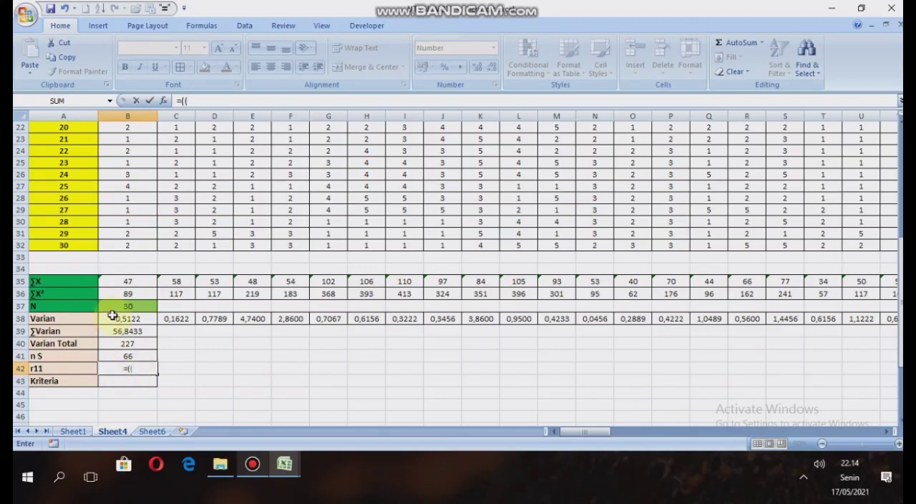
{"action": "left_click", "coordinate": [139, 355]}
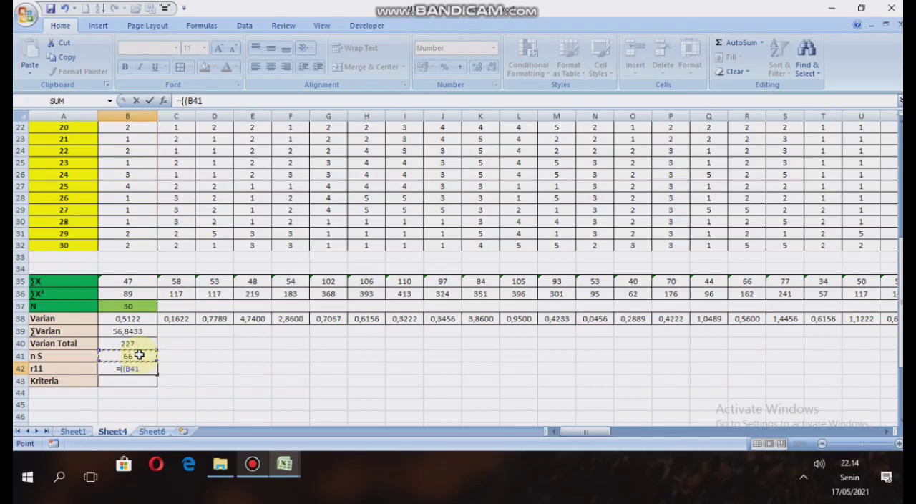
{"action": "type", "text": "/("}
{"action": "left_click", "coordinate": [138, 356]}
{"action": "type", "text": "-1"}
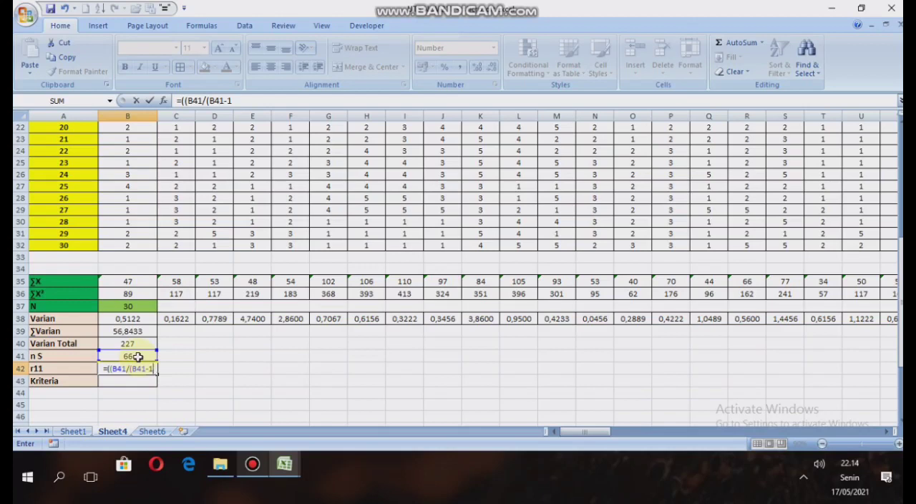
{"action": "type", "text": "))*"}
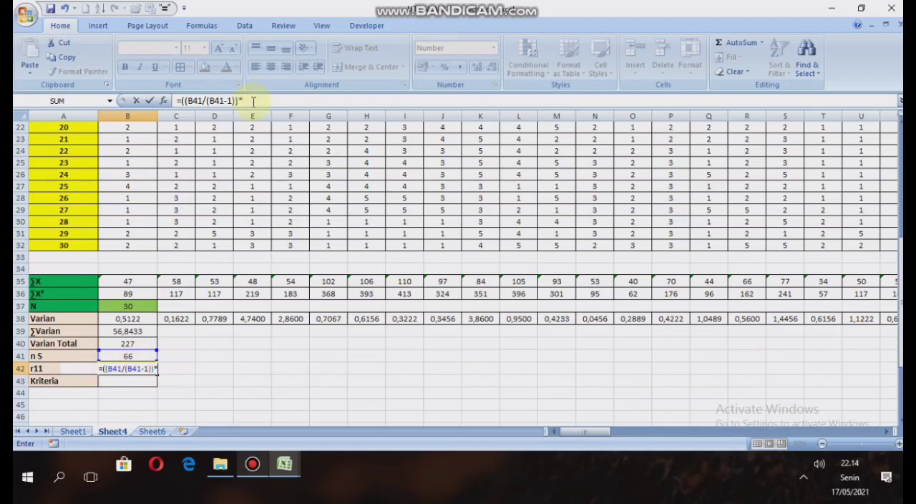
{"action": "type", "text": "(1-("}
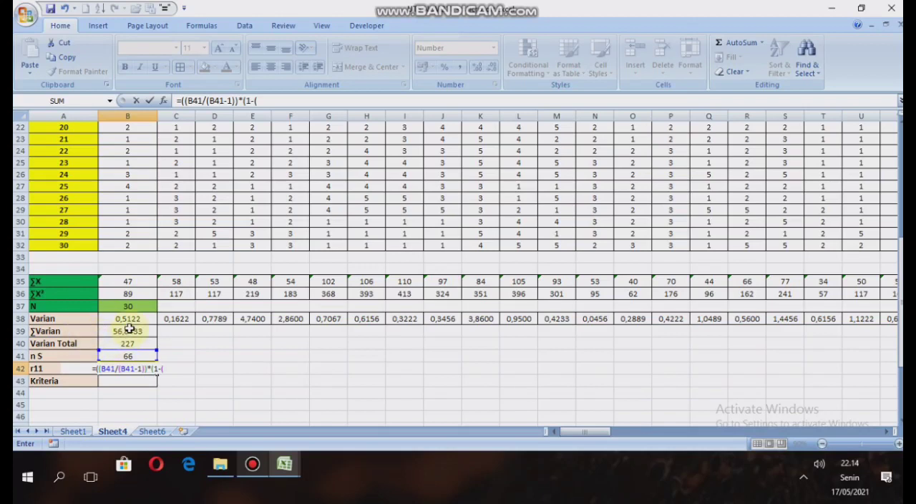
Complete the r11 formula with one minus ∑Varian over Varian Total, giving =((B41/(B41-1))*(1-(B39/B40))).
{"action": "left_click", "coordinate": [121, 330]}
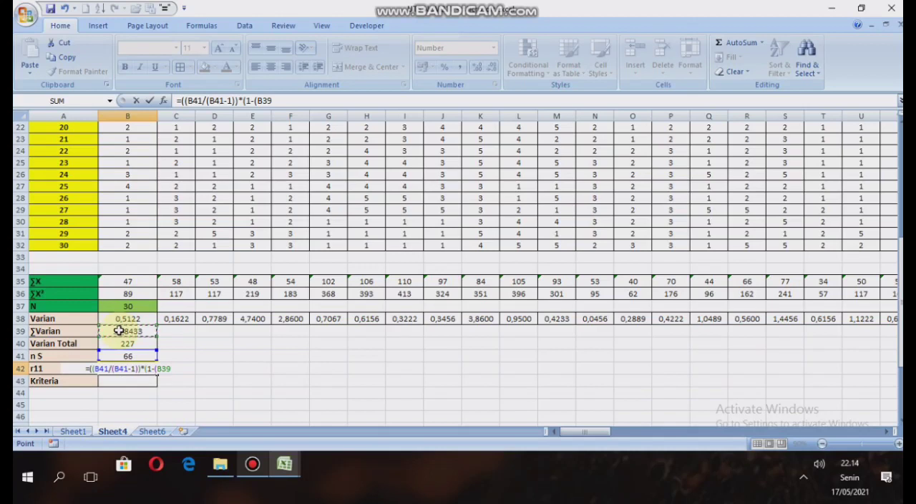
{"action": "type", "text": "/"}
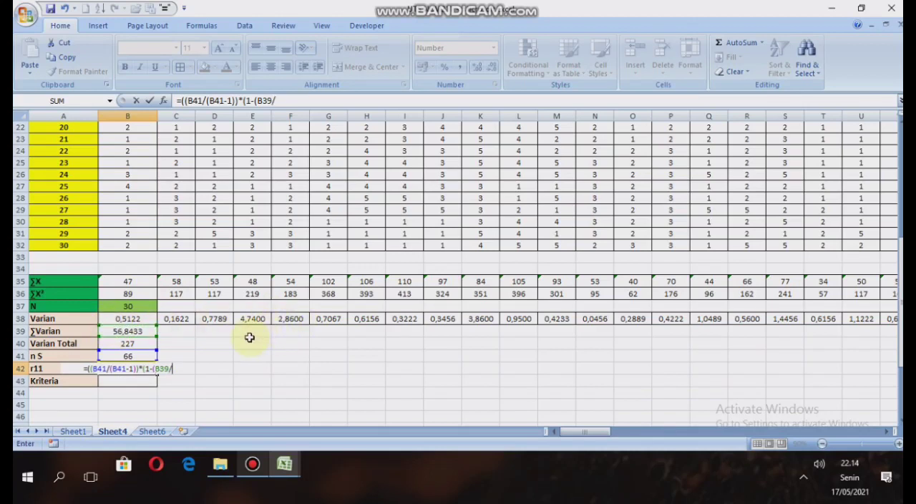
{"action": "left_click", "coordinate": [142, 342]}
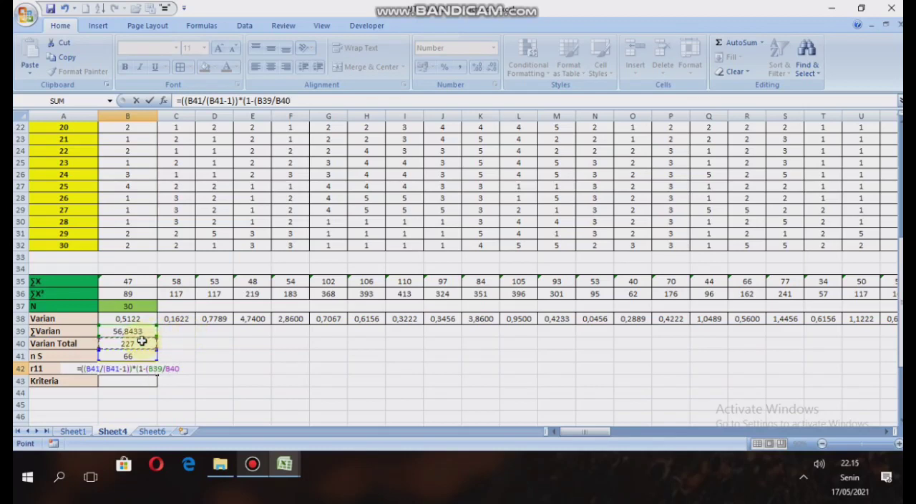
{"action": "type", "text": "))"}
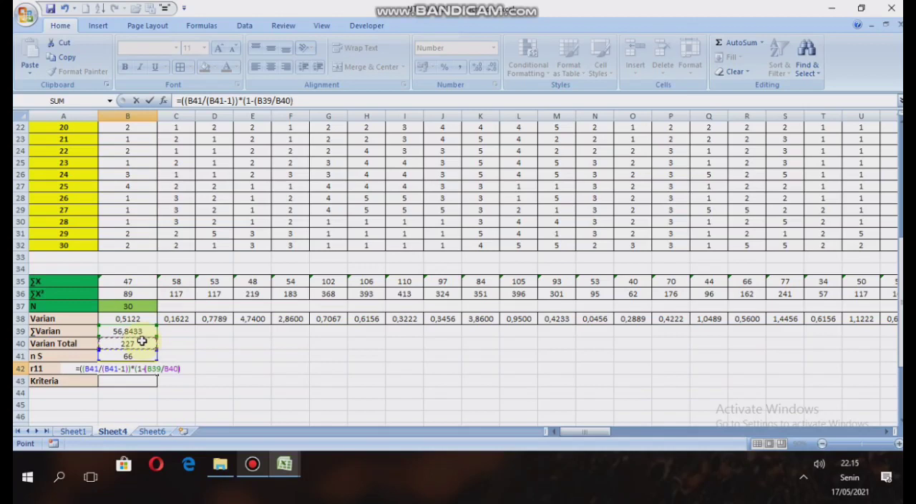
{"action": "type", "text": ")"}
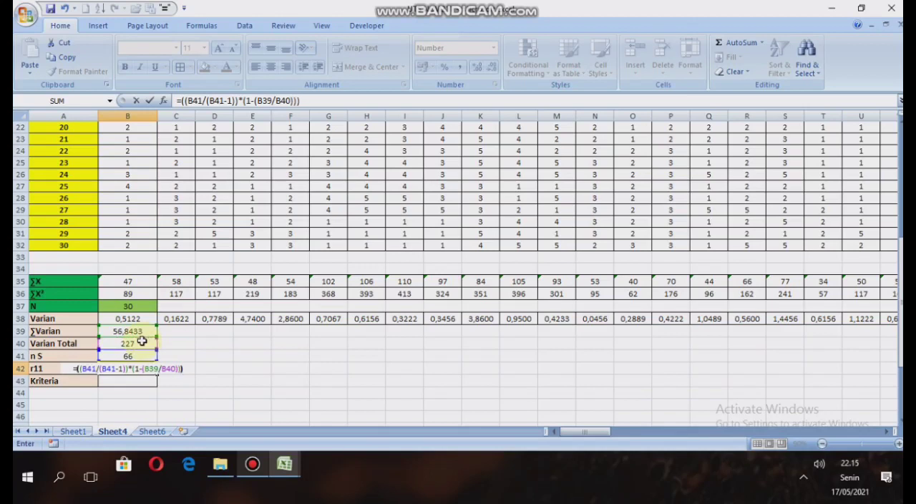
{"action": "key", "text": "Return"}
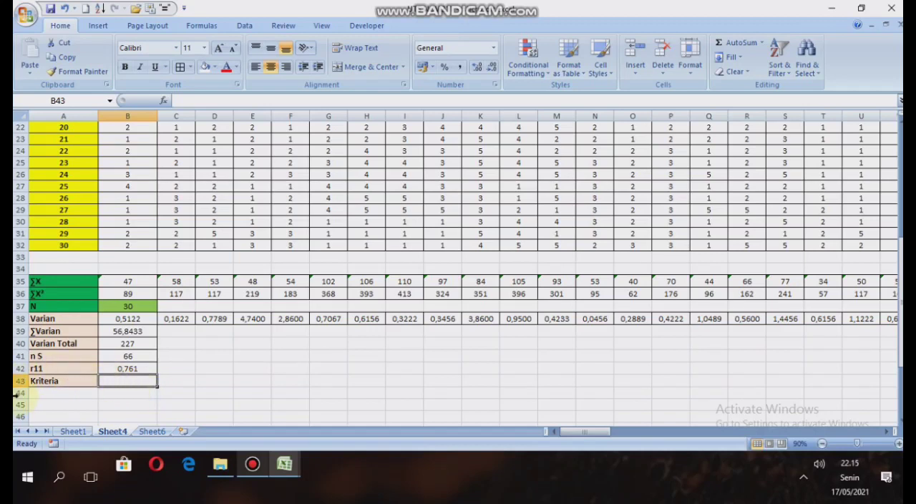
Consult the Nilai/Keterangan criteria table for r11 and begin an IF formula in the Kriteria cell B43.
{"action": "left_click", "coordinate": [40, 383]}
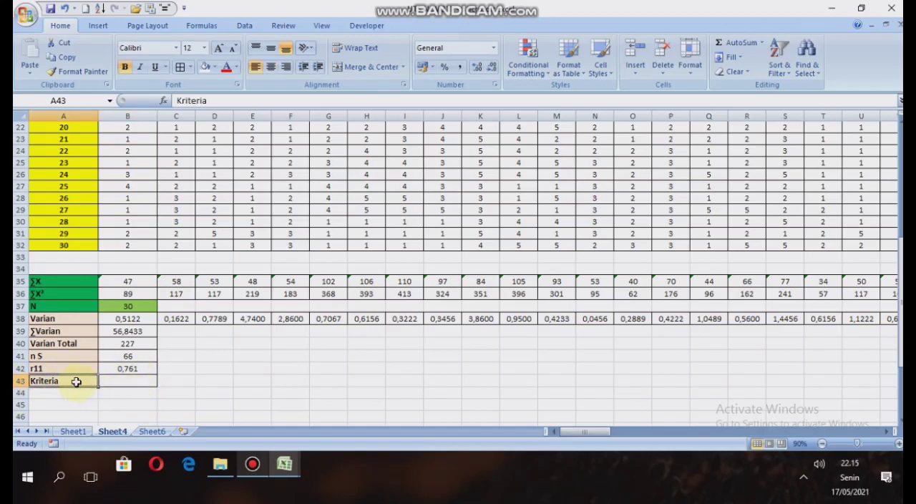
{"action": "left_click_drag", "start_coordinate": [585, 431], "coordinate": [723, 439]}
{"action": "scroll", "coordinate": [761, 374], "scroll_direction": "down", "scroll_amount": 3}
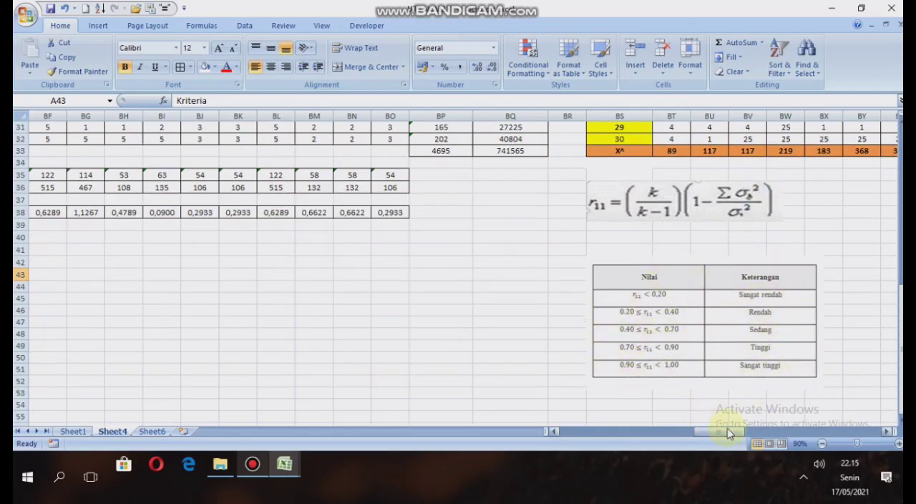
{"action": "left_click_drag", "start_coordinate": [719, 431], "coordinate": [573, 435]}
{"action": "left_click", "coordinate": [135, 271]}
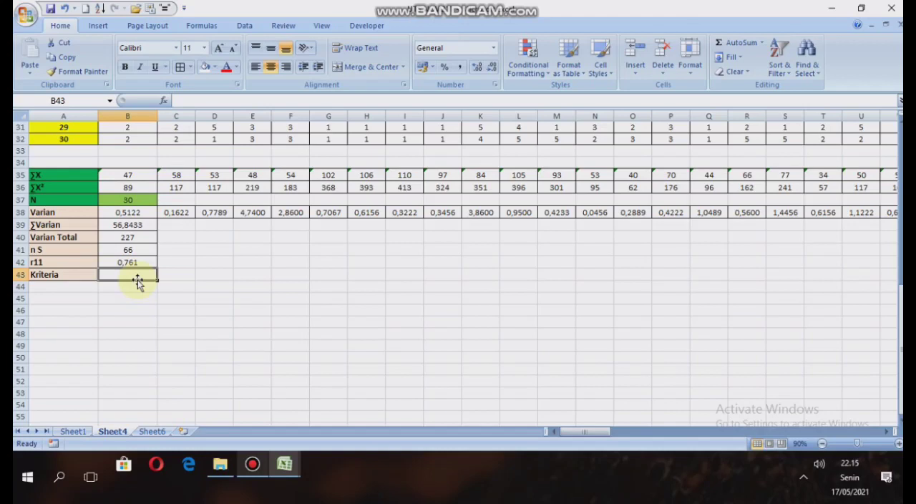
{"action": "left_click", "coordinate": [192, 98]}
{"action": "type", "text": "=if"}
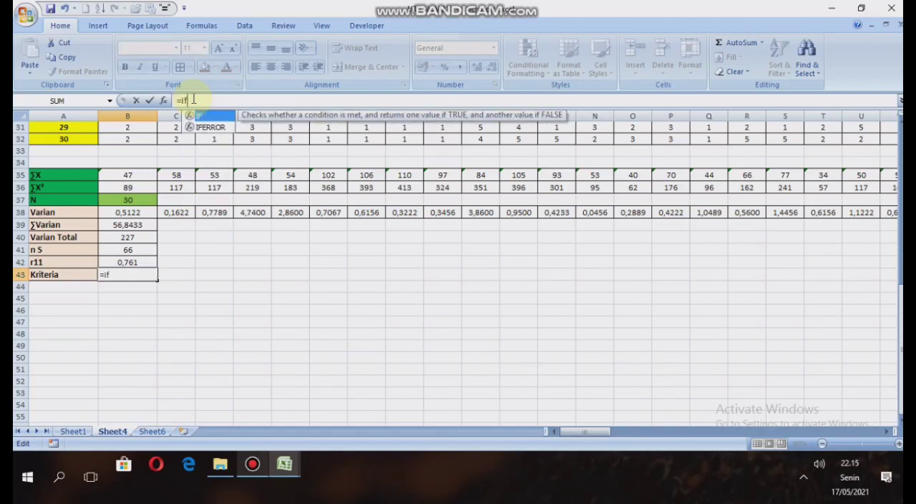
{"action": "type", "text": "("}
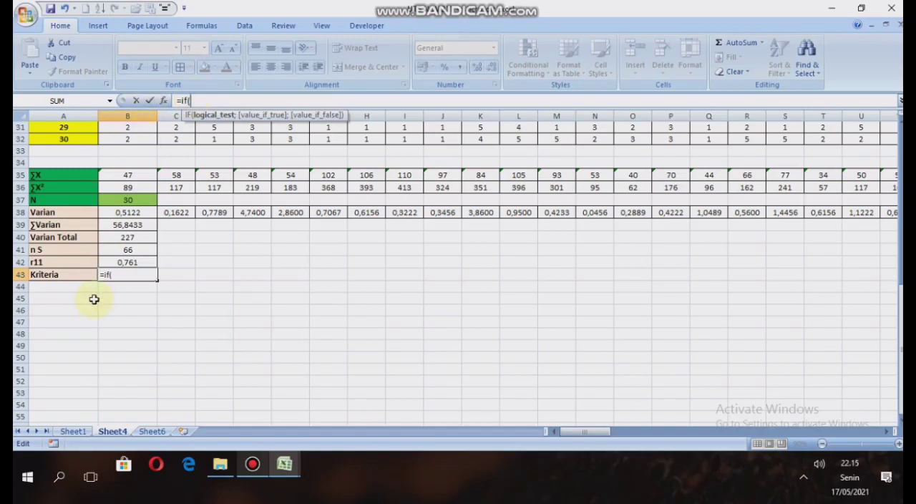
Add the first condition to the Kriteria formula, returning "sangat rendah" when B42<0,2.
{"action": "left_click", "coordinate": [123, 263]}
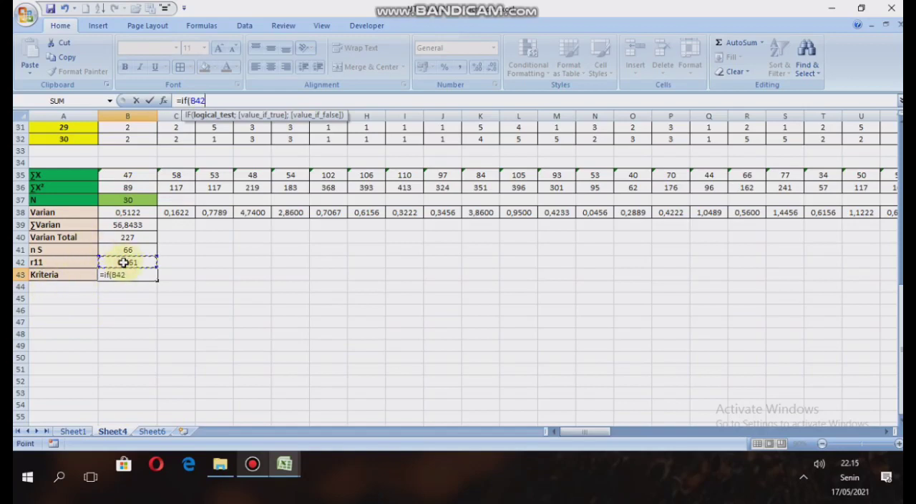
{"action": "type", "text": "<0,2;"}
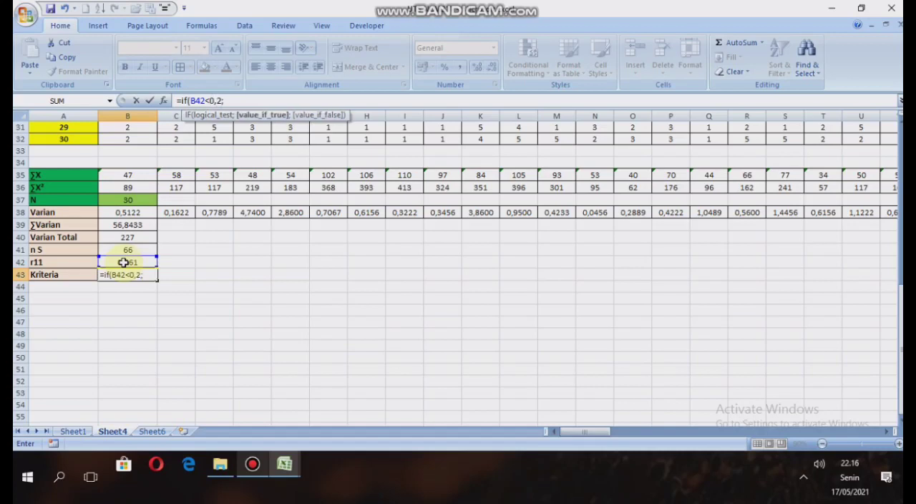
{"action": "type", "text": "\"sangat rend"}
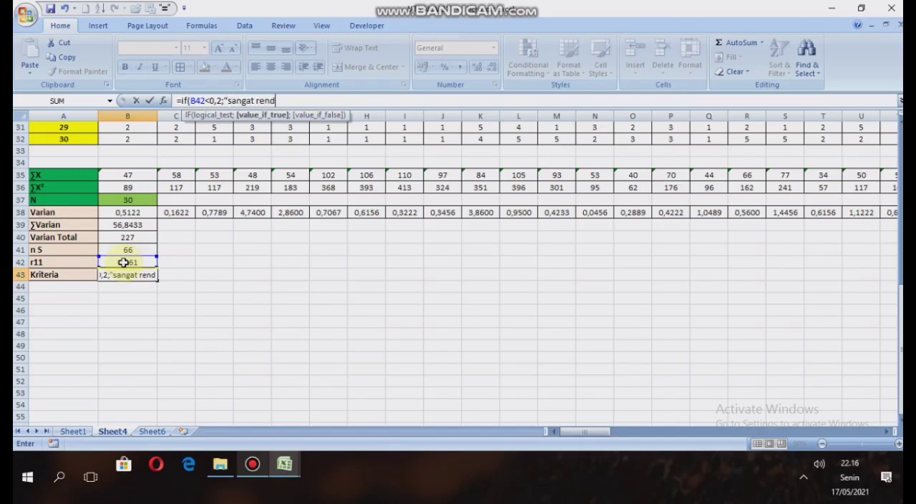
{"action": "type", "text": "ah\";i"}
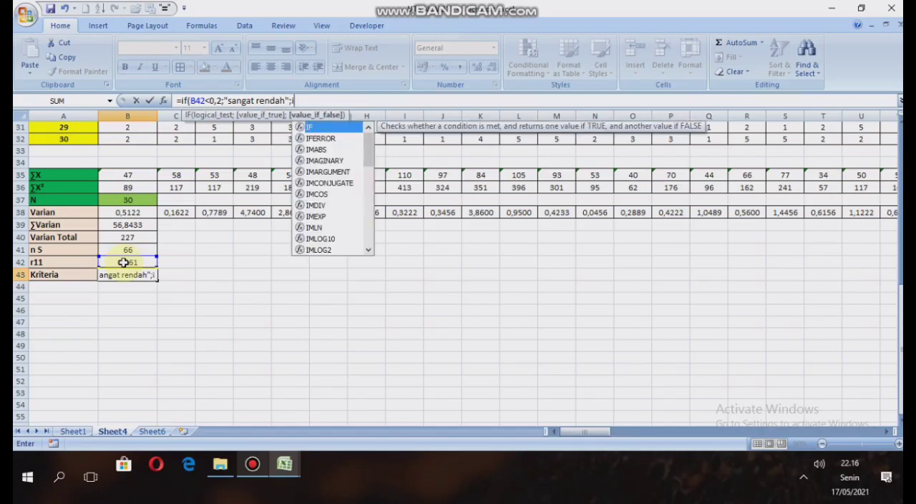
{"action": "type", "text": "f("}
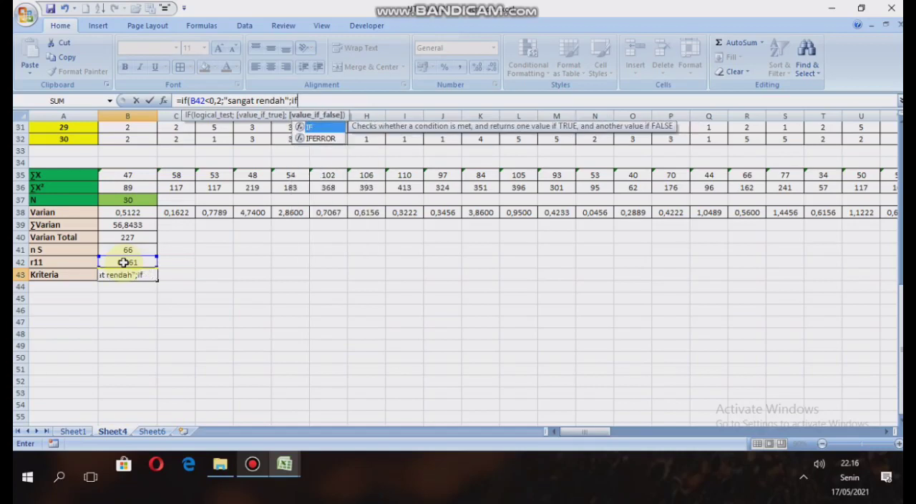
Nest a second IF in the Kriteria formula that returns "rendah" when B42<0,4.
{"action": "left_click", "coordinate": [123, 262]}
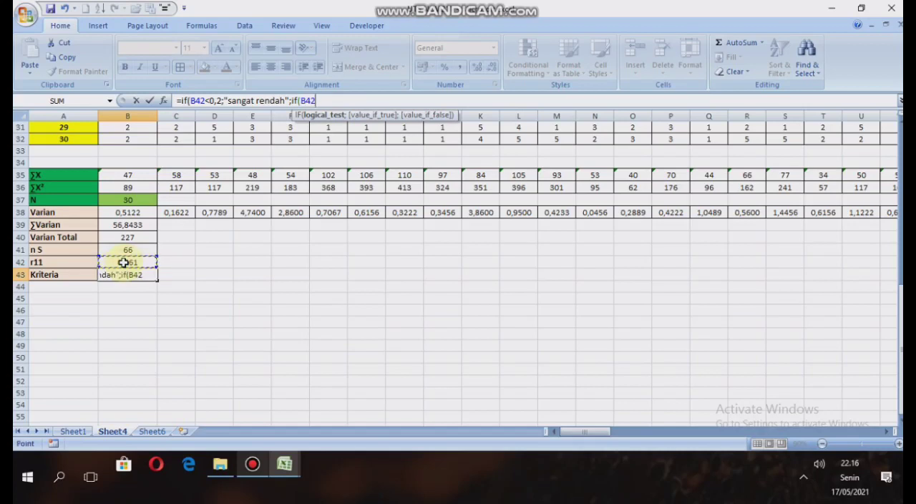
{"action": "type", "text": "<0,4;"}
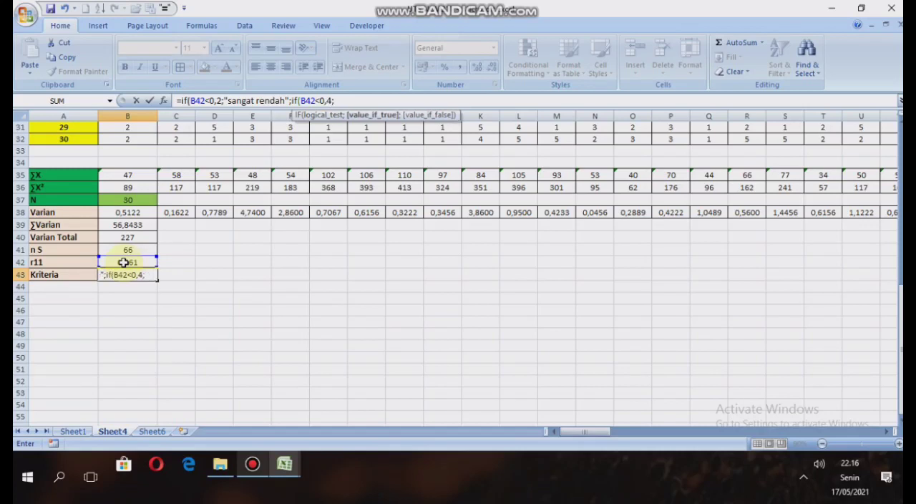
{"action": "type", "text": "\"rendah\";if"}
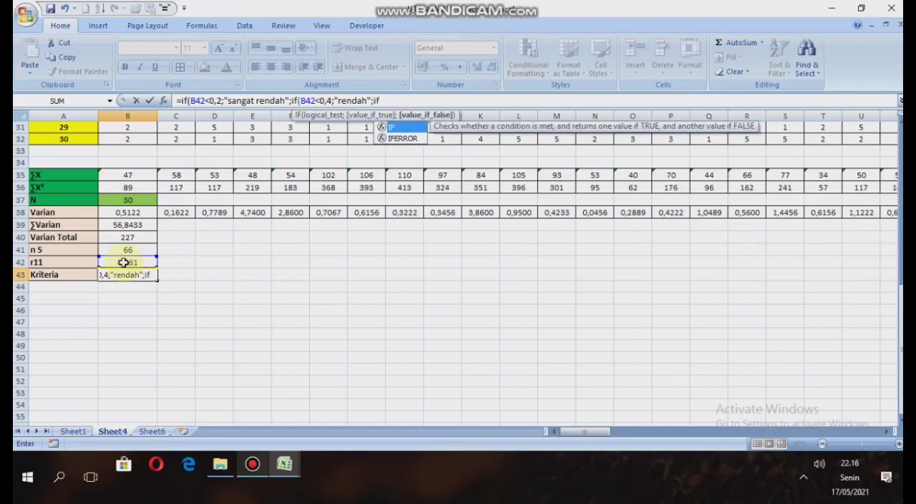
{"action": "type", "text": "("}
Nest a third IF in the Kriteria formula that returns "sedang" when B42<0,7.
{"action": "left_click", "coordinate": [123, 262]}
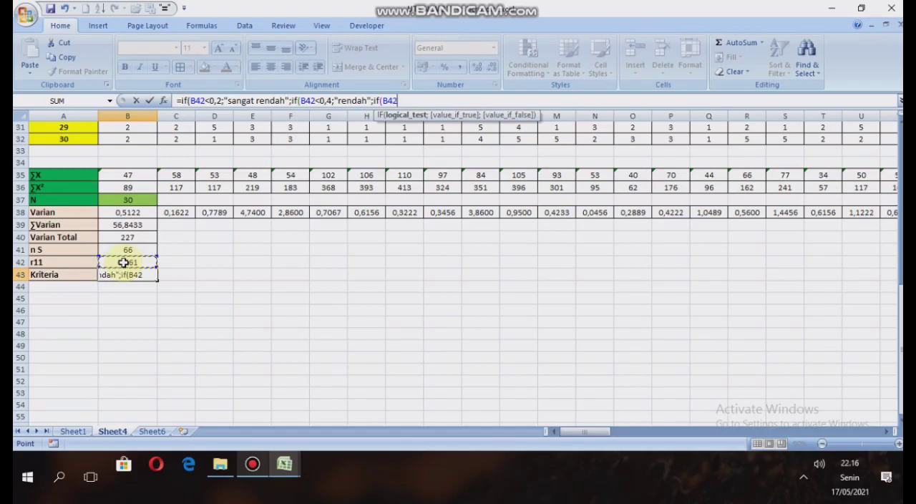
{"action": "type", "text": "<0,7;\"se"}
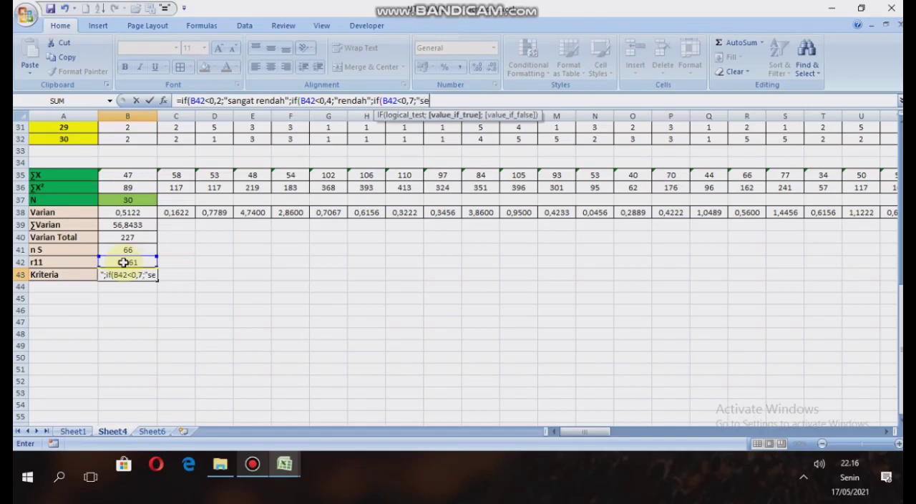
{"action": "type", "text": "dang\";if"}
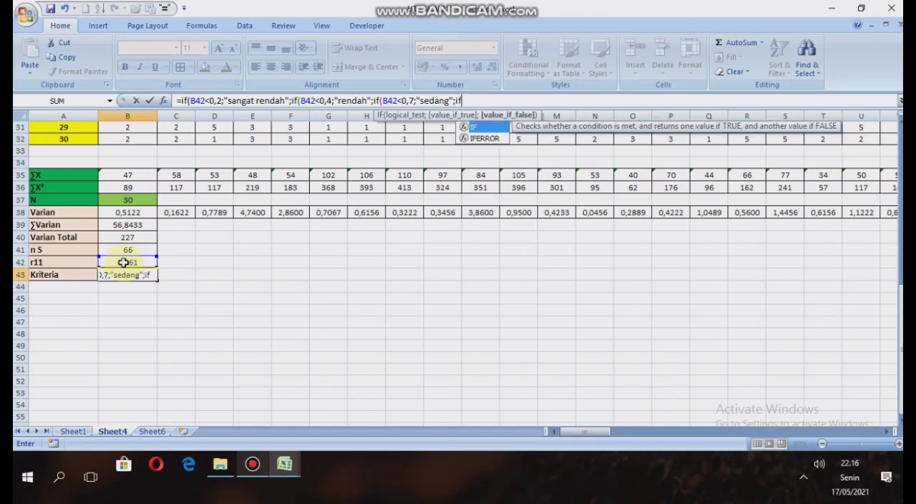
{"action": "type", "text": "("}
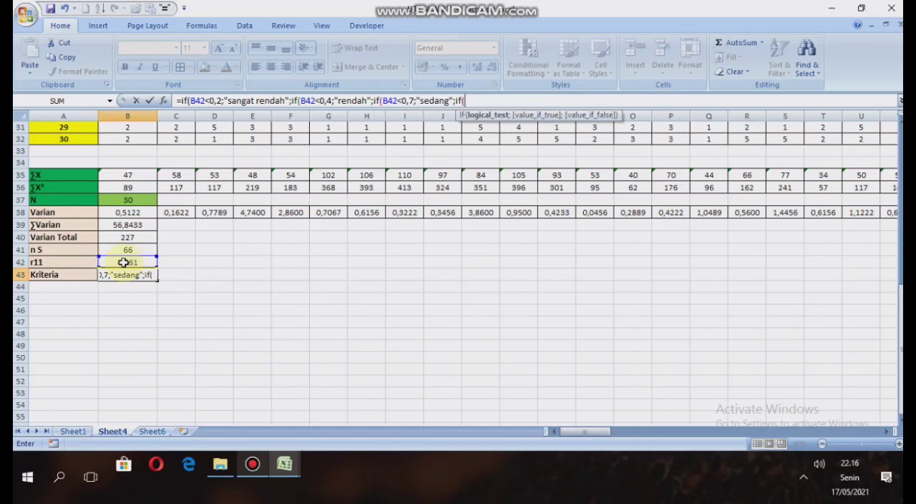
Nest a fourth IF in the Kriteria formula that returns "tinggi" when B42<0,9.
{"action": "left_click", "coordinate": [124, 263]}
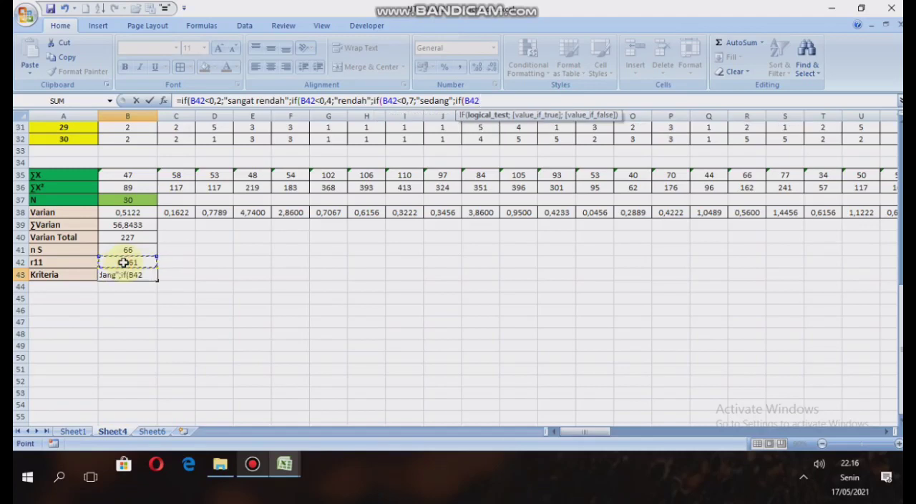
{"action": "type", "text": "<0,9;\"tingg"}
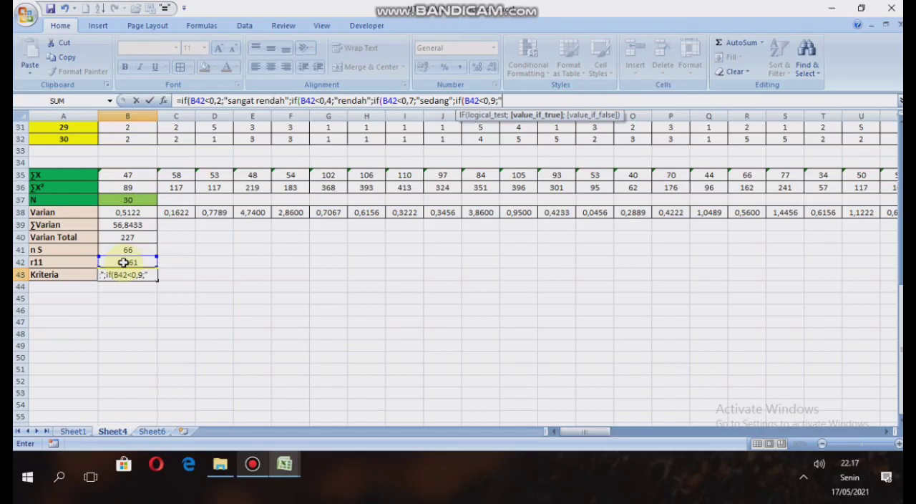
{"action": "type", "text": "i\";"}
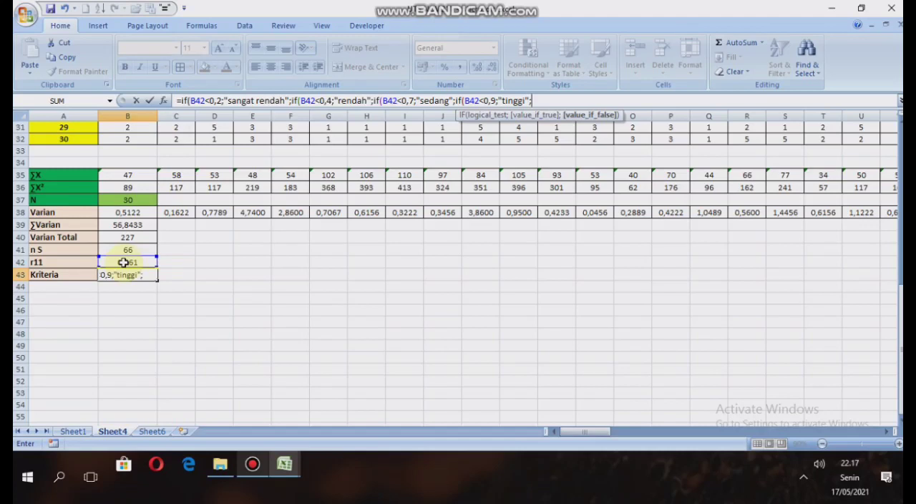
{"action": "type", "text": "if"}
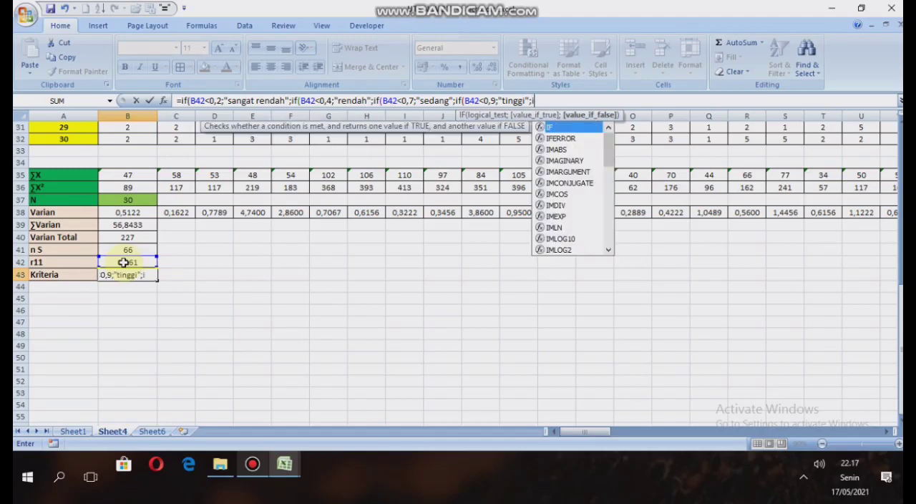
{"action": "type", "text": "("}
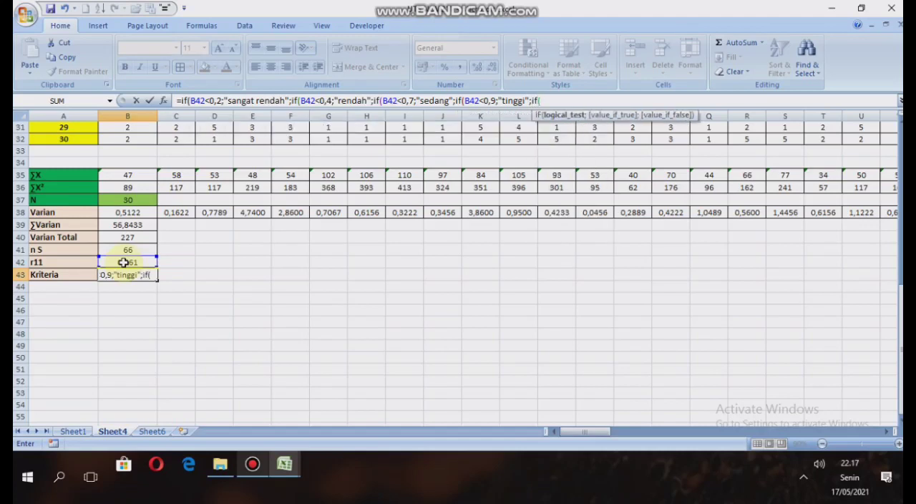
Nest a final IF returning "sangat tinggi" when B42<1, close all five parentheses and enter the Kriteria formula.
{"action": "left_click", "coordinate": [123, 262]}
{"action": "type", "text": "<"}
{"action": "type", "text": "1;"}
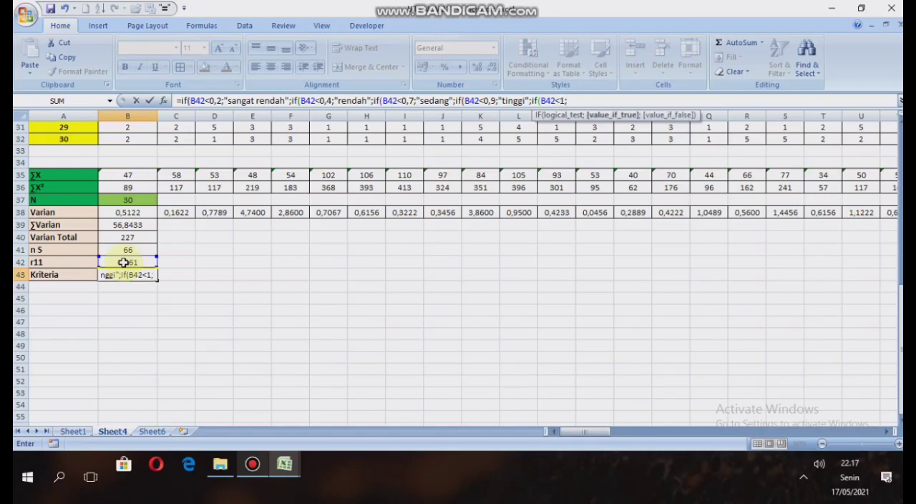
{"action": "type", "text": "\"sangat tingg"}
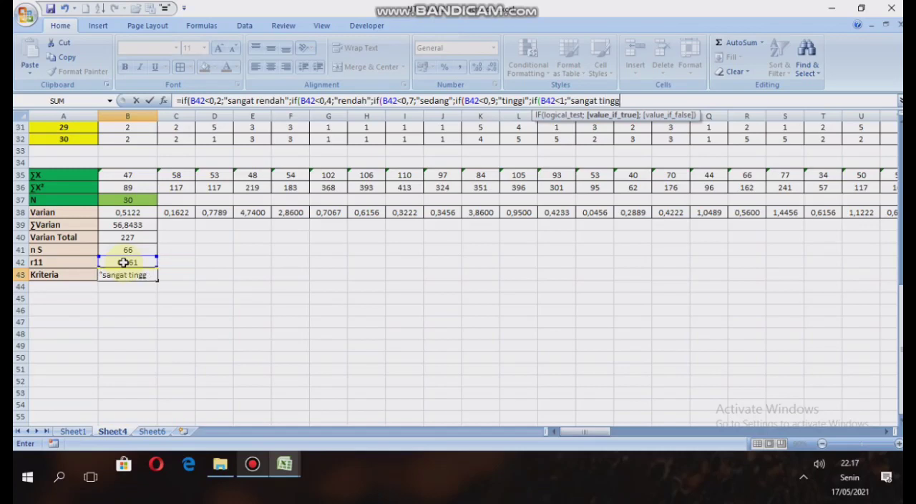
{"action": "type", "text": "i\"))"}
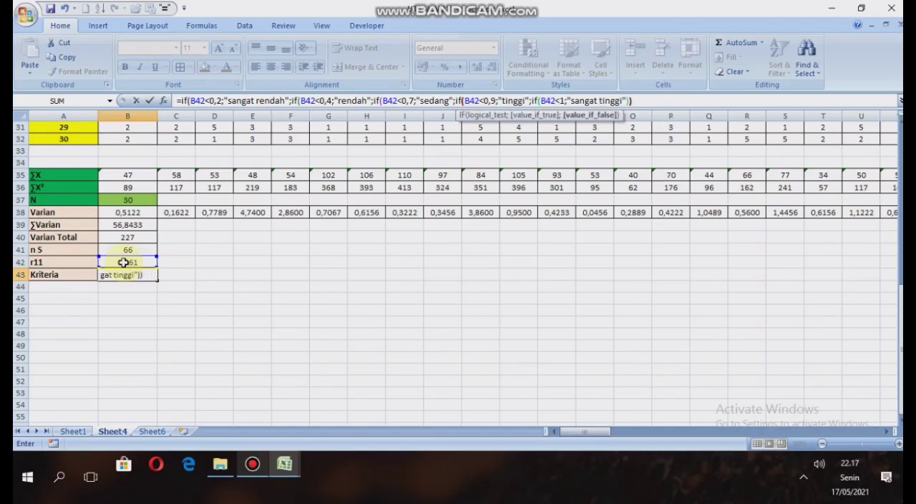
{"action": "type", "text": "))"}
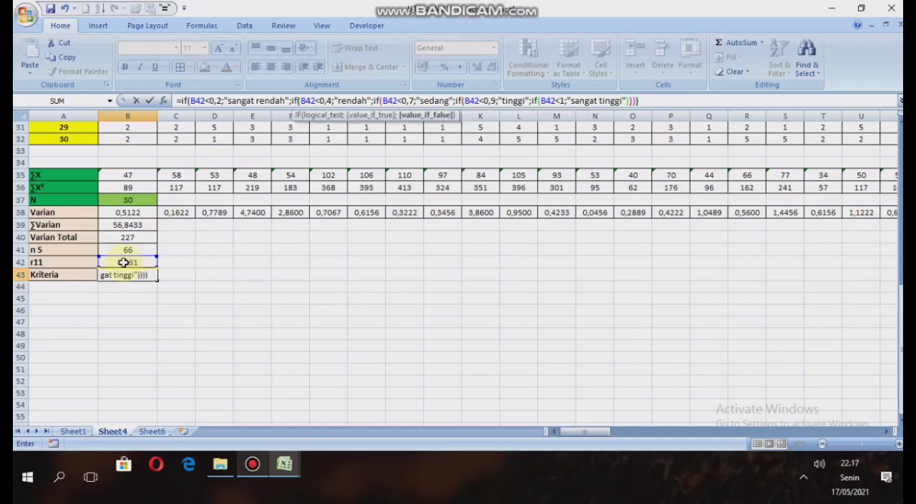
{"action": "type", "text": ")"}
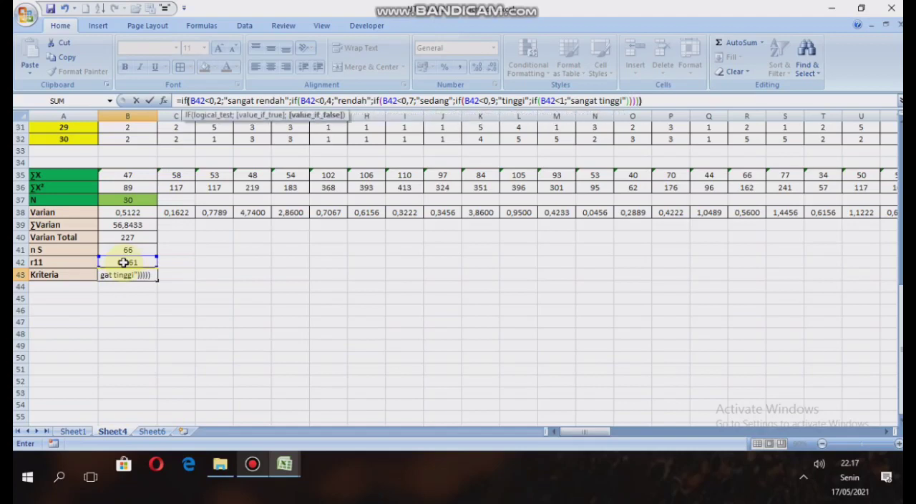
{"action": "key", "text": "Return"}
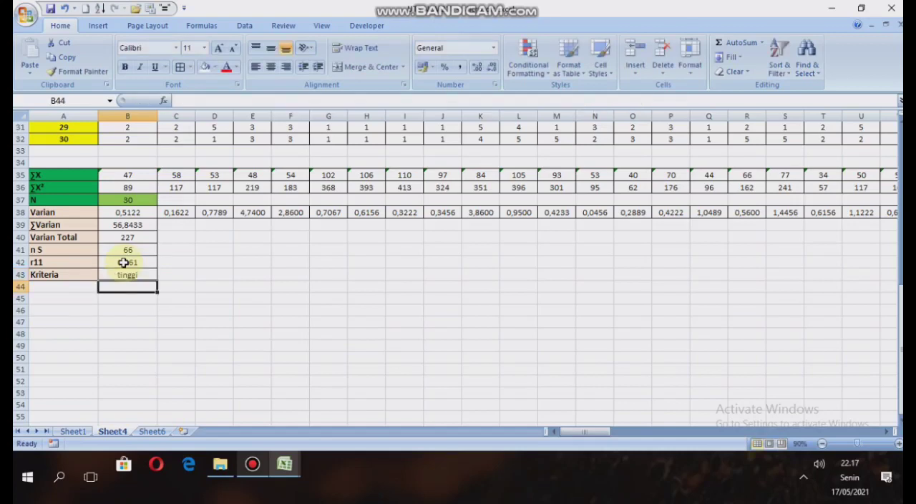